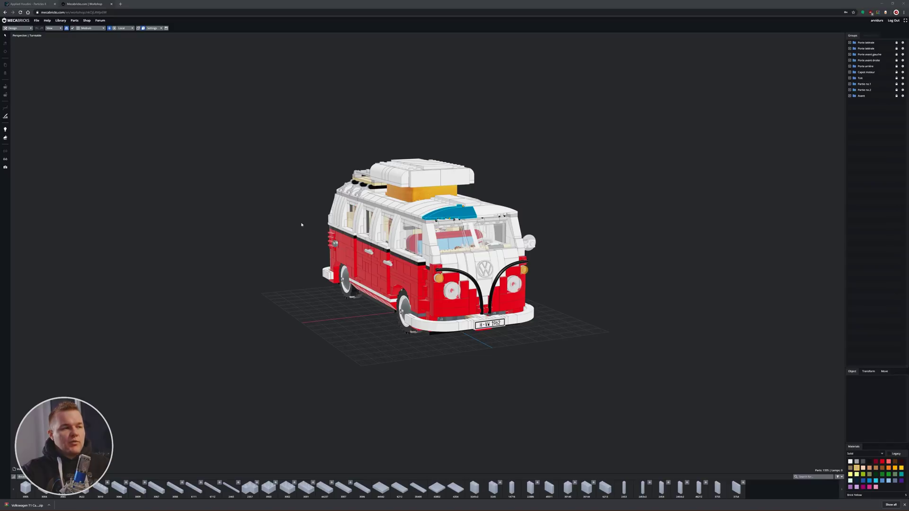
- Examine the LEGO Volkswagen camper van model from several angles and distances in the Mecabricks workshop
{"action": "left_click_drag", "start_coordinate": [302, 224], "coordinate": [209, 211]}
{"action": "scroll", "coordinate": [428, 142], "scroll_direction": "down", "scroll_amount": 3}
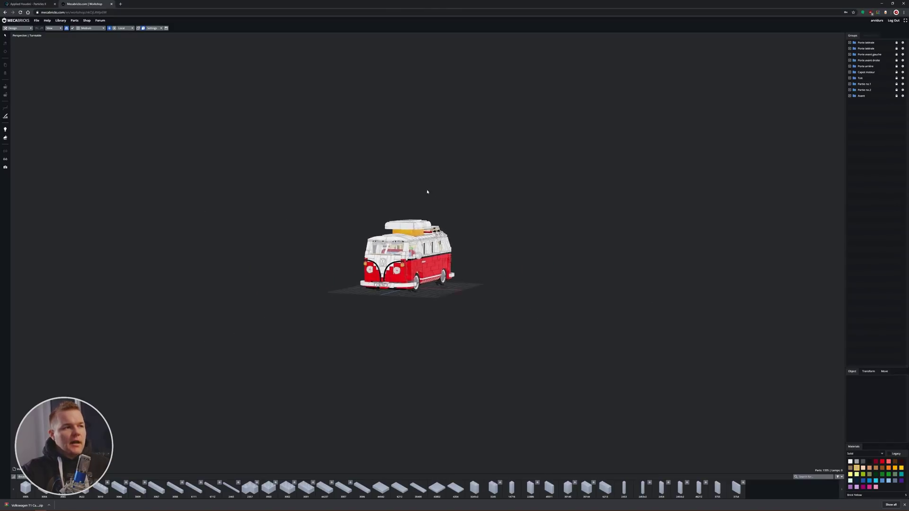
{"action": "scroll", "coordinate": [426, 144], "scroll_direction": "up", "scroll_amount": 6}
{"action": "left_click_drag", "start_coordinate": [418, 142], "coordinate": [596, 137]}
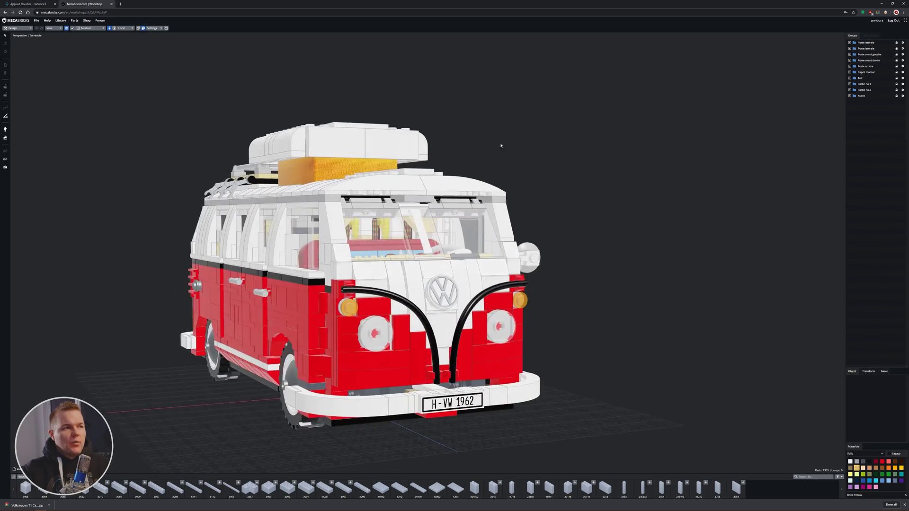
{"action": "scroll", "coordinate": [501, 144], "scroll_direction": "up", "scroll_amount": 8}
{"action": "scroll", "coordinate": [543, 143], "scroll_direction": "down", "scroll_amount": 9}
{"action": "scroll", "coordinate": [487, 137], "scroll_direction": "down", "scroll_amount": 1}
{"action": "scroll", "coordinate": [486, 135], "scroll_direction": "up", "scroll_amount": 5}
{"action": "scroll", "coordinate": [488, 134], "scroll_direction": "down", "scroll_amount": 5}
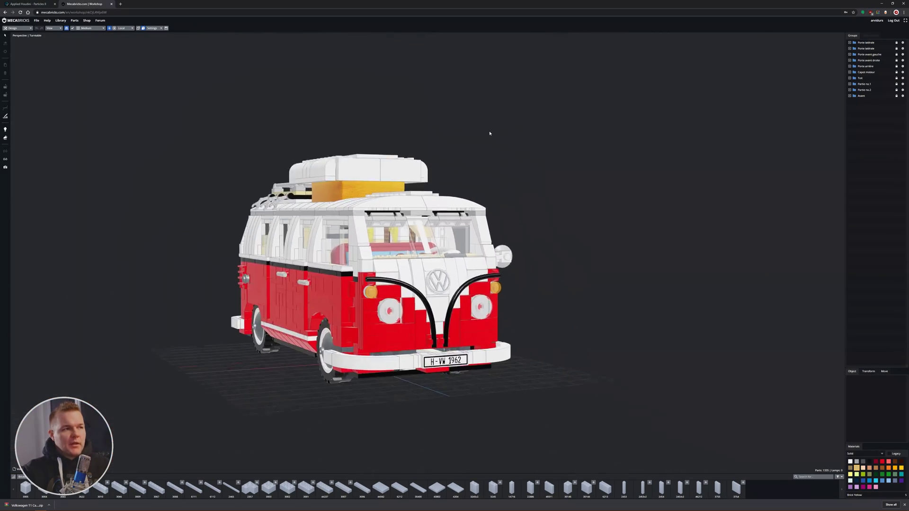
{"action": "right_click_drag", "start_coordinate": [489, 134], "coordinate": [560, 127]}
{"action": "left_click_drag", "start_coordinate": [560, 127], "coordinate": [464, 121]}
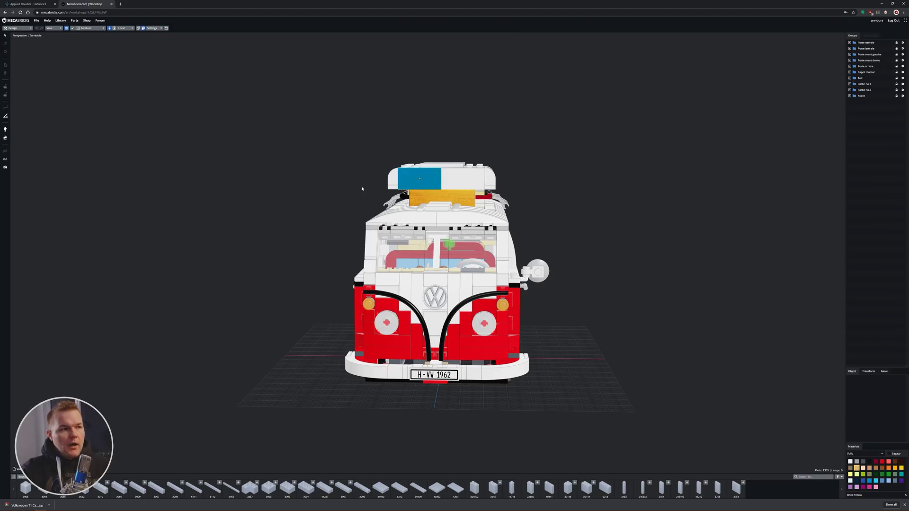
{"action": "left_click_drag", "start_coordinate": [344, 179], "coordinate": [367, 170]}
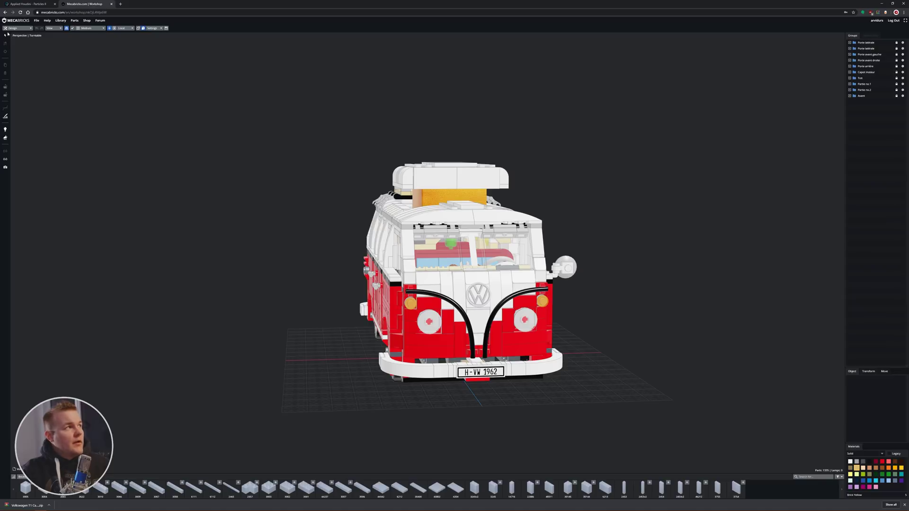
- Set the Collada export options to instances grouped by geometry and colour with smooth vertex normals, and dismiss the export dialog
{"action": "left_click", "coordinate": [37, 21]}
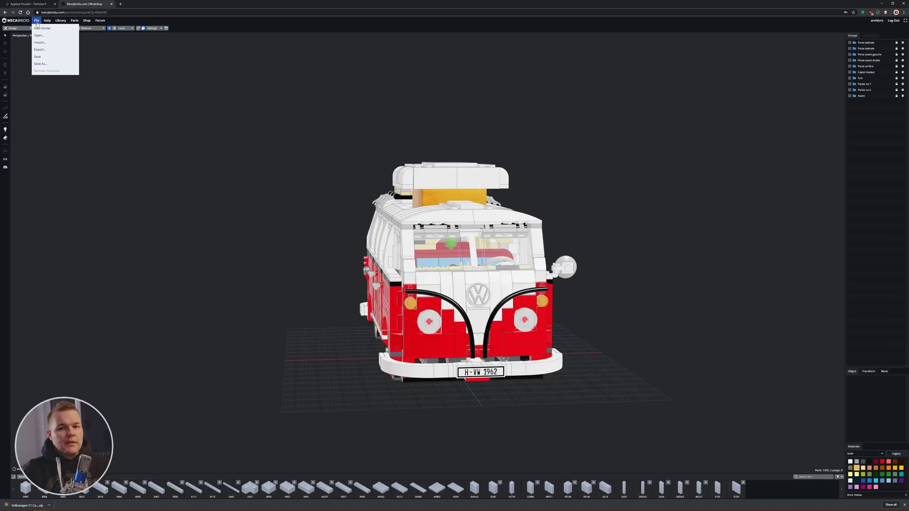
{"action": "left_click", "coordinate": [52, 50]}
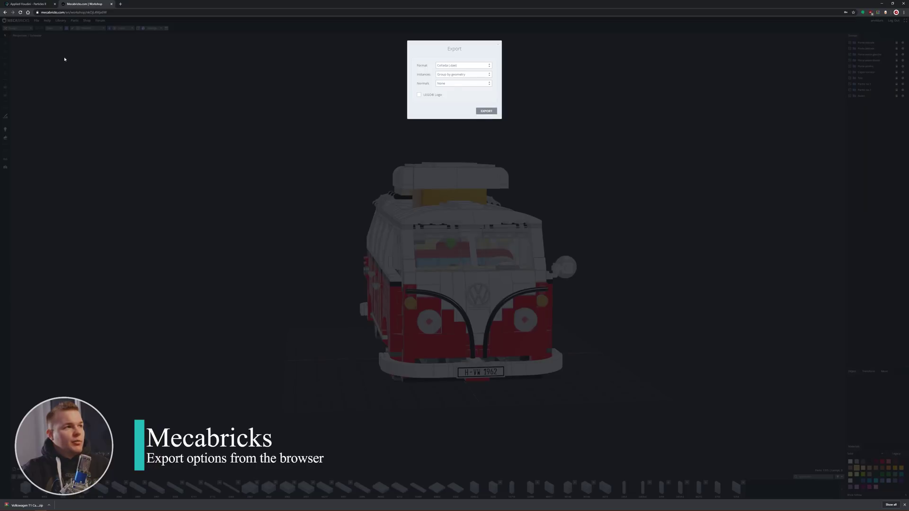
{"action": "left_click", "coordinate": [458, 74]}
{"action": "left_click", "coordinate": [459, 88]}
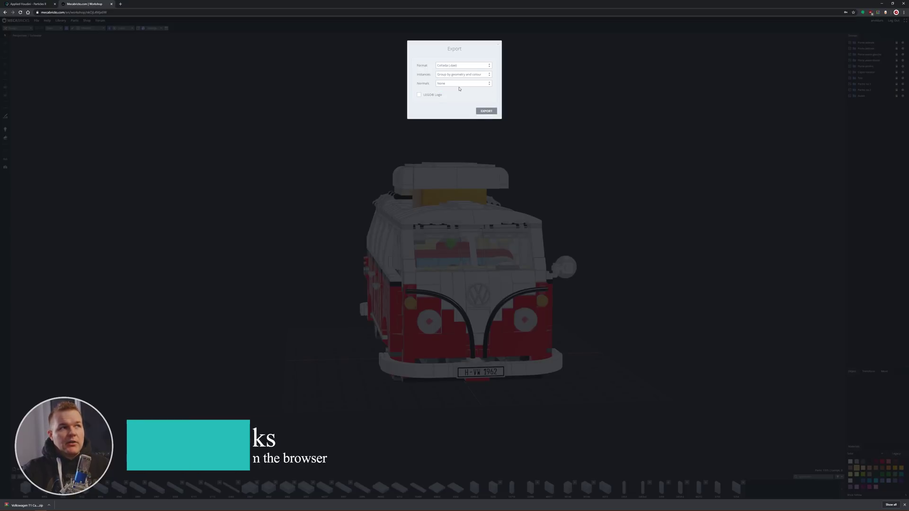
{"action": "left_click", "coordinate": [459, 84]}
{"action": "left_click", "coordinate": [462, 95]}
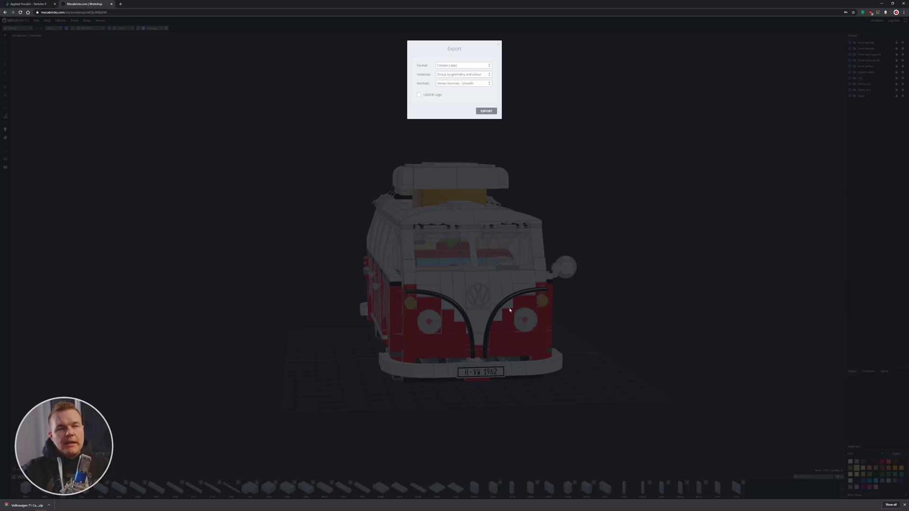
{"action": "left_click", "coordinate": [498, 46]}
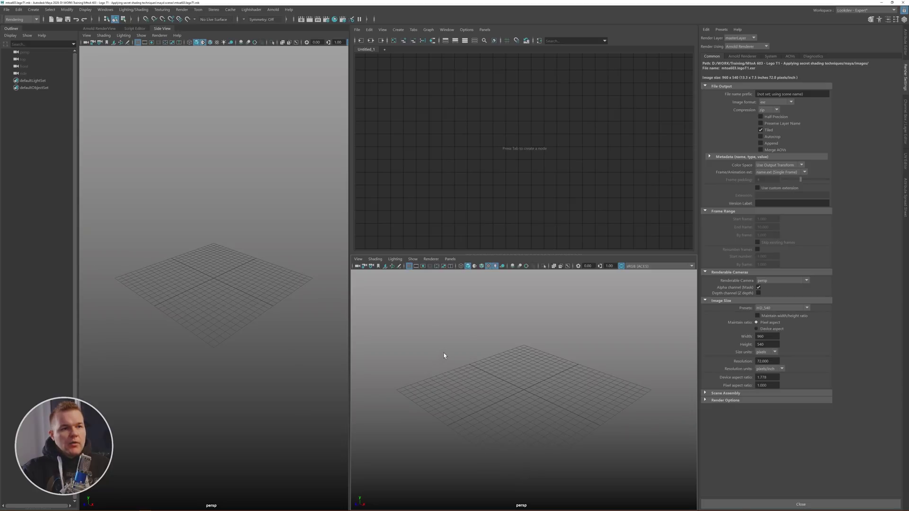
- Switch to Maya and import Volkswagen T1 Camper Van.dae from the resources folder with the Group option enabled, closing the warnings report
{"action": "left_click", "coordinate": [905, 43]}
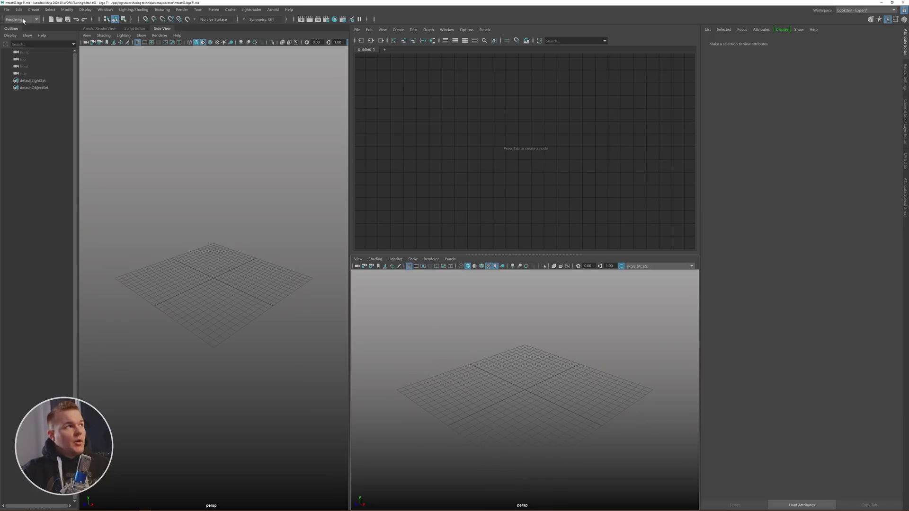
{"action": "left_click", "coordinate": [5, 9]}
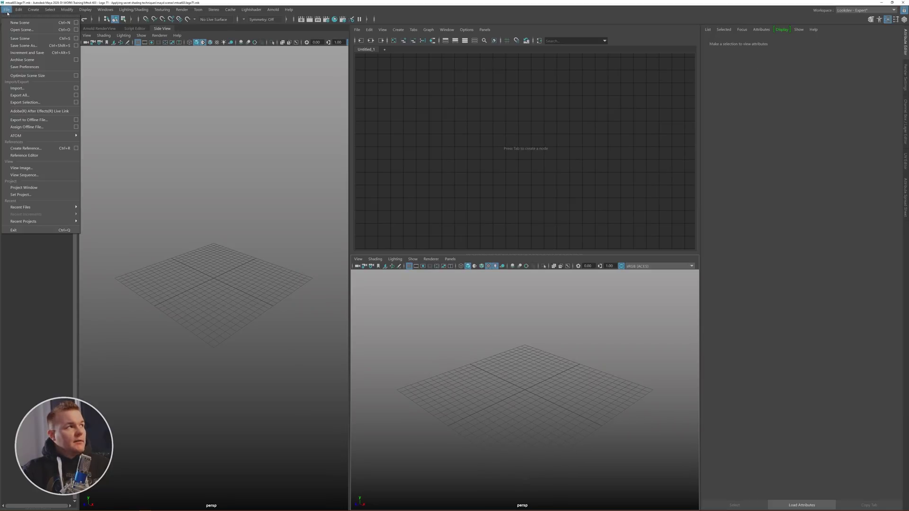
{"action": "left_click", "coordinate": [21, 88]}
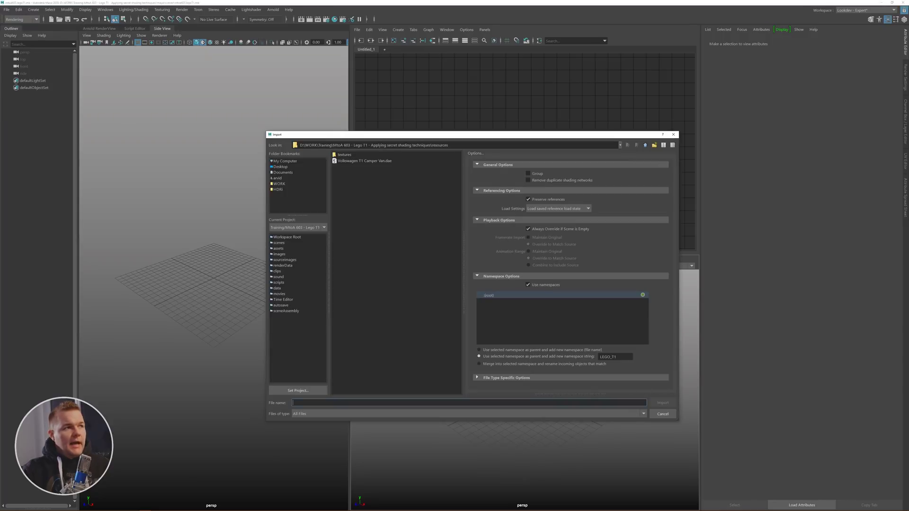
{"action": "left_click_drag", "start_coordinate": [452, 145], "coordinate": [299, 146]}
{"action": "left_click", "coordinate": [415, 180]}
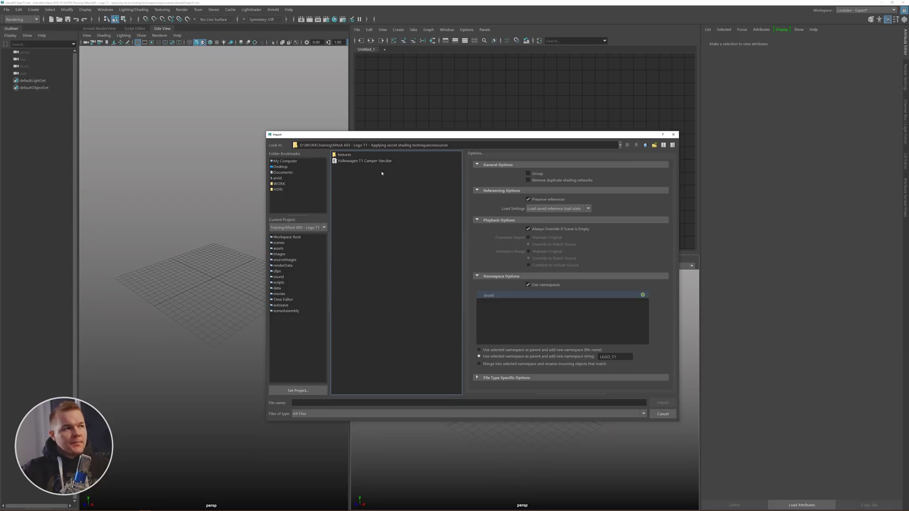
{"action": "left_click", "coordinate": [342, 161]}
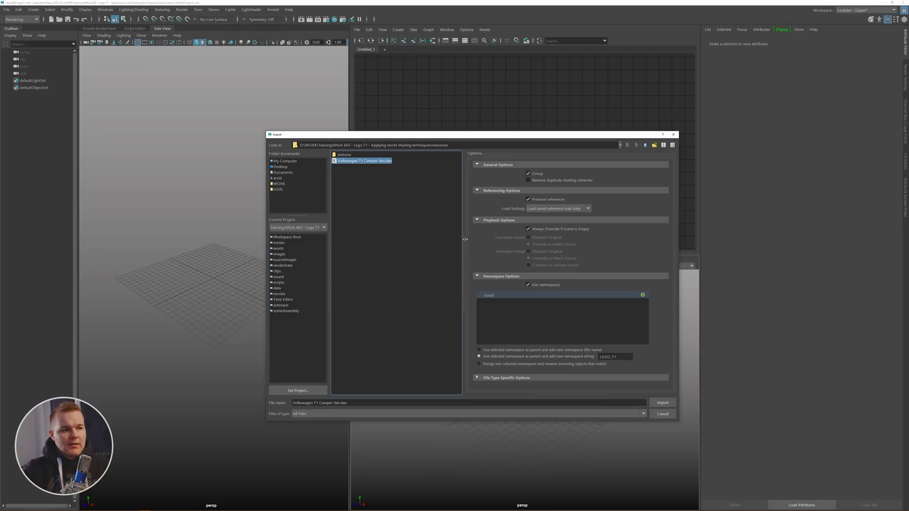
{"action": "left_click", "coordinate": [658, 403]}
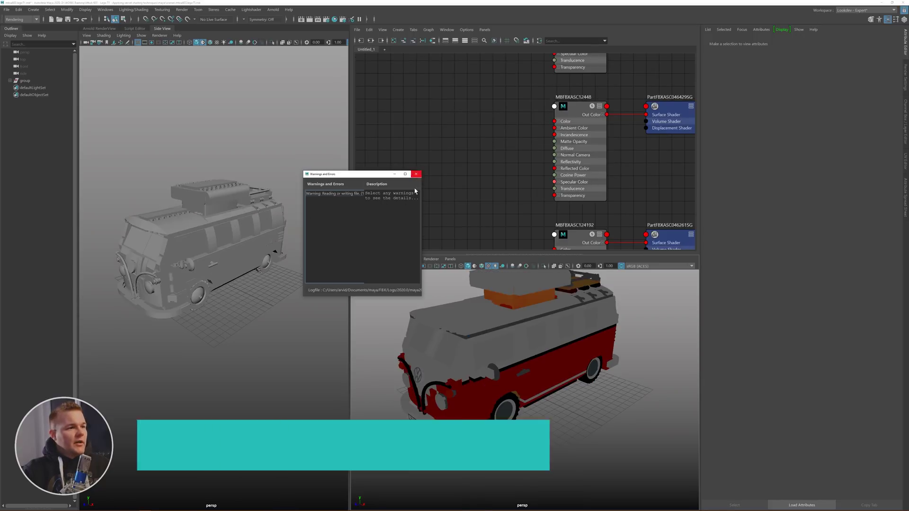
{"action": "left_click", "coordinate": [416, 173]}
- Check the imported group's contents in the scene hierarchy and rename the group as LEGOT1
{"action": "mouse_move", "coordinate": [516, 368]}
{"action": "left_mouse_down", "text": "alt"}
{"action": "mouse_move", "coordinate": [522, 348]}
{"action": "mouse_move", "coordinate": [509, 357]}
{"action": "left_mouse_up", "text": "alt"}
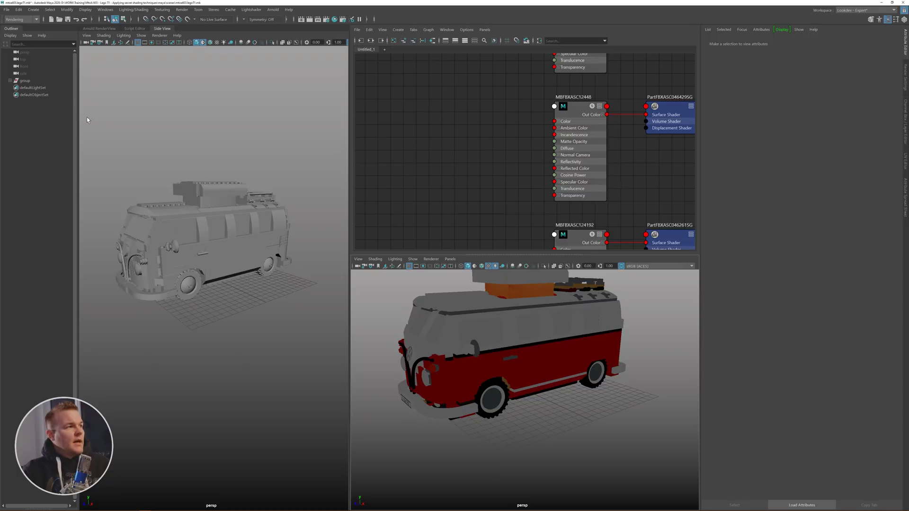
{"action": "left_click", "coordinate": [9, 80]}
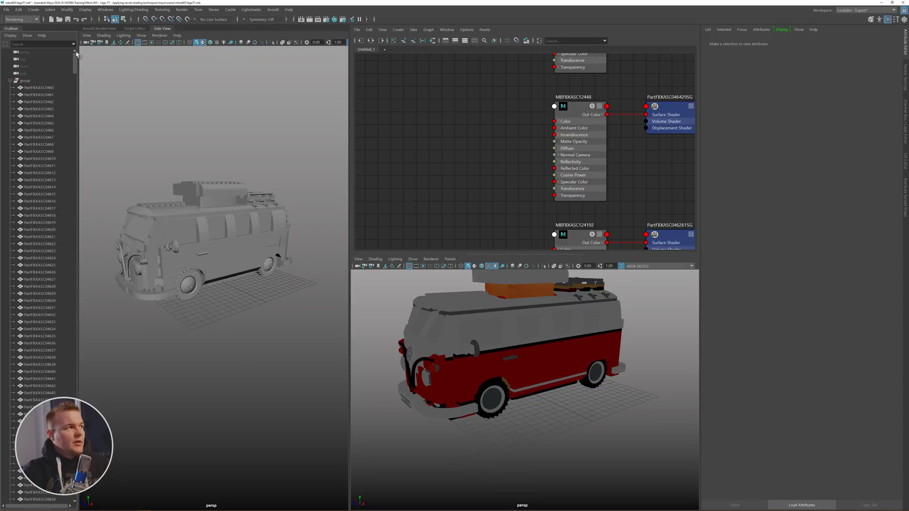
{"action": "left_click", "coordinate": [10, 80]}
{"action": "double_click", "coordinate": [25, 80]}
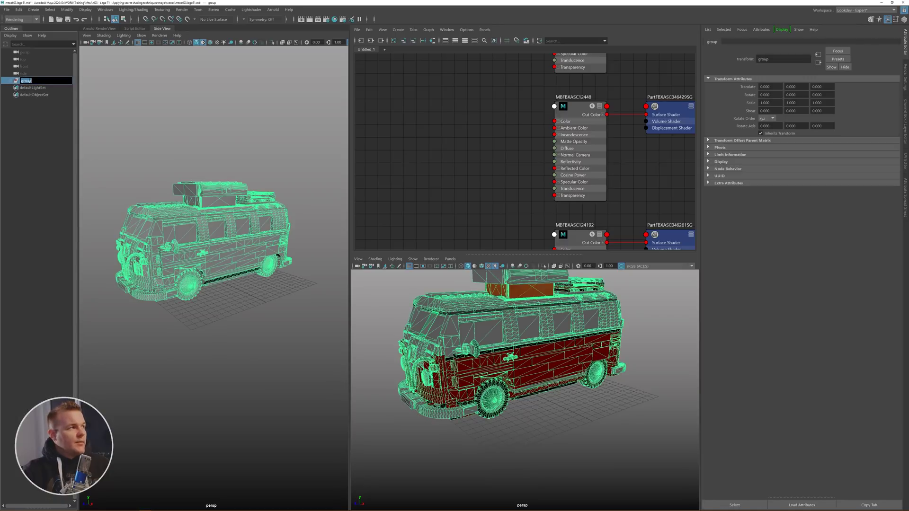
{"action": "type", "text": "LEGOT"}
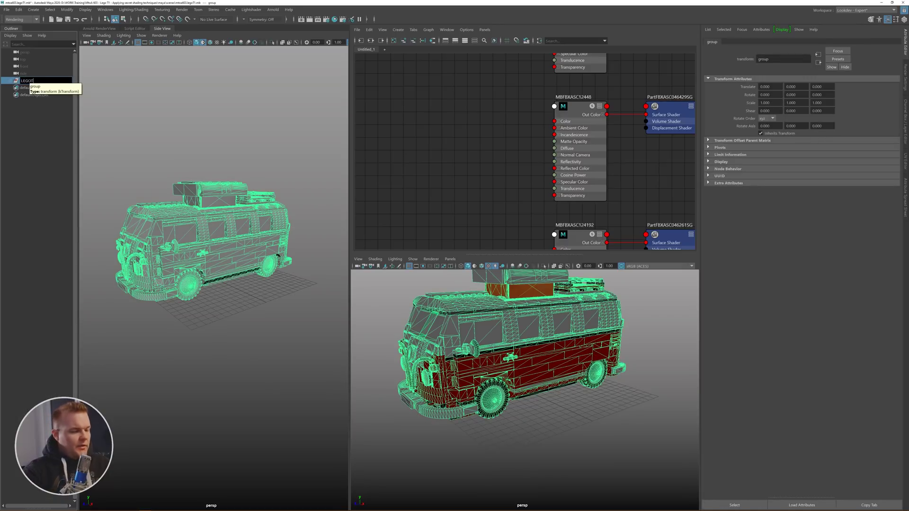
{"action": "type", "text": "1"}
{"action": "key", "text": "Return"}
{"action": "left_click", "coordinate": [183, 128]}
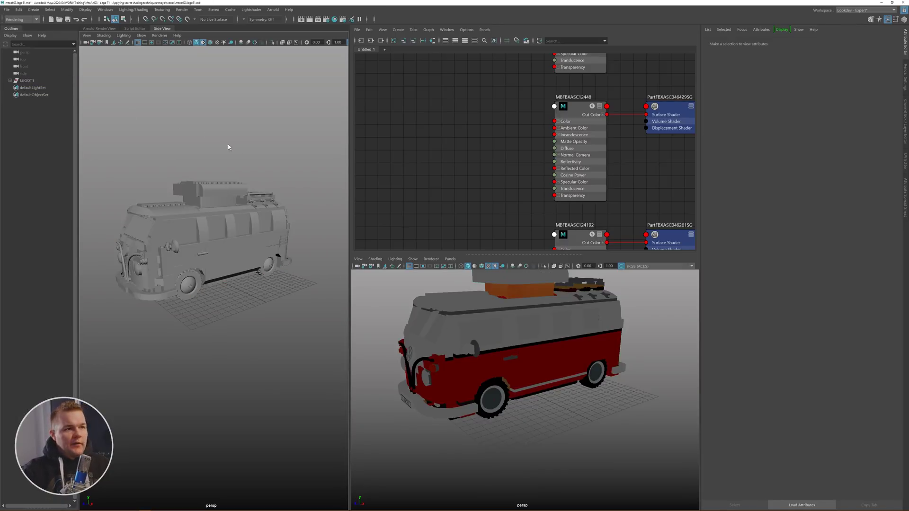
- Examine the imported shader networks, including the file texture connections into the materials and their shading groups
{"action": "scroll", "coordinate": [493, 154], "scroll_direction": "down", "scroll_amount": 6}
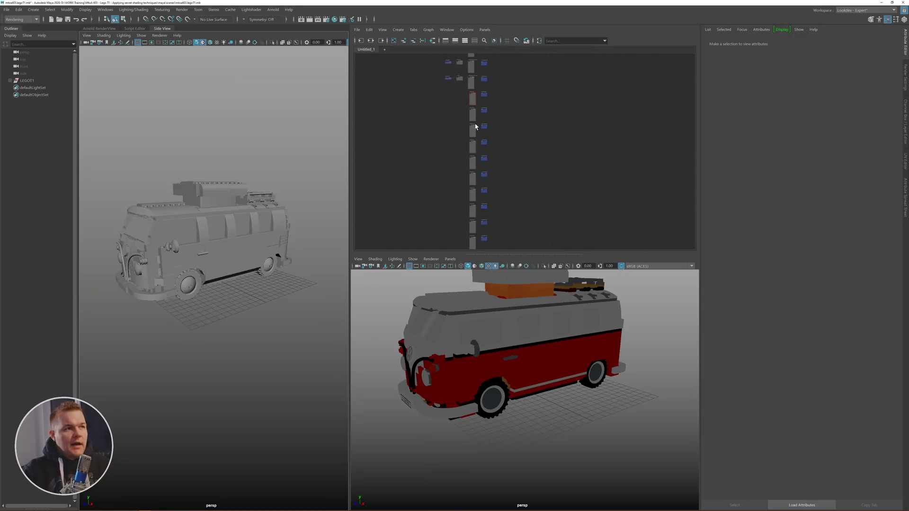
{"action": "scroll", "coordinate": [467, 135], "scroll_direction": "down", "scroll_amount": 5}
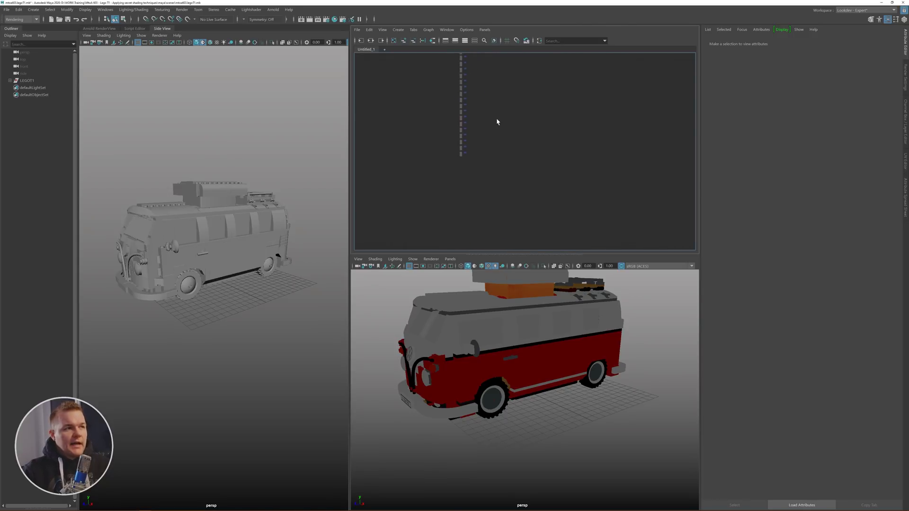
{"action": "middle_click_drag", "start_coordinate": [497, 122], "coordinate": [505, 160], "text": "alt"}
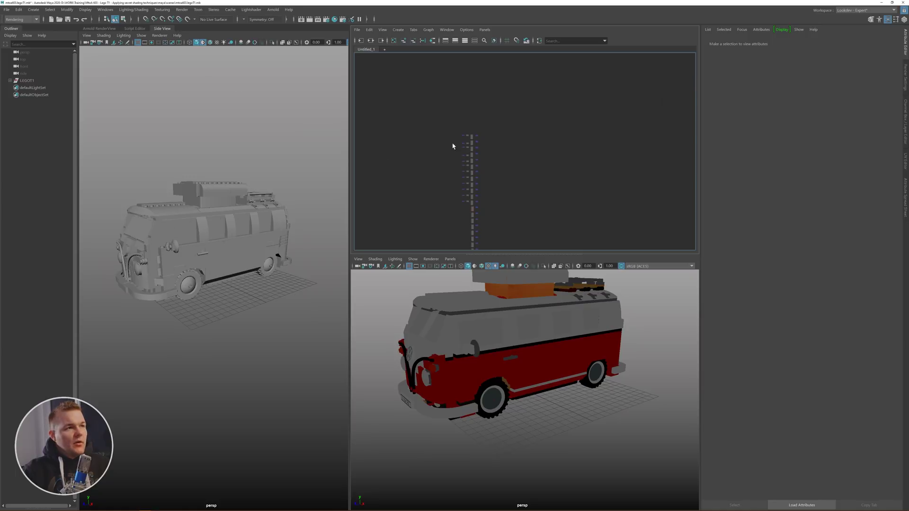
{"action": "scroll", "coordinate": [452, 146], "scroll_direction": "up", "scroll_amount": 6}
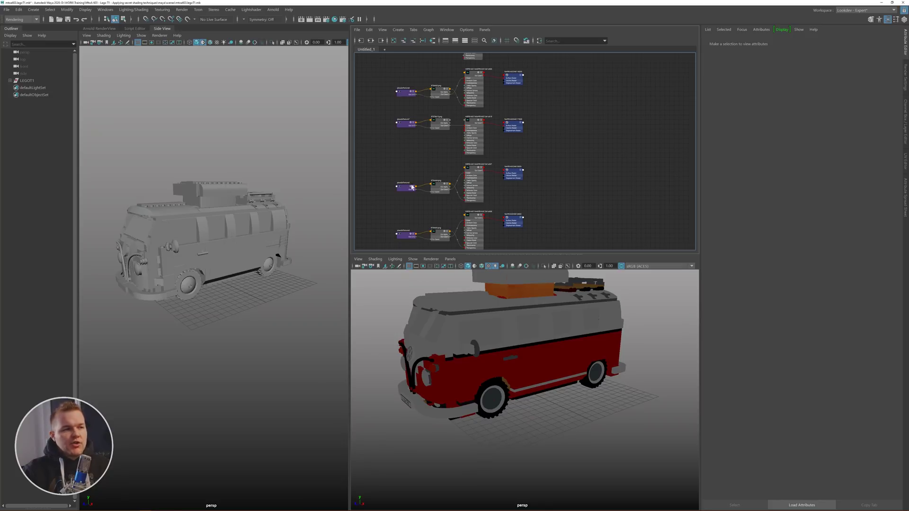
{"action": "scroll", "coordinate": [463, 183], "scroll_direction": "up", "scroll_amount": 5}
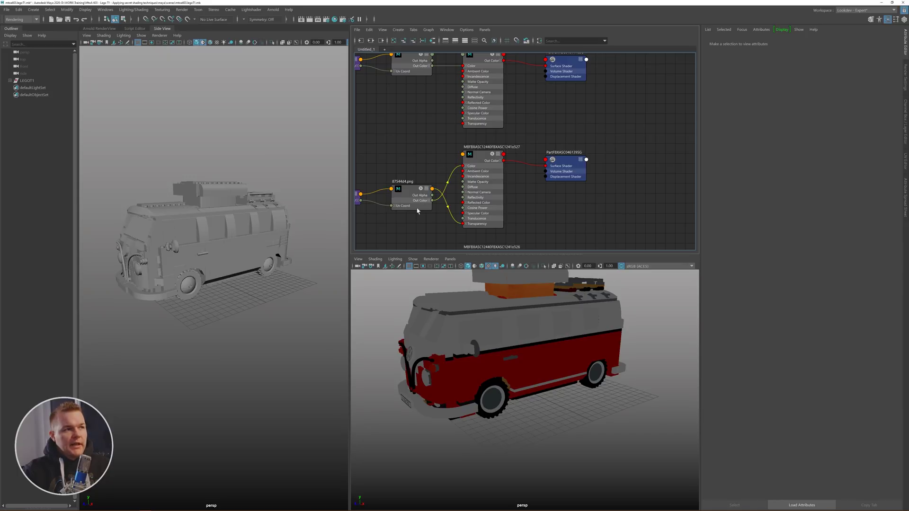
{"action": "left_click", "coordinate": [480, 159]}
{"action": "left_click", "coordinate": [580, 209]}
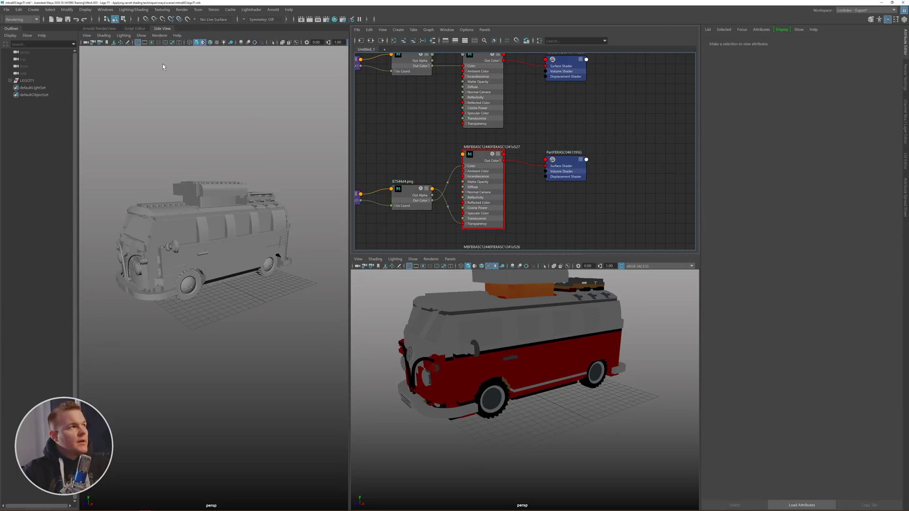
- Examine the utilities.py and convertShader.py scripts alongside the camper van in the viewport
{"action": "left_click", "coordinate": [135, 28]}
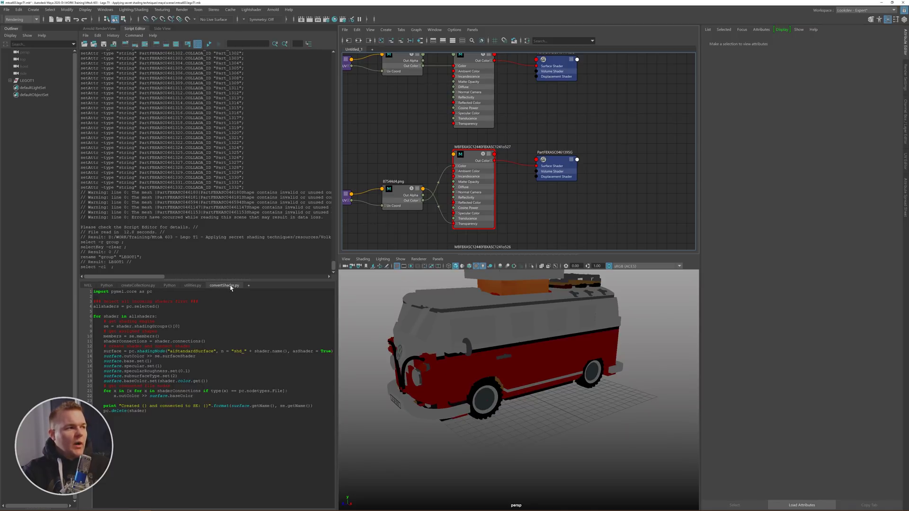
{"action": "left_click", "coordinate": [191, 286]}
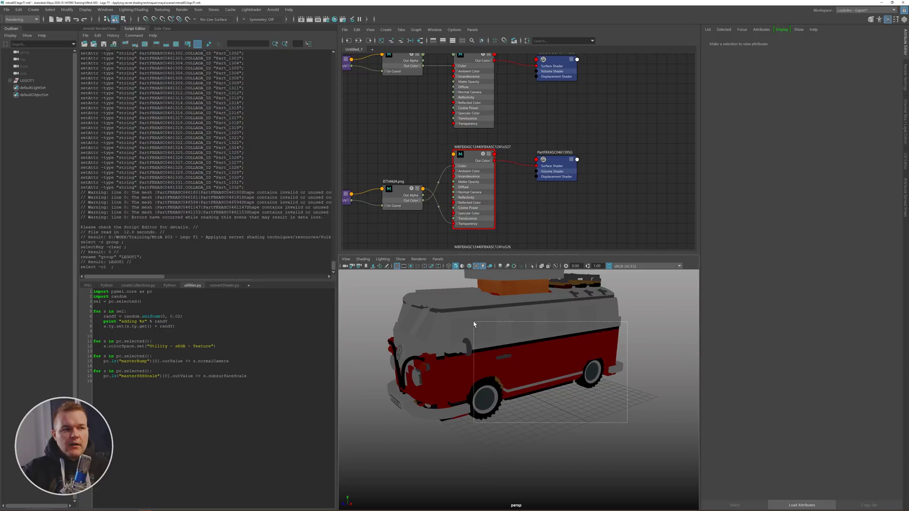
{"action": "left_click", "coordinate": [590, 378]}
{"action": "left_click", "coordinate": [572, 422]}
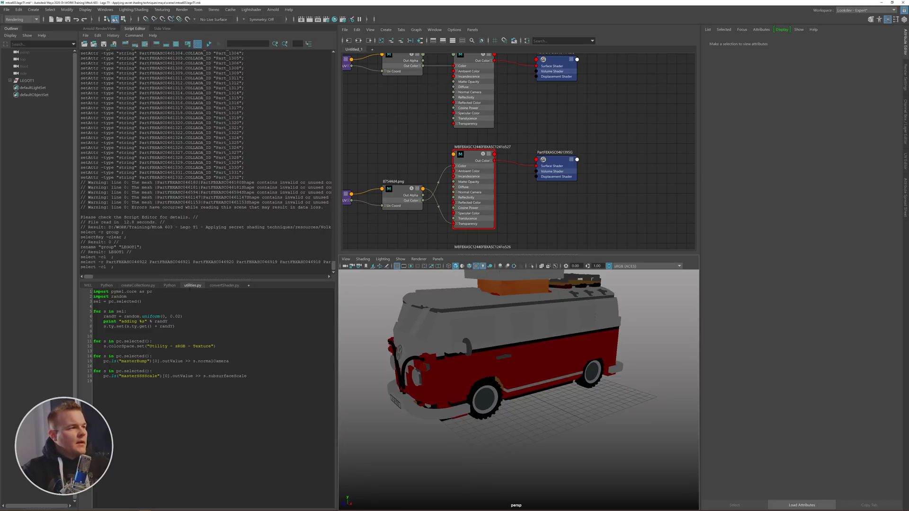
{"action": "left_click", "coordinate": [221, 285]}
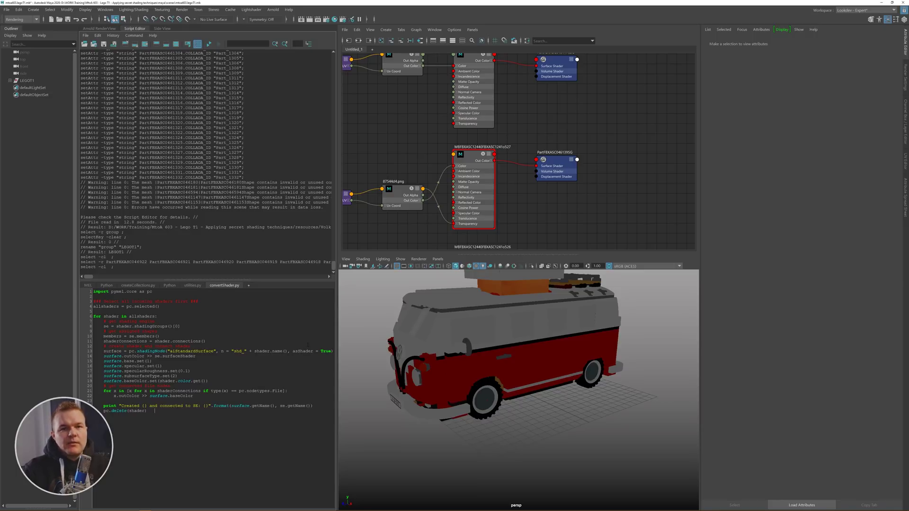
{"action": "left_click_drag", "start_coordinate": [498, 341], "coordinate": [516, 355], "text": "alt"}
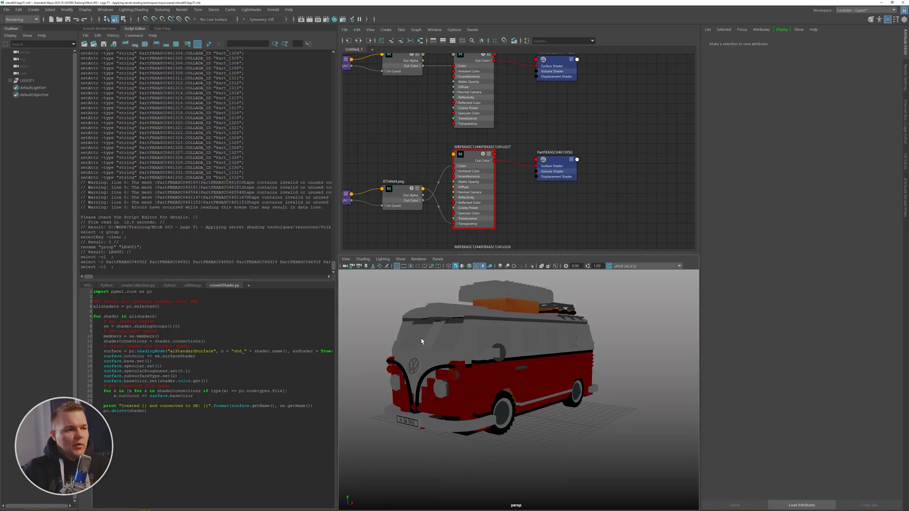
{"action": "left_click_drag", "start_coordinate": [421, 341], "coordinate": [479, 345], "text": "alt"}
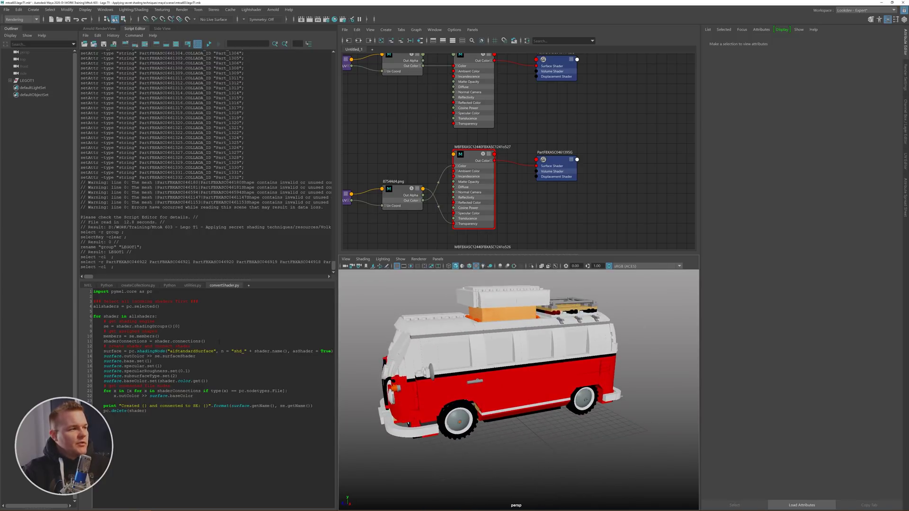
- List all scene nodes in the Outliner by turning off the DAG Objects Only filter
{"action": "left_click", "coordinate": [10, 35]}
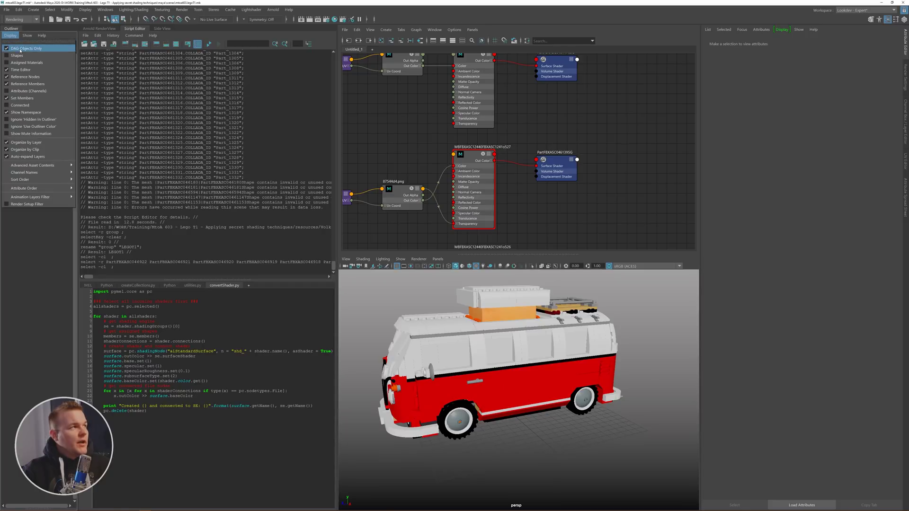
{"action": "left_click", "coordinate": [501, 101]}
{"action": "left_click", "coordinate": [473, 189]}
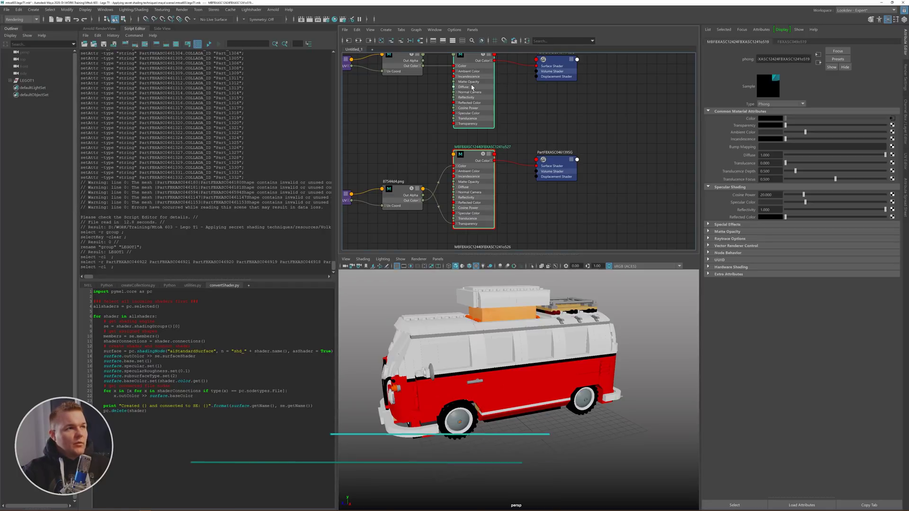
{"action": "scroll", "coordinate": [505, 123], "scroll_direction": "down", "scroll_amount": 4}
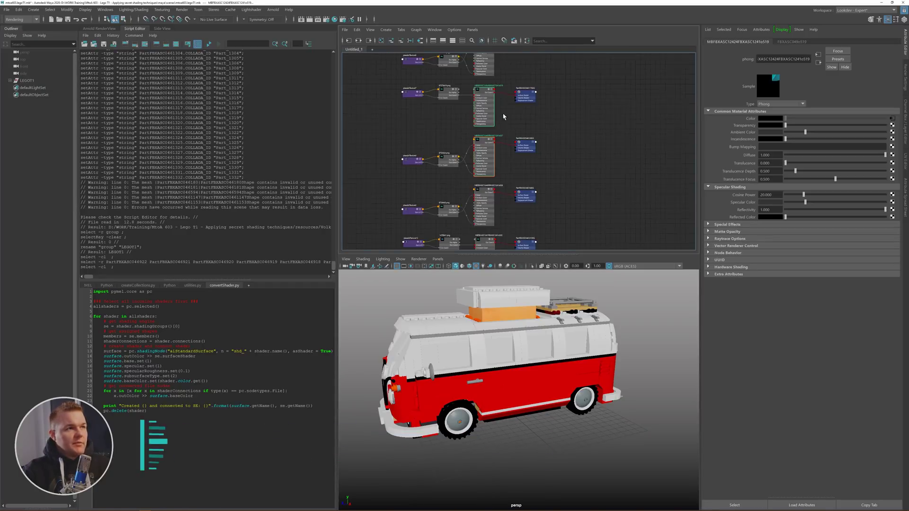
{"action": "left_click", "coordinate": [10, 35]}
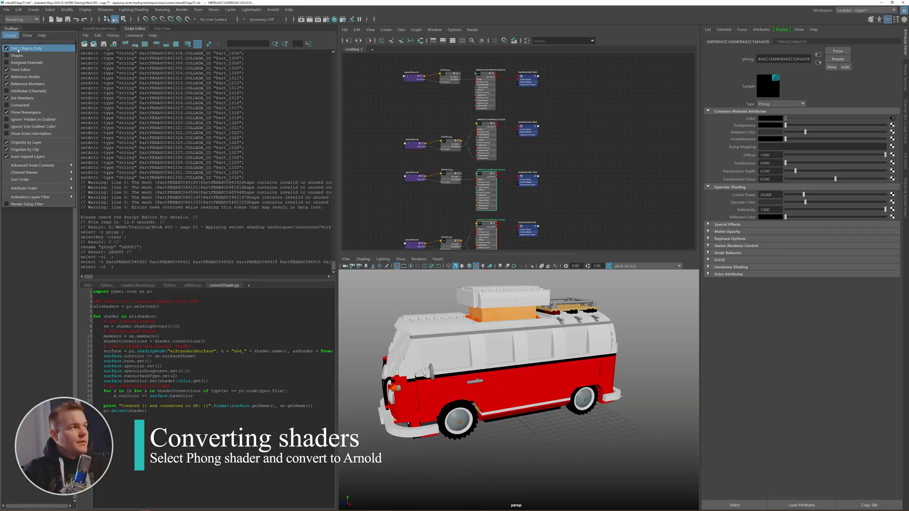
{"action": "left_click", "coordinate": [17, 49]}
{"action": "scroll", "coordinate": [39, 223], "scroll_direction": "down", "scroll_amount": 3}
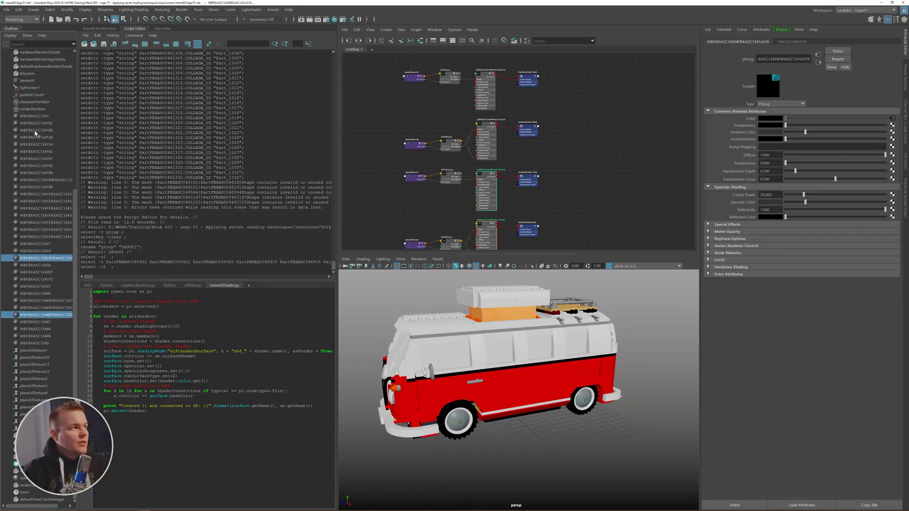
- Select all the imported Phong shaders in the Outliner and run the entire convertShader.py script on them
{"action": "left_click", "coordinate": [36, 117]}
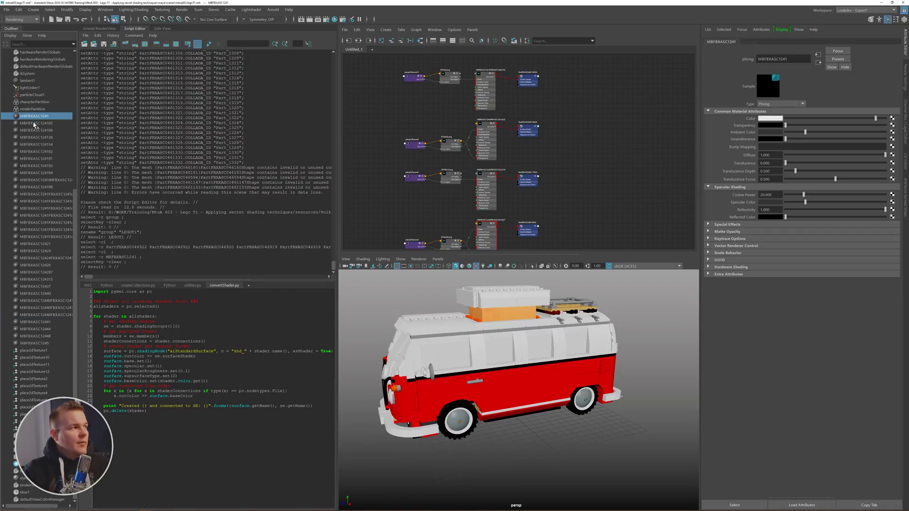
{"action": "left_click", "coordinate": [34, 343], "text": "shift"}
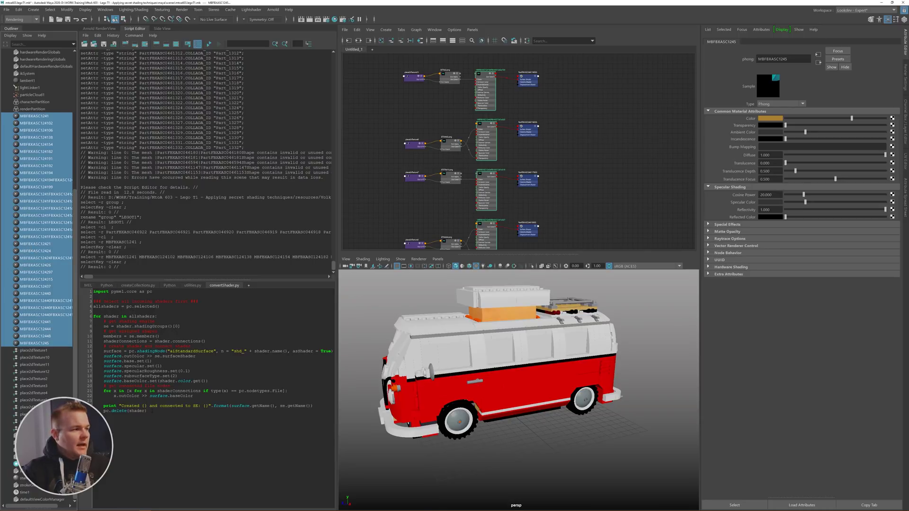
{"action": "left_click_drag", "start_coordinate": [152, 411], "coordinate": [93, 291]}
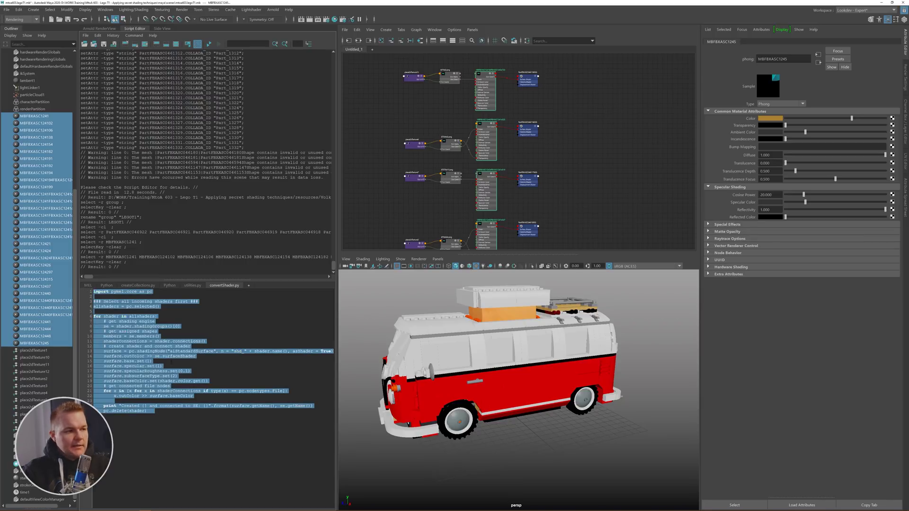
{"action": "key", "text": "ctrl+Return"}
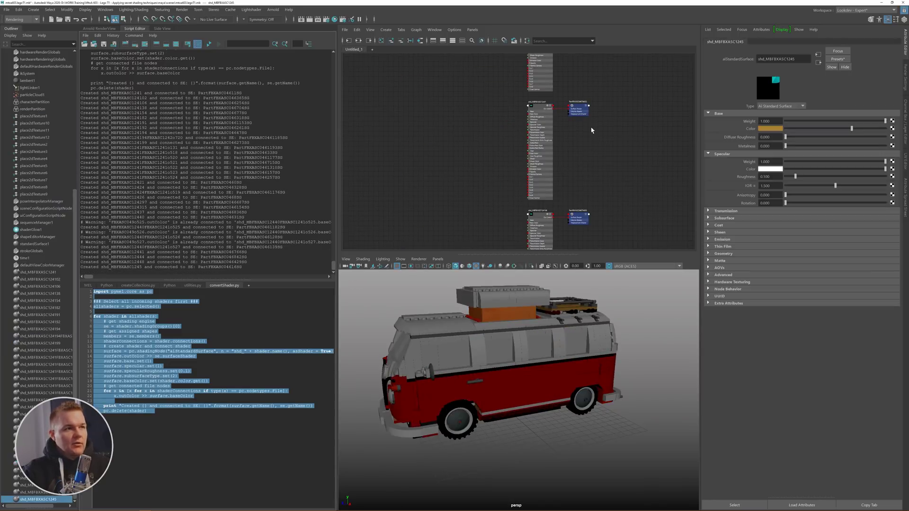
- Examine the converted aiStandardSurface networks with their base color textures and the camper van's new look, and clear the selection
{"action": "scroll", "coordinate": [591, 130], "scroll_direction": "down", "scroll_amount": 6}
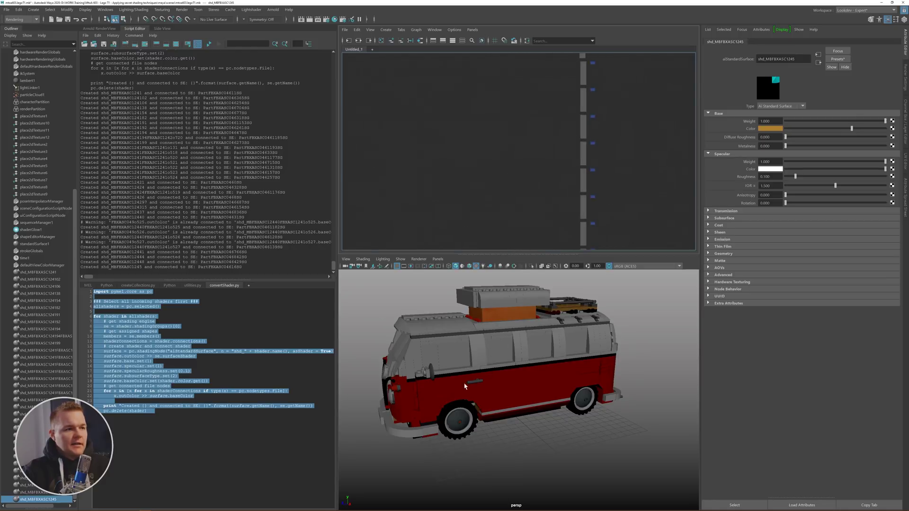
{"action": "left_click_drag", "start_coordinate": [465, 387], "coordinate": [482, 381], "text": "alt"}
{"action": "scroll", "coordinate": [593, 201], "scroll_direction": "down", "scroll_amount": 6}
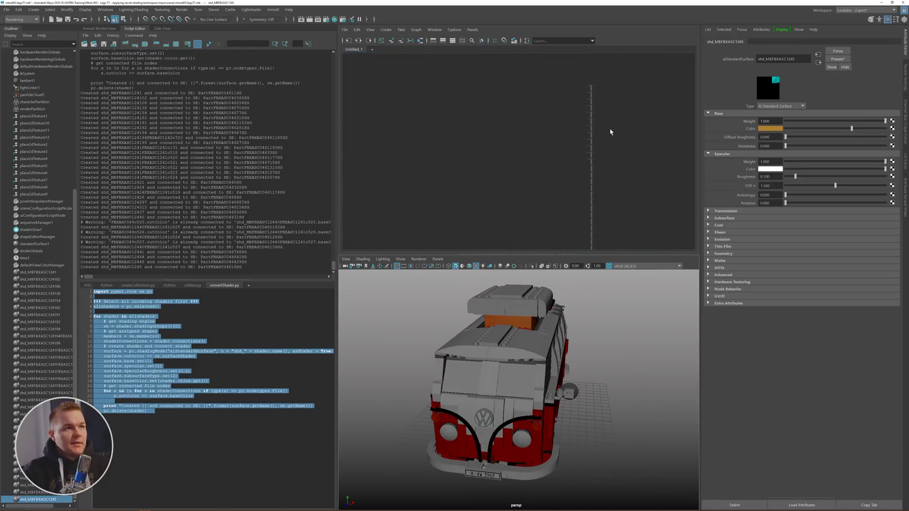
{"action": "scroll", "coordinate": [575, 119], "scroll_direction": "up", "scroll_amount": 10}
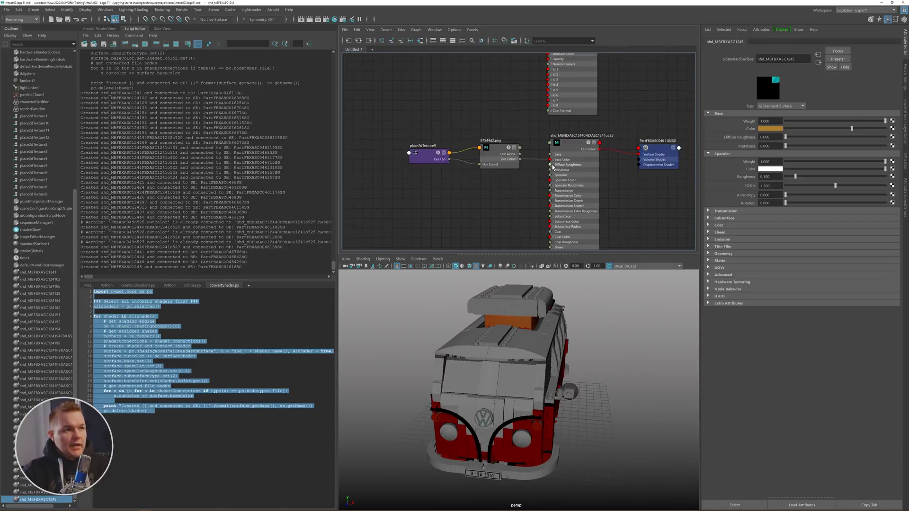
{"action": "scroll", "coordinate": [526, 166], "scroll_direction": "up", "scroll_amount": 3}
{"action": "middle_click_drag", "start_coordinate": [667, 203], "coordinate": [602, 197], "text": "alt"}
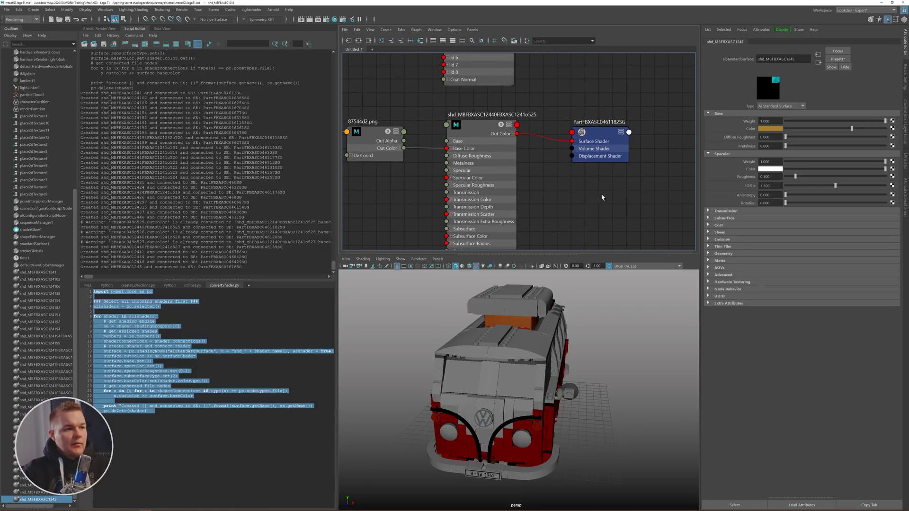
{"action": "left_click_drag", "start_coordinate": [592, 315], "coordinate": [530, 335], "text": "alt"}
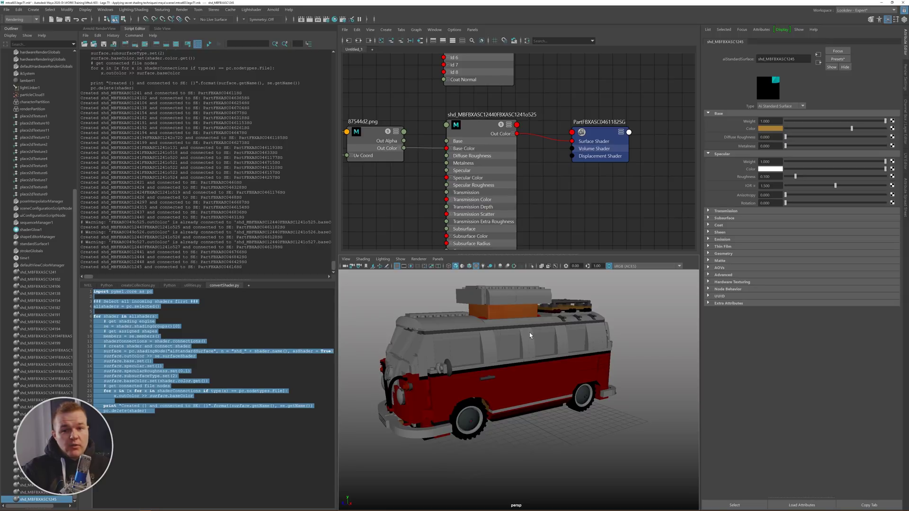
{"action": "left_click_drag", "start_coordinate": [529, 332], "coordinate": [453, 378], "text": "alt"}
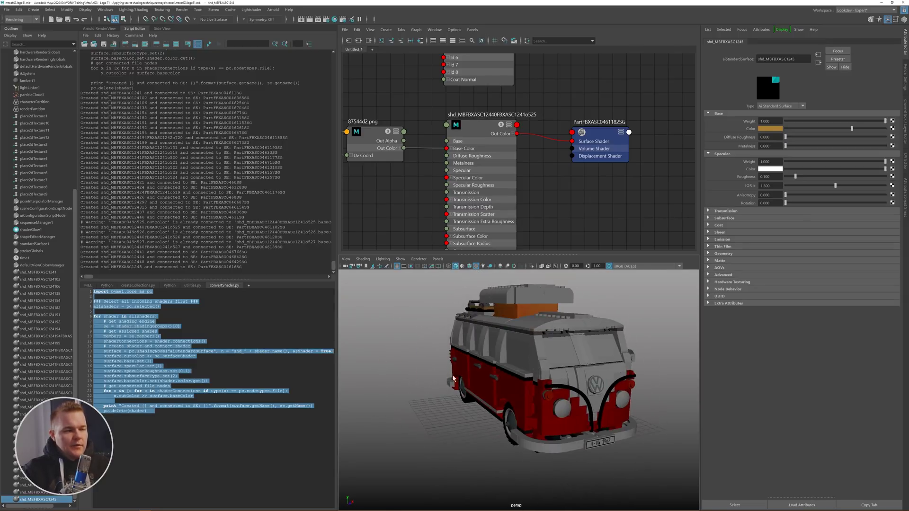
{"action": "left_click", "coordinate": [453, 378]}
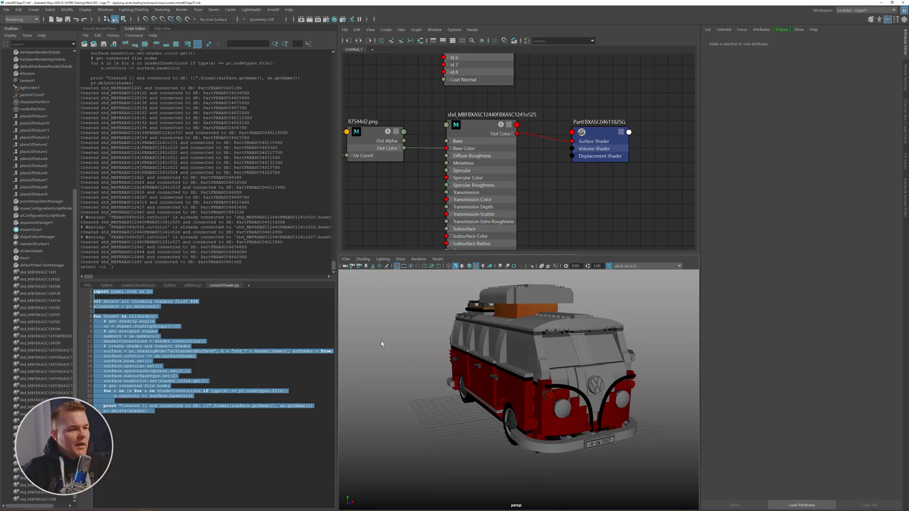
- Create a polygon plane under the camper van and scale it uniformly to about 51 as the ground
{"action": "left_click_drag", "start_coordinate": [495, 327], "coordinate": [440, 354], "text": "alt"}
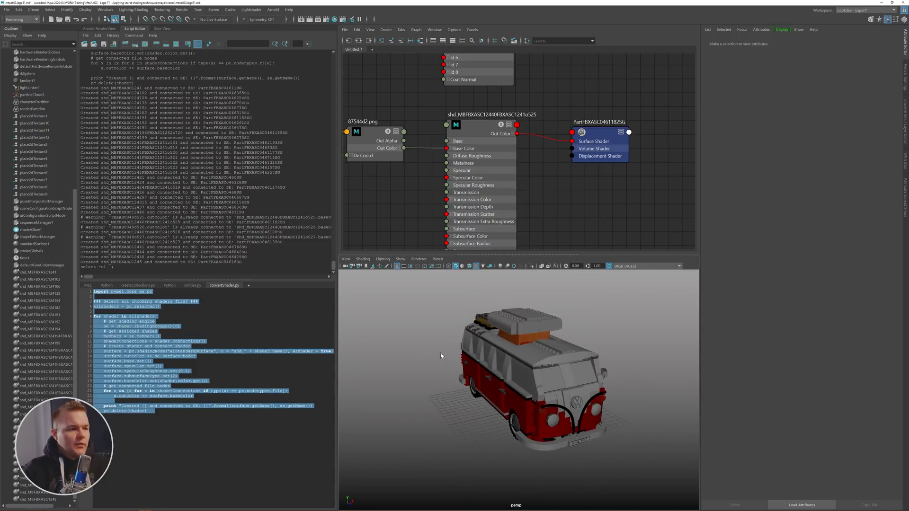
{"action": "right_click_drag", "start_coordinate": [427, 364], "coordinate": [396, 351], "text": "shift"}
{"action": "scroll", "coordinate": [501, 406], "scroll_direction": "down", "scroll_amount": 3}
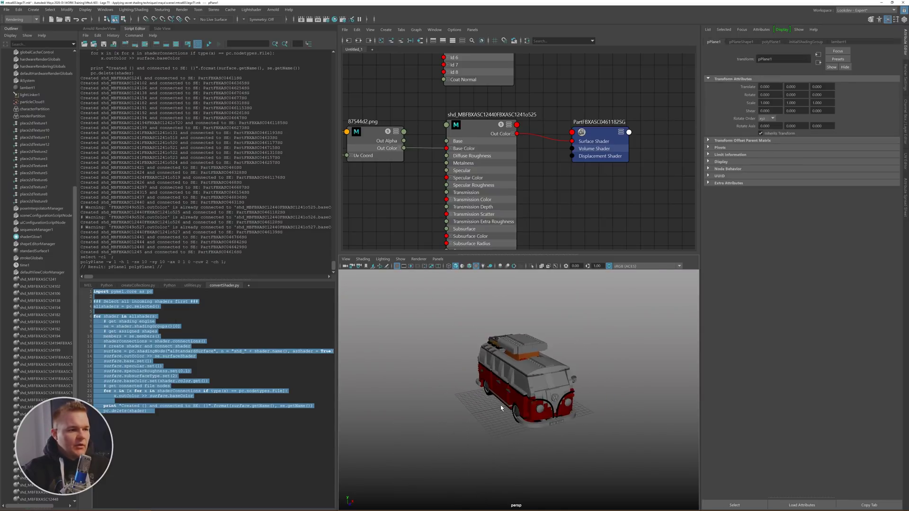
{"action": "key", "text": "r"}
{"action": "left_click_drag", "start_coordinate": [524, 406], "coordinate": [641, 397]}
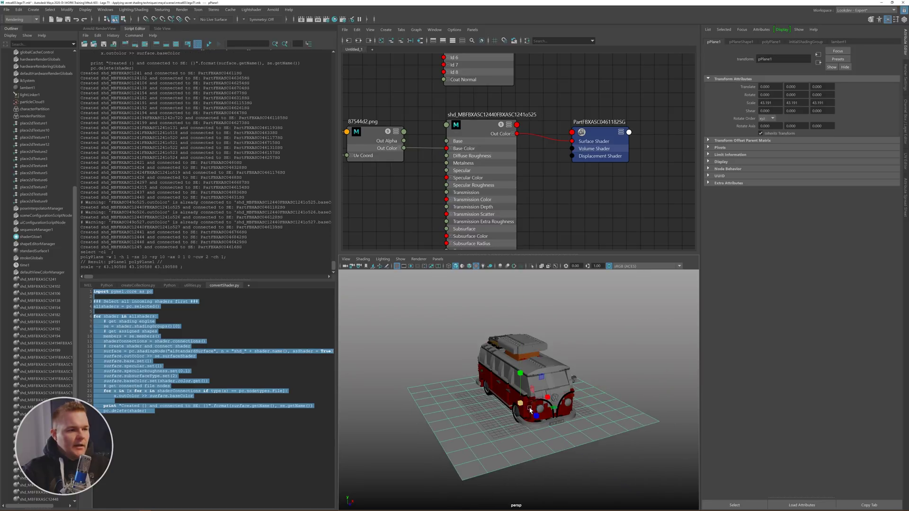
{"action": "left_click_drag", "start_coordinate": [538, 405], "coordinate": [548, 405]}
{"action": "mouse_move", "coordinate": [548, 406]}
{"action": "left_mouse_down", "text": "alt"}
{"action": "mouse_move", "coordinate": [506, 411]}
{"action": "mouse_move", "coordinate": [440, 376]}
{"action": "mouse_move", "coordinate": [561, 405]}
{"action": "left_mouse_up", "text": "alt"}
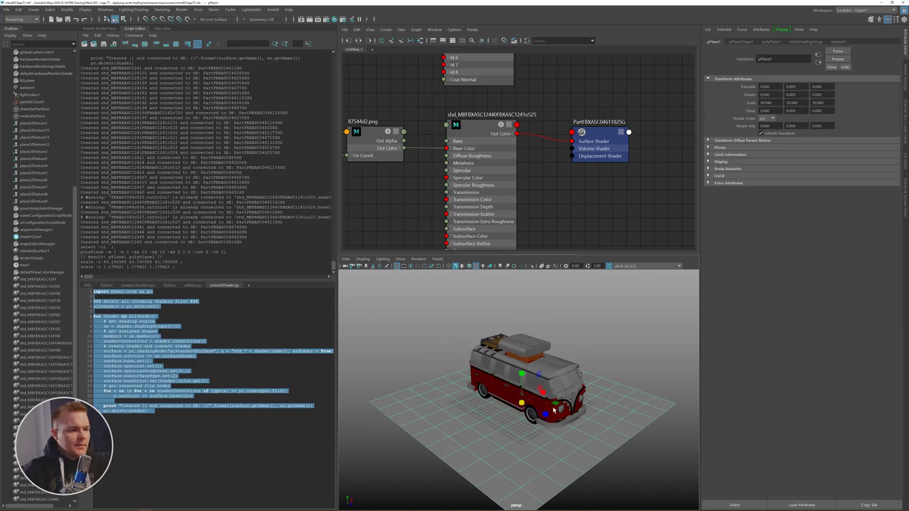
{"action": "key", "text": "q"}
- Assign a new aiShadowMatte material to the ground plane and deselect it
{"action": "left_click_drag", "start_coordinate": [461, 425], "coordinate": [445, 362], "text": "alt"}
{"action": "right_click_drag", "start_coordinate": [446, 361], "coordinate": [506, 498]}
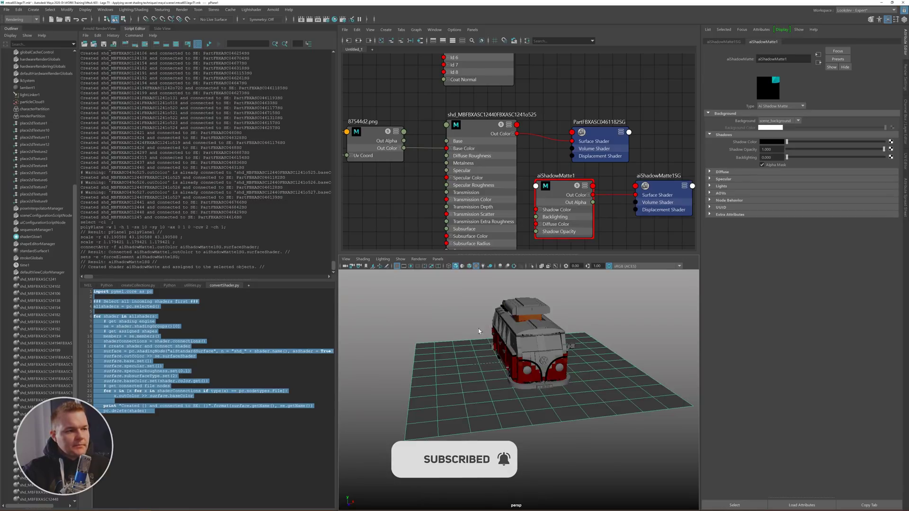
{"action": "left_click_drag", "start_coordinate": [478, 332], "coordinate": [566, 314], "text": "alt"}
{"action": "left_click", "coordinate": [594, 316]}
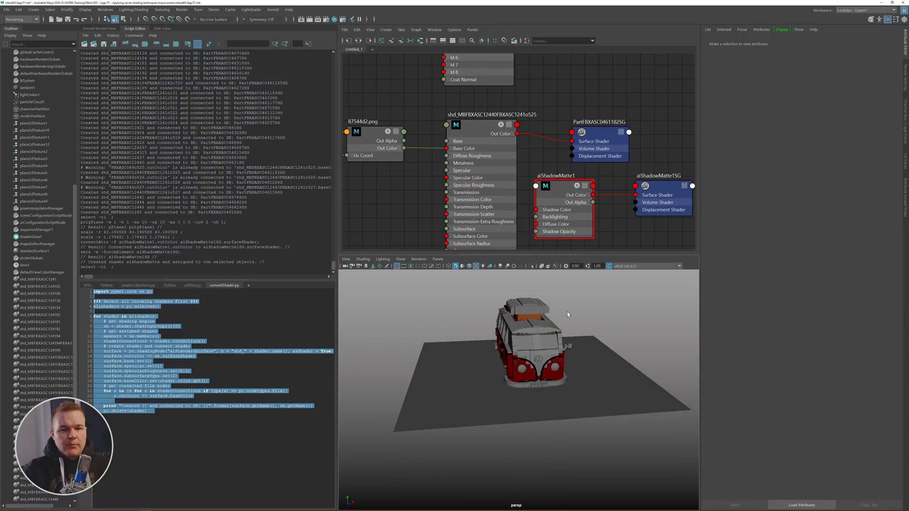
- Add an Arnold Skydome Light to the scene
{"action": "left_click", "coordinate": [273, 9]}
{"action": "mouse_move", "coordinate": [312, 45]}
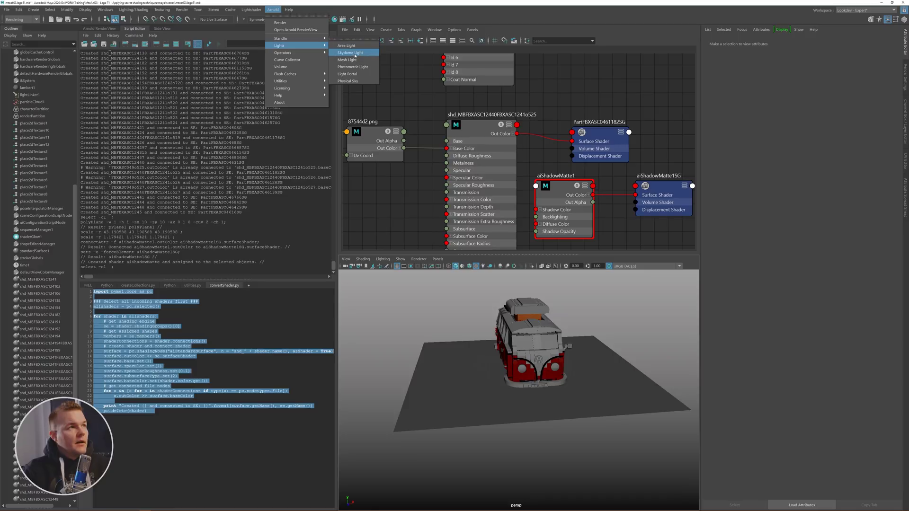
{"action": "left_click", "coordinate": [350, 53]}
{"action": "left_click_drag", "start_coordinate": [511, 350], "coordinate": [549, 332], "text": "alt"}
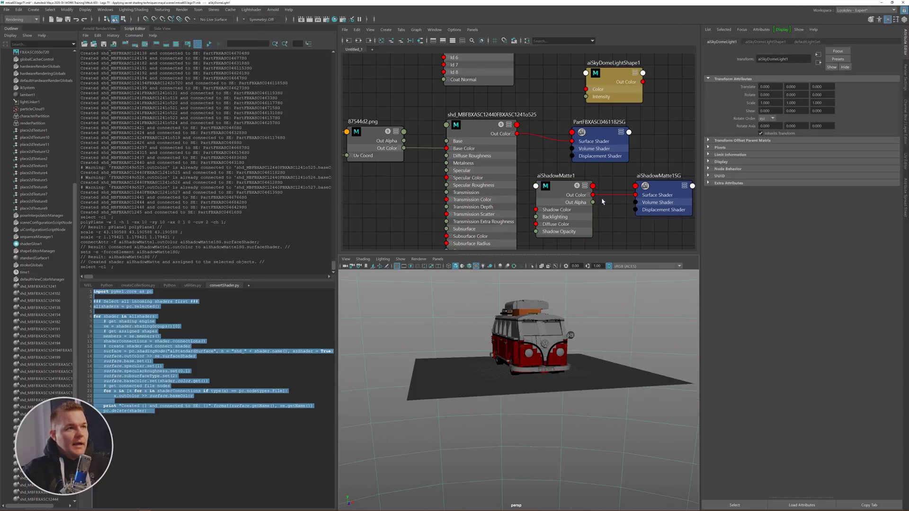
- Clear the shader graph, graph the skydome light alone, and connect a File texture to its Color
{"action": "left_click", "coordinate": [410, 41]}
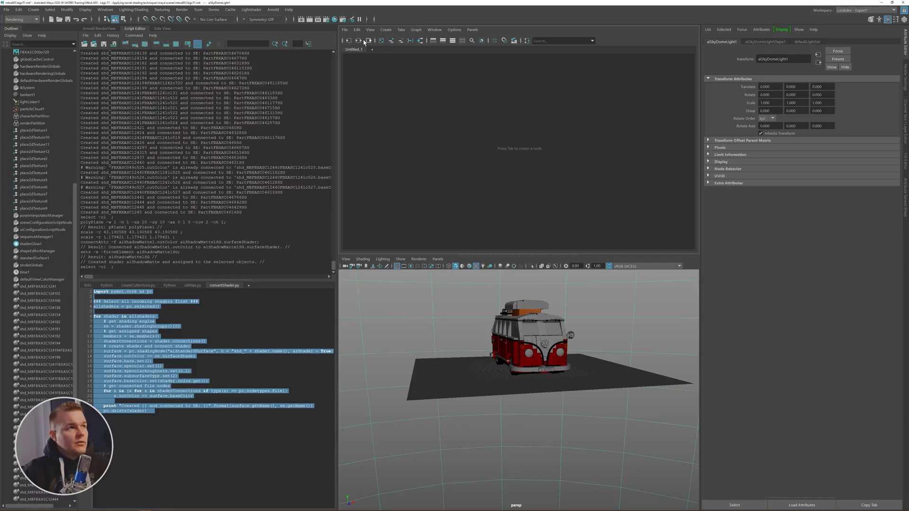
{"action": "left_click", "coordinate": [391, 41]}
{"action": "left_click", "coordinate": [534, 144]}
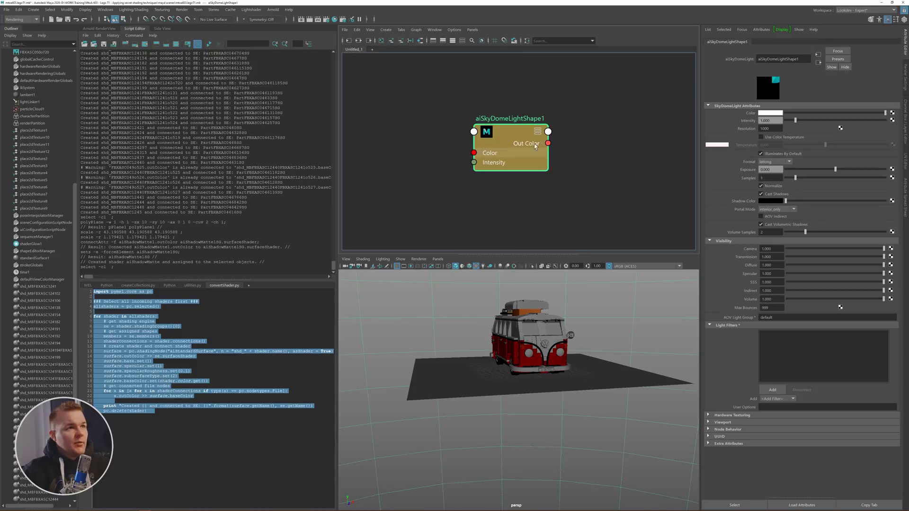
{"action": "left_click", "coordinate": [892, 113]}
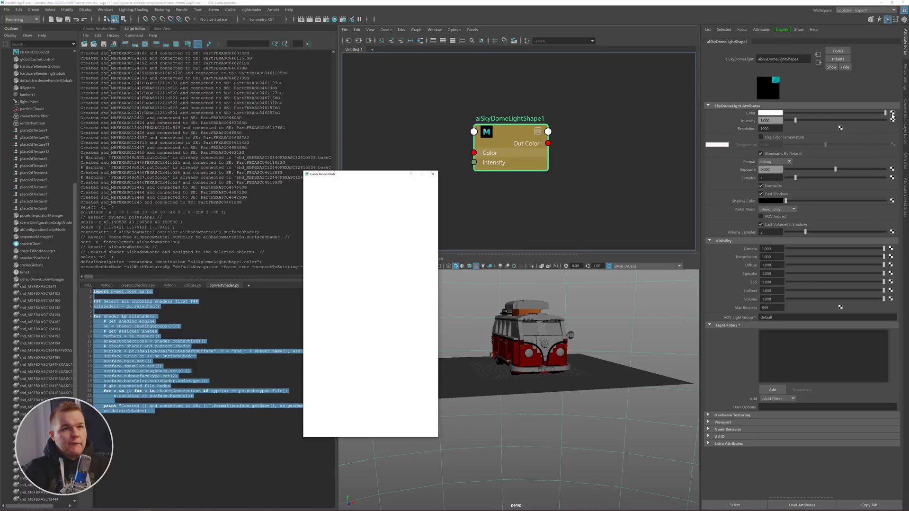
{"action": "left_click", "coordinate": [362, 225]}
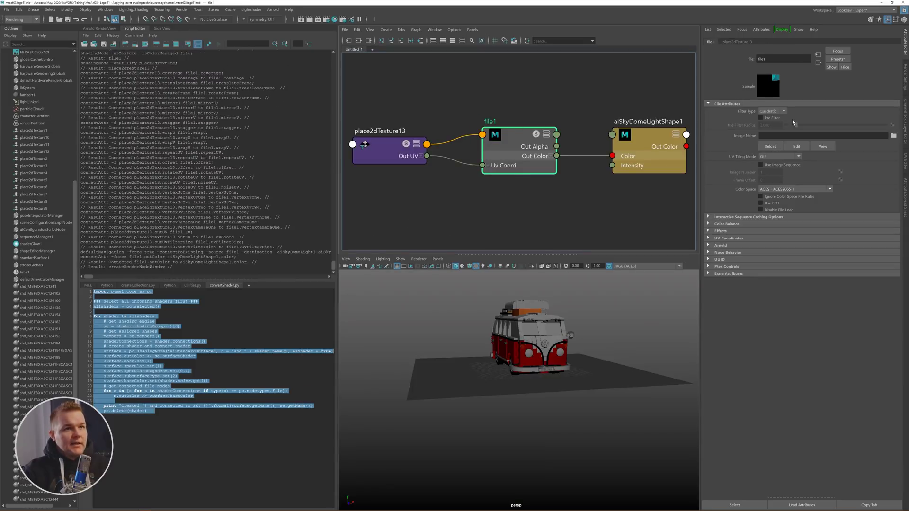
{"action": "left_click", "coordinate": [837, 59]}
{"action": "mouse_move", "coordinate": [866, 80]}
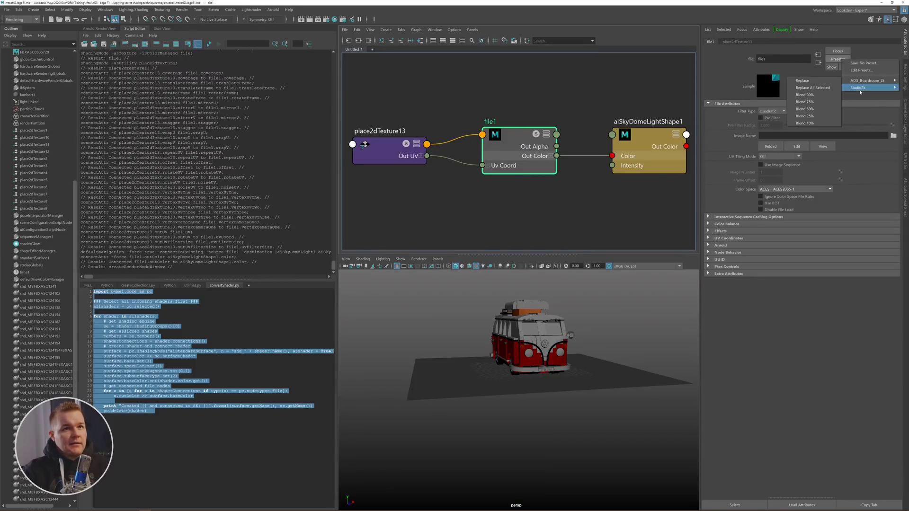
{"action": "key", "text": "Escape"}
{"action": "key", "text": "Escape"}
- Load the day_stuttgart_normal.cc.neutral.exr HDR image into the skydome's file texture
{"action": "left_click", "coordinate": [893, 135]}
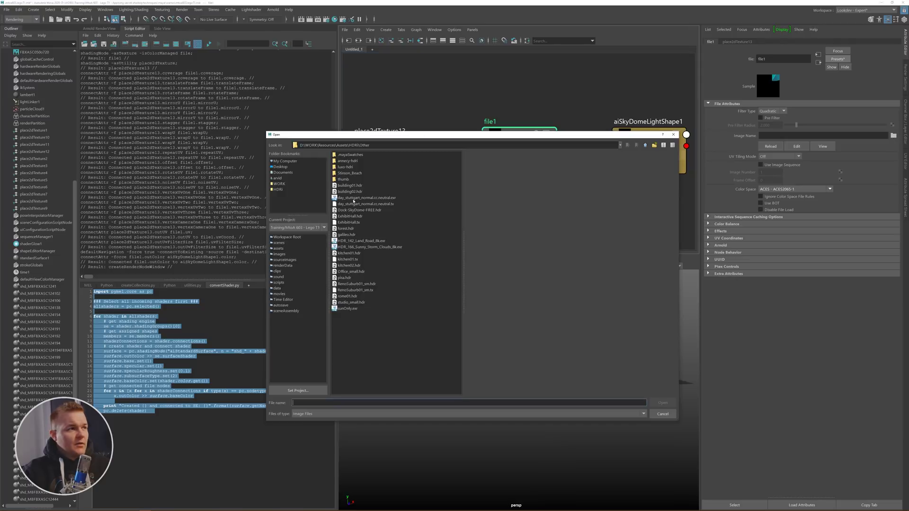
{"action": "left_click", "coordinate": [352, 199]}
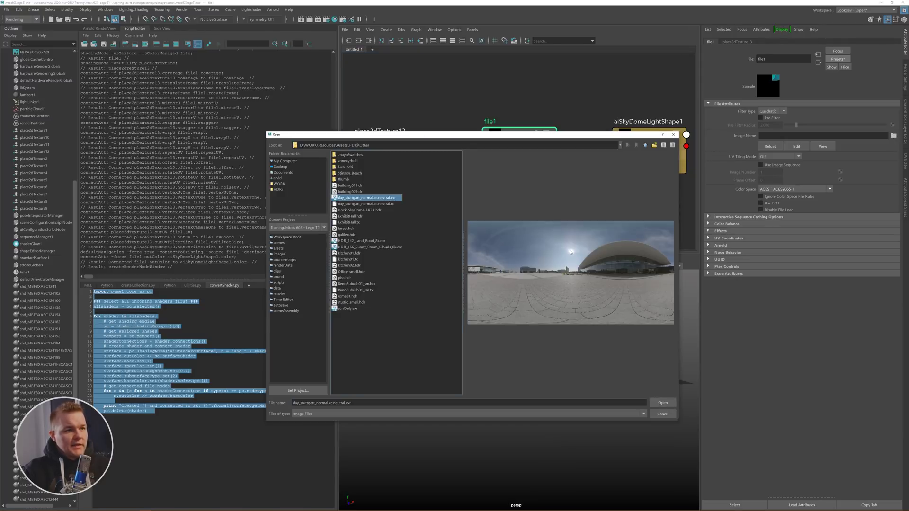
{"action": "left_click", "coordinate": [663, 403]}
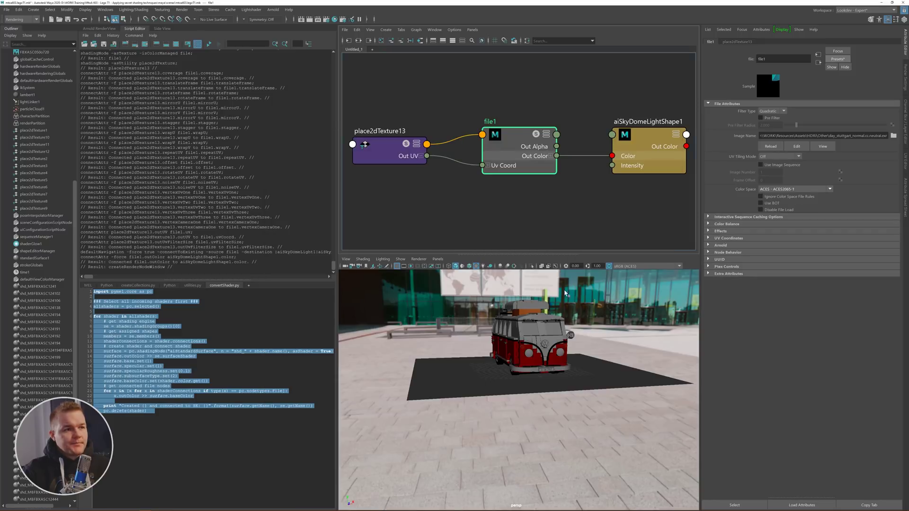
- Accept the scene autosave and clear the text selection in the convertShader.py script
{"action": "left_click_drag", "start_coordinate": [539, 312], "coordinate": [521, 298], "text": "alt"}
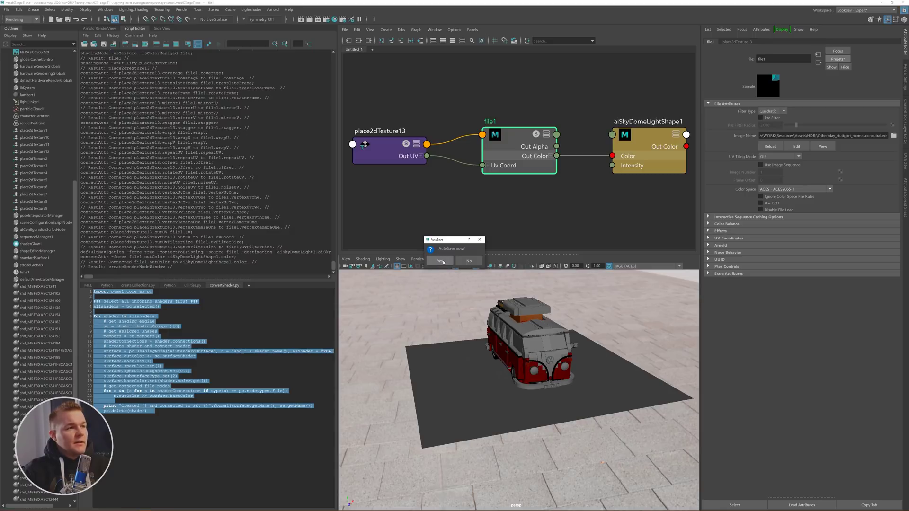
{"action": "left_click", "coordinate": [440, 261]}
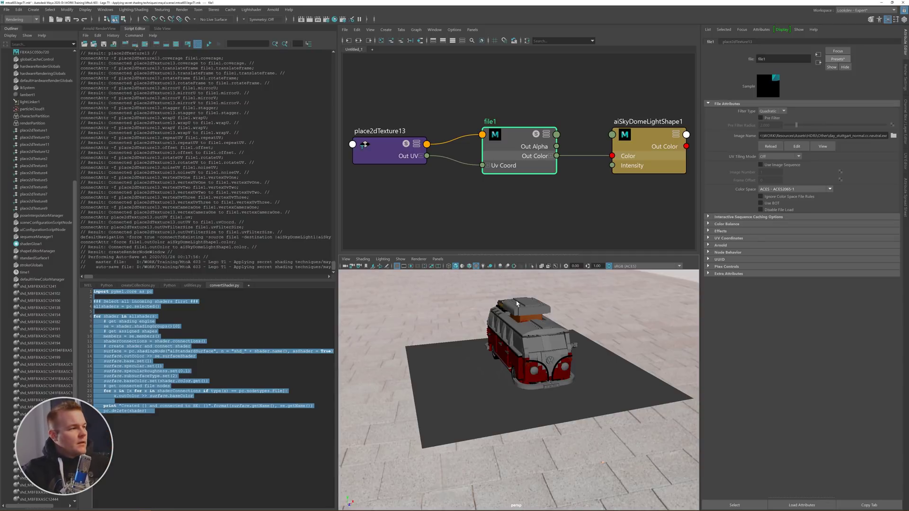
{"action": "left_click", "coordinate": [163, 366]}
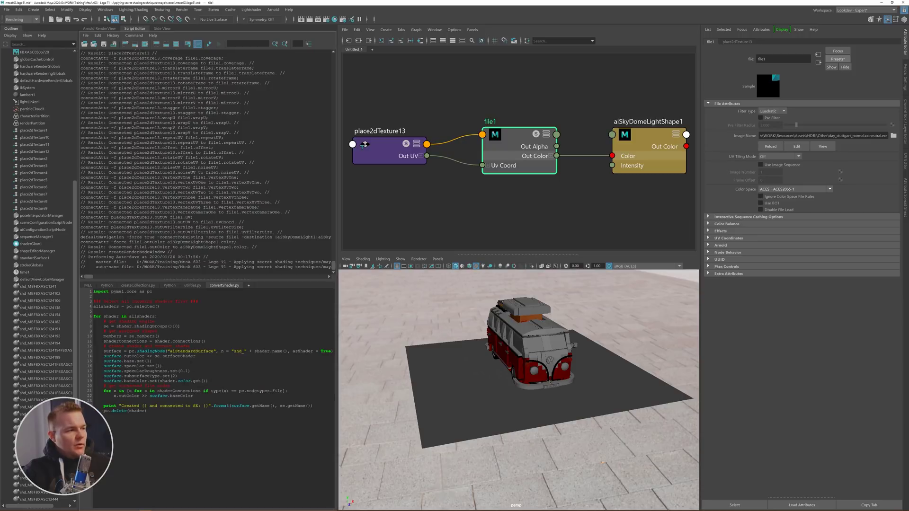
{"action": "left_click_drag", "start_coordinate": [219, 381], "coordinate": [124, 356]}
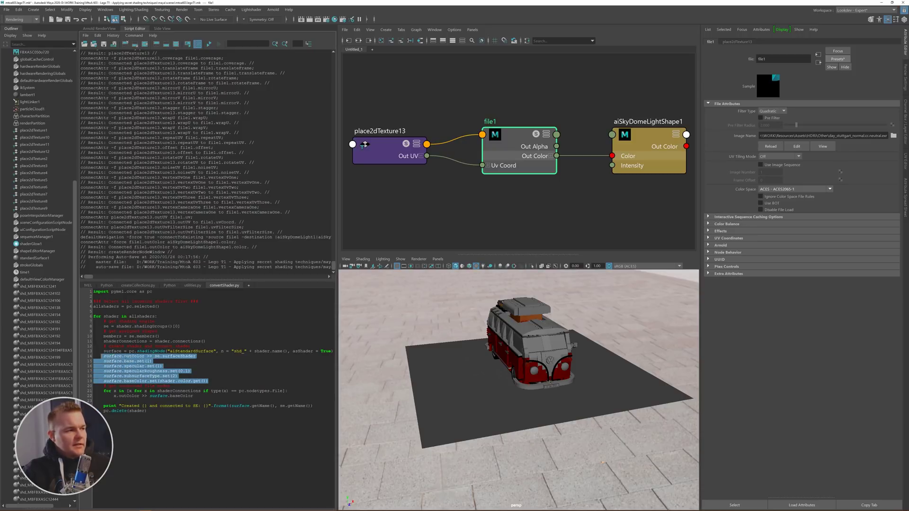
{"action": "left_click", "coordinate": [124, 357]}
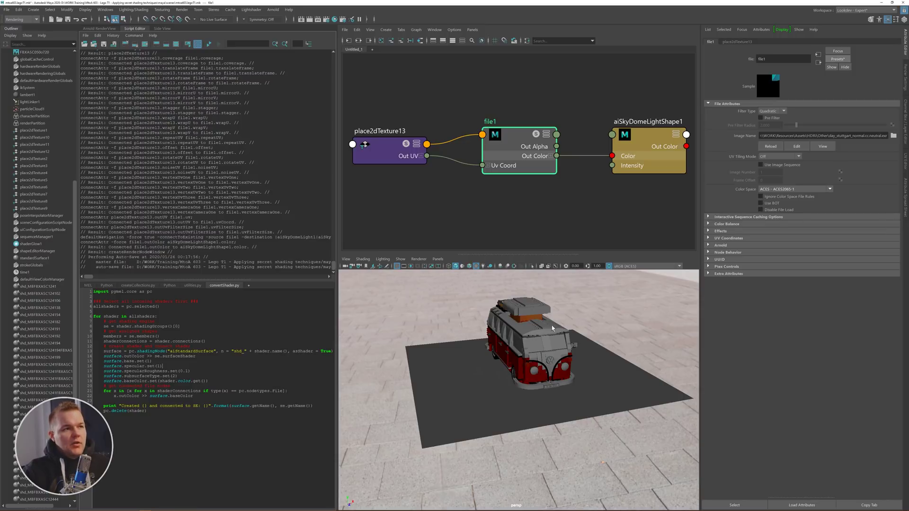
{"action": "left_click", "coordinate": [559, 224]}
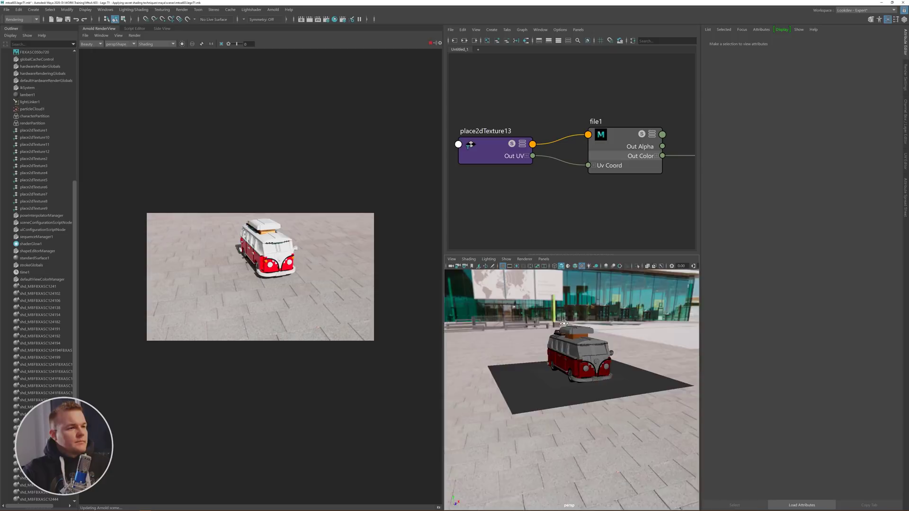
- Preview the HDR-lit van in the Arnold render from a lower, front-facing view, and stop the render
{"action": "mouse_move", "coordinate": [564, 323]}
{"action": "left_mouse_down", "text": "alt"}
{"action": "mouse_move", "coordinate": [575, 320]}
{"action": "mouse_move", "coordinate": [534, 315]}
{"action": "mouse_move", "coordinate": [554, 325]}
{"action": "left_mouse_up", "text": "alt"}
{"action": "left_click", "coordinate": [430, 44]}
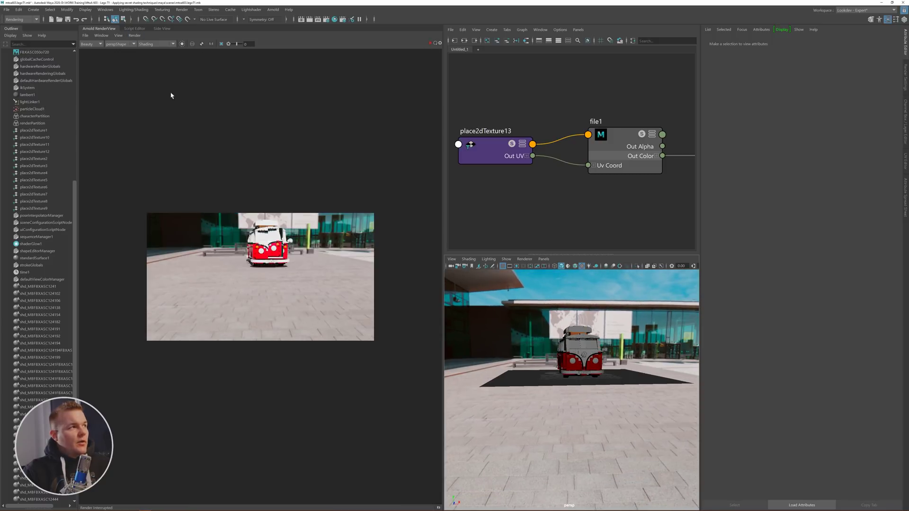
- Set the color space of all imported FBXASC file textures to "Utility - sRGB - Texture" by running the colorSpace loop in utilities.py
{"action": "left_click", "coordinate": [138, 29]}
{"action": "left_click", "coordinate": [37, 159]}
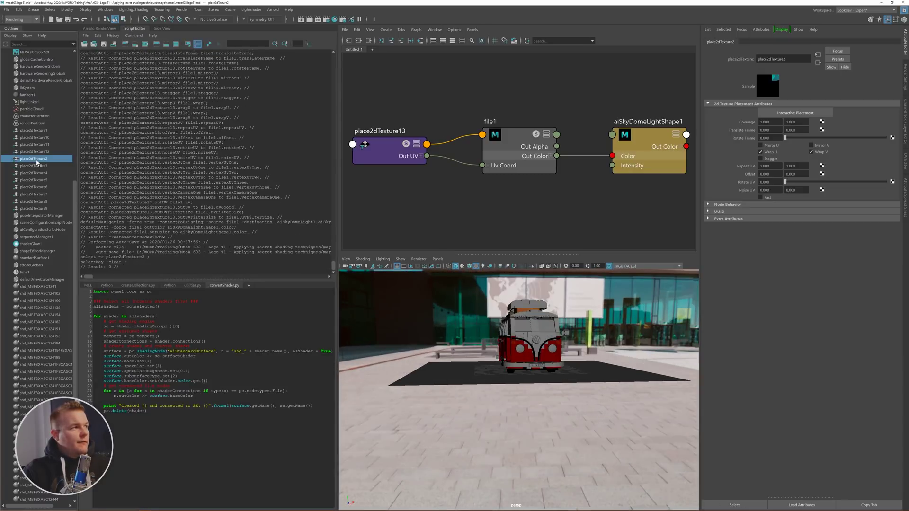
{"action": "scroll", "coordinate": [38, 162], "scroll_direction": "up", "scroll_amount": 9}
{"action": "left_click", "coordinate": [42, 188]}
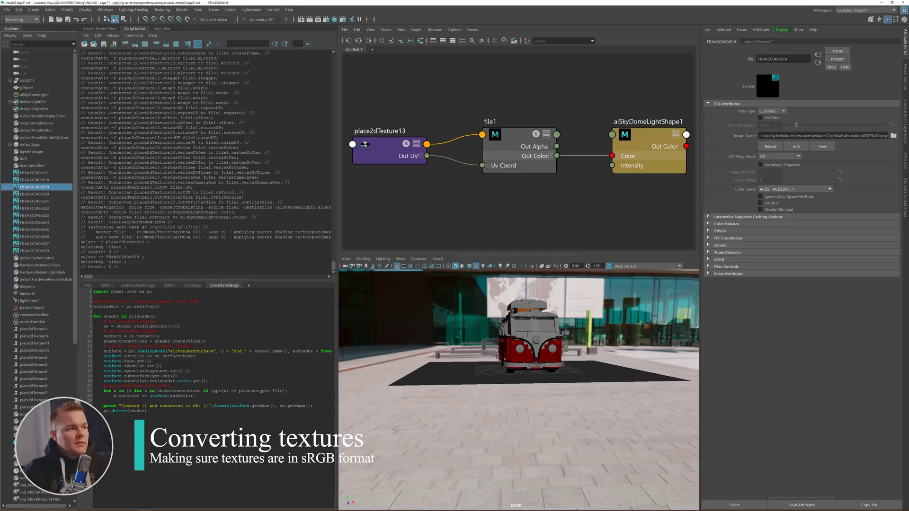
{"action": "left_click_drag", "start_coordinate": [590, 375], "coordinate": [582, 372], "text": "alt"}
{"action": "left_click_drag", "start_coordinate": [35, 173], "coordinate": [34, 252]}
{"action": "left_click", "coordinate": [192, 286]}
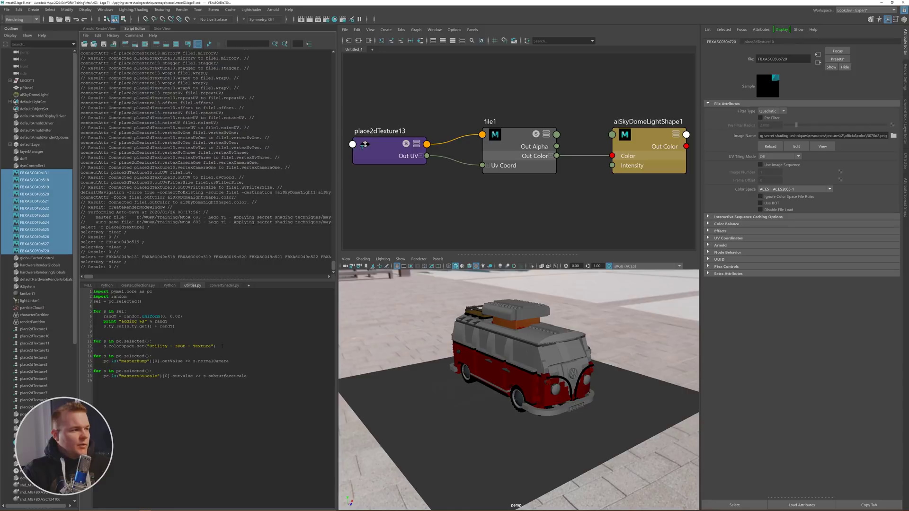
{"action": "left_click_drag", "start_coordinate": [222, 346], "coordinate": [93, 341]}
{"action": "key", "text": "ctrl+Return"}
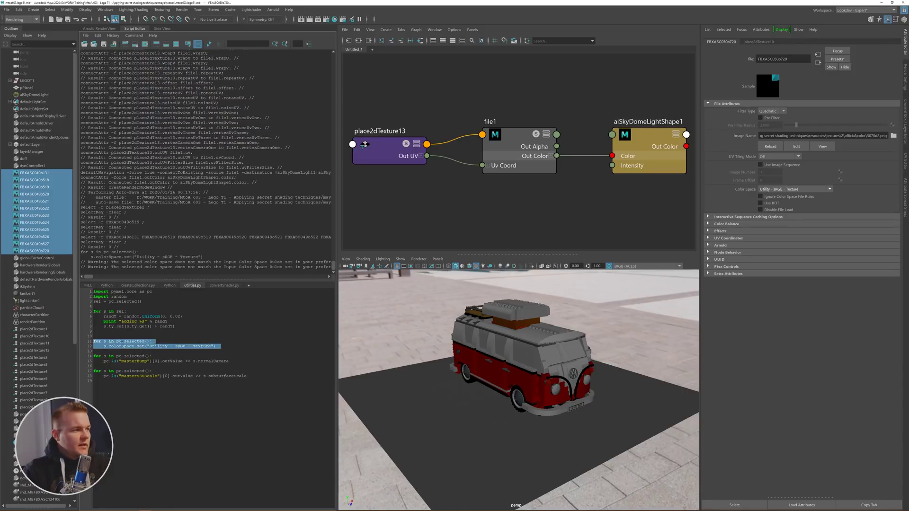
{"action": "left_click", "coordinate": [36, 203]}
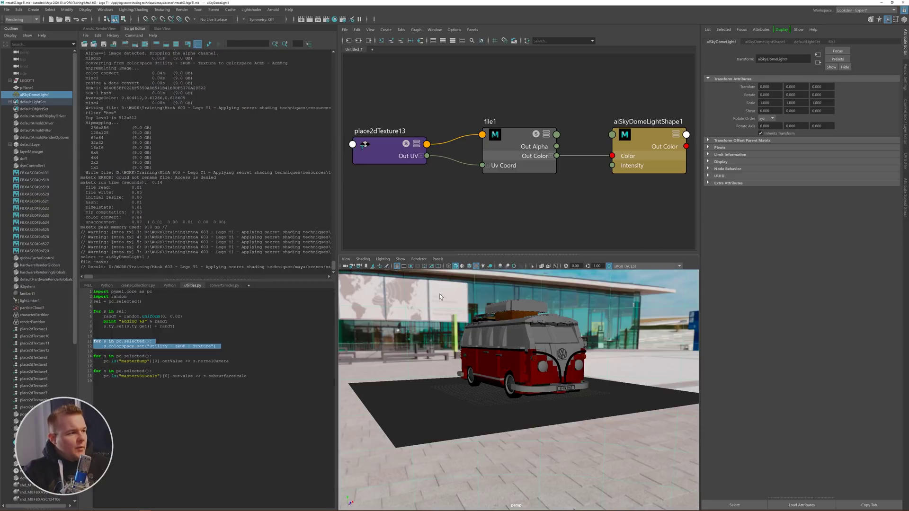
- Create a camera from a closer three-quarter view of the van and rename it main
{"action": "left_click_drag", "start_coordinate": [583, 317], "coordinate": [550, 345], "text": "alt"}
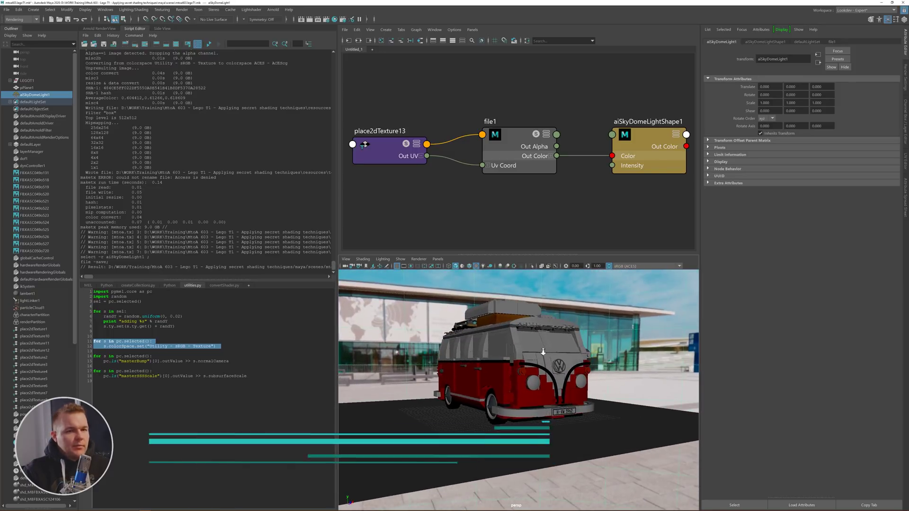
{"action": "left_click", "coordinate": [346, 259]}
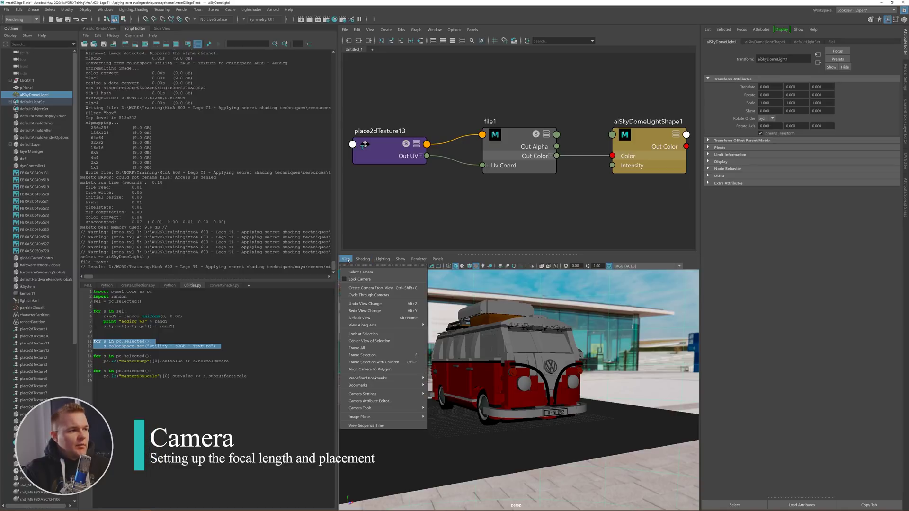
{"action": "left_click", "coordinate": [376, 288]}
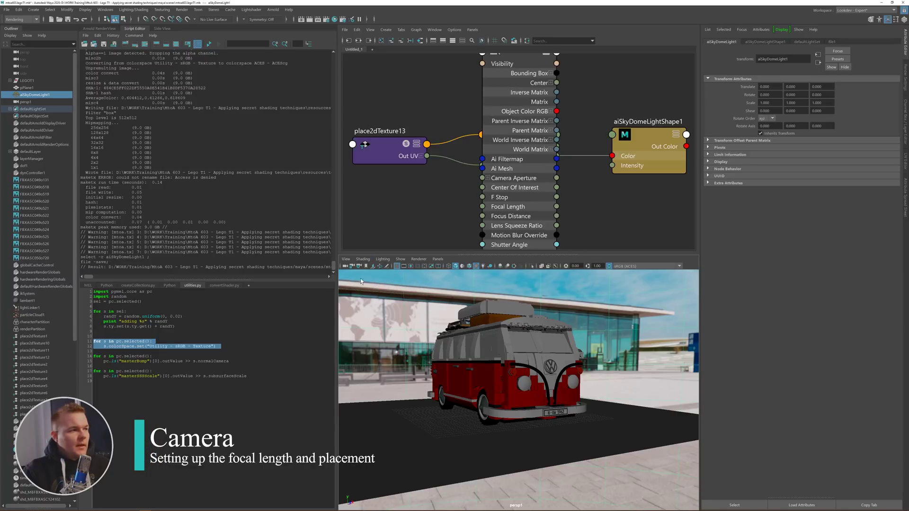
{"action": "double_click", "coordinate": [27, 102]}
{"action": "type", "text": "main"}
{"action": "key", "text": "Return"}
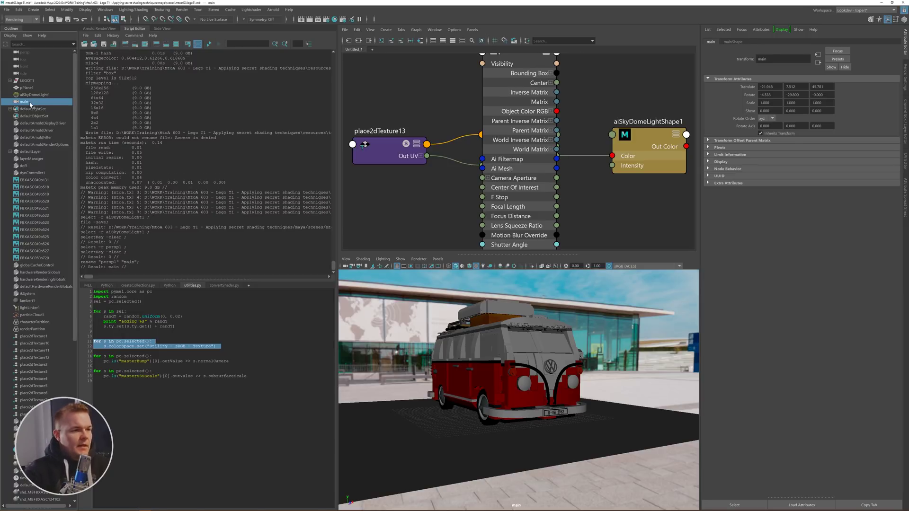
- Display the resolution gate and frame the van closer within it through the main camera
{"action": "left_click", "coordinate": [411, 266]}
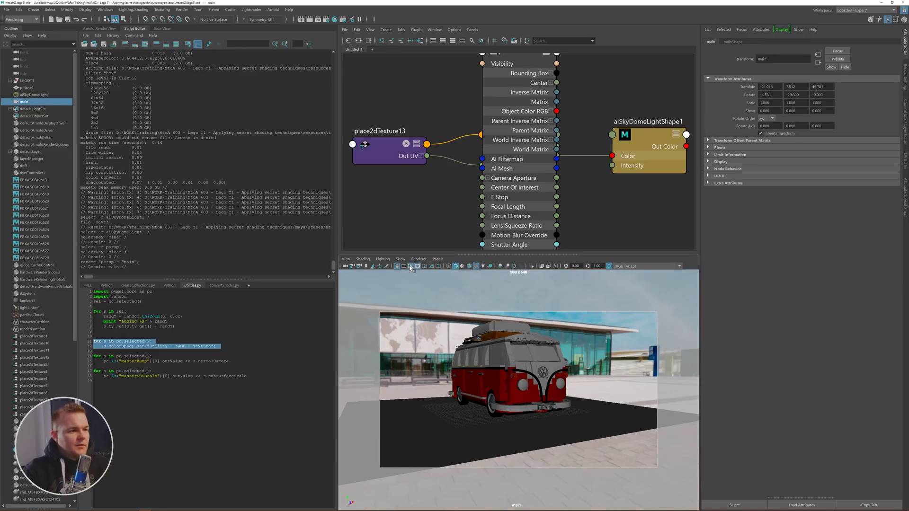
{"action": "scroll", "coordinate": [528, 353], "scroll_direction": "up", "scroll_amount": 3}
{"action": "left_click_drag", "start_coordinate": [529, 353], "coordinate": [509, 346], "text": "alt"}
{"action": "scroll", "coordinate": [509, 345], "scroll_direction": "up", "scroll_amount": 3}
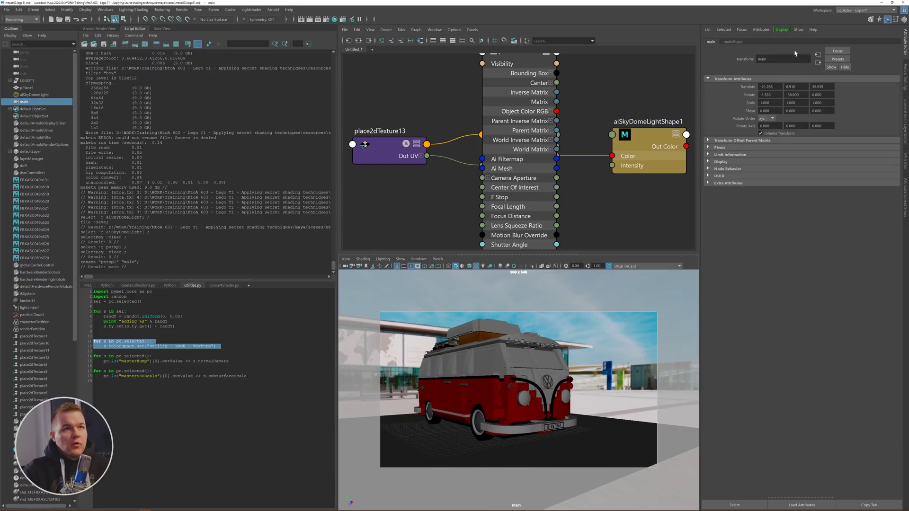
- Set the main camera's focal length to 85 and reframe the van from a low three-quarter angle
{"action": "left_click", "coordinate": [736, 42]}
{"action": "double_click", "coordinate": [766, 128]}
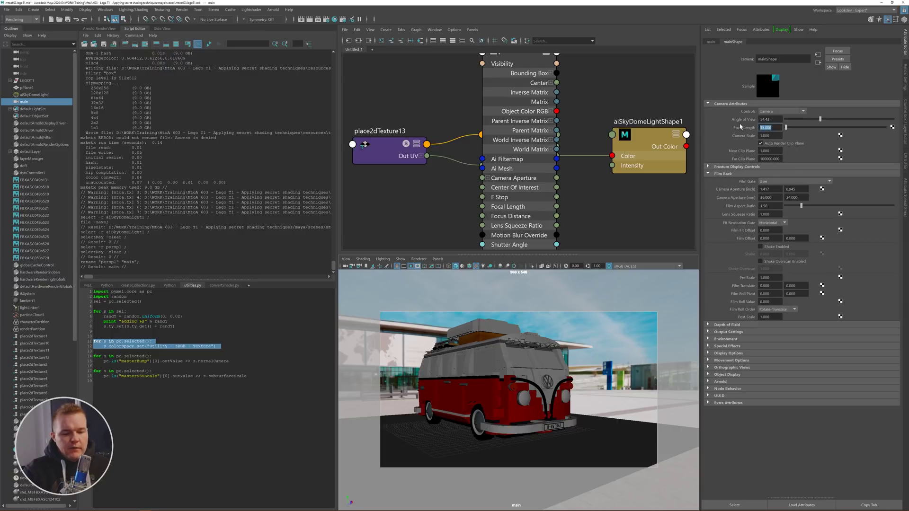
{"action": "type", "text": "85"}
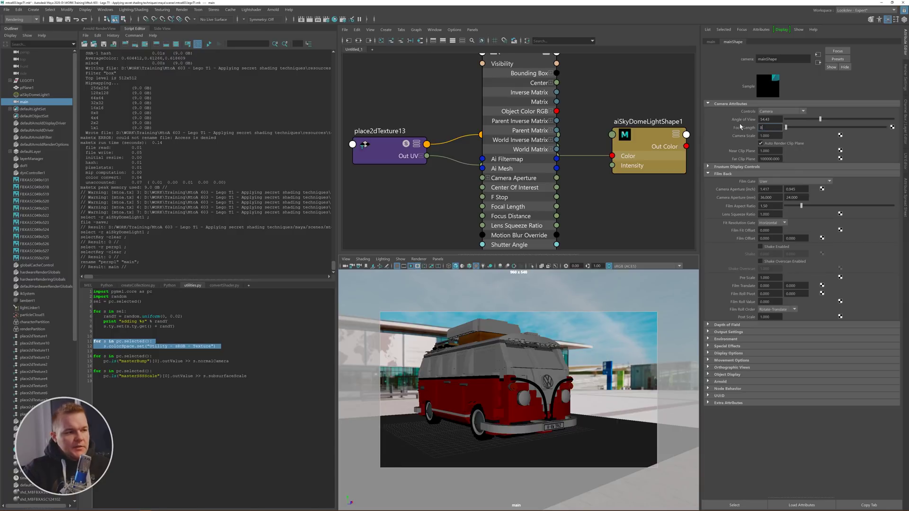
{"action": "key", "text": "Return"}
{"action": "scroll", "coordinate": [510, 349], "scroll_direction": "down", "scroll_amount": 5}
{"action": "scroll", "coordinate": [509, 349], "scroll_direction": "up", "scroll_amount": 3}
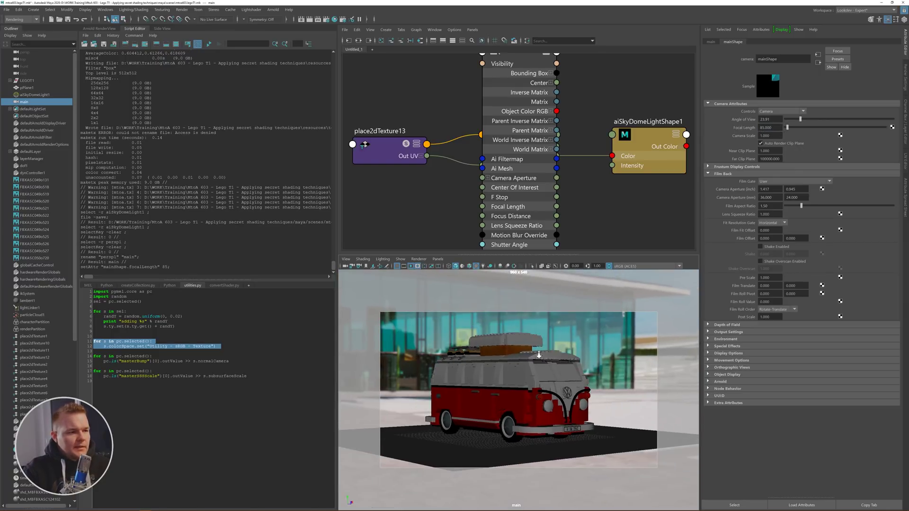
{"action": "left_click_drag", "start_coordinate": [510, 349], "coordinate": [546, 366], "text": "alt"}
- Lock the main camera and switch the viewport back to the persp camera
{"action": "left_click", "coordinate": [352, 266]}
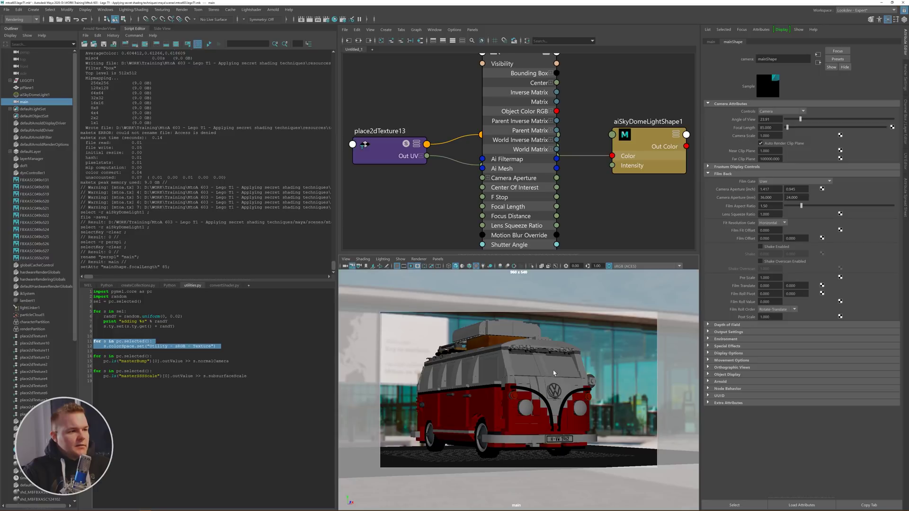
{"action": "left_click", "coordinate": [437, 259]}
{"action": "mouse_move", "coordinate": [473, 266]}
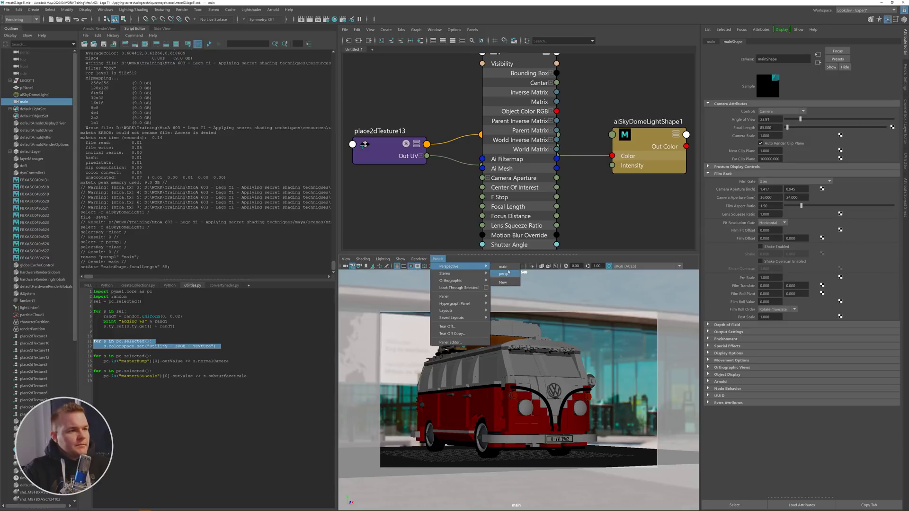
{"action": "left_click", "coordinate": [503, 274]}
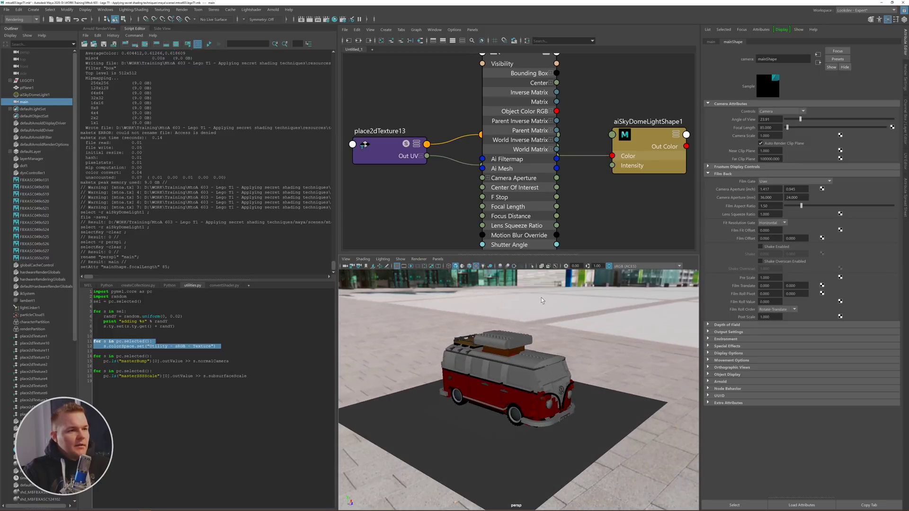
{"action": "left_click_drag", "start_coordinate": [583, 341], "coordinate": [570, 340], "text": "alt"}
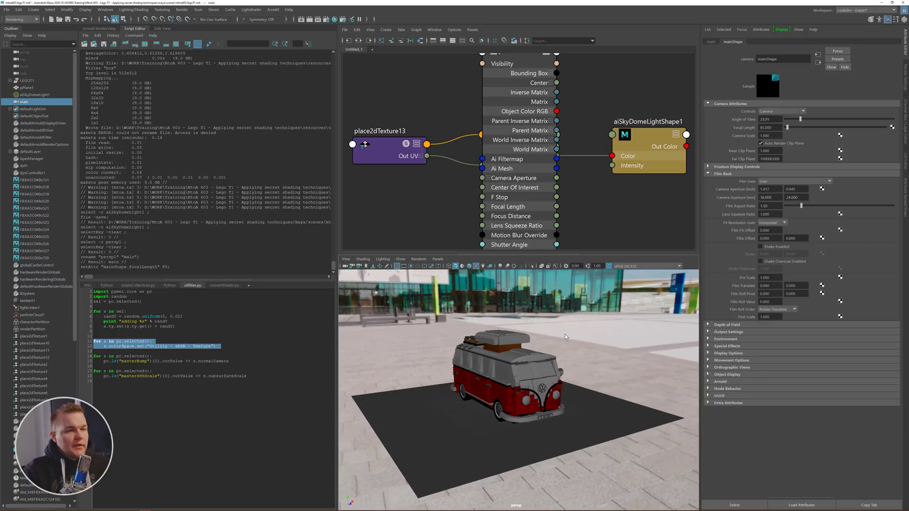
- Import the user render settings preset "GPU - Denoise AA" and remove persp from the renderable cameras
{"action": "left_click", "coordinate": [905, 74]}
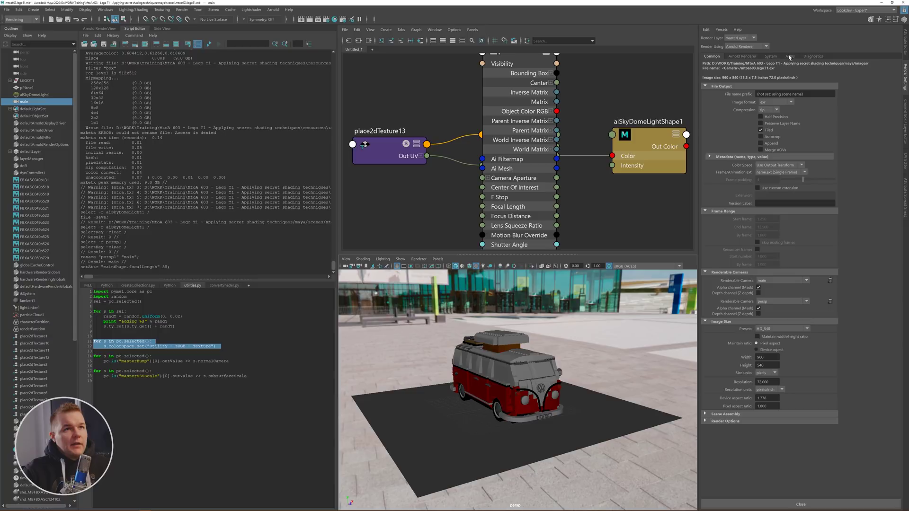
{"action": "left_click", "coordinate": [721, 29]}
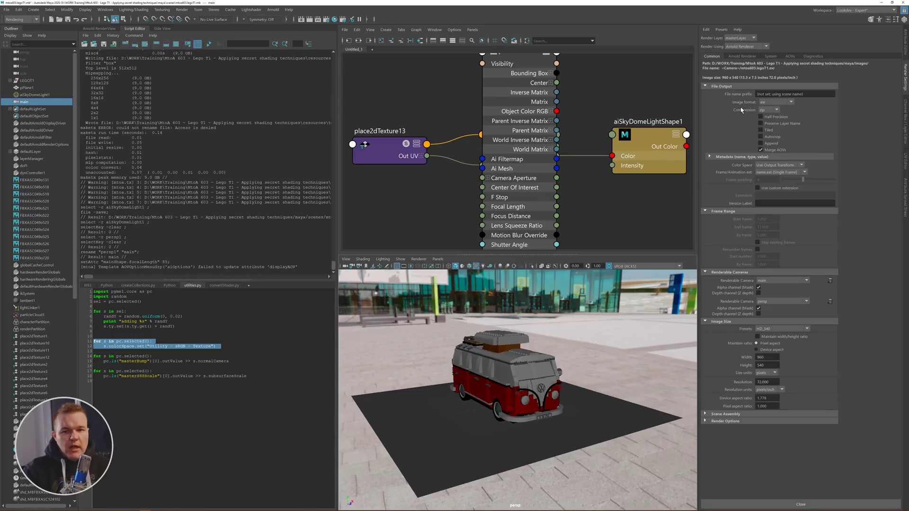
{"action": "left_click", "coordinate": [721, 30]}
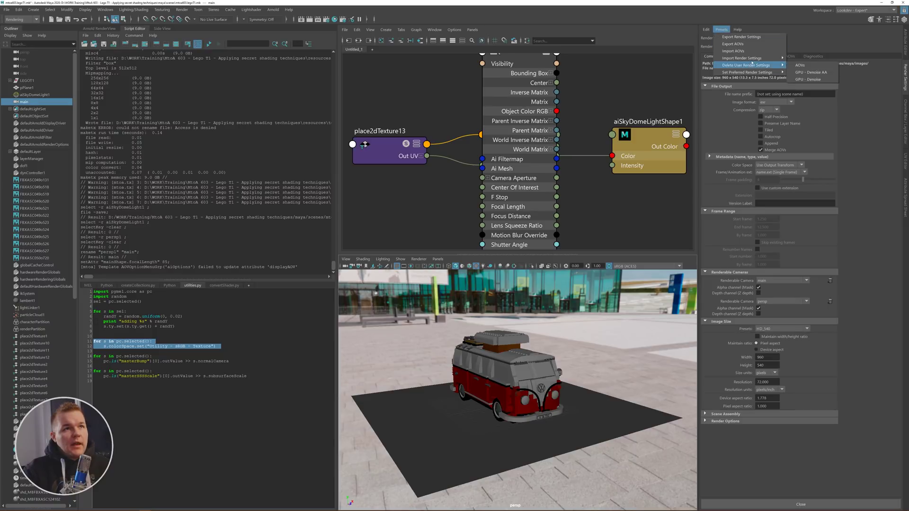
{"action": "mouse_move", "coordinate": [778, 59]}
{"action": "mouse_move", "coordinate": [799, 74]}
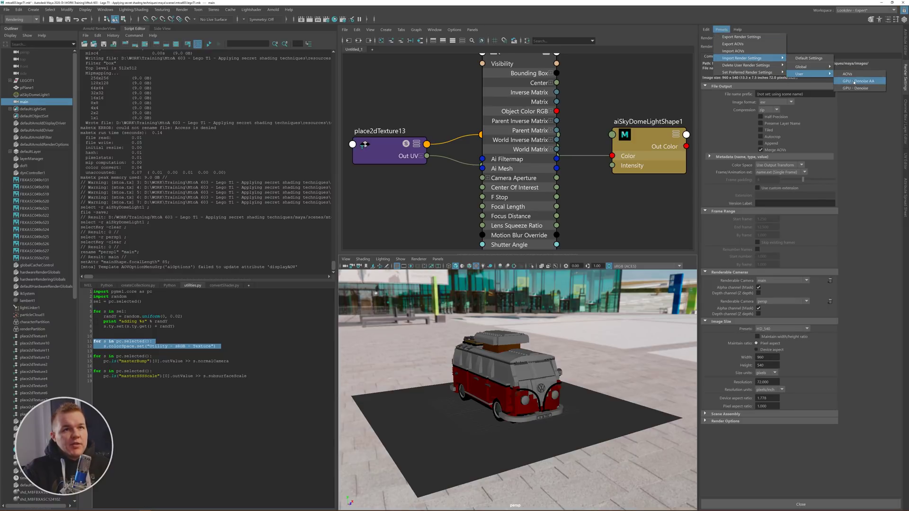
{"action": "left_click", "coordinate": [854, 82]}
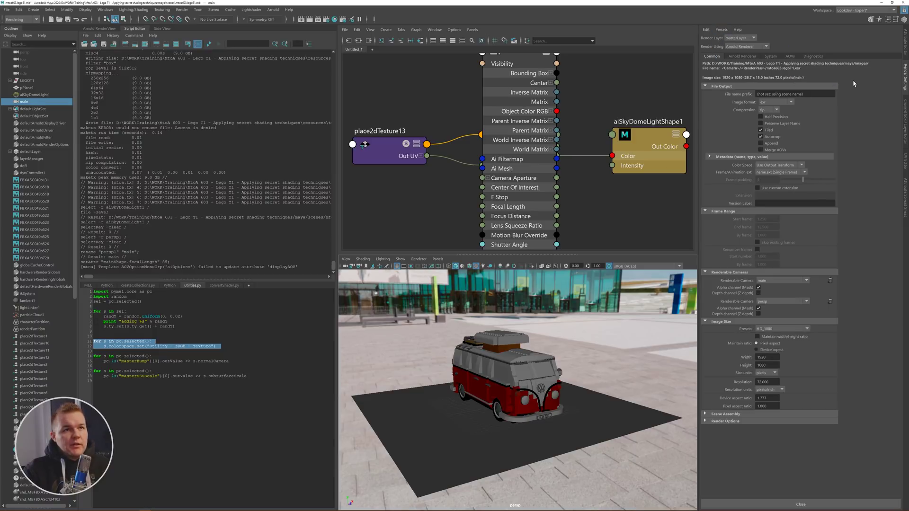
{"action": "left_click", "coordinate": [829, 301]}
{"action": "left_click", "coordinate": [742, 57]}
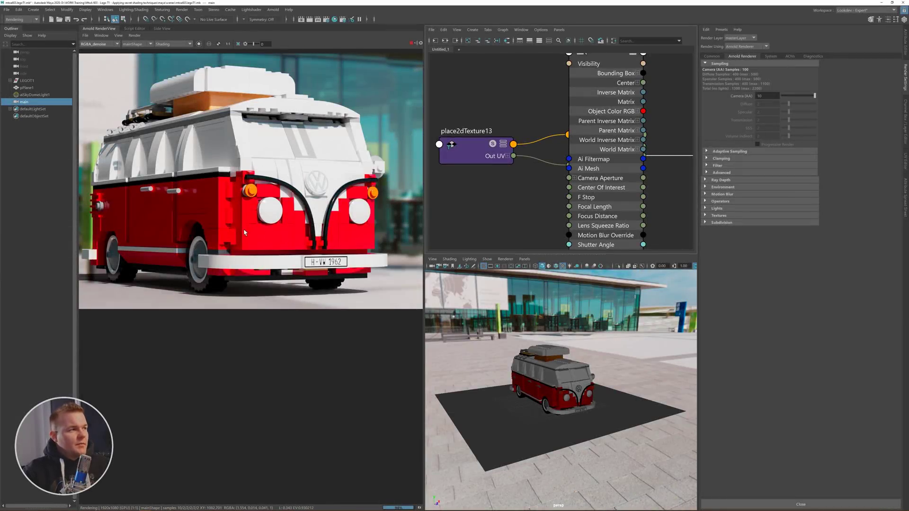
- Collapse the Outliner and widen the Arnold RenderView to enlarge the rendered image
{"action": "double_click", "coordinate": [12, 30]}
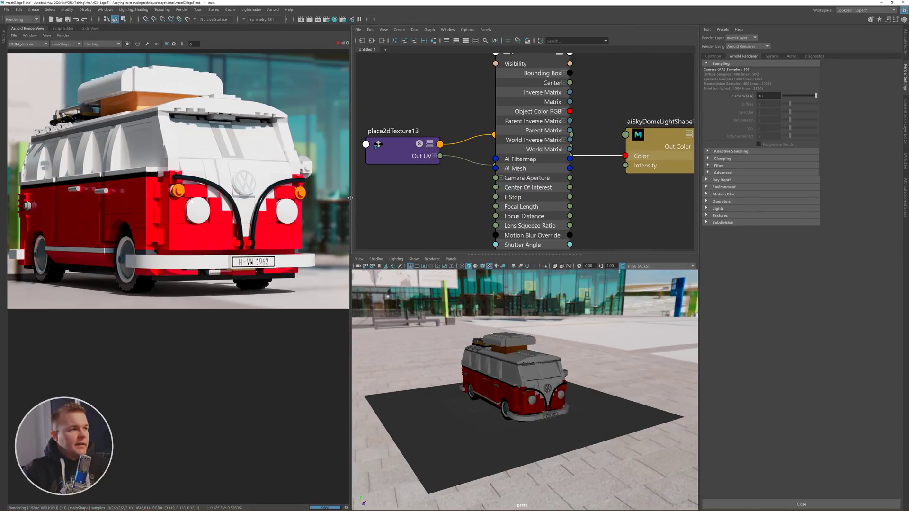
{"action": "left_click_drag", "start_coordinate": [350, 198], "coordinate": [413, 198]}
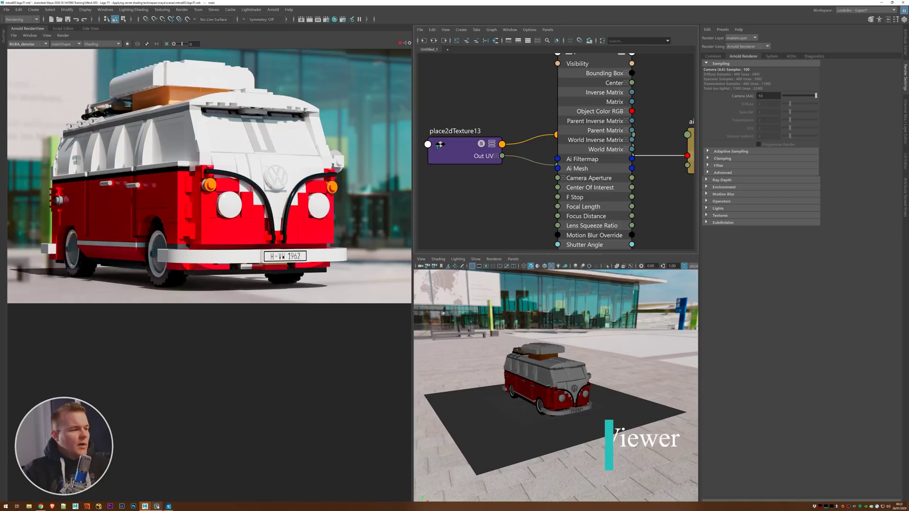
- Switch to the reference image viewer and examine the LEGO T1 camper photos alongside the Arnold render
{"action": "left_click", "coordinate": [157, 506]}
{"action": "middle_click_drag", "start_coordinate": [331, 356], "coordinate": [261, 357]}
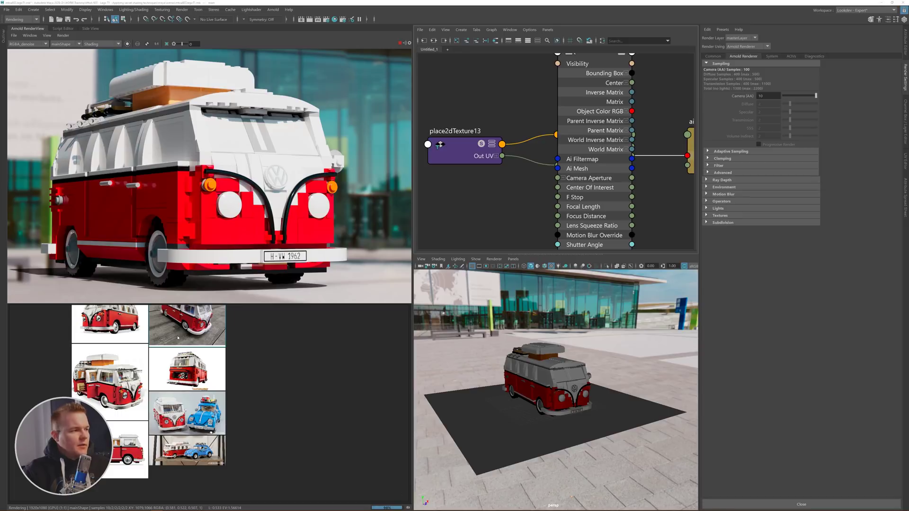
{"action": "scroll", "coordinate": [178, 338], "scroll_direction": "up", "scroll_amount": 3}
{"action": "scroll", "coordinate": [223, 382], "scroll_direction": "down", "scroll_amount": 5}
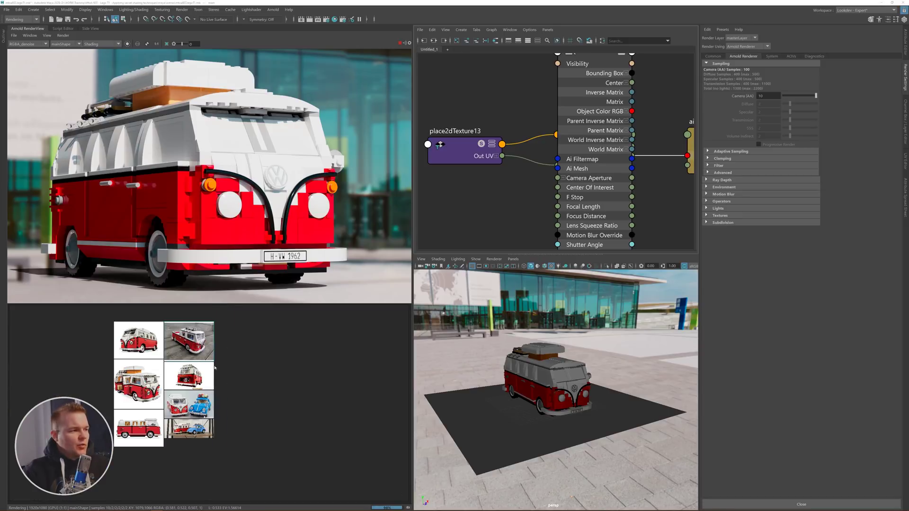
{"action": "scroll", "coordinate": [224, 382], "scroll_direction": "up", "scroll_amount": 8}
{"action": "scroll", "coordinate": [171, 367], "scroll_direction": "down", "scroll_amount": 1}
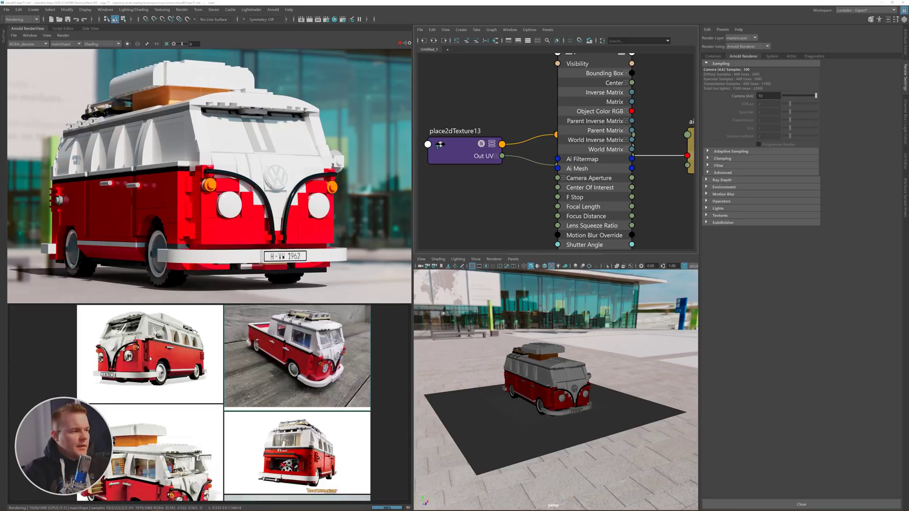
{"action": "double_click", "coordinate": [233, 351]}
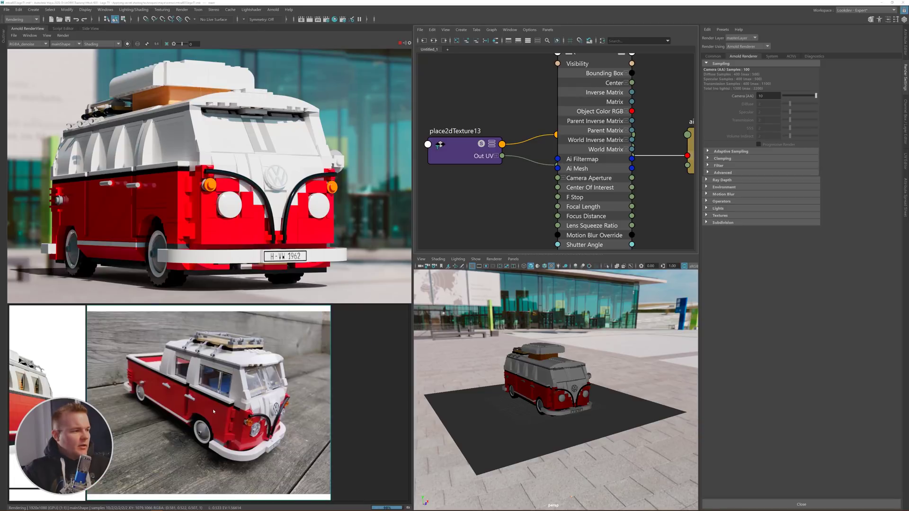
{"action": "double_click", "coordinate": [214, 411]}
{"action": "middle_click_drag", "start_coordinate": [223, 441], "coordinate": [271, 321]}
{"action": "left_click", "coordinate": [258, 407]}
{"action": "scroll", "coordinate": [258, 407], "scroll_direction": "up", "scroll_amount": 2}
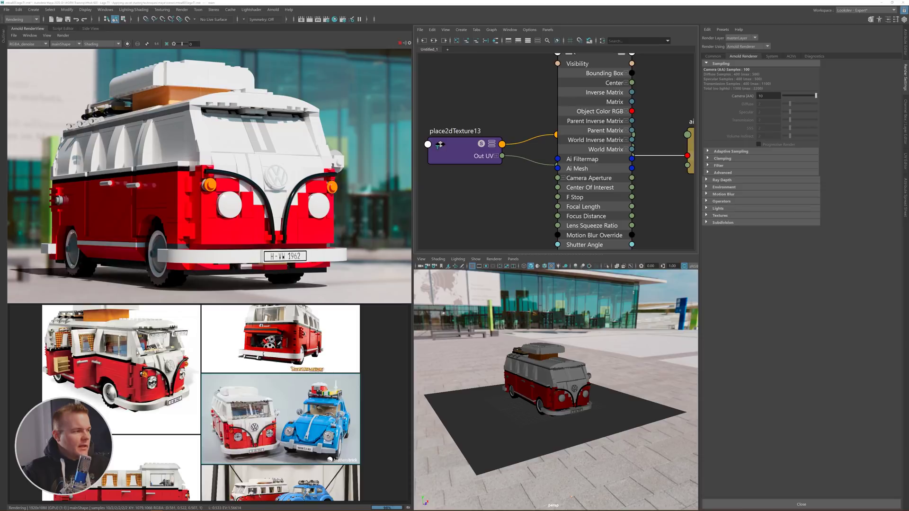
- Examine the LEGO T1 camper reference photos up close, covering the open-door front view, the side view and the pickup variant
{"action": "scroll", "coordinate": [211, 383], "scroll_direction": "up", "scroll_amount": 4}
{"action": "scroll", "coordinate": [211, 382], "scroll_direction": "up", "scroll_amount": 2}
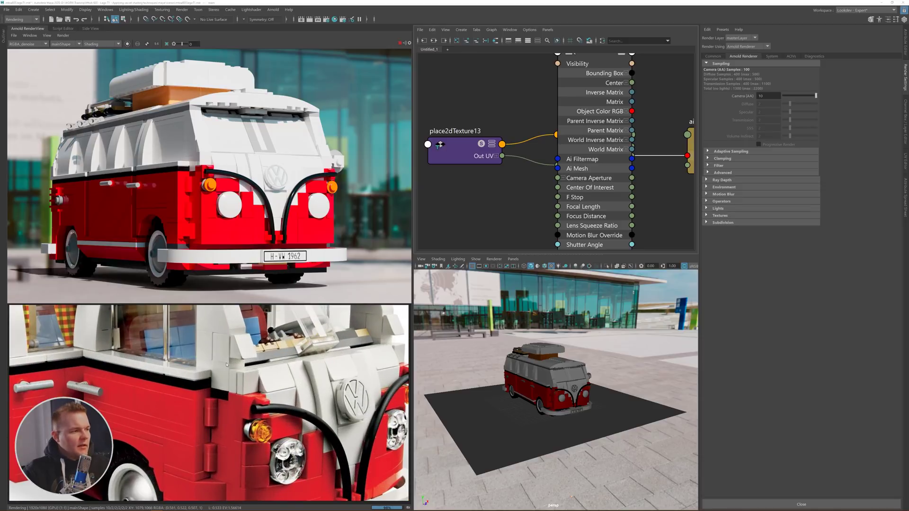
{"action": "scroll", "coordinate": [227, 372], "scroll_direction": "up", "scroll_amount": 2}
{"action": "scroll", "coordinate": [227, 372], "scroll_direction": "down", "scroll_amount": 5}
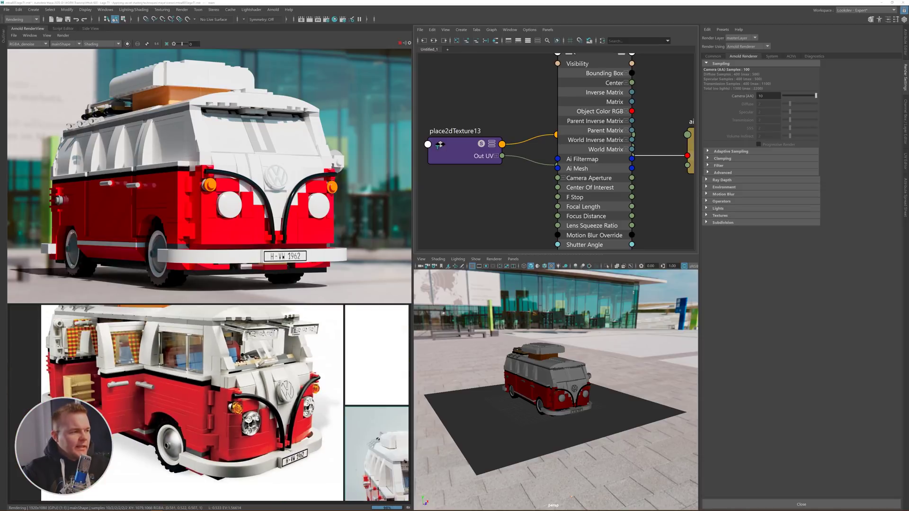
{"action": "scroll", "coordinate": [259, 432], "scroll_direction": "up", "scroll_amount": 6}
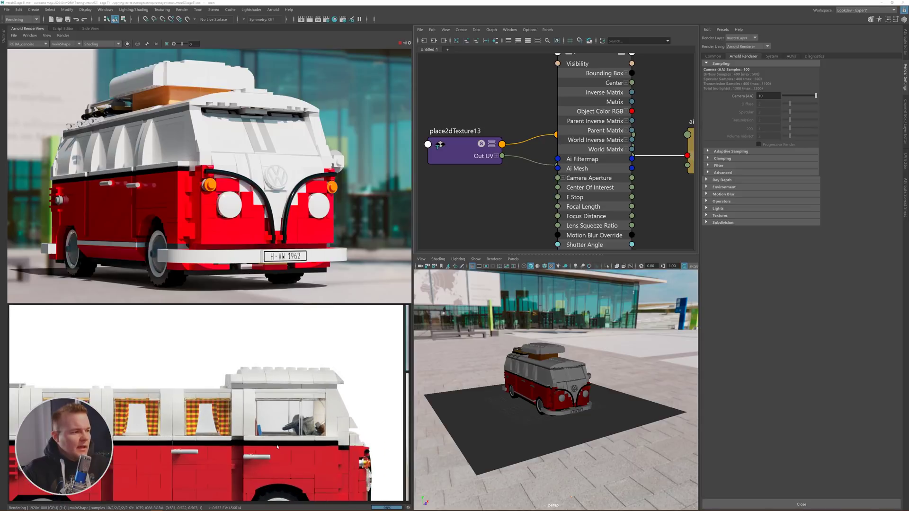
{"action": "scroll", "coordinate": [322, 424], "scroll_direction": "down", "scroll_amount": 5}
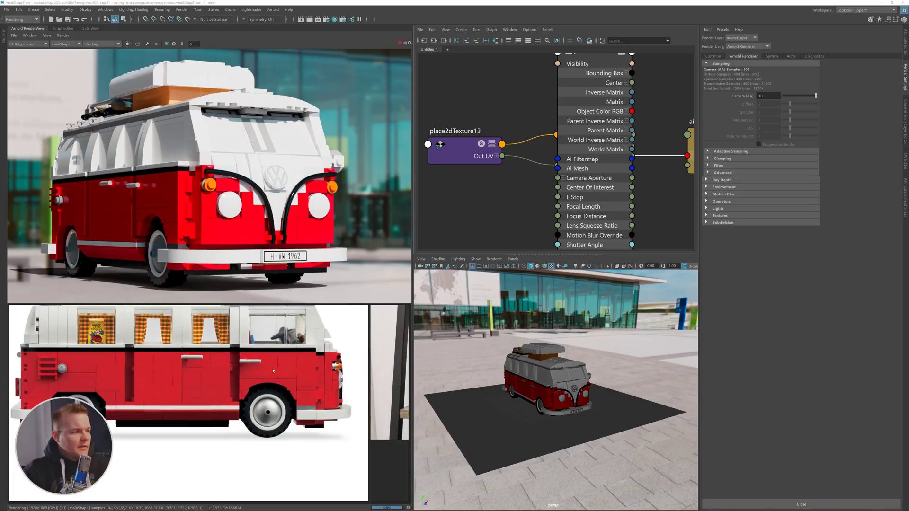
{"action": "scroll", "coordinate": [318, 391], "scroll_direction": "up", "scroll_amount": 5}
{"action": "scroll", "coordinate": [268, 376], "scroll_direction": "down", "scroll_amount": 5}
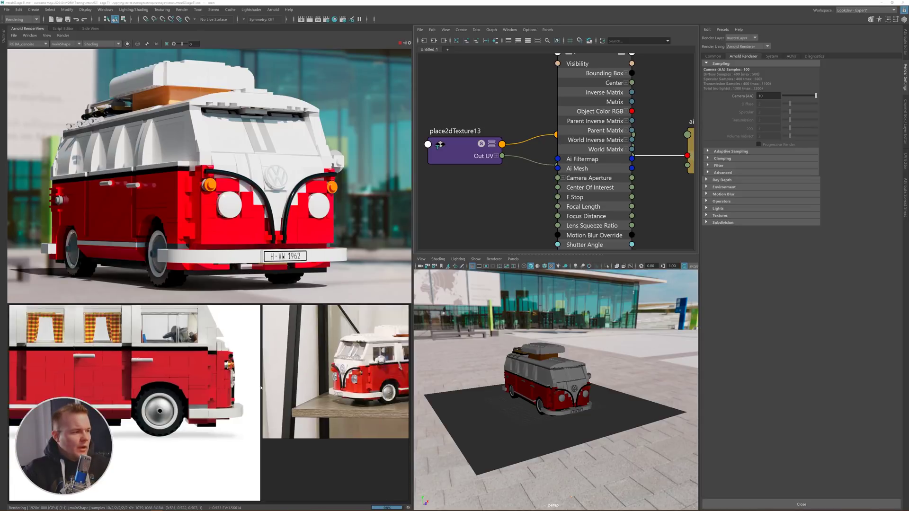
{"action": "scroll", "coordinate": [286, 382], "scroll_direction": "down", "scroll_amount": 4}
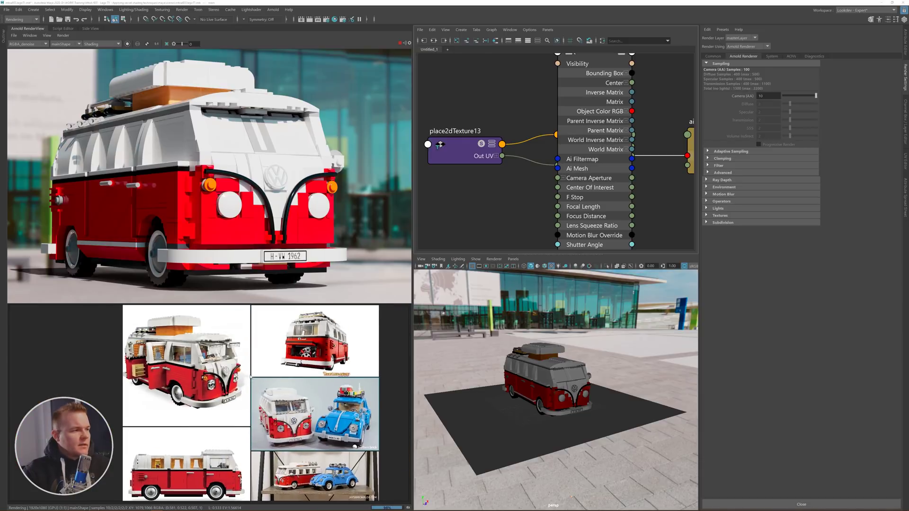
{"action": "scroll", "coordinate": [265, 403], "scroll_direction": "up", "scroll_amount": 3}
{"action": "scroll", "coordinate": [299, 333], "scroll_direction": "up", "scroll_amount": 3}
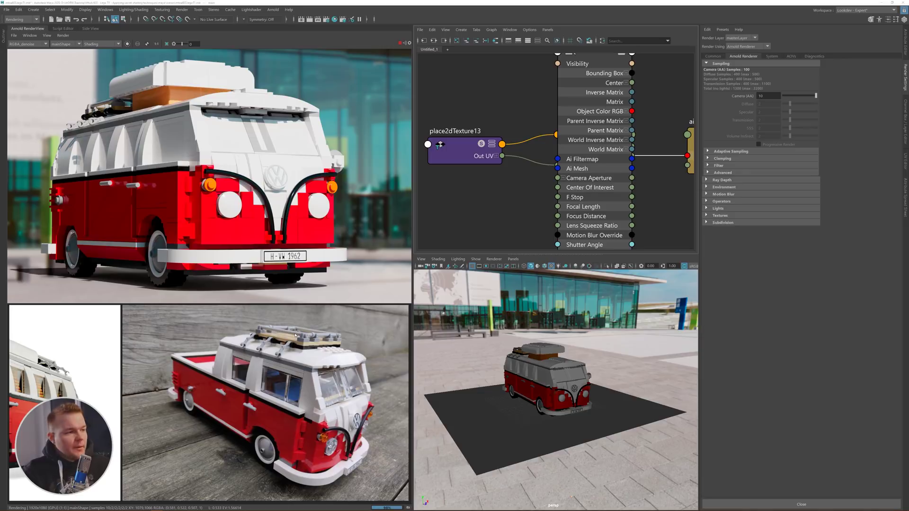
{"action": "scroll", "coordinate": [295, 335], "scroll_direction": "down", "scroll_amount": 3}
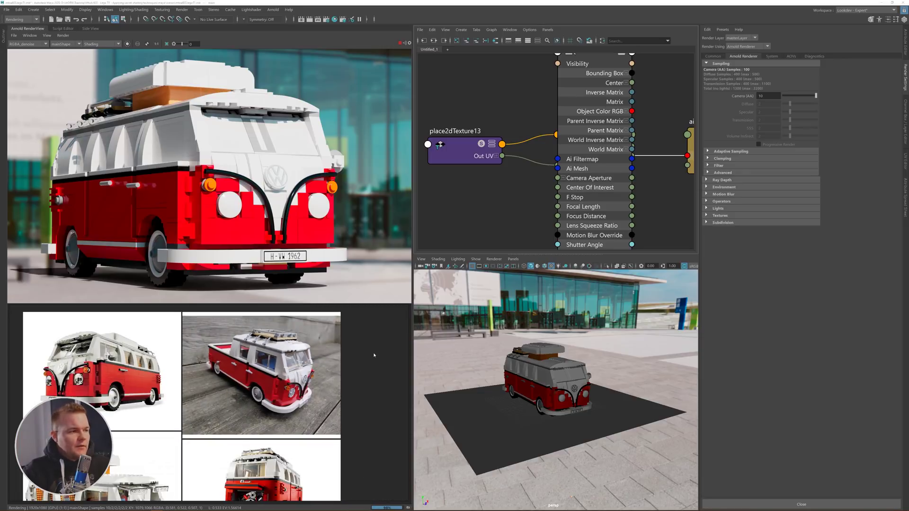
- View the reference viewer's About information, close it, and examine the front three-quarter photo of the camper
{"action": "right_click", "coordinate": [361, 343]}
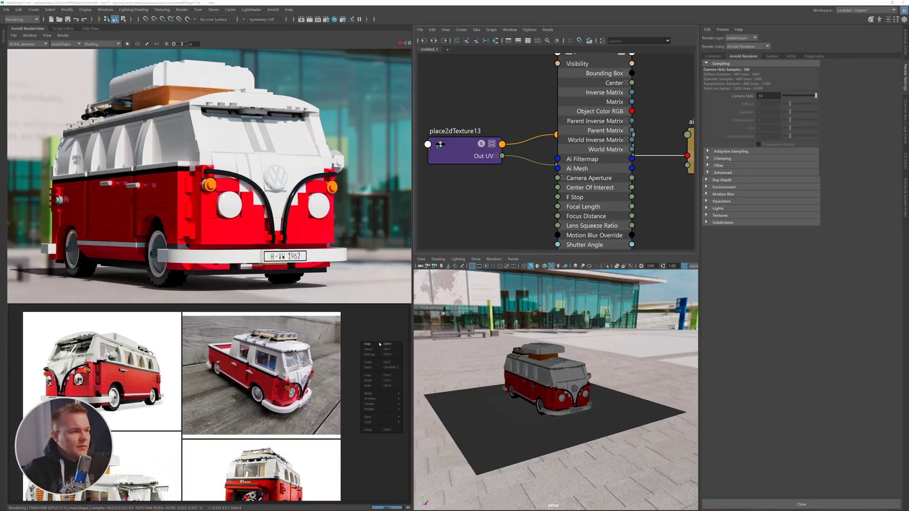
{"action": "left_click", "coordinate": [378, 349]}
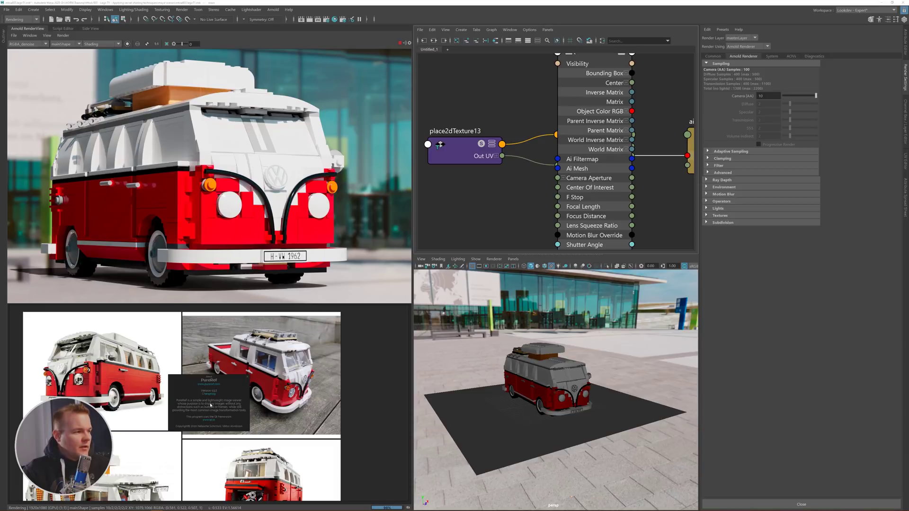
{"action": "left_click", "coordinate": [246, 379]}
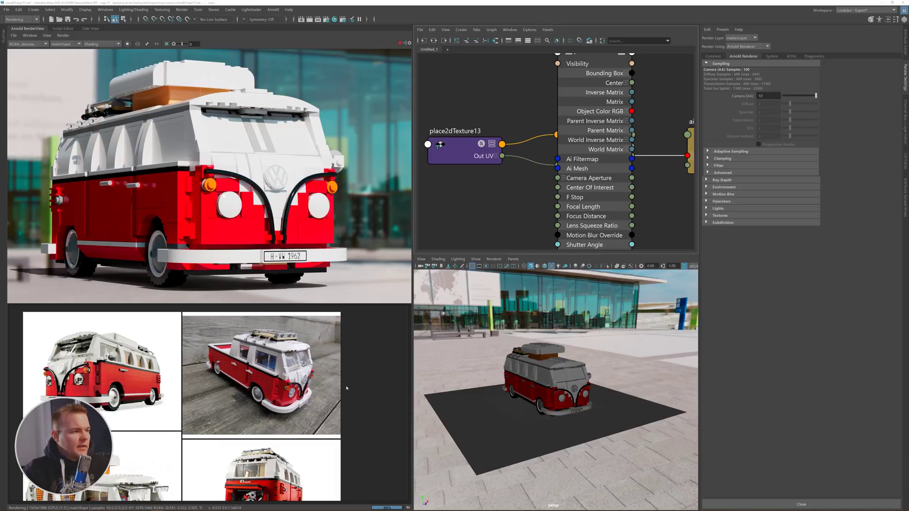
{"action": "scroll", "coordinate": [222, 374], "scroll_direction": "down", "scroll_amount": 3}
{"action": "scroll", "coordinate": [203, 363], "scroll_direction": "up", "scroll_amount": 6}
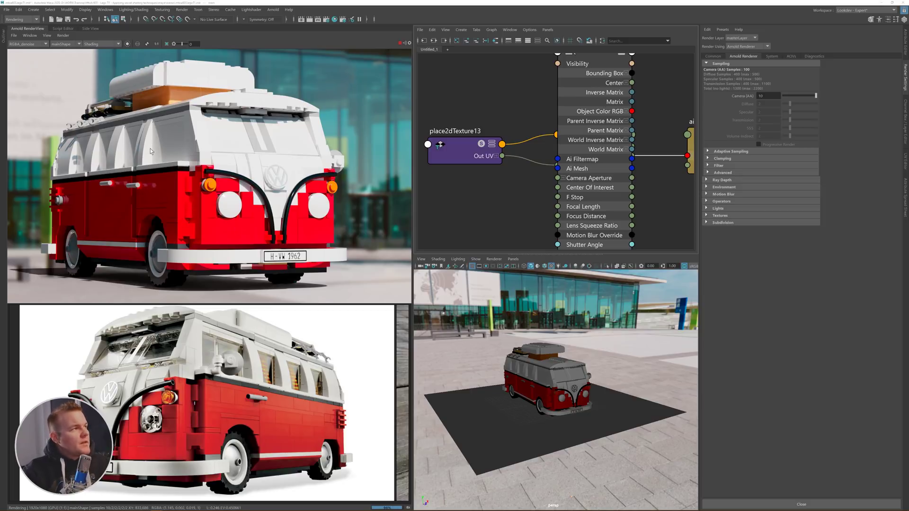
- Reset the Arnold render to 1:1 zoom and position it in the upper part of the render view
{"action": "scroll", "coordinate": [294, 178], "scroll_direction": "down", "scroll_amount": 3}
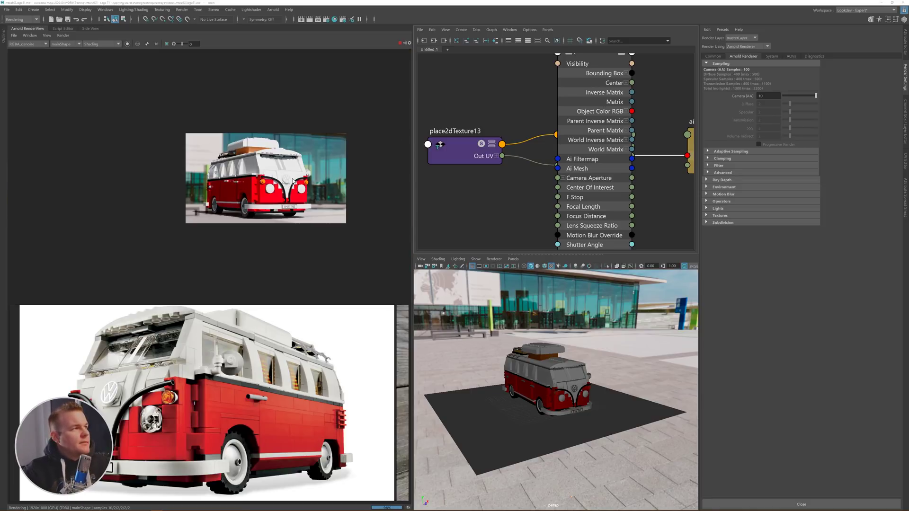
{"action": "scroll", "coordinate": [294, 180], "scroll_direction": "up", "scroll_amount": 2}
{"action": "left_click", "coordinate": [157, 43]}
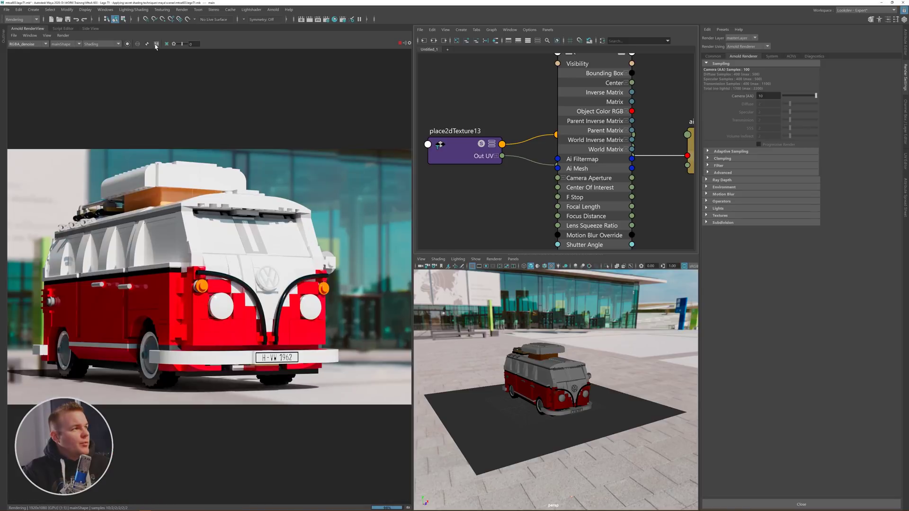
{"action": "middle_click_drag", "start_coordinate": [259, 286], "coordinate": [260, 193]}
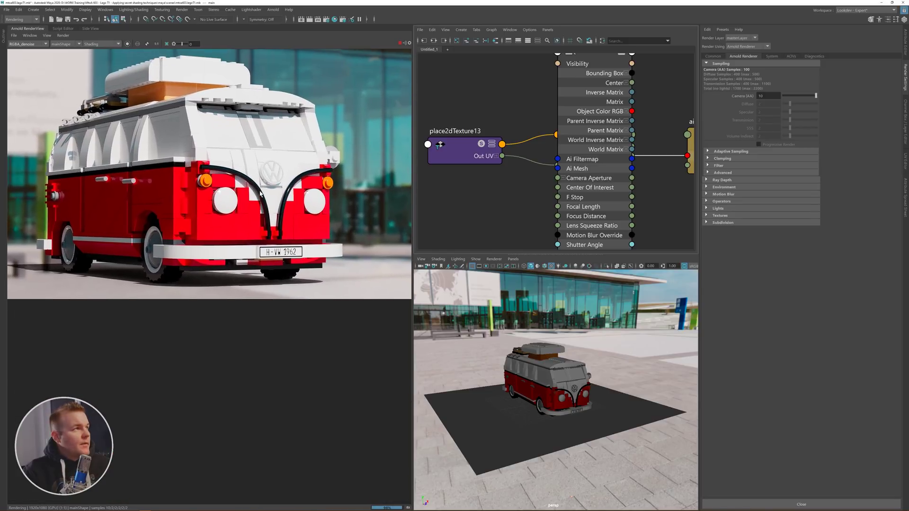
- Switch back to the PureRef reference viewer and set its window to stay always on top
{"action": "key", "text": "alt+Tab"}
{"action": "right_click", "coordinate": [367, 356]}
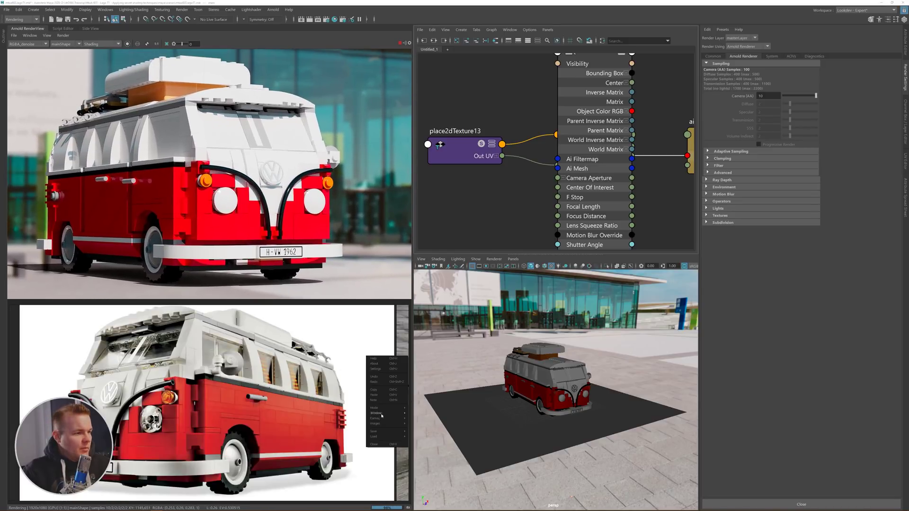
{"action": "mouse_move", "coordinate": [386, 410]}
{"action": "left_click", "coordinate": [422, 419]}
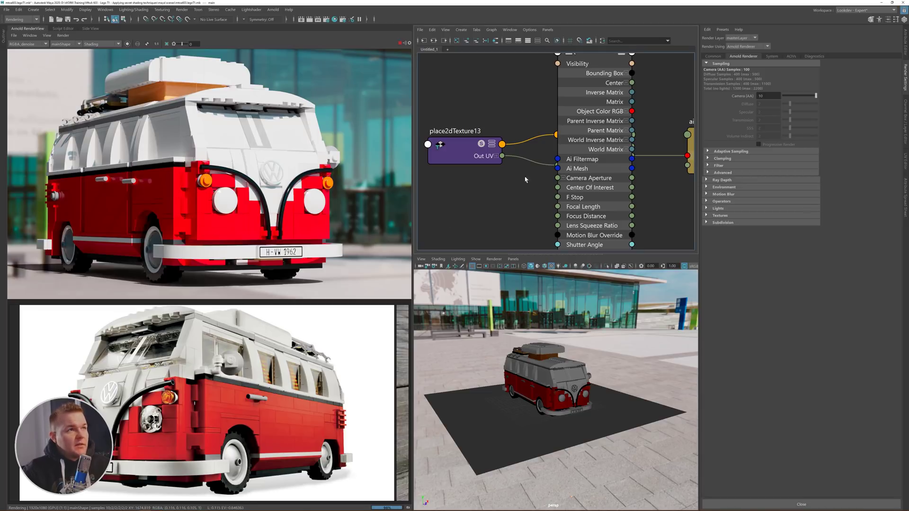
- Clear the node graph and raise the persp viewport exposure to about 1 to brighten the camper's front corner
{"action": "left_click", "coordinate": [457, 41]}
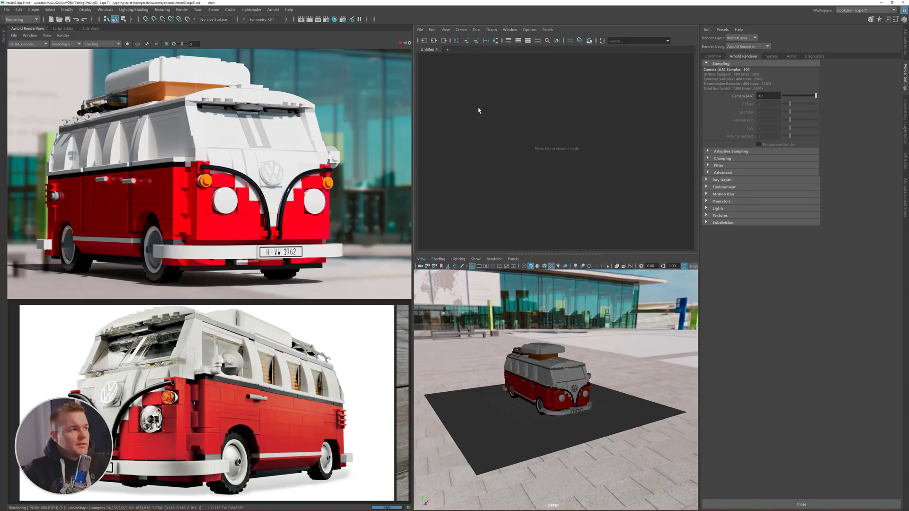
{"action": "scroll", "coordinate": [175, 202], "scroll_direction": "up", "scroll_amount": 3}
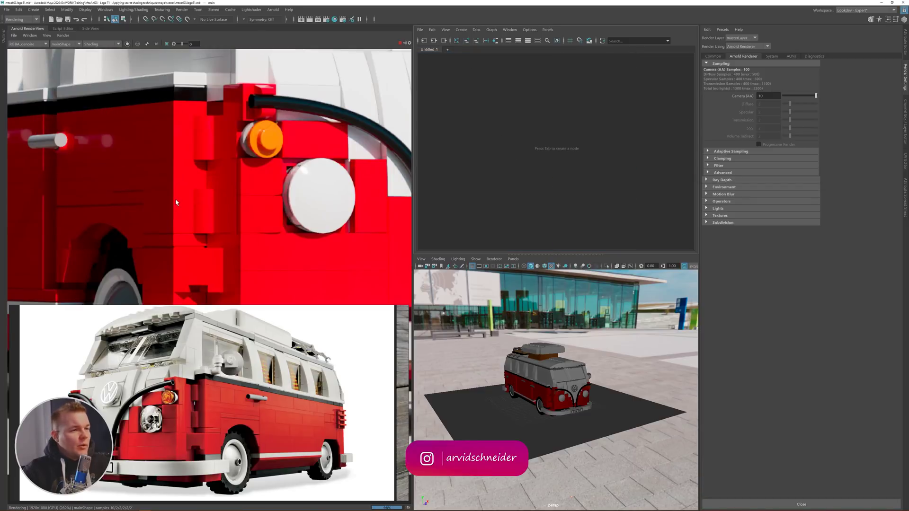
{"action": "scroll", "coordinate": [179, 237], "scroll_direction": "down", "scroll_amount": 2}
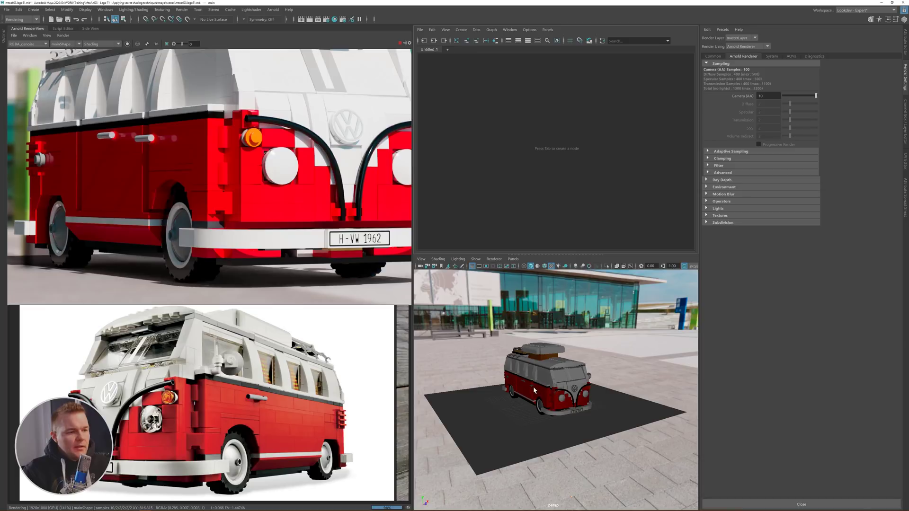
{"action": "scroll", "coordinate": [536, 420], "scroll_direction": "up", "scroll_amount": 10}
{"action": "left_click_drag", "start_coordinate": [535, 421], "coordinate": [611, 312], "text": "alt"}
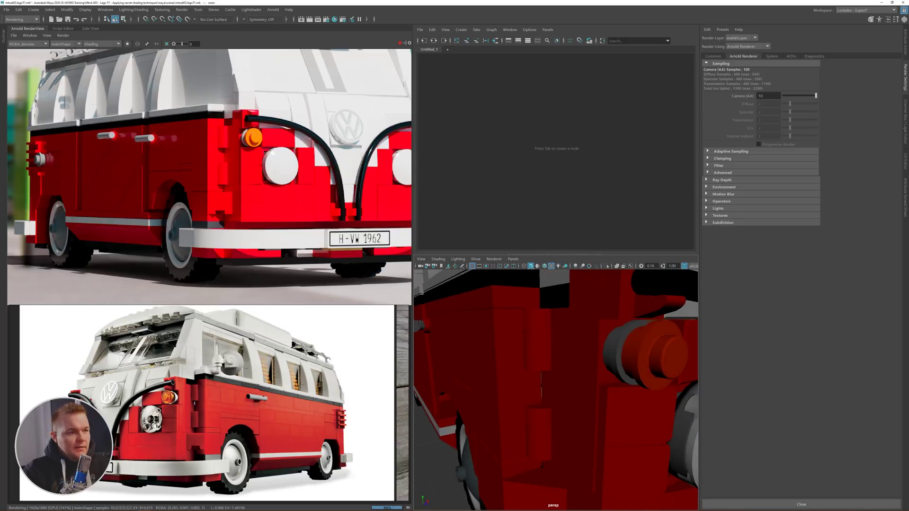
{"action": "left_click_drag", "start_coordinate": [651, 266], "coordinate": [692, 266], "text": "ctrl"}
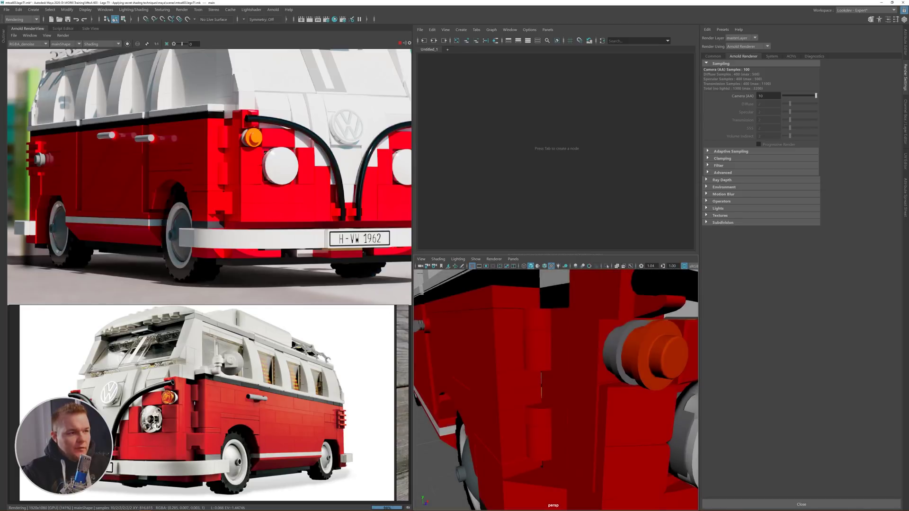
- Create an aiRoundCorners node in the empty graph and expand it to show its full attribute list
{"action": "left_click", "coordinate": [554, 165]}
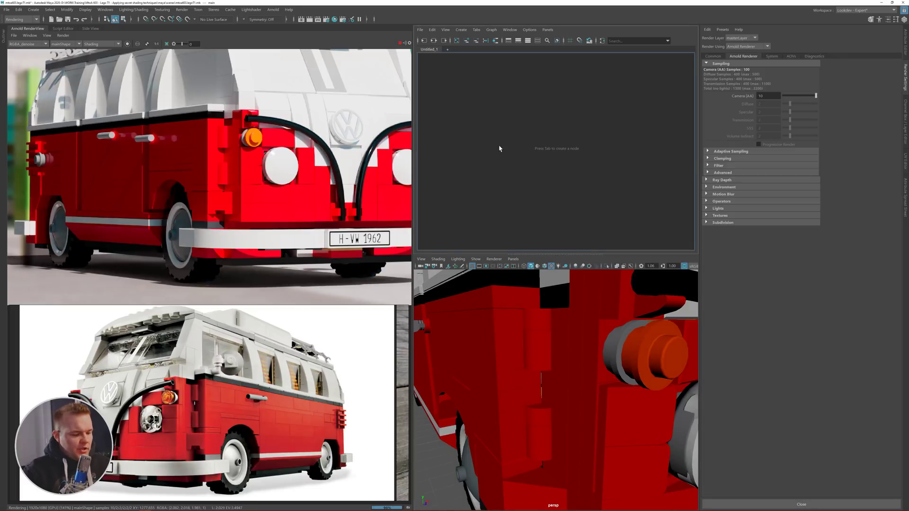
{"action": "key", "text": "Tab"}
{"action": "type", "text": "roun"}
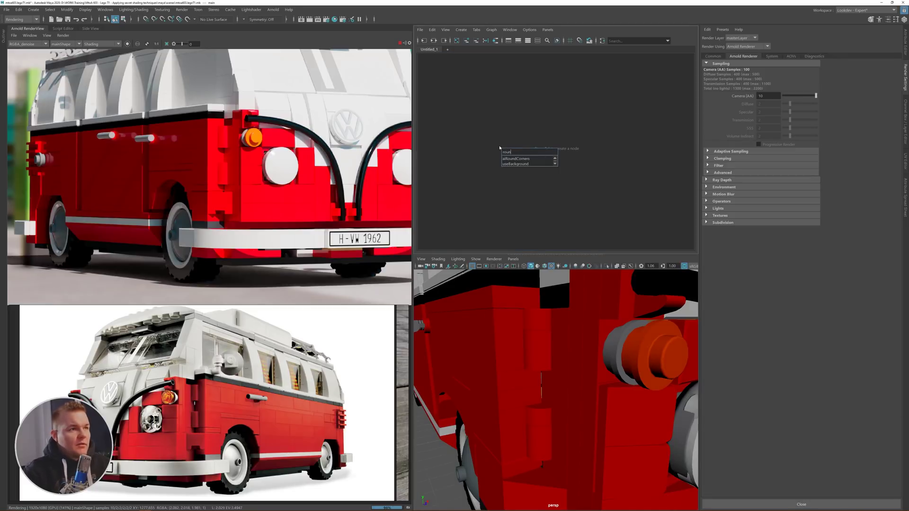
{"action": "key", "text": "Return"}
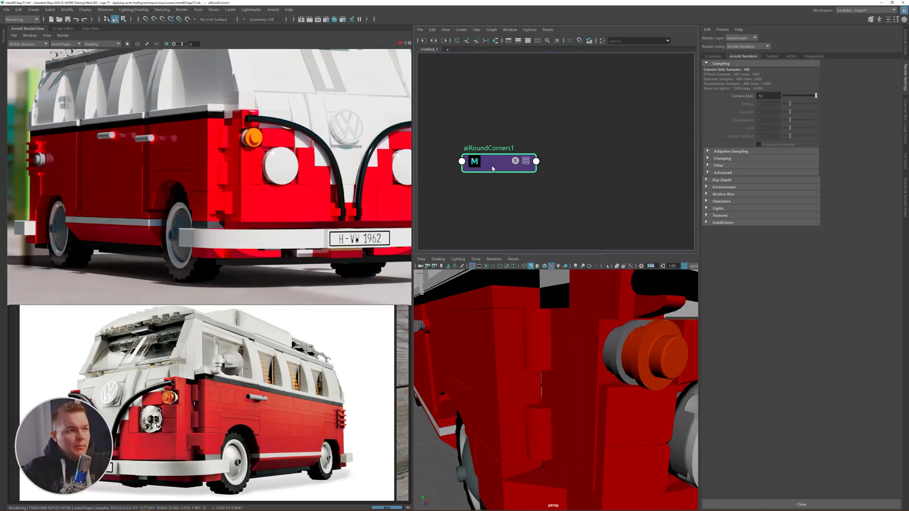
{"action": "key", "text": "3"}
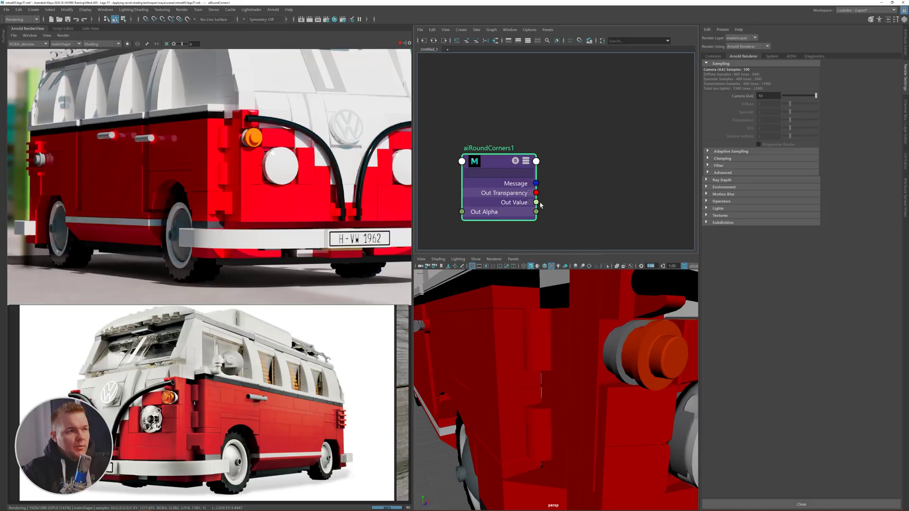
{"action": "left_click_drag", "start_coordinate": [536, 202], "coordinate": [591, 217]}
{"action": "scroll", "coordinate": [625, 185], "scroll_direction": "down", "scroll_amount": 3}
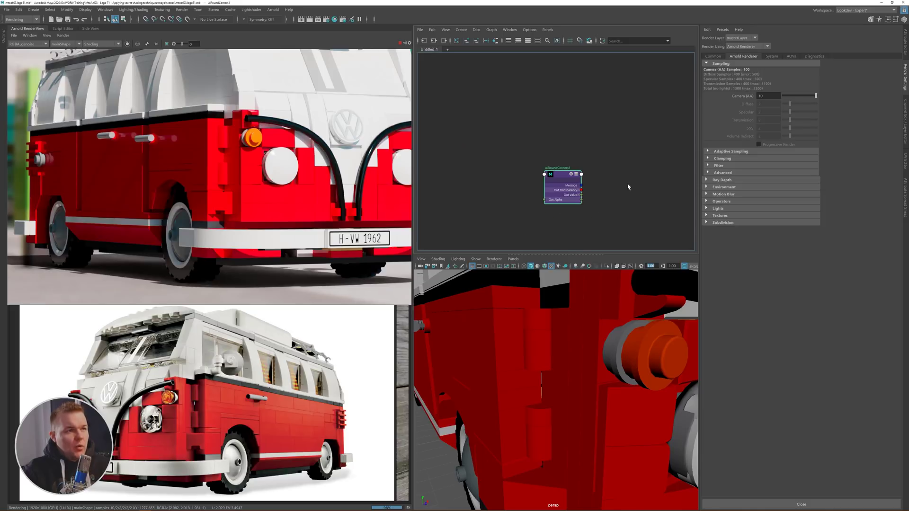
{"action": "middle_click_drag", "start_coordinate": [625, 185], "coordinate": [560, 178], "text": "alt"}
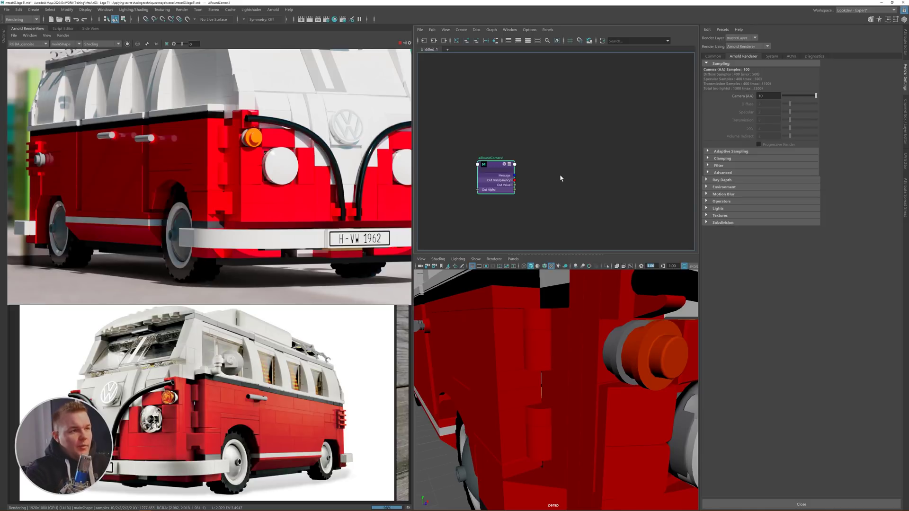
- Create an aiBump2d node beside the round corners node and connect aiRoundCorners1 Out Value to its Normal input
{"action": "key", "text": "Tab"}
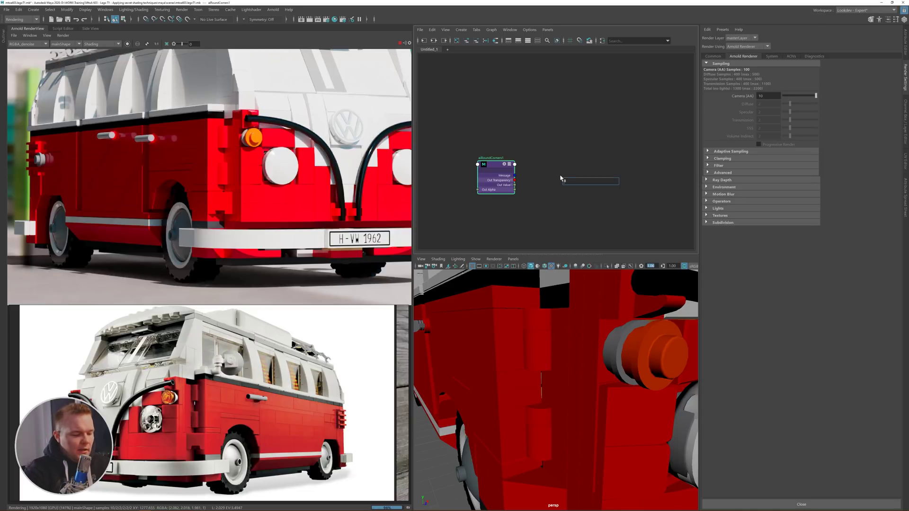
{"action": "type", "text": "aiBump"}
{"action": "key", "text": "Down"}
{"action": "key", "text": "Return"}
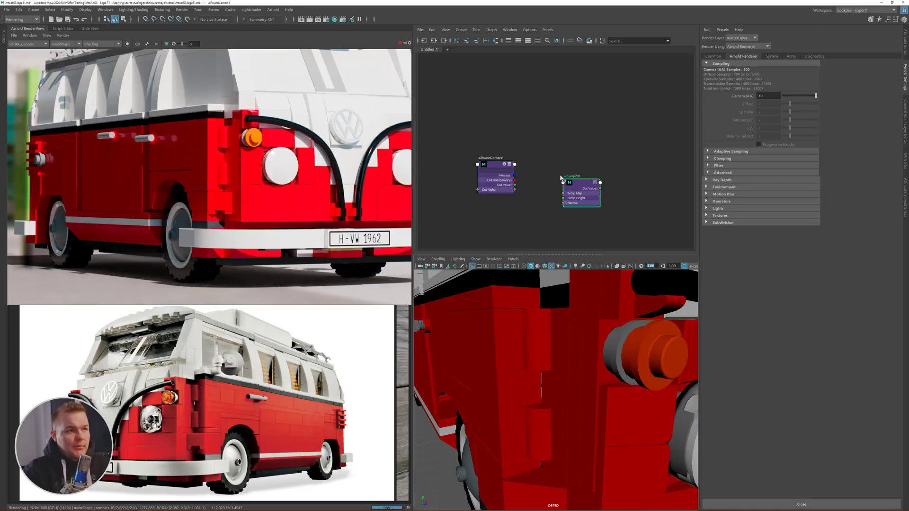
{"action": "scroll", "coordinate": [549, 183], "scroll_direction": "up", "scroll_amount": 3}
{"action": "left_click_drag", "start_coordinate": [587, 177], "coordinate": [557, 171]}
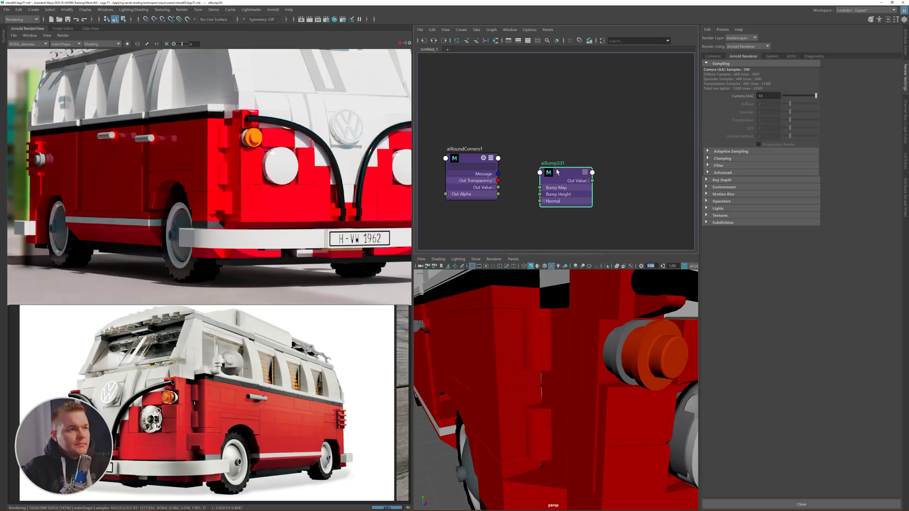
{"action": "left_click_drag", "start_coordinate": [498, 187], "coordinate": [540, 202]}
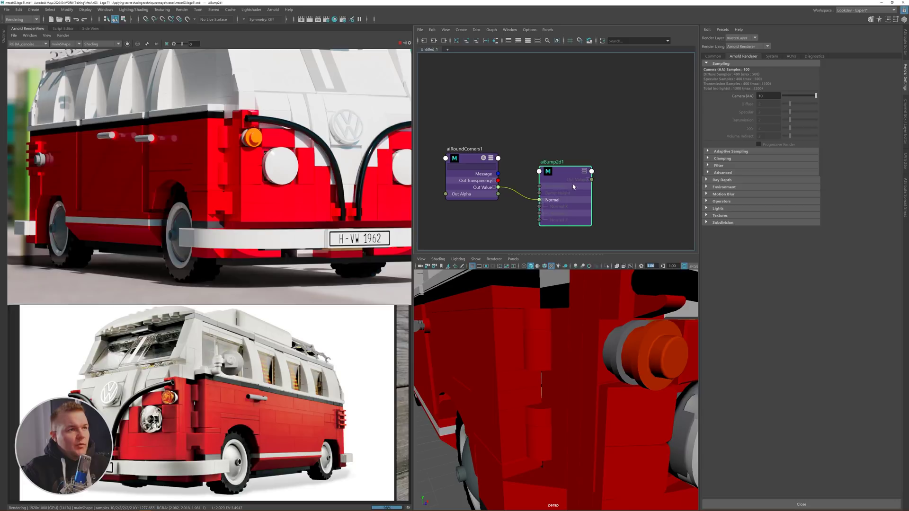
- Rename the aiBump2d node to aiBumpMaster
{"action": "double_click", "coordinate": [550, 162]}
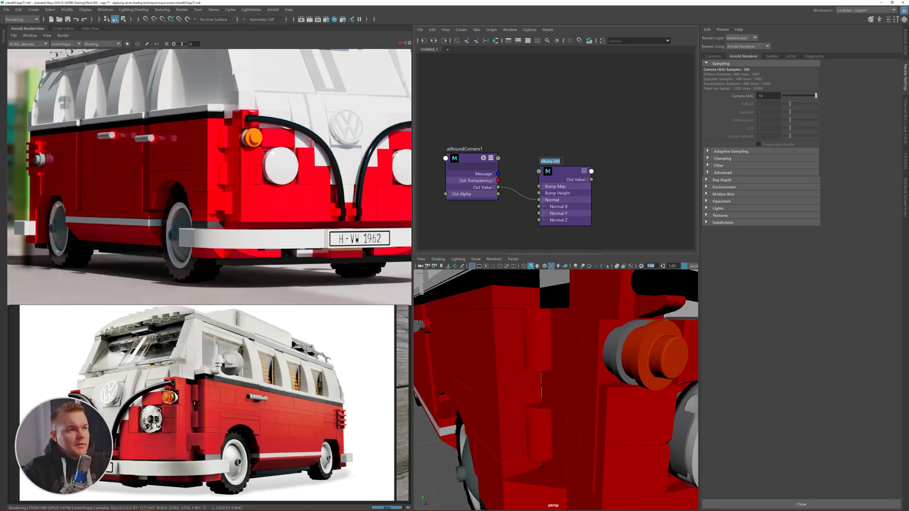
{"action": "left_click_drag", "start_coordinate": [551, 161], "coordinate": [561, 161]}
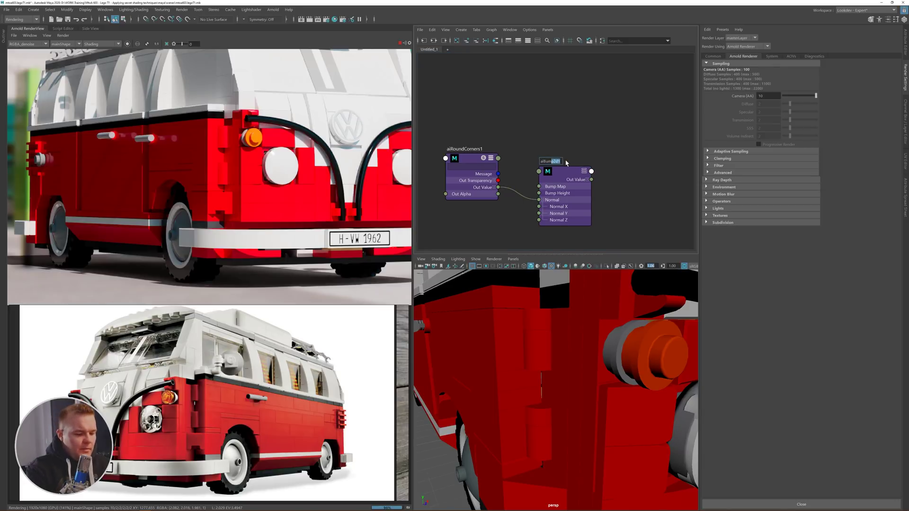
{"action": "type", "text": "pMas"}
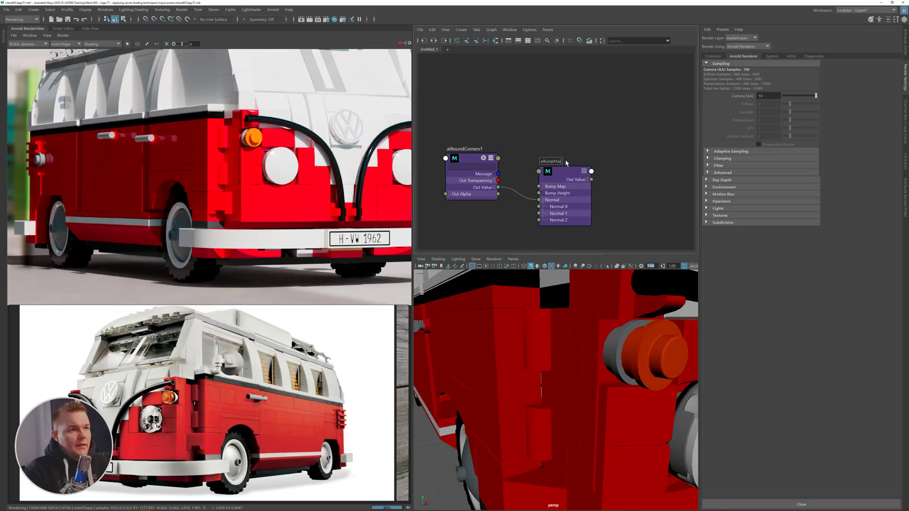
{"action": "type", "text": "ter"}
{"action": "key", "text": "Return"}
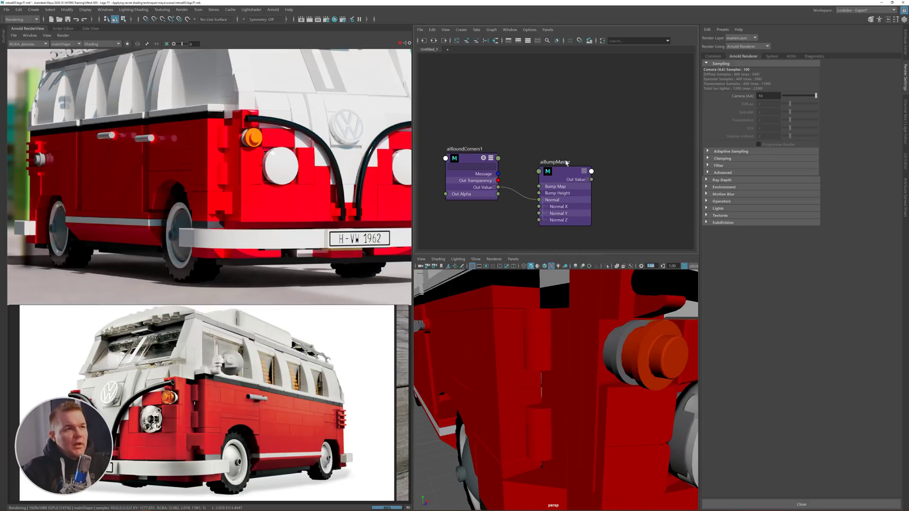
- Create an aiColorToFloat node in the graph below aiBumpMaster
{"action": "scroll", "coordinate": [486, 223], "scroll_direction": "down", "scroll_amount": 2}
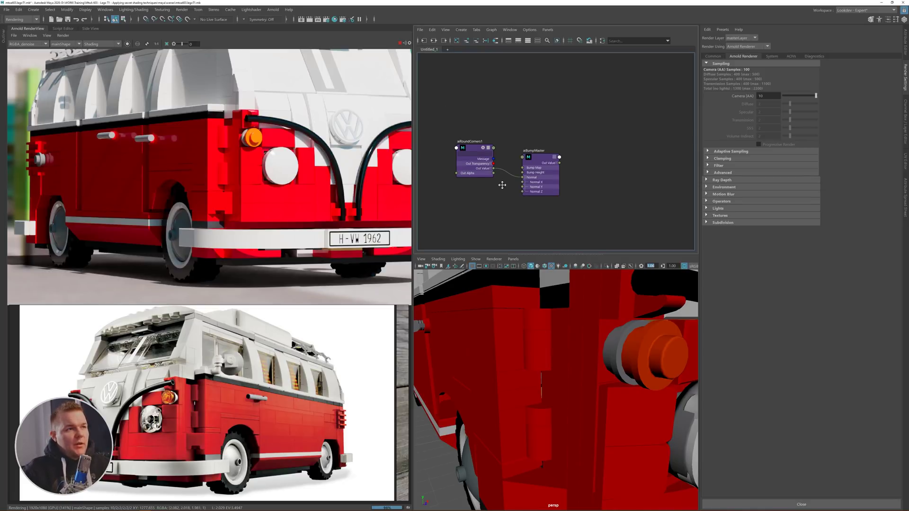
{"action": "key", "text": "Tab"}
{"action": "type", "text": "aira"}
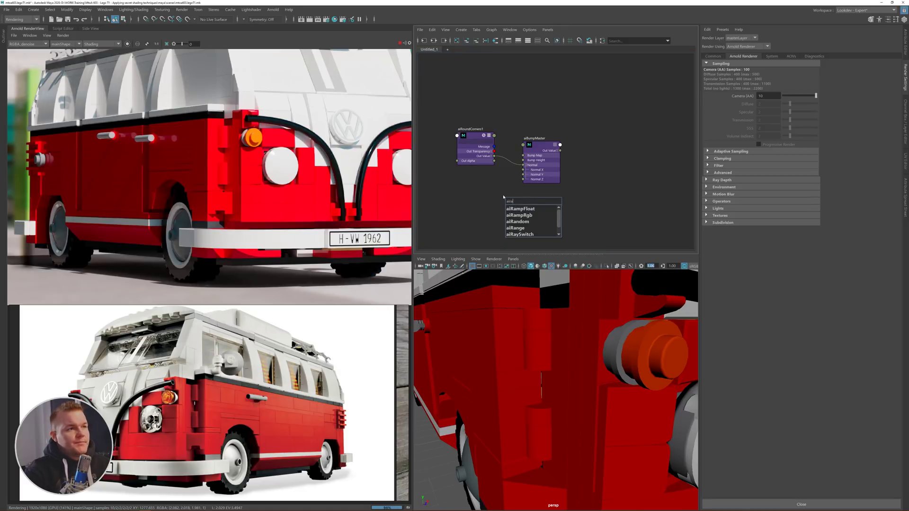
{"action": "key", "text": "BackSpace"}
{"action": "key", "text": "BackSpace"}
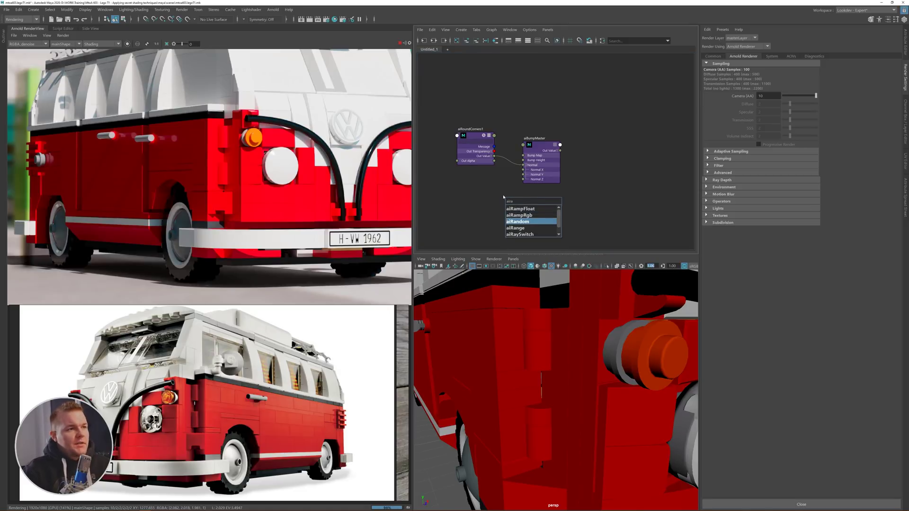
{"action": "type", "text": "col"}
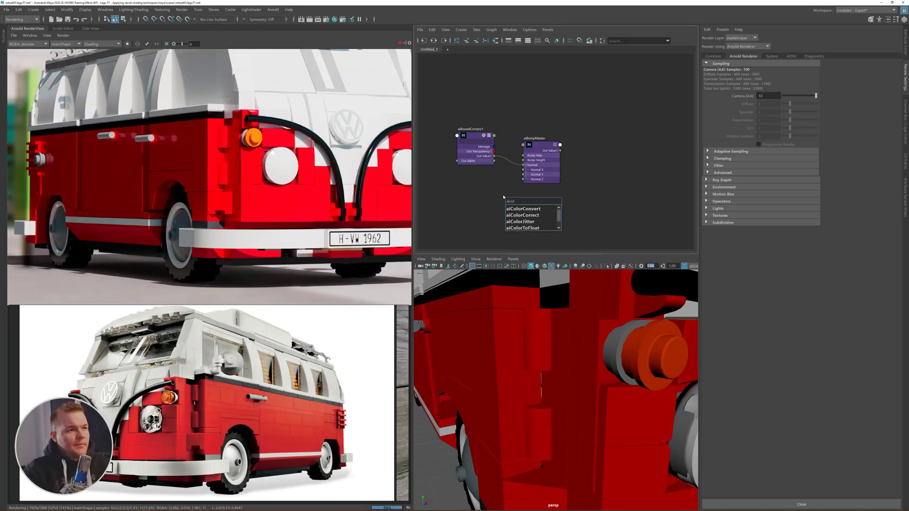
{"action": "key", "text": "Down"}
{"action": "key", "text": "Down"}
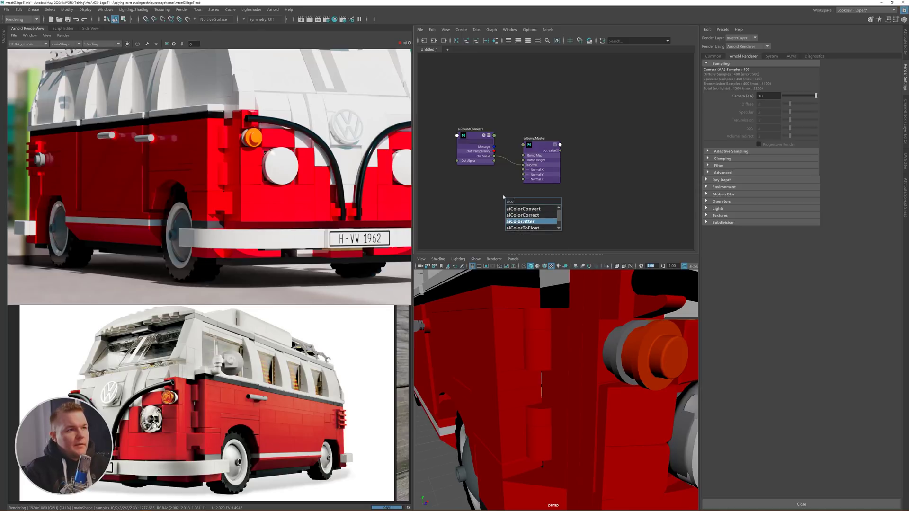
{"action": "key", "text": "Return"}
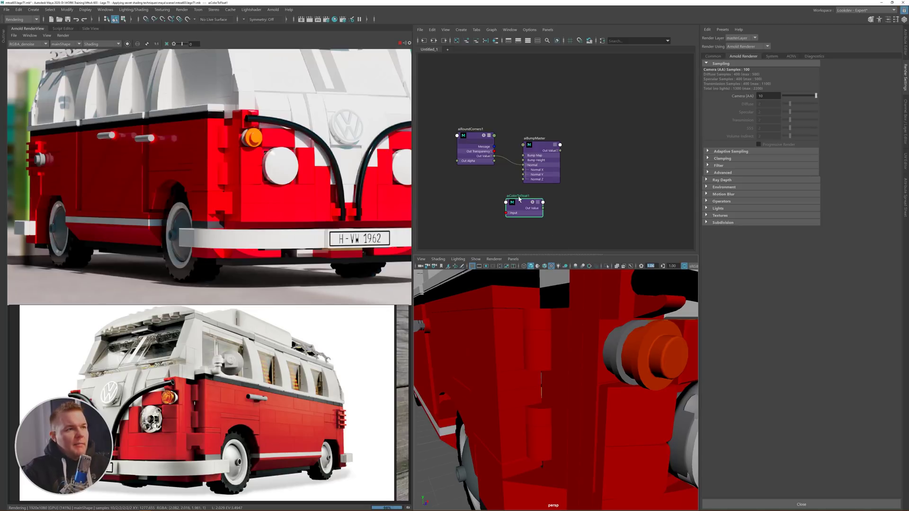
- Rename the new color-to-float node to aiColorToFloatMasterSSSScale
{"action": "key", "text": "Return"}
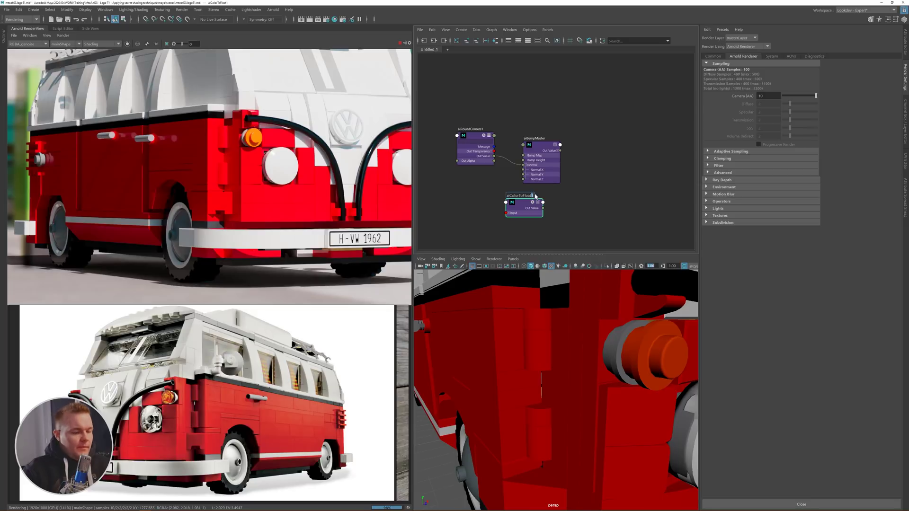
{"action": "type", "text": "MasterSS"}
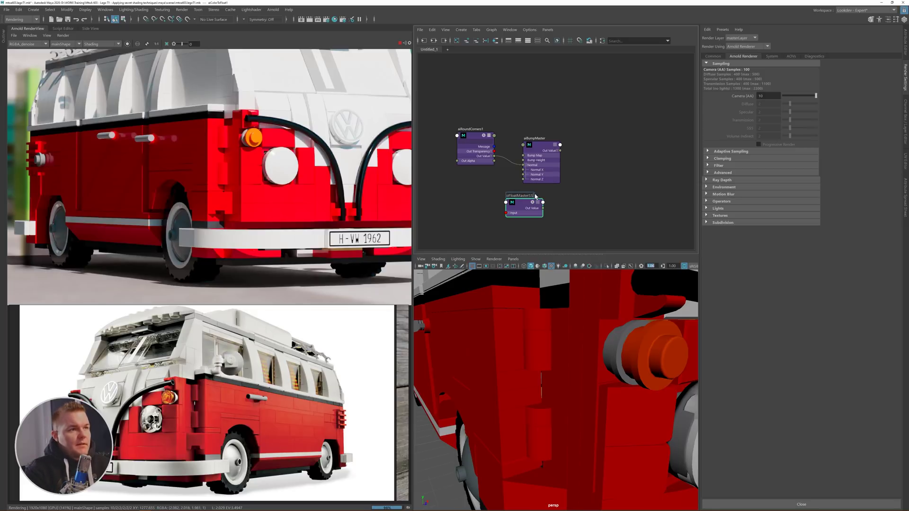
{"action": "type", "text": "SScale"}
{"action": "key", "text": "Return"}
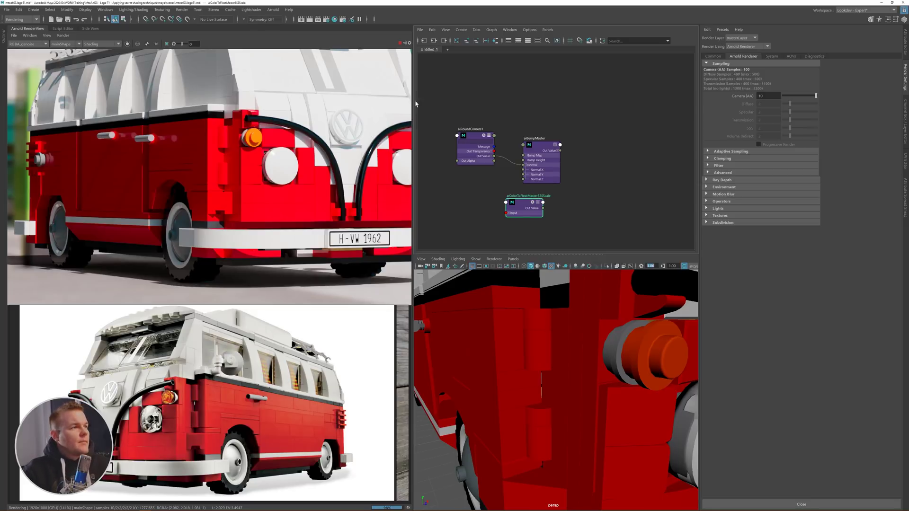
- Stop the running Arnold render and line up the color-to-float node beneath aiBumpMaster
{"action": "left_click", "coordinate": [400, 43]}
{"action": "left_click_drag", "start_coordinate": [534, 198], "coordinate": [550, 202]}
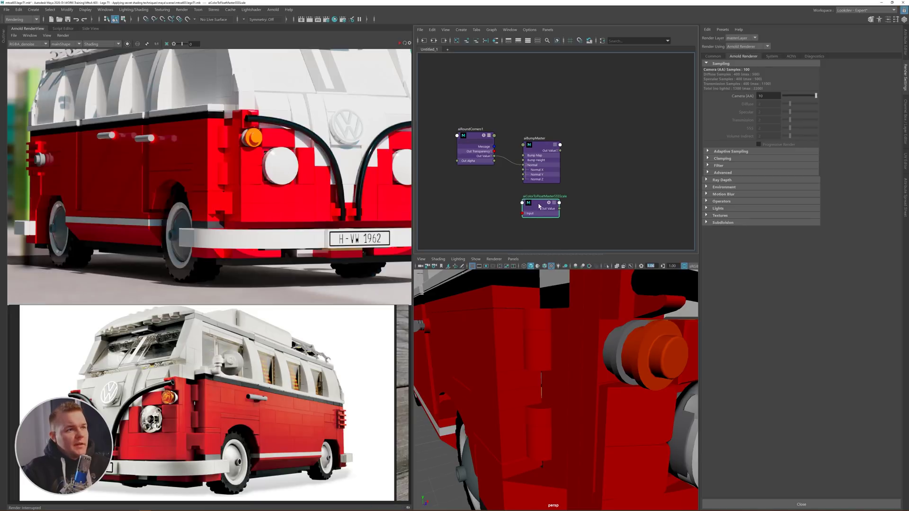
{"action": "left_click", "coordinate": [582, 188]}
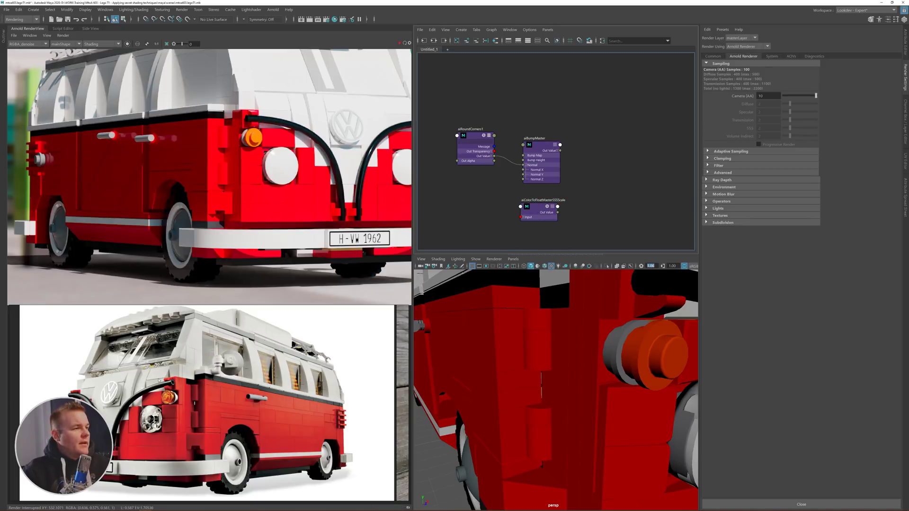
- Open the Outliner and make it list all scene nodes, including shaders, rather than only DAG objects
{"action": "left_click_drag", "start_coordinate": [62, 363], "coordinate": [149, 363]}
{"action": "left_click", "coordinate": [3, 40]}
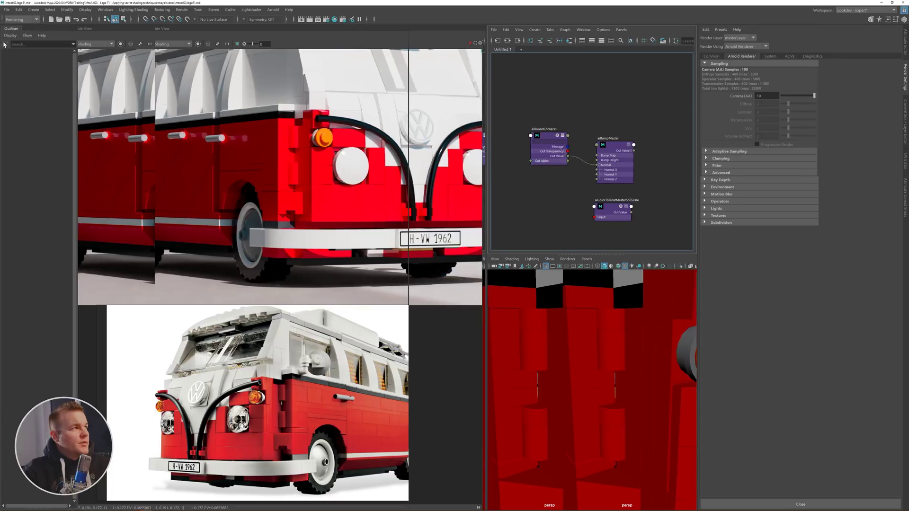
{"action": "left_click", "coordinate": [10, 36]}
{"action": "left_click", "coordinate": [28, 48]}
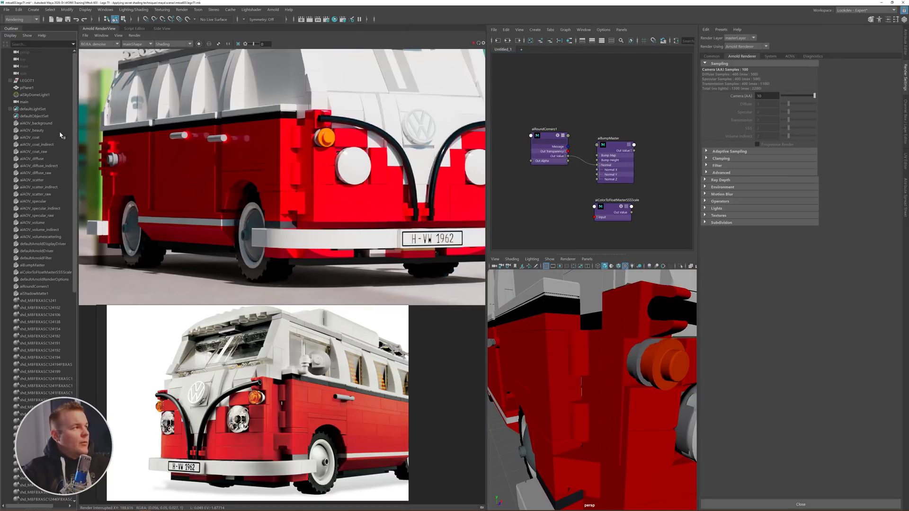
- Select all the camper's shd_ materials in the Outliner
{"action": "scroll", "coordinate": [52, 154], "scroll_direction": "down", "scroll_amount": 5}
{"action": "scroll", "coordinate": [52, 154], "scroll_direction": "up", "scroll_amount": 5}
{"action": "left_click_drag", "start_coordinate": [47, 130], "coordinate": [51, 359]}
{"action": "middle_click_drag", "start_coordinate": [624, 125], "coordinate": [590, 104], "text": "alt"}
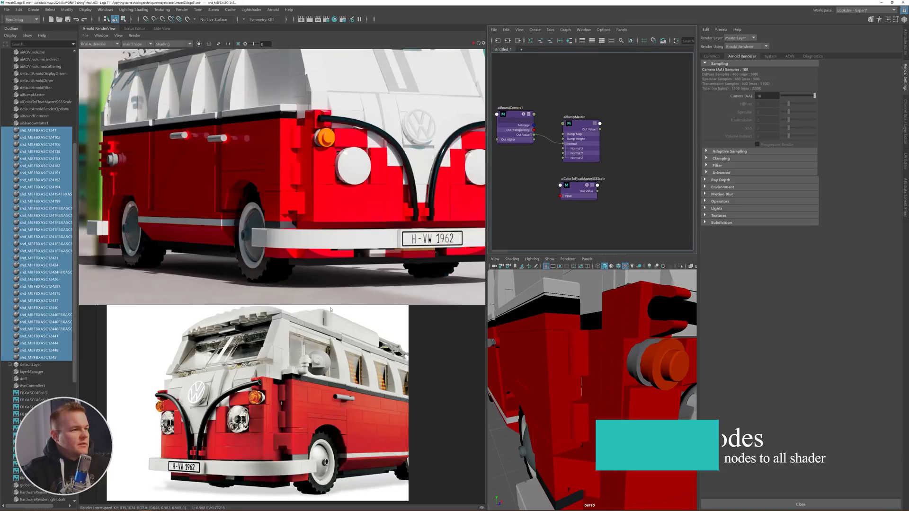
- Open utilities.py in the Script Editor and set the node name in the normalCamera loop to aiBumpMaster
{"action": "left_click", "coordinate": [134, 29]}
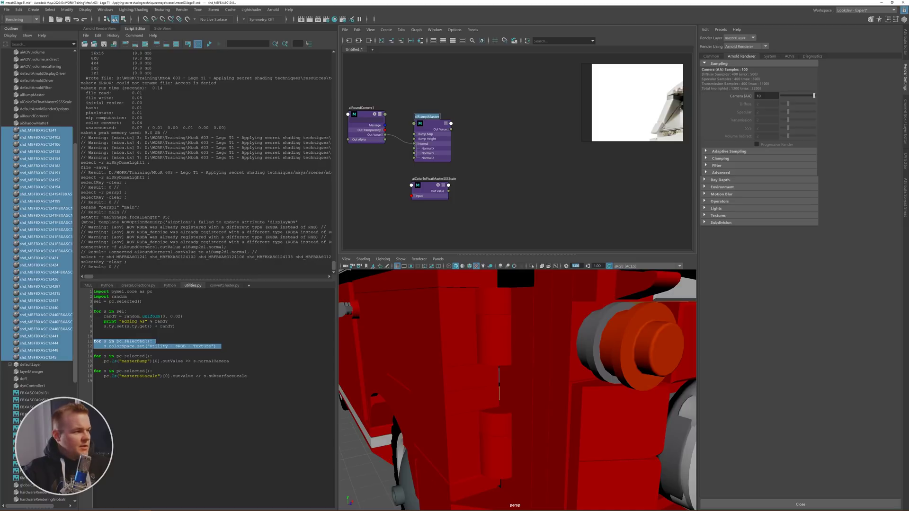
{"action": "left_click", "coordinate": [156, 388]}
{"action": "double_click", "coordinate": [136, 361]}
{"action": "type", "text": "aiBumpMaster"}
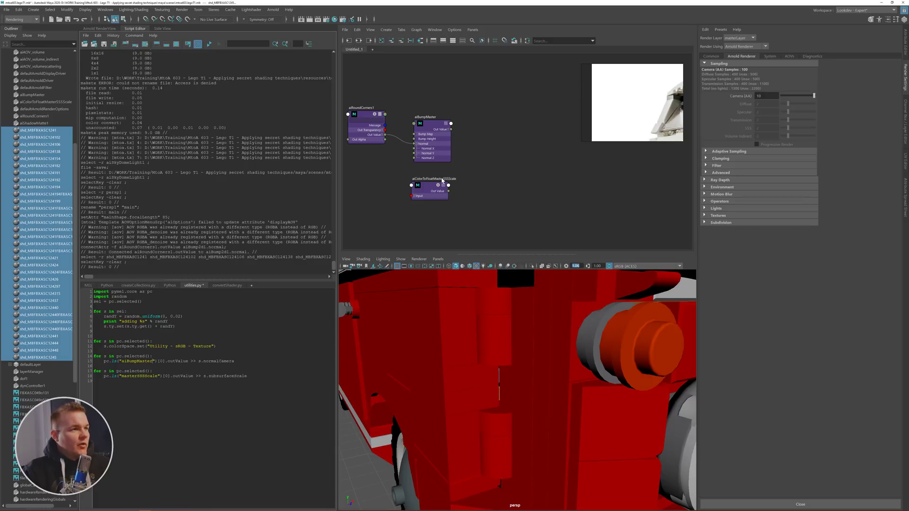
- Set the node name in the script's subsurfaceScale loop to aiColorToFloatMasterSSSScale
{"action": "double_click", "coordinate": [128, 371]}
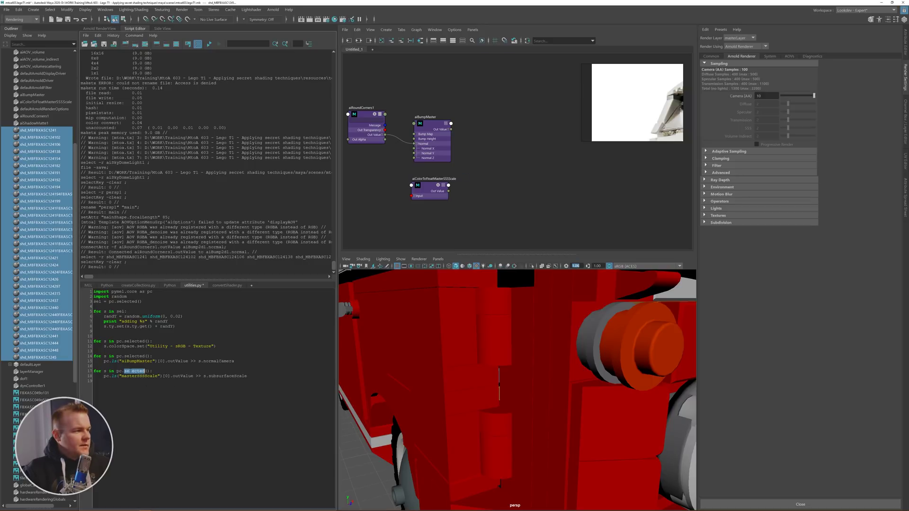
{"action": "double_click", "coordinate": [142, 376]}
{"action": "type", "text": "aiColorToFloatMasterSSSScale"}
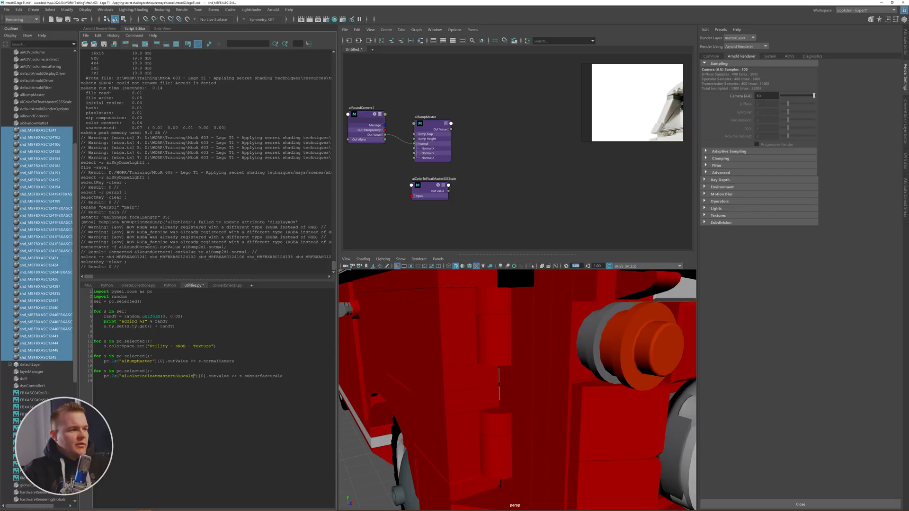
{"action": "left_click", "coordinate": [497, 202]}
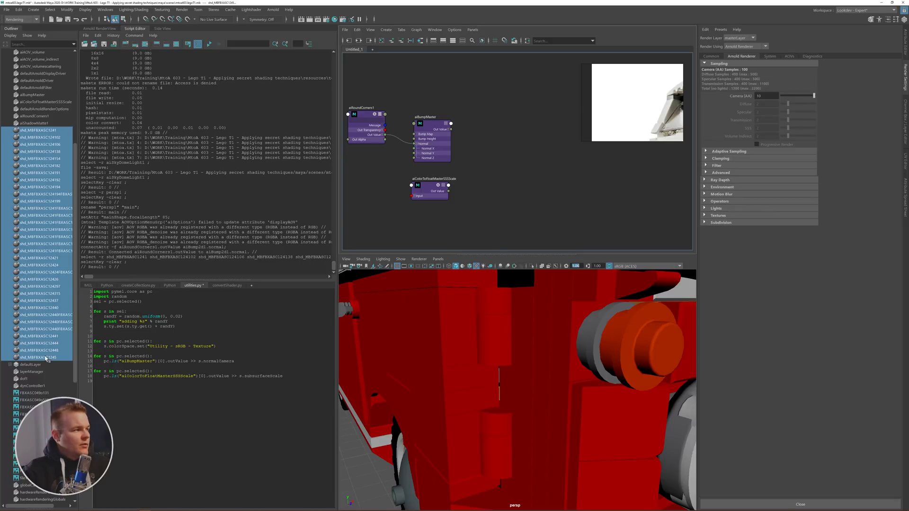
- Run the normalCamera loop and the subsurfaceScale loop separately on the selected shd_ materials
{"action": "left_click_drag", "start_coordinate": [234, 361], "coordinate": [94, 355]}
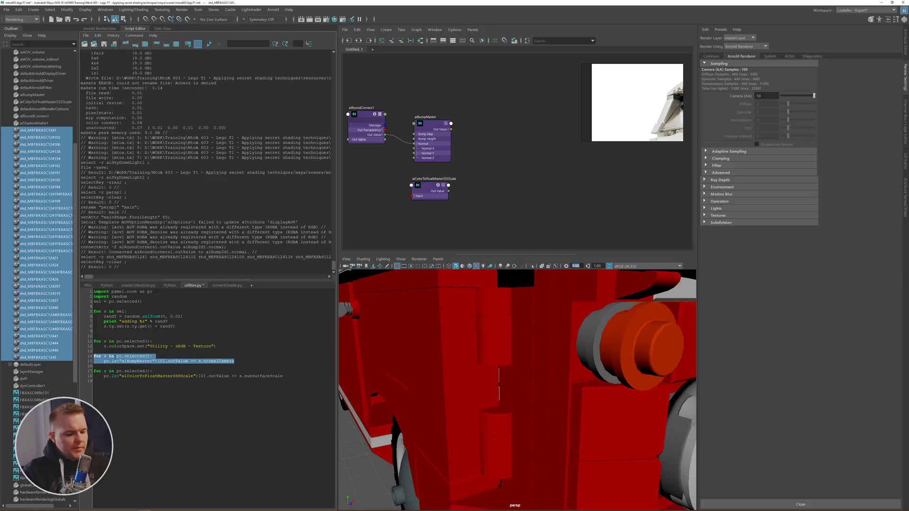
{"action": "key", "text": "ctrl+Return"}
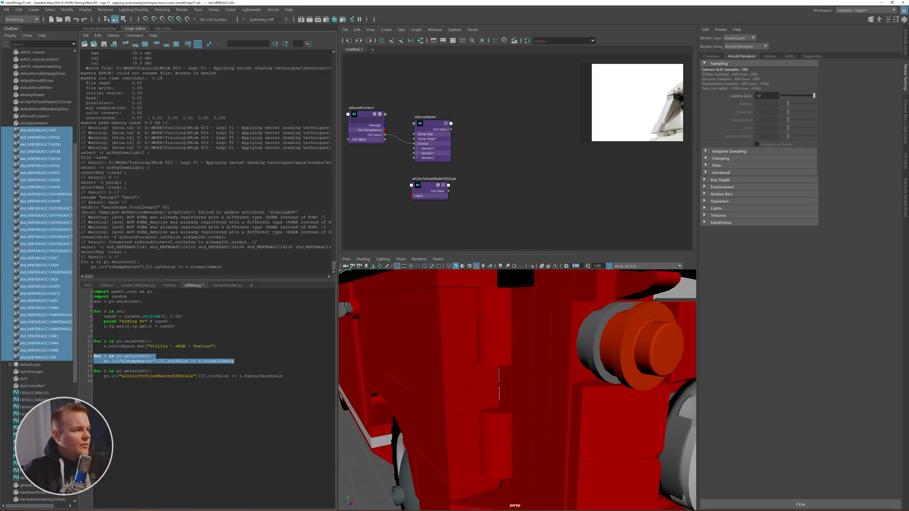
{"action": "left_click_drag", "start_coordinate": [283, 376], "coordinate": [97, 371]}
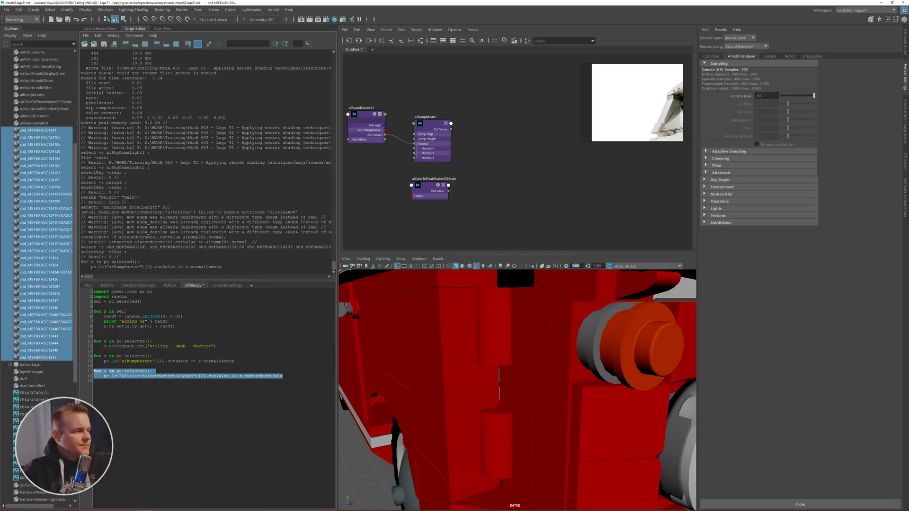
{"action": "key", "text": "ctrl+Return"}
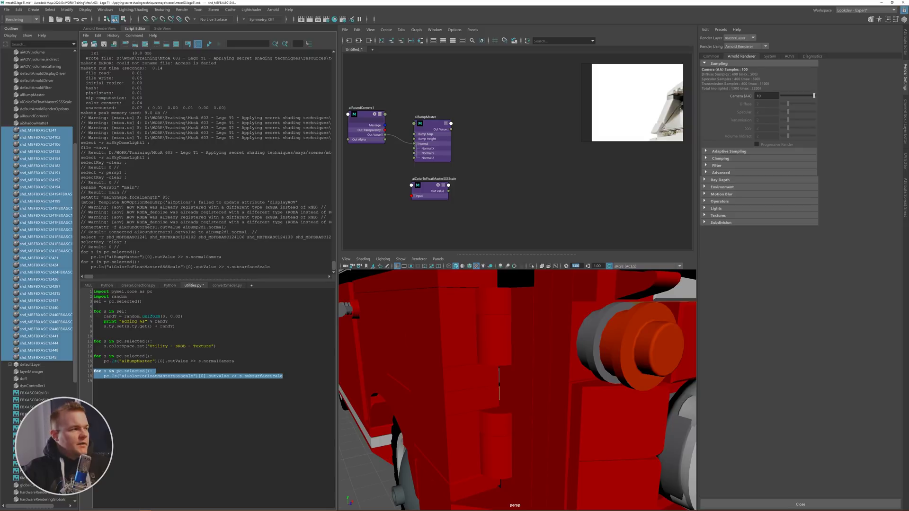
- Hide the Outliner and graph the material network of the red brick at the camper's front corner
{"action": "double_click", "coordinate": [9, 29]}
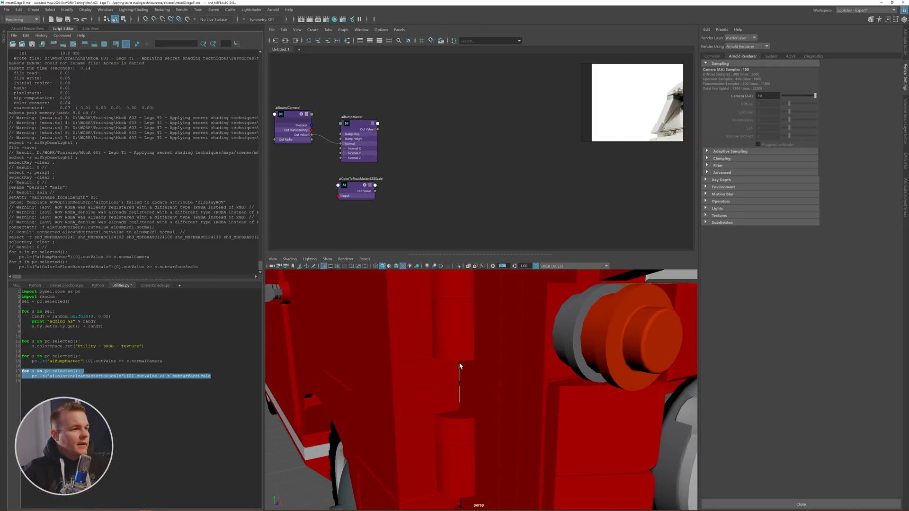
{"action": "left_click", "coordinate": [405, 332]}
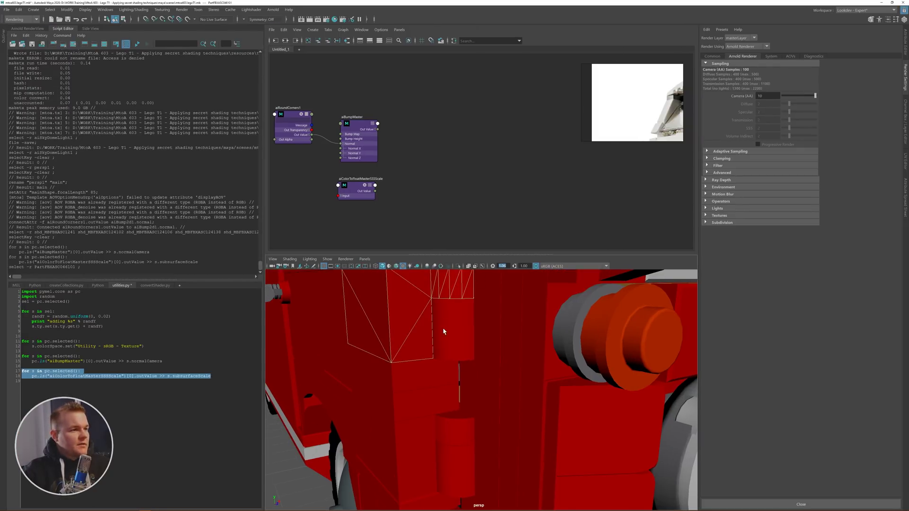
{"action": "right_click_drag", "start_coordinate": [439, 142], "coordinate": [439, 165]}
{"action": "middle_click_drag", "start_coordinate": [456, 195], "coordinate": [448, 229], "text": "alt"}
- Arrange the graph with the color-to-float node above the round corners and bump nodes, beside the red material
{"action": "left_click_drag", "start_coordinate": [440, 200], "coordinate": [426, 111]}
{"action": "left_click_drag", "start_coordinate": [333, 115], "coordinate": [422, 167]}
{"action": "left_click", "coordinate": [395, 107]}
{"action": "left_click_drag", "start_coordinate": [406, 135], "coordinate": [411, 118]}
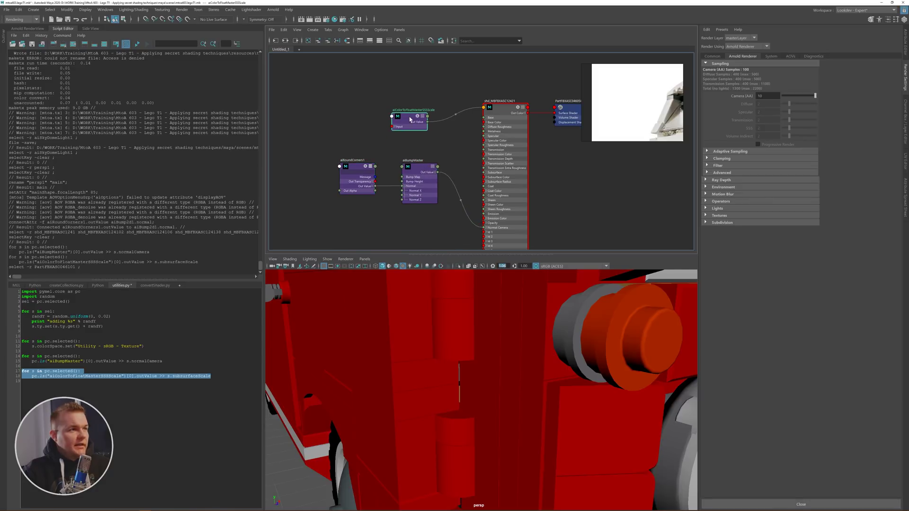
- Return to the Arnold RenderView, frame the whole camper and fit the reference viewer into the space beneath the render
{"action": "left_click", "coordinate": [28, 29]}
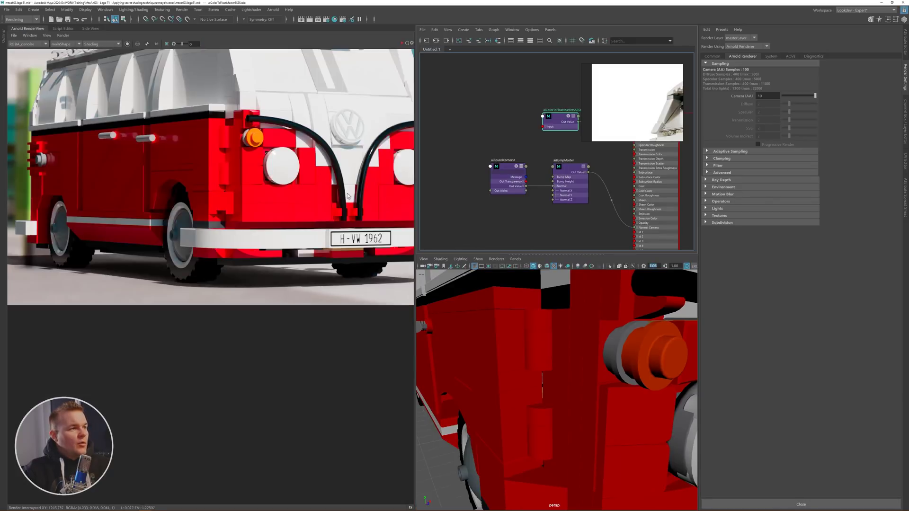
{"action": "left_click", "coordinate": [157, 44]}
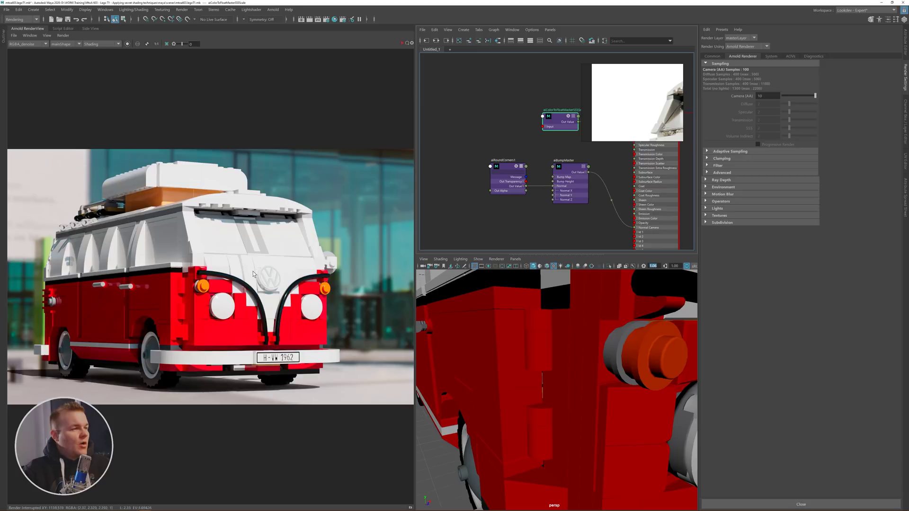
{"action": "middle_click_drag", "start_coordinate": [288, 299], "coordinate": [293, 188]}
{"action": "left_click_drag", "start_coordinate": [639, 89], "coordinate": [67, 320]}
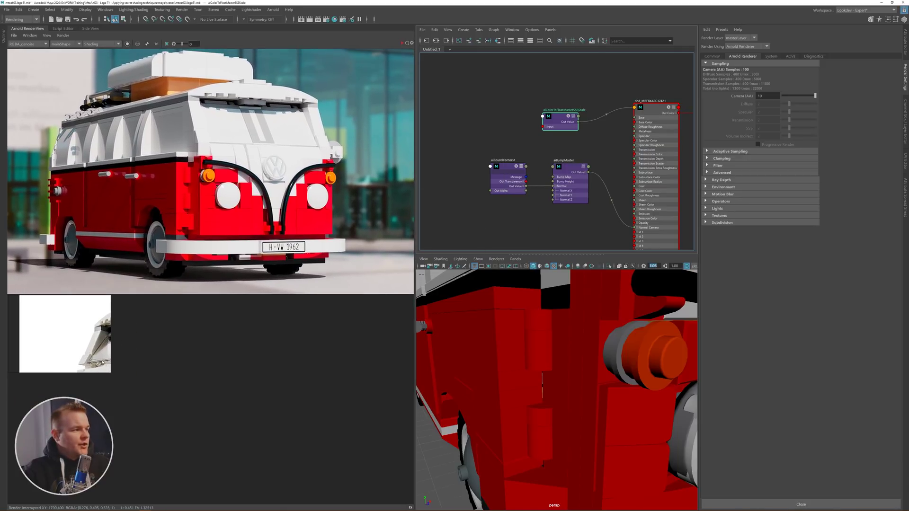
{"action": "left_click_drag", "start_coordinate": [105, 364], "coordinate": [403, 491]}
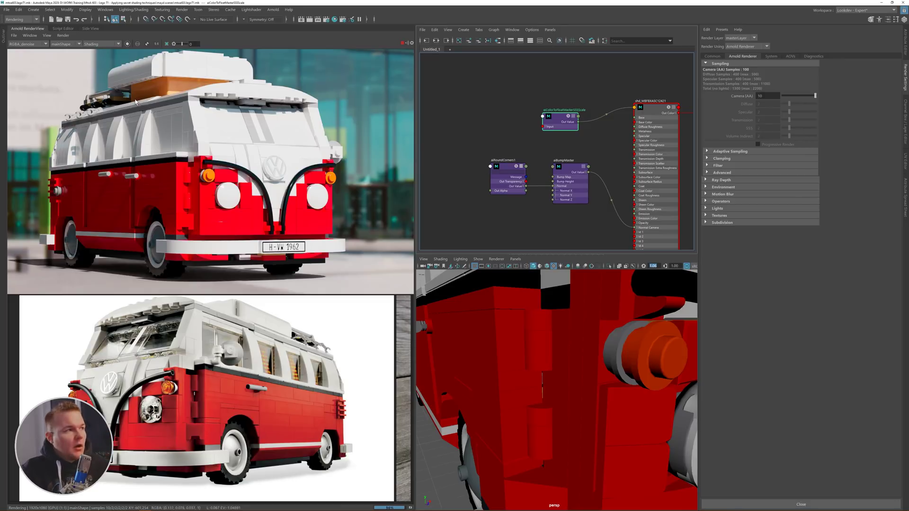
- Set the round corners node's radius to 0.5
{"action": "left_click", "coordinate": [502, 173]}
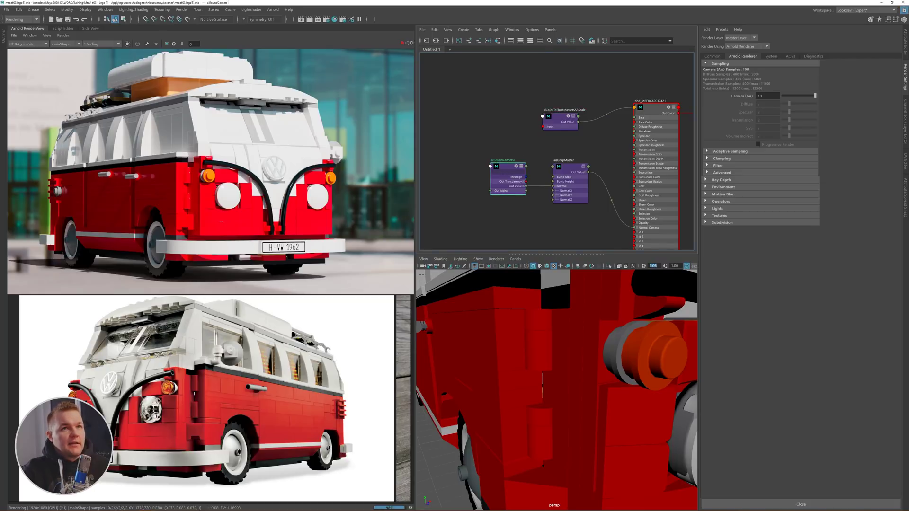
{"action": "left_click", "coordinate": [905, 46]}
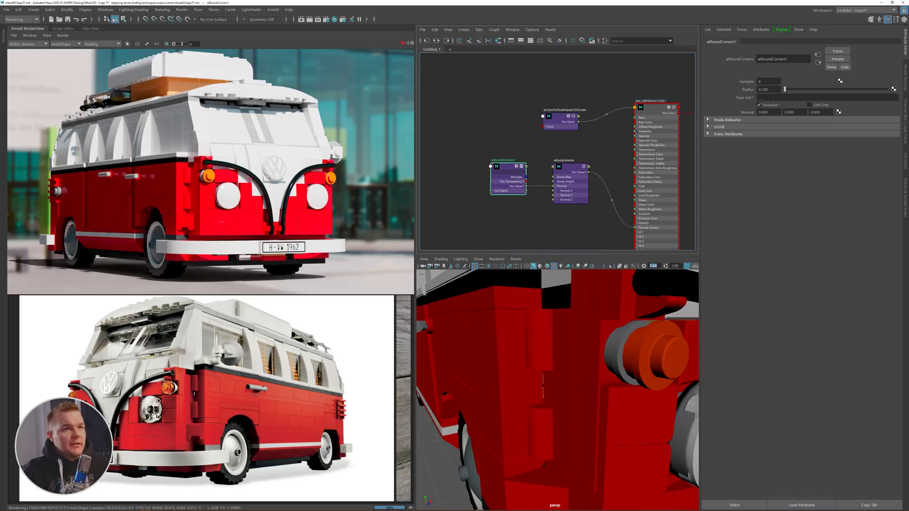
{"action": "left_click", "coordinate": [767, 90]}
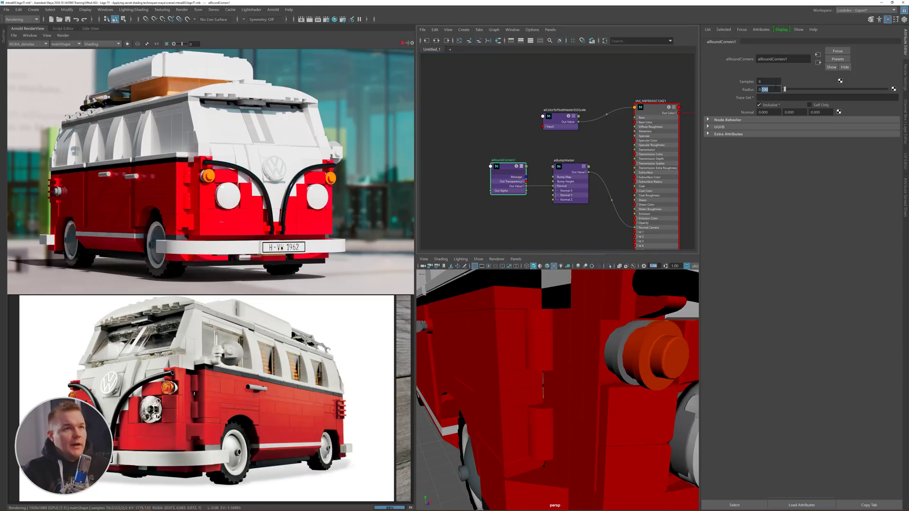
{"action": "type", "text": "0.5"}
{"action": "key", "text": "Return"}
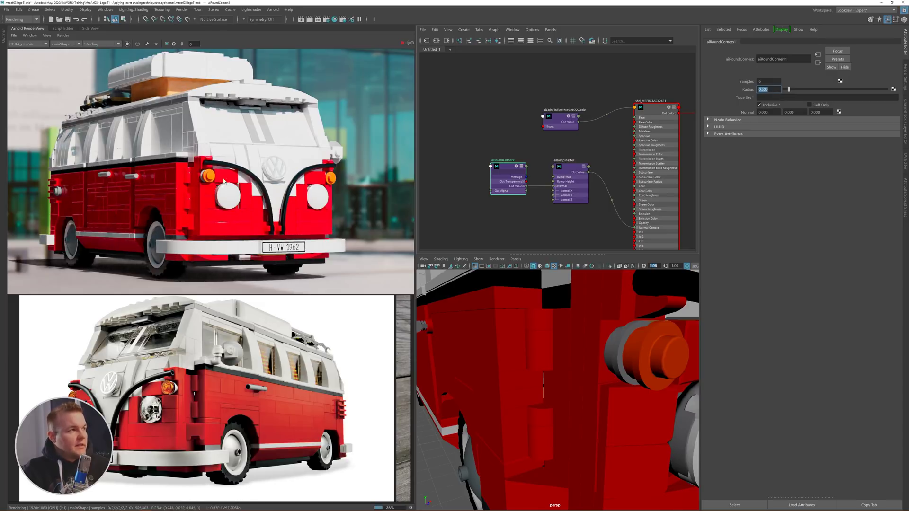
- Render a crop region over the camper's front corner and compare its brick edge highlights with the reference photo
{"action": "left_click", "coordinate": [166, 43]}
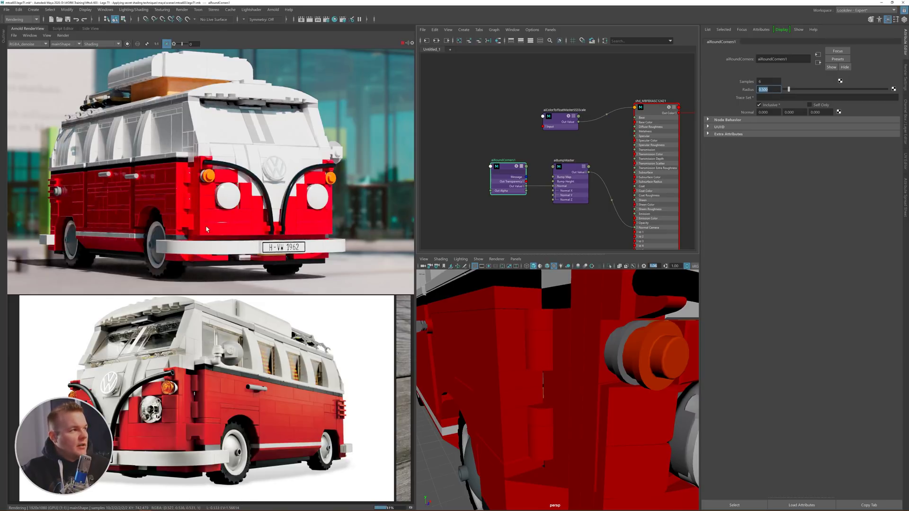
{"action": "left_click_drag", "start_coordinate": [164, 152], "coordinate": [208, 227]}
{"action": "scroll", "coordinate": [153, 204], "scroll_direction": "up", "scroll_amount": 2}
{"action": "scroll", "coordinate": [153, 203], "scroll_direction": "up", "scroll_amount": 2}
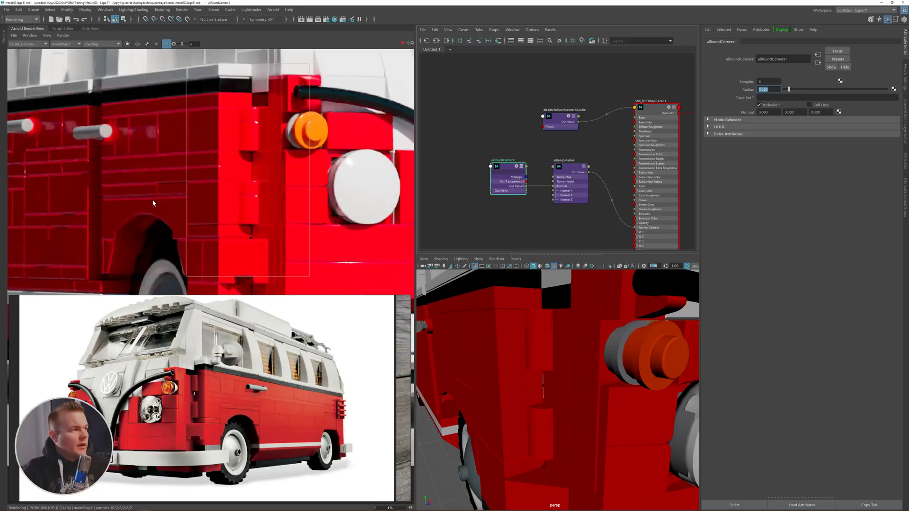
{"action": "scroll", "coordinate": [221, 190], "scroll_direction": "down", "scroll_amount": 1}
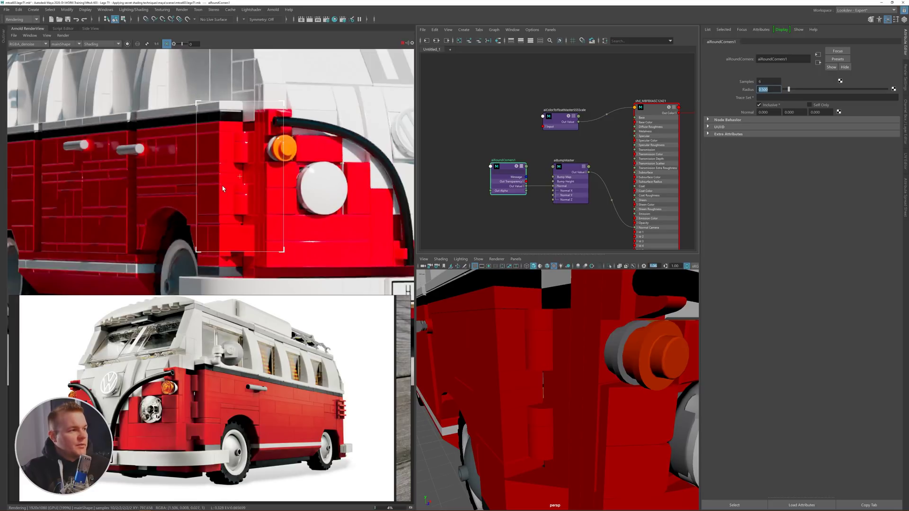
{"action": "scroll", "coordinate": [253, 411], "scroll_direction": "up", "scroll_amount": 5}
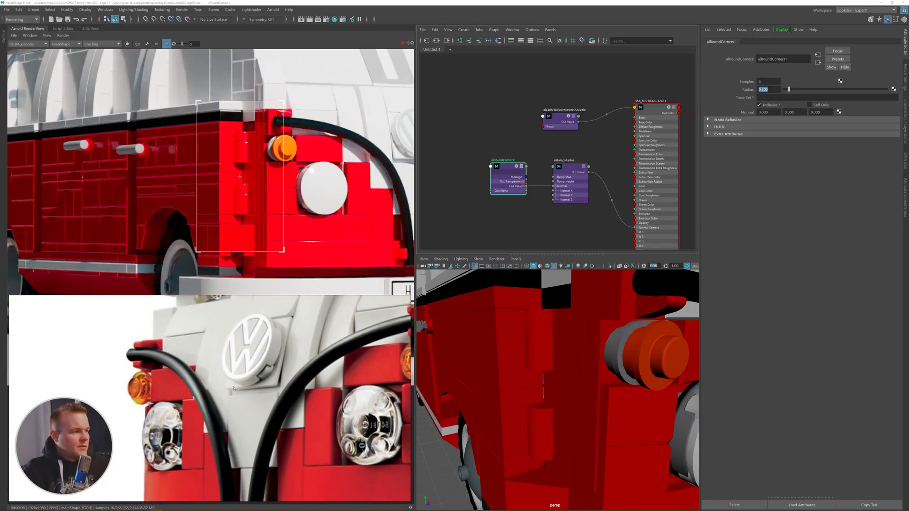
{"action": "scroll", "coordinate": [233, 388], "scroll_direction": "down", "scroll_amount": 5}
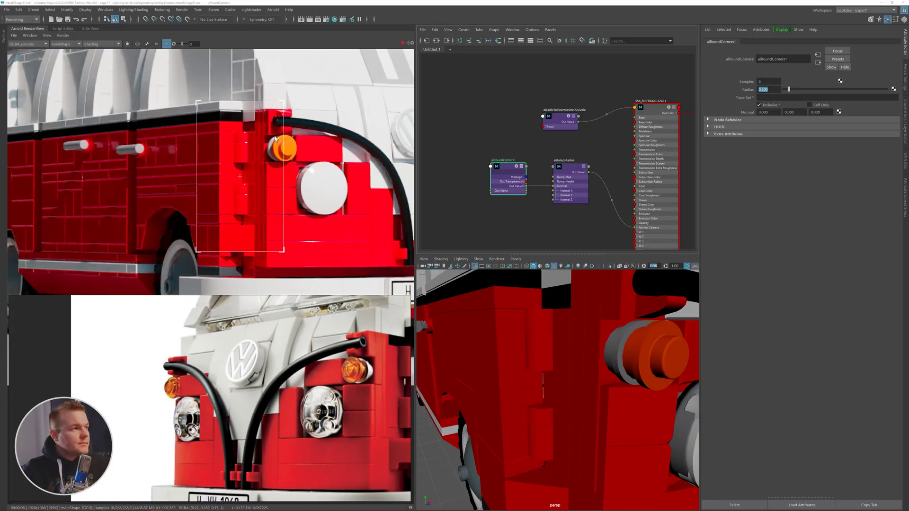
{"action": "scroll", "coordinate": [312, 171], "scroll_direction": "down", "scroll_amount": 2}
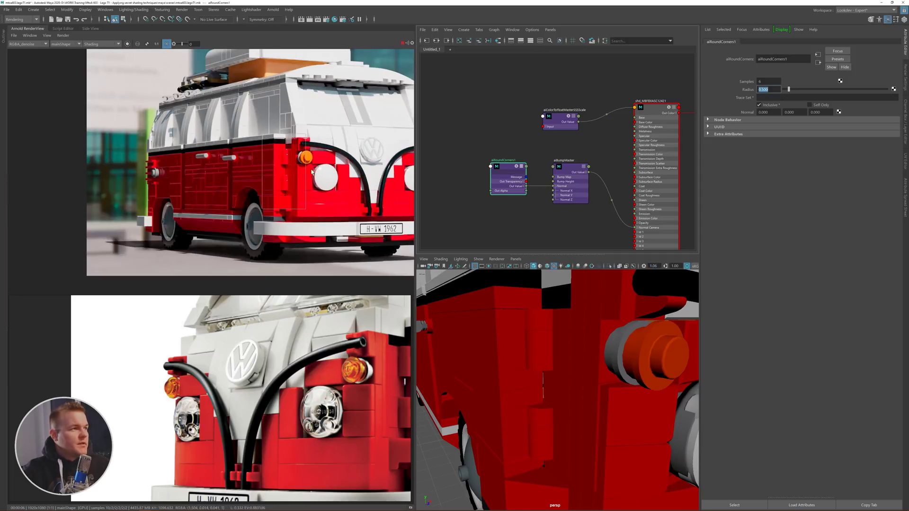
{"action": "middle_click_drag", "start_coordinate": [311, 172], "coordinate": [261, 172]}
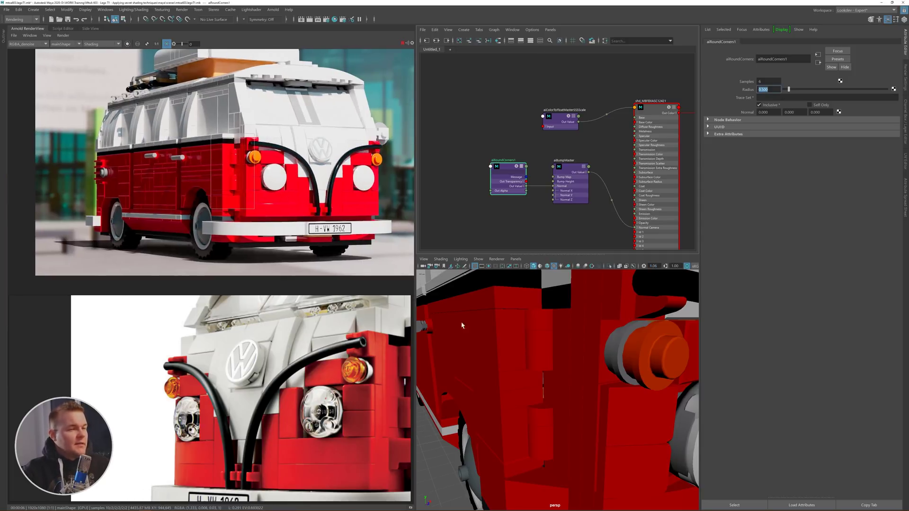
- Rotate the sky dome light about 58 degrees around its vertical axis to relight the camper
{"action": "key", "text": "f"}
{"action": "left_click", "coordinate": [582, 322]}
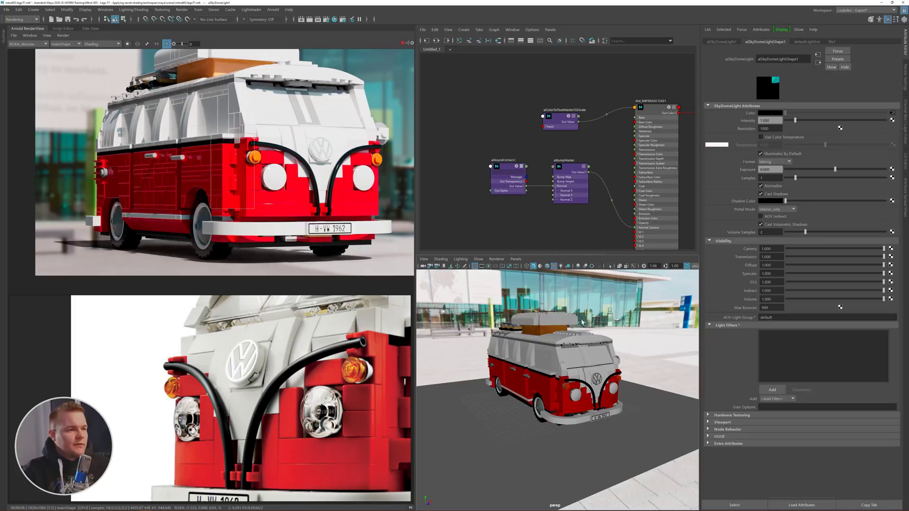
{"action": "left_click_drag", "start_coordinate": [582, 322], "coordinate": [572, 319], "text": "alt"}
{"action": "key", "text": "e"}
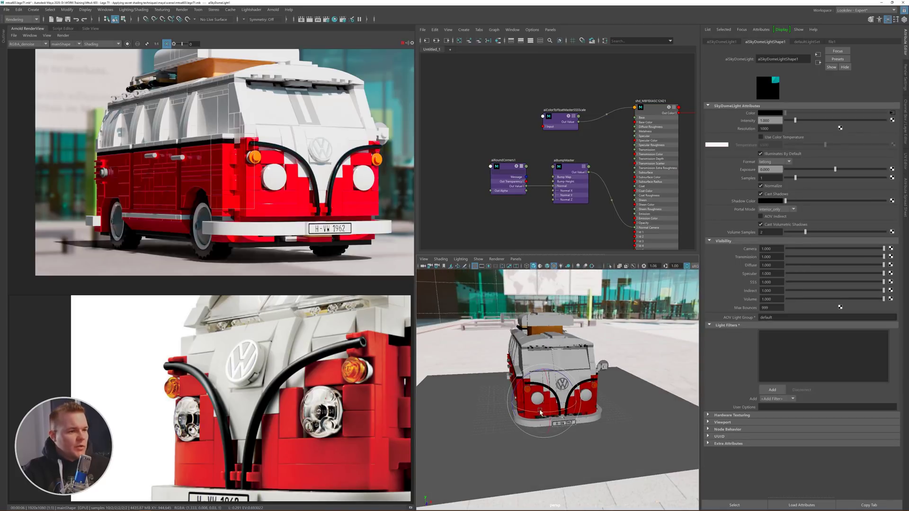
{"action": "left_click_drag", "start_coordinate": [540, 412], "coordinate": [552, 413]}
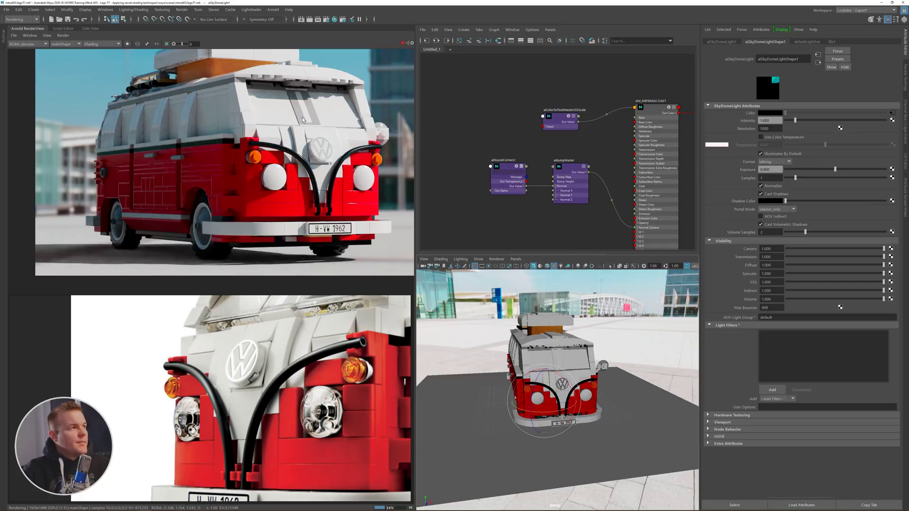
- Examine the relit camper and render a crop region over the red front bricks below the headlight, beside the license plate
{"action": "scroll", "coordinate": [243, 186], "scroll_direction": "down", "scroll_amount": 3}
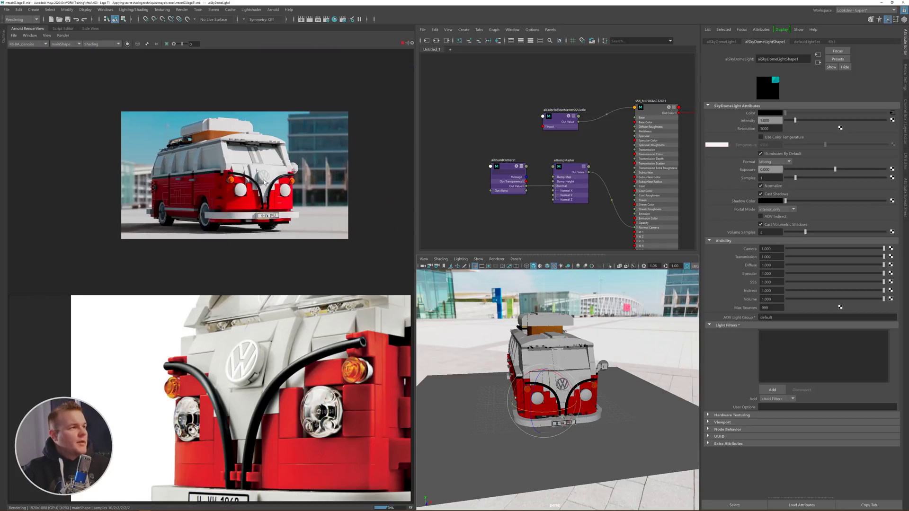
{"action": "scroll", "coordinate": [244, 186], "scroll_direction": "up", "scroll_amount": 1}
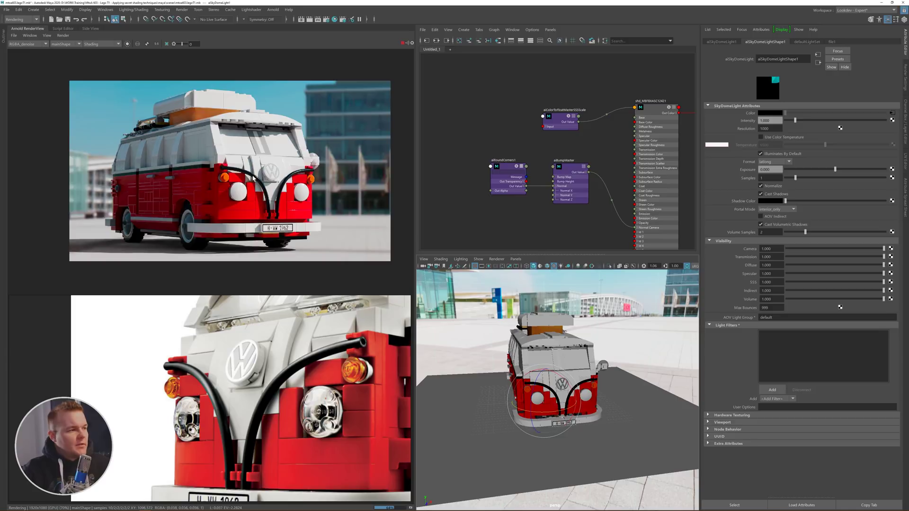
{"action": "scroll", "coordinate": [284, 183], "scroll_direction": "up", "scroll_amount": 2}
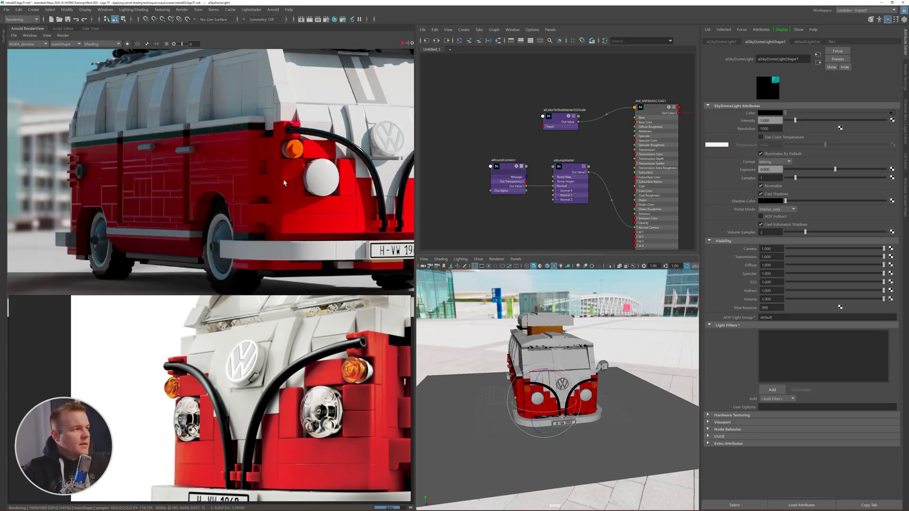
{"action": "middle_click_drag", "start_coordinate": [331, 184], "coordinate": [221, 181]}
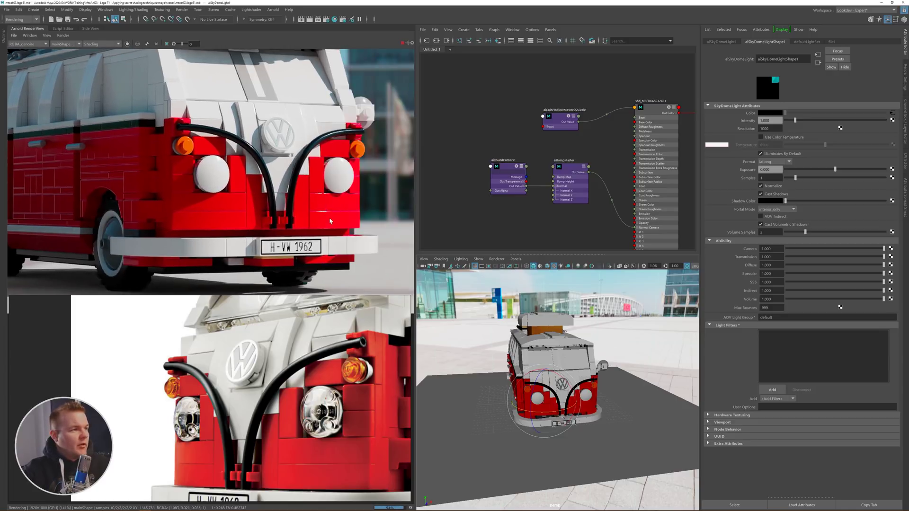
{"action": "scroll", "coordinate": [330, 221], "scroll_direction": "up", "scroll_amount": 2}
{"action": "left_click_drag", "start_coordinate": [254, 151], "coordinate": [407, 259]}
- Compare the red bricks with a round corners radius of 0, and settle on a radius of 0.35
{"action": "left_click", "coordinate": [506, 171]}
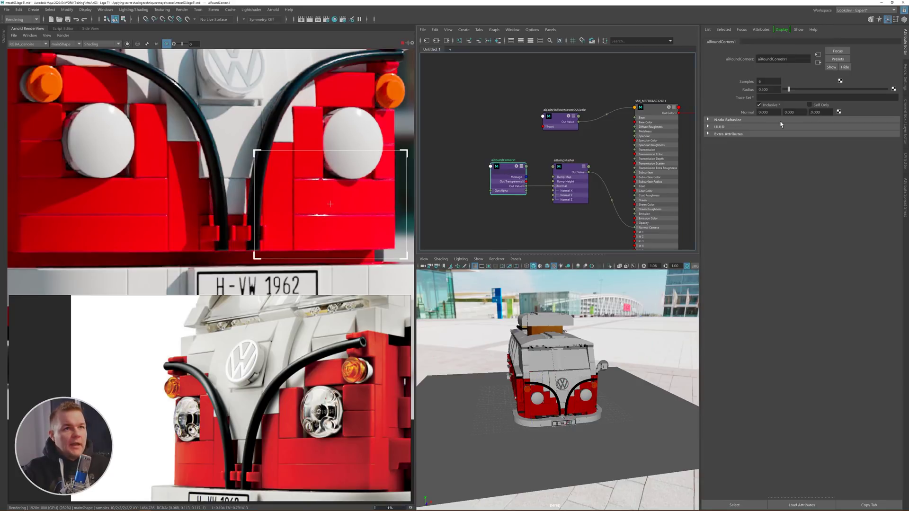
{"action": "left_click", "coordinate": [742, 87]}
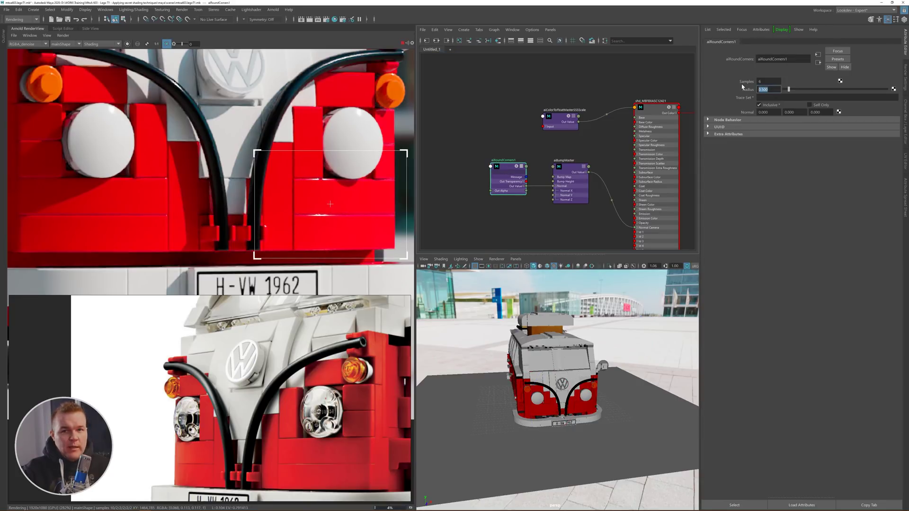
{"action": "type", "text": "0"}
{"action": "key", "text": "Return"}
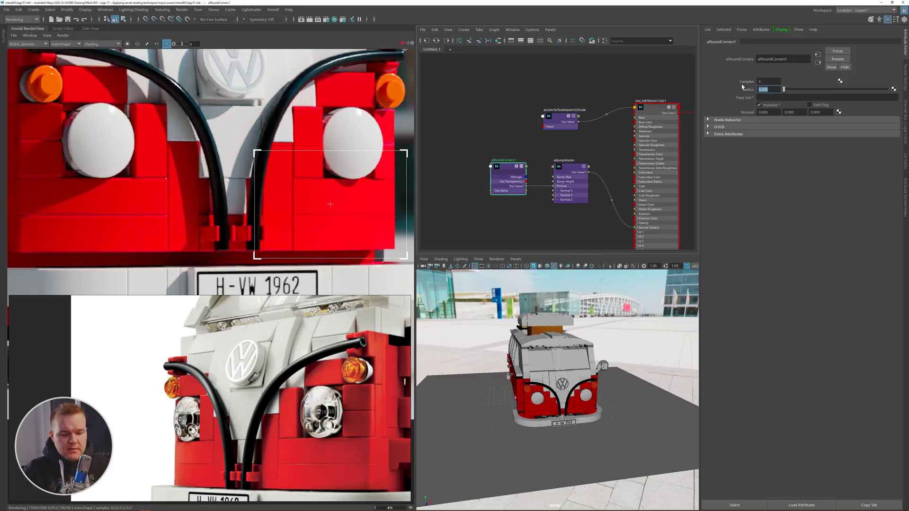
{"action": "type", "text": "0.35"}
{"action": "key", "text": "Return"}
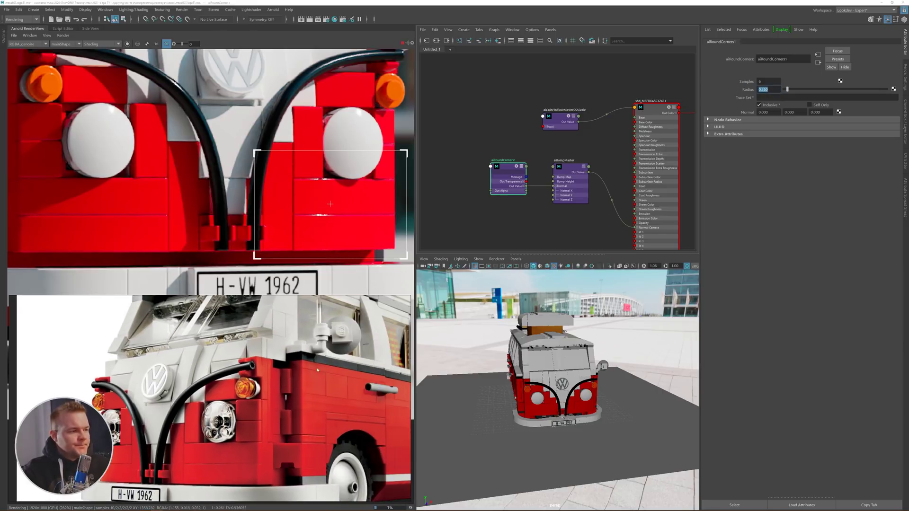
{"action": "scroll", "coordinate": [326, 203], "scroll_direction": "down", "scroll_amount": 2}
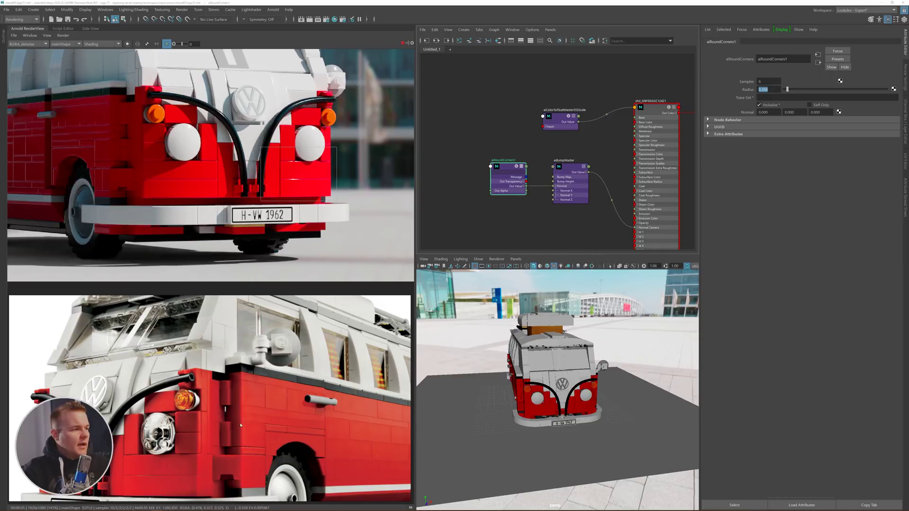
- Set the subsurface weight of the red brick's standard surface material to 1
{"action": "left_click", "coordinate": [552, 229]}
{"action": "middle_click_drag", "start_coordinate": [552, 229], "coordinate": [478, 216], "text": "alt"}
{"action": "left_click", "coordinate": [577, 101]}
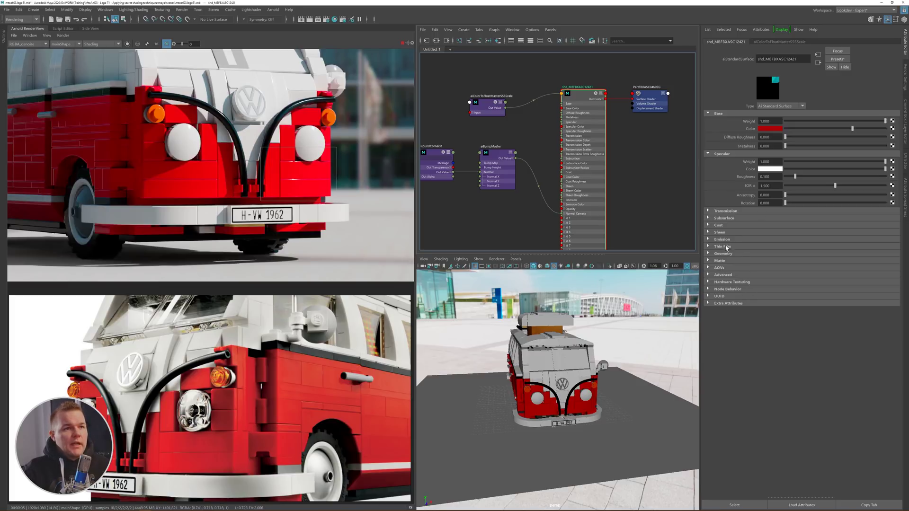
{"action": "left_click", "coordinate": [723, 220]}
{"action": "left_click", "coordinate": [724, 221]}
{"action": "left_click", "coordinate": [724, 221]}
{"action": "left_click", "coordinate": [769, 226]}
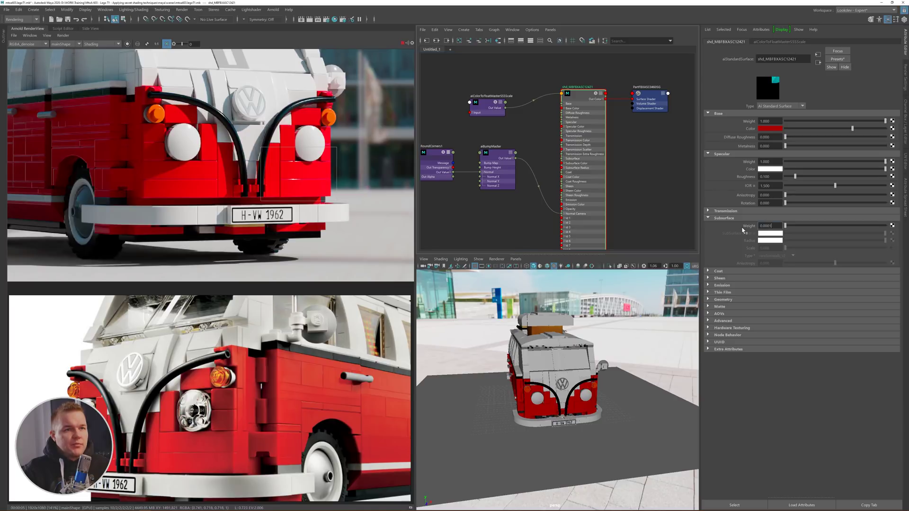
{"action": "key", "text": "ctrl+a"}
{"action": "type", "text": "1"}
{"action": "key", "text": "Return"}
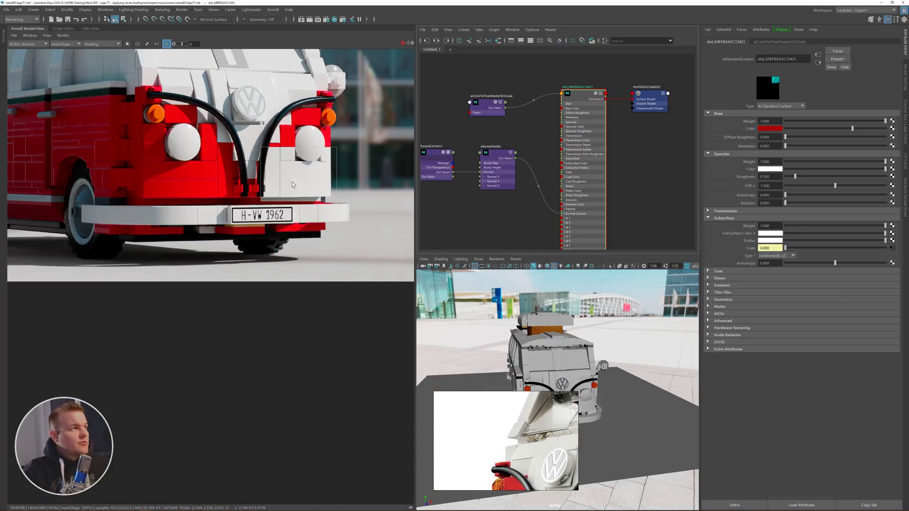
- Evaluate only the loop variable s from the utilities.py script, with the reference viewer moved up over the node graph
{"action": "left_click", "coordinate": [90, 28]}
{"action": "left_click", "coordinate": [63, 29]}
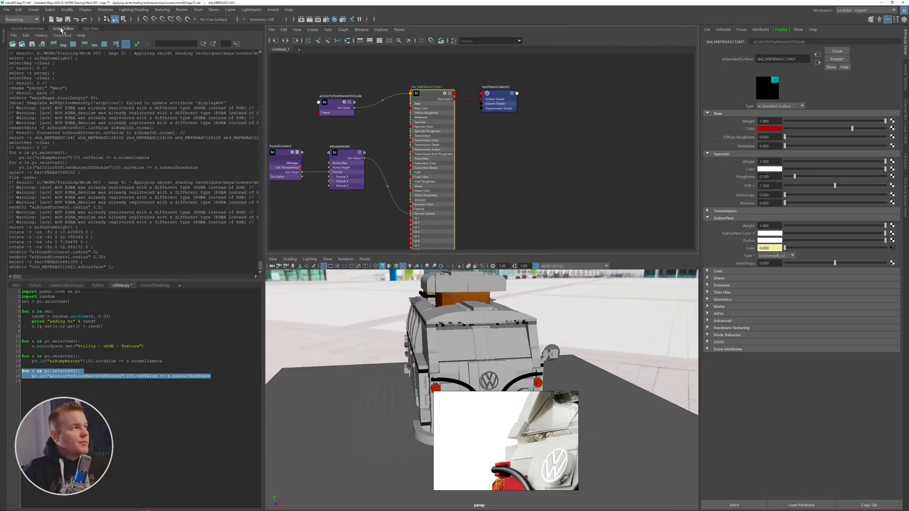
{"action": "left_click", "coordinate": [32, 336]}
{"action": "left_click_drag", "start_coordinate": [517, 437], "coordinate": [637, 143]}
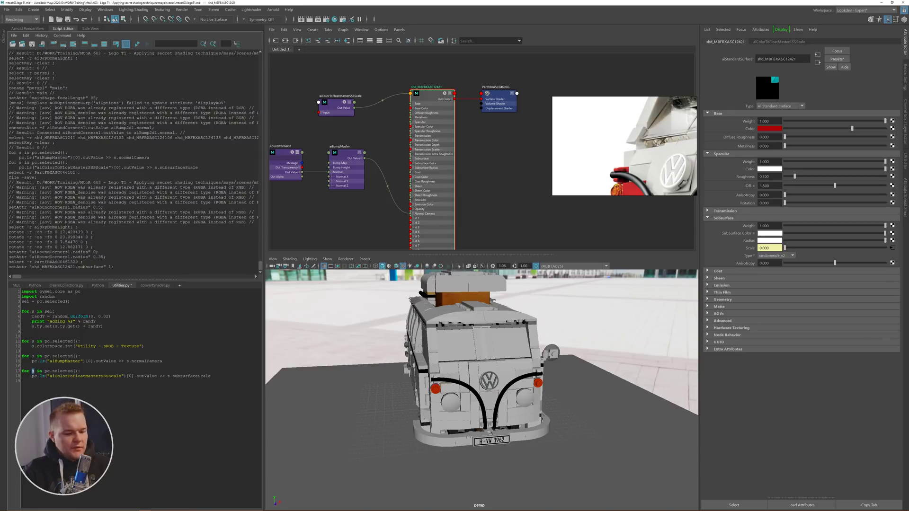
{"action": "key", "text": "ctrl+Return"}
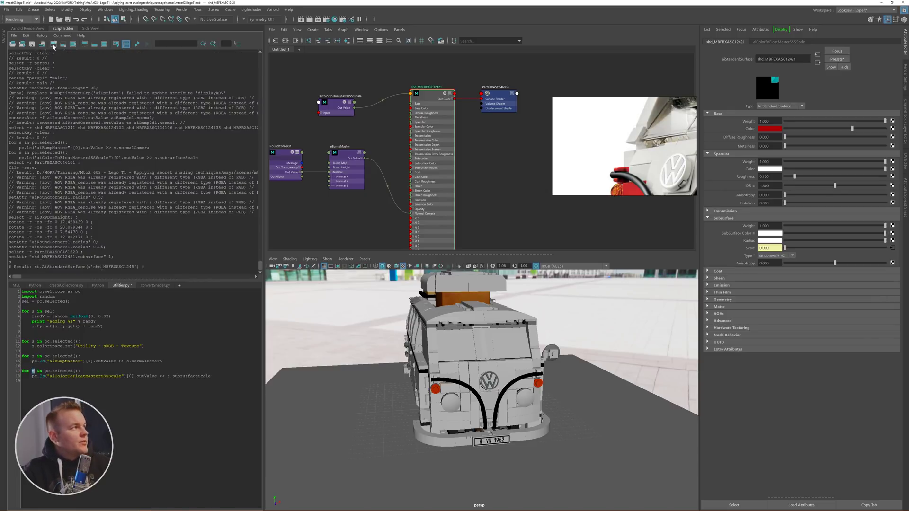
- Select all shd_ materials in the Outliner and duplicate the subsurfaceScale loop at the end of utilities.py
{"action": "left_click", "coordinate": [3, 38]}
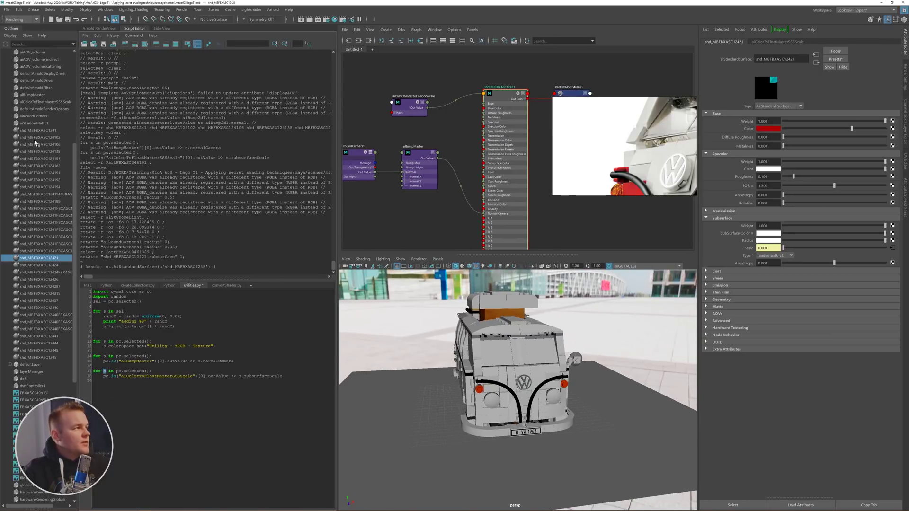
{"action": "left_click_drag", "start_coordinate": [38, 135], "coordinate": [282, 377]}
{"action": "left_click_drag", "start_coordinate": [94, 371], "coordinate": [282, 376]}
{"action": "key", "text": "ctrl+c"}
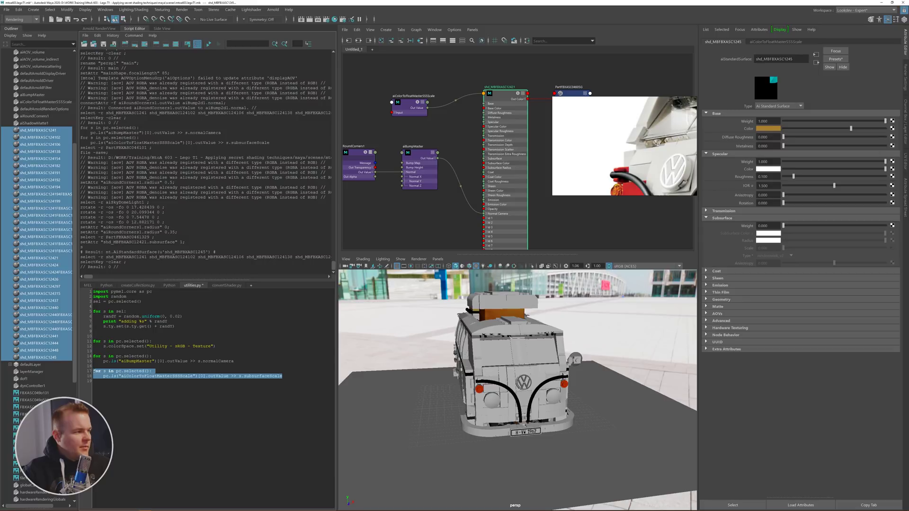
{"action": "left_click", "coordinate": [286, 391]}
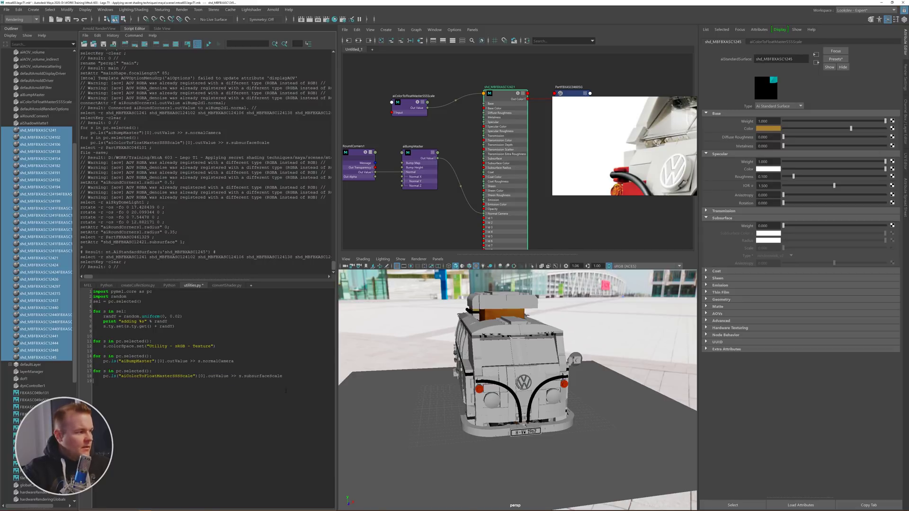
{"action": "key", "text": "Return"}
{"action": "key", "text": "ctrl+v"}
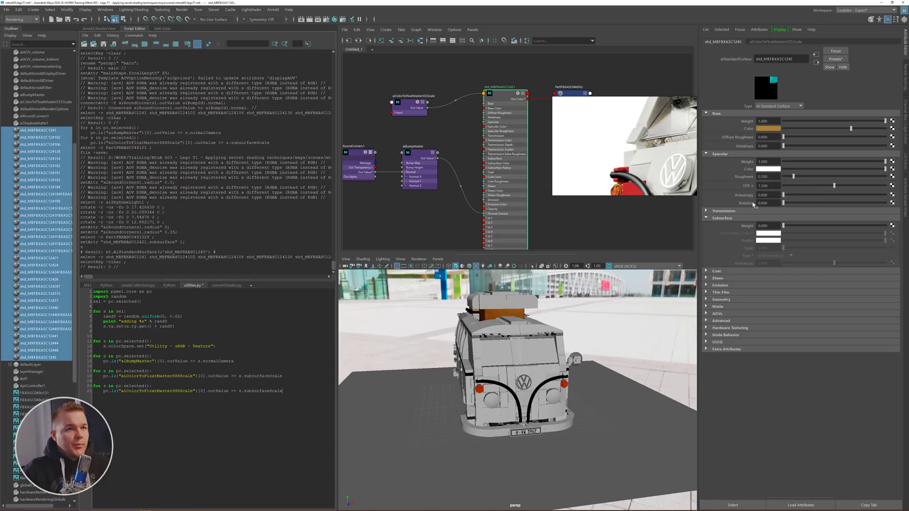
- Nudge the active material's base color, subsurface weight and subsurface color to echo their attribute names, returning the weight to 0
{"action": "left_click_drag", "start_coordinate": [850, 128], "coordinate": [849, 130]}
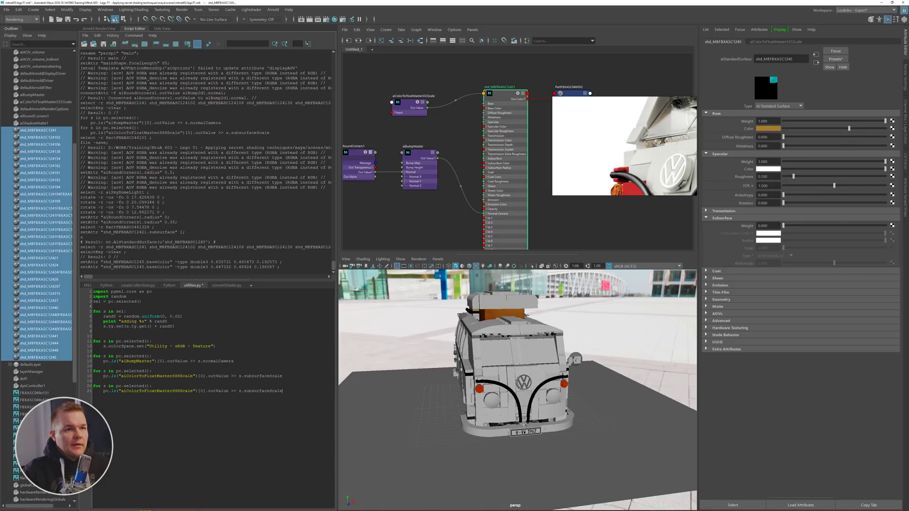
{"action": "left_click_drag", "start_coordinate": [783, 226], "coordinate": [786, 226]}
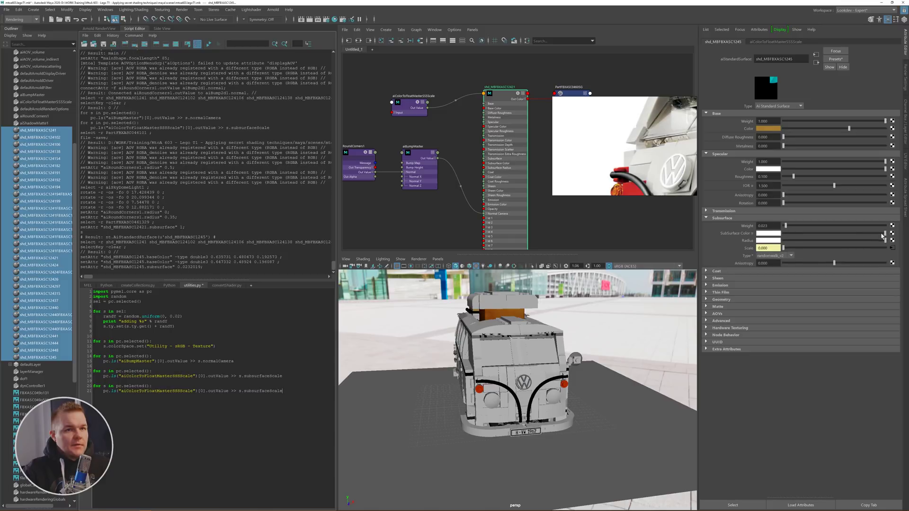
{"action": "left_click_drag", "start_coordinate": [883, 234], "coordinate": [886, 234]}
{"action": "left_click_drag", "start_coordinate": [783, 226], "coordinate": [780, 226]}
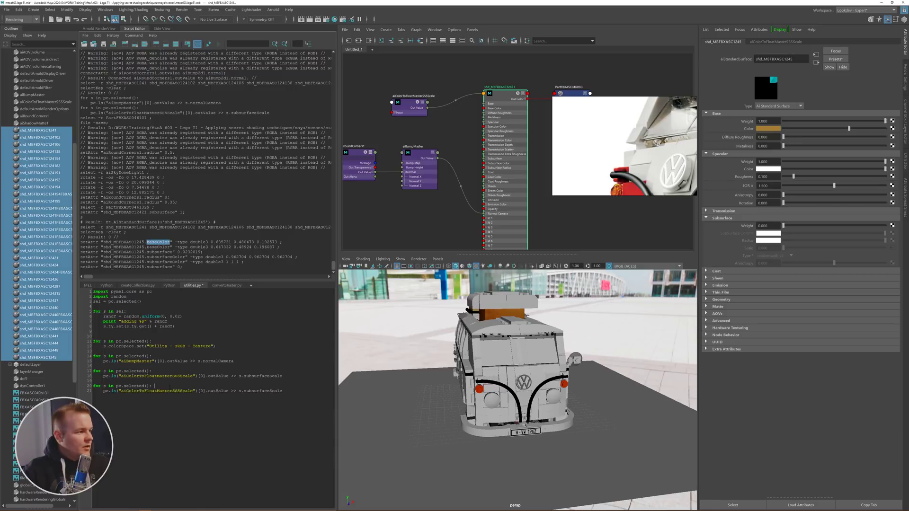
- Write the lines s.baseColor.get() and s.subsurfaceColor.set() at the start of the last loop's body in utilities.py
{"action": "key", "text": "Return"}
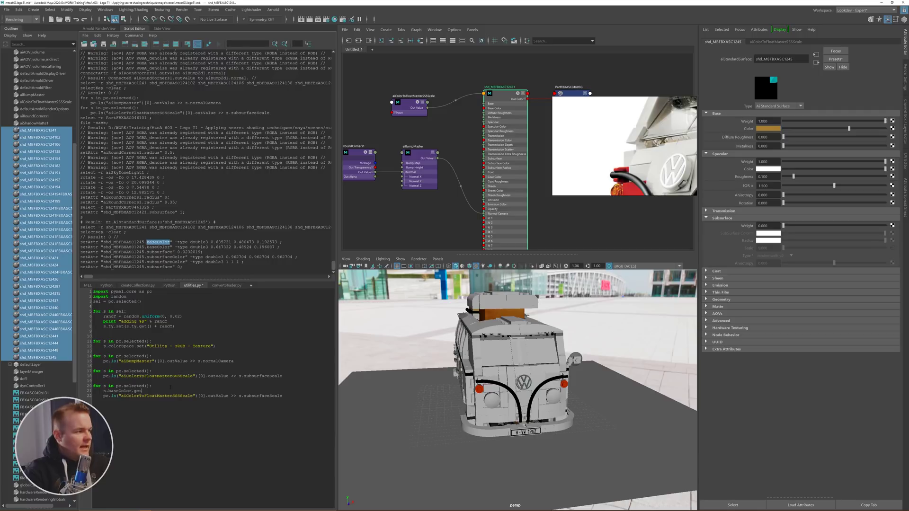
{"action": "key", "text": "Return"}
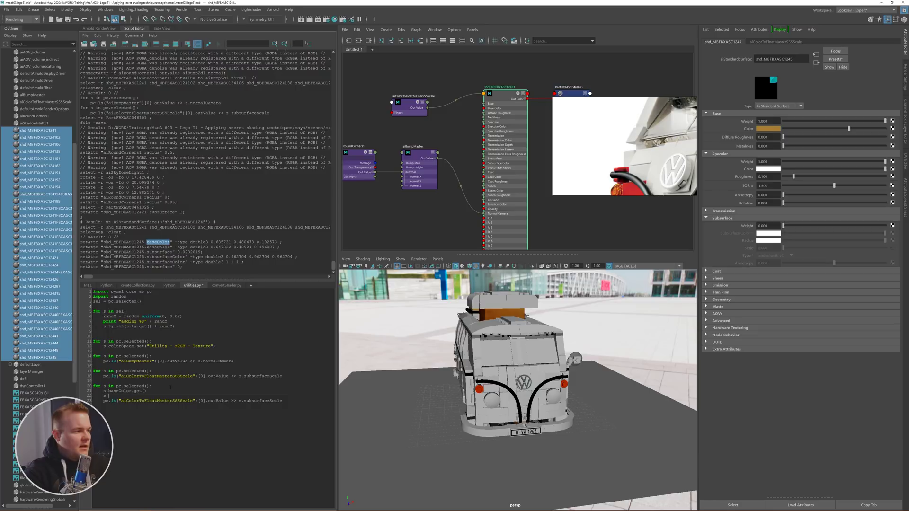
{"action": "double_click", "coordinate": [166, 262]}
{"action": "key", "text": "ctrl+c"}
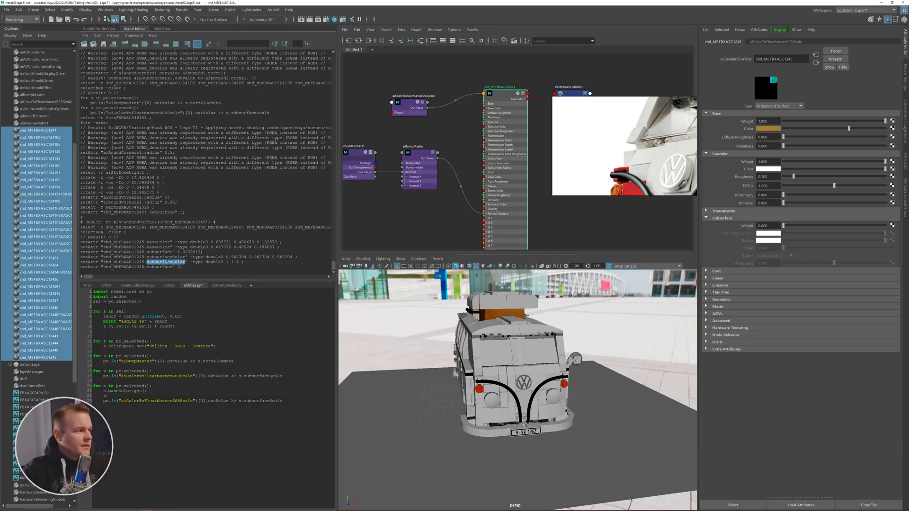
{"action": "type", "text": "s."}
{"action": "key", "text": "ctrl+v"}
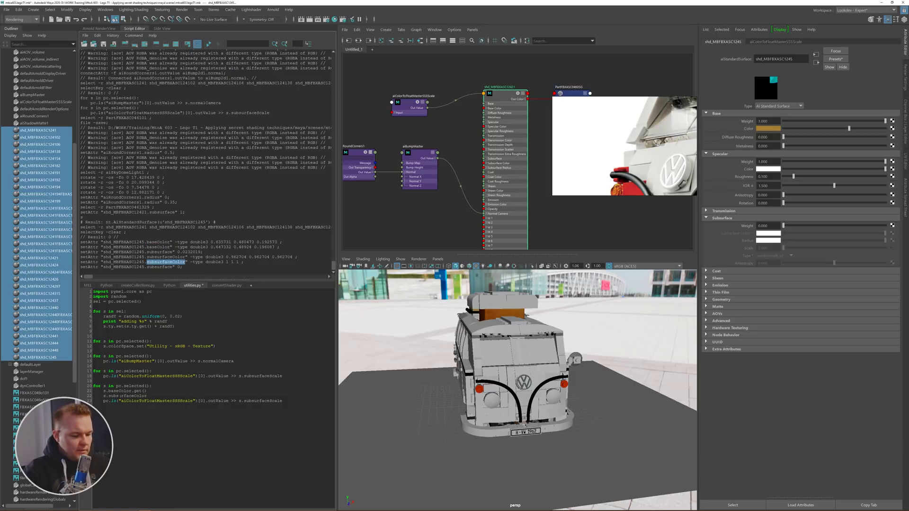
{"action": "type", "text": ".set("}
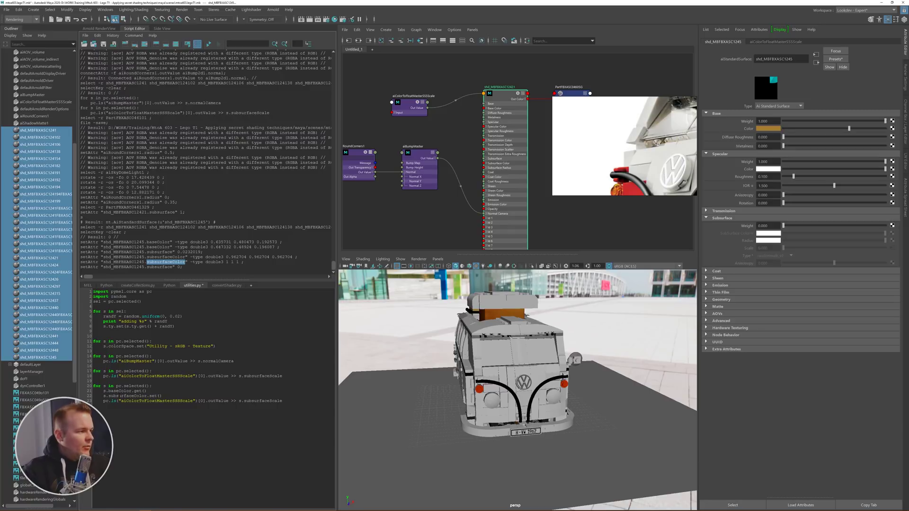
- Combine the two color lines into s.subsurfaceColor.set(s.baseColor.get()) and remove the empty line
{"action": "left_click_drag", "start_coordinate": [103, 390], "coordinate": [147, 391]}
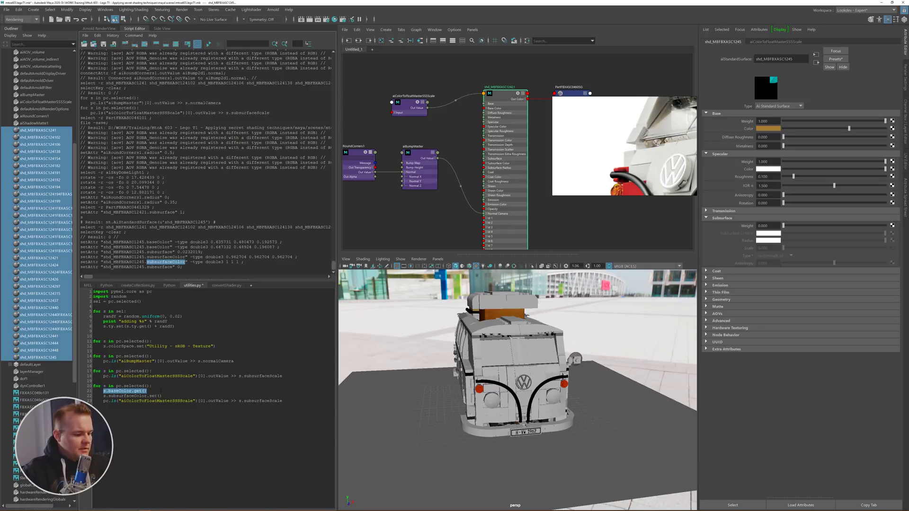
{"action": "key", "text": "ctrl+x"}
{"action": "left_click", "coordinate": [160, 396]}
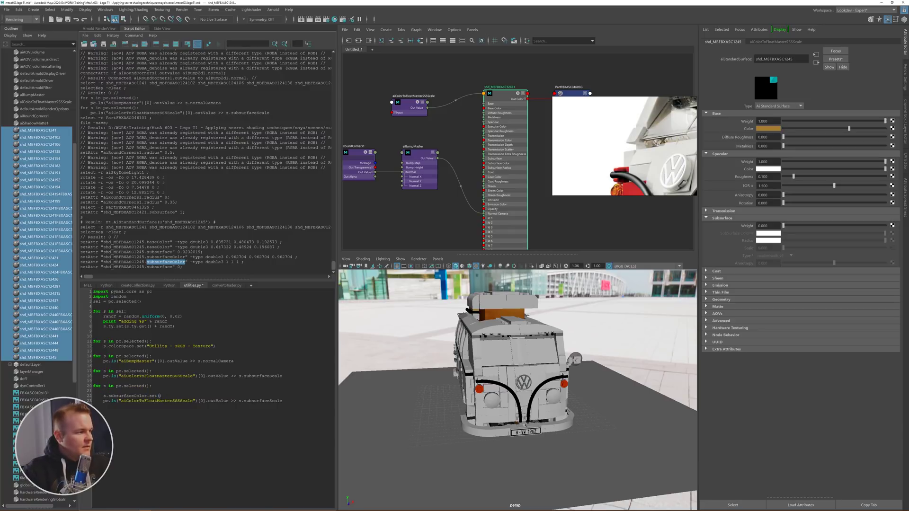
{"action": "key", "text": "ctrl+v"}
{"action": "key", "text": "BackSpace"}
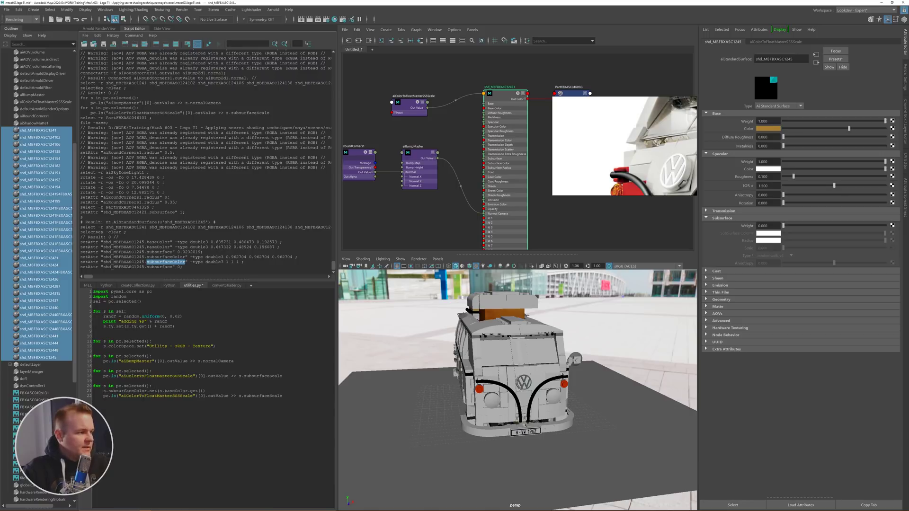
- Duplicate the subsurface color line in the loop and change the copy to s.subsurface.set(1)
{"action": "double_click", "coordinate": [137, 392]}
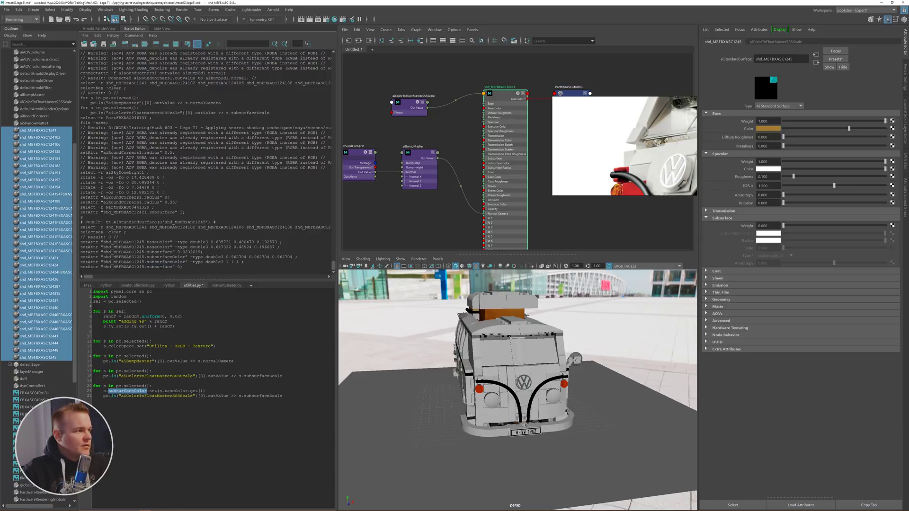
{"action": "double_click", "coordinate": [161, 267]}
{"action": "left_click_drag", "start_coordinate": [216, 390], "coordinate": [123, 391]}
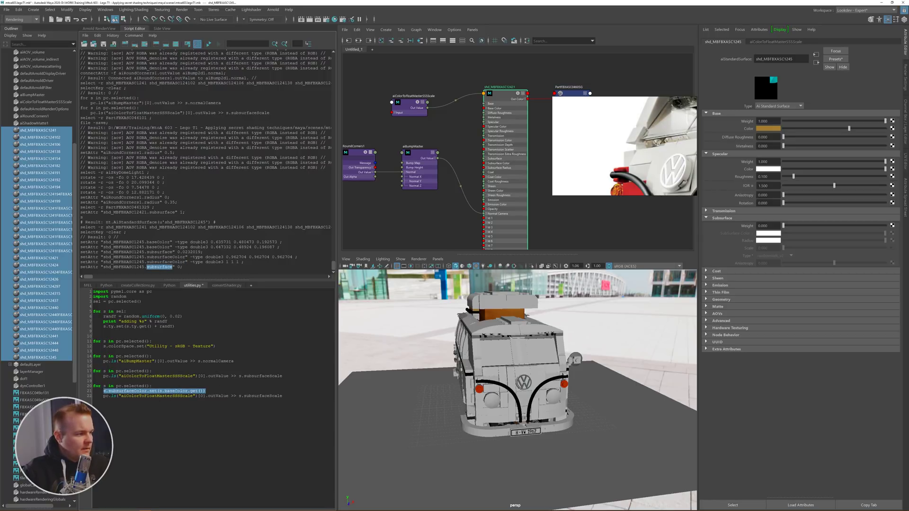
{"action": "key", "text": "End"}
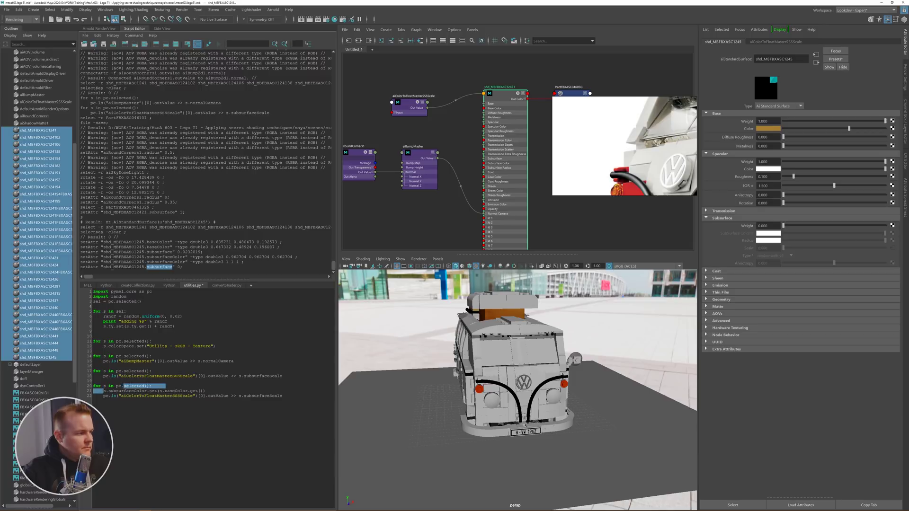
{"action": "key", "text": "shift+Home"}
{"action": "key", "text": "ctrl+c"}
{"action": "key", "text": "End"}
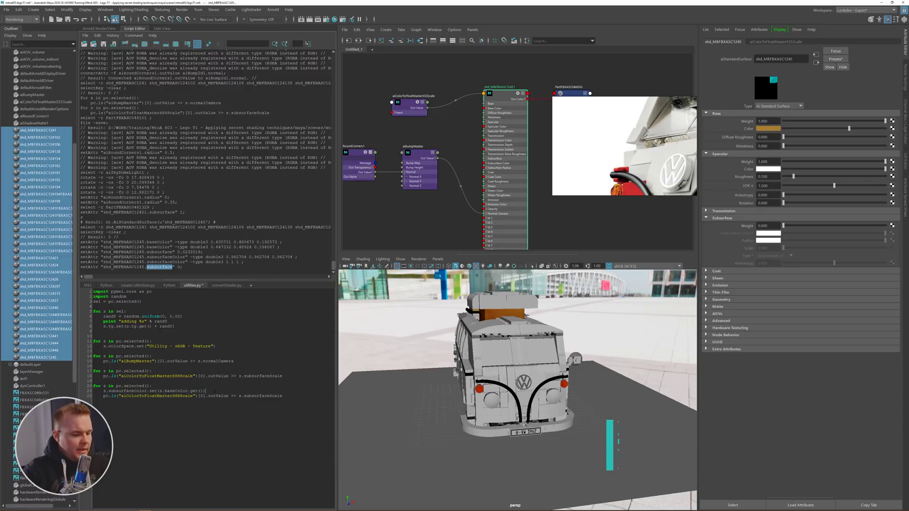
{"action": "key", "text": "Return"}
{"action": "key", "text": "ctrl+v"}
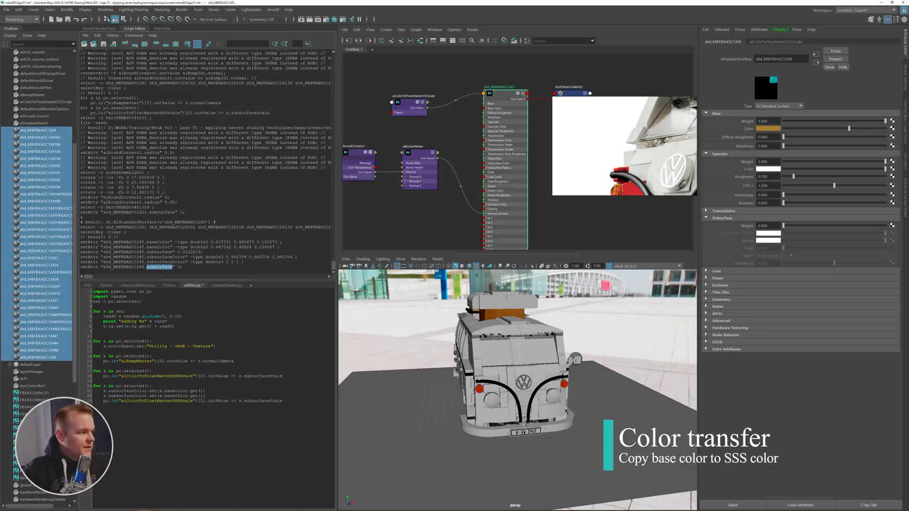
{"action": "left_click_drag", "start_coordinate": [147, 396], "coordinate": [191, 396]}
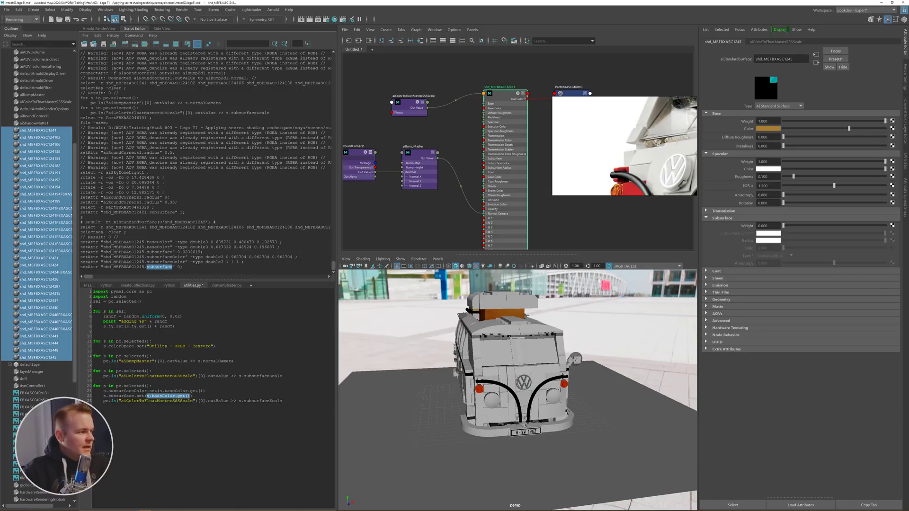
{"action": "type", "text": "1"}
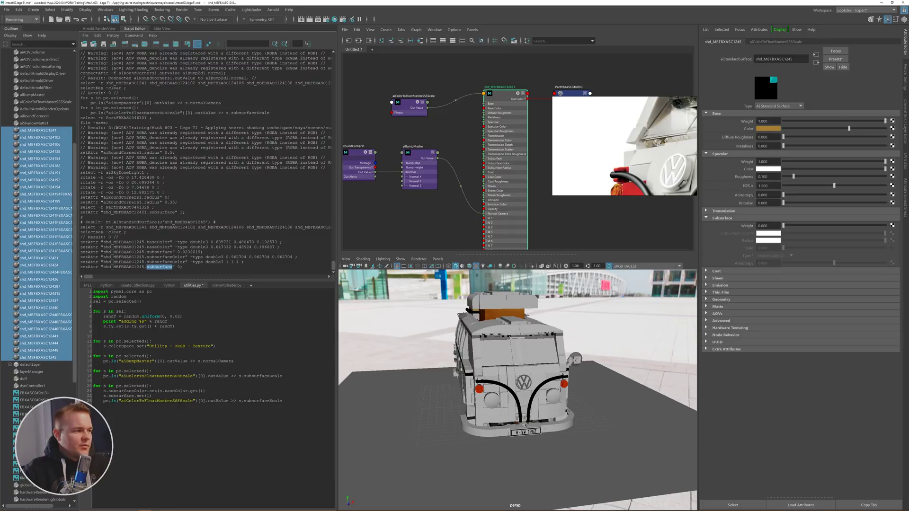
- Delete the loop's subsurface weight and scale lines, run the color transfer loop on all selected materials, and inspect the red material
{"action": "left_click_drag", "start_coordinate": [206, 390], "coordinate": [288, 401]}
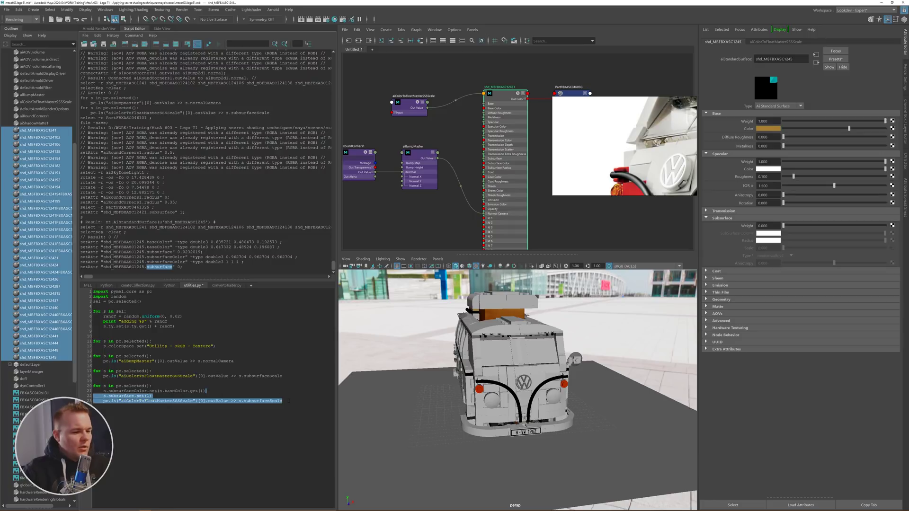
{"action": "key", "text": "BackSpace"}
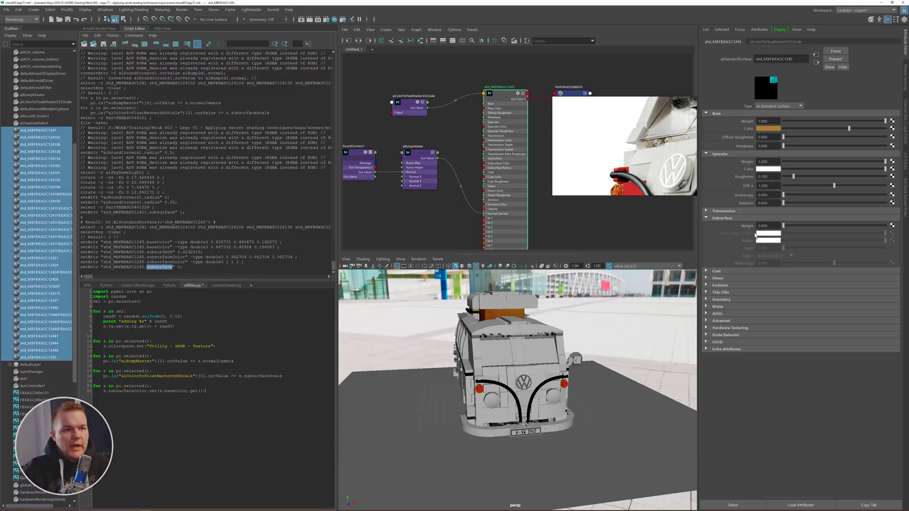
{"action": "left_click_drag", "start_coordinate": [206, 392], "coordinate": [93, 386]}
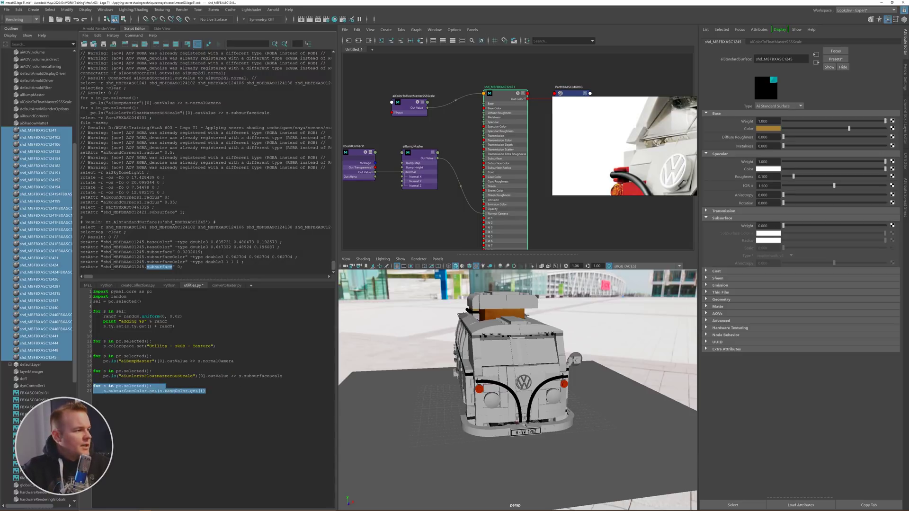
{"action": "key", "text": "ctrl+Return"}
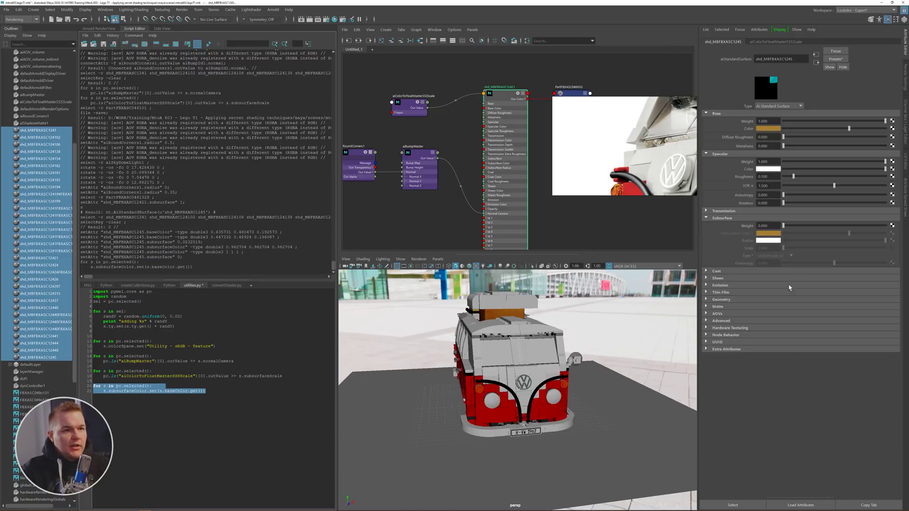
{"action": "left_click", "coordinate": [509, 103]}
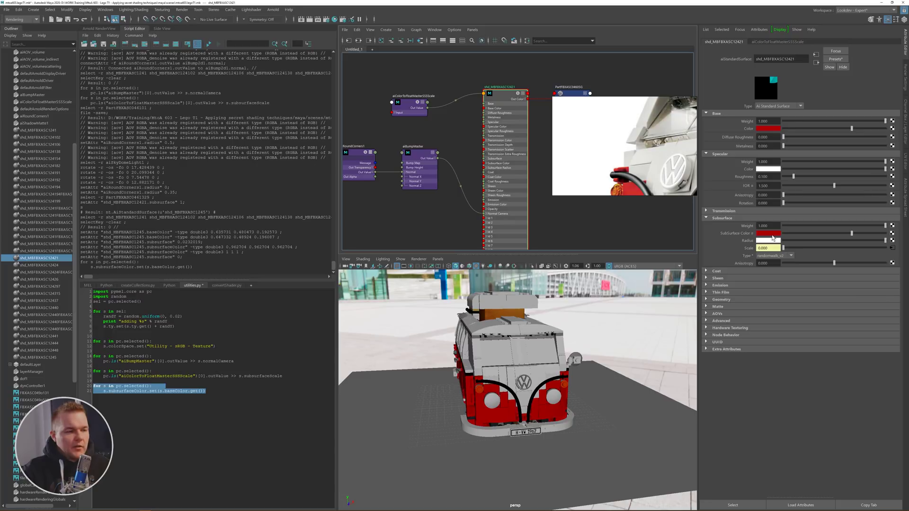
- Show the Arnold RenderView without the Outliner, and place the reference image below the render, enlarged to show the camper's front
{"action": "left_click", "coordinate": [98, 29]}
{"action": "left_click", "coordinate": [11, 28]}
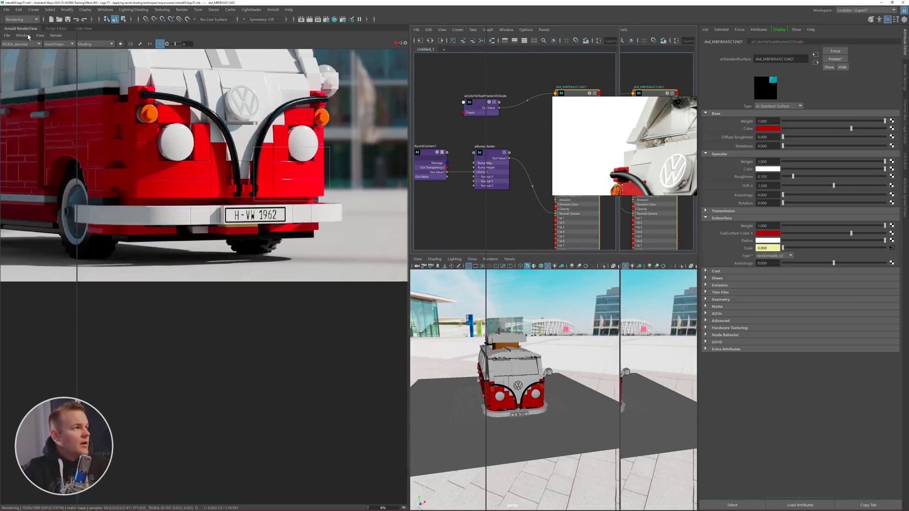
{"action": "left_click_drag", "start_coordinate": [616, 114], "coordinate": [71, 300]}
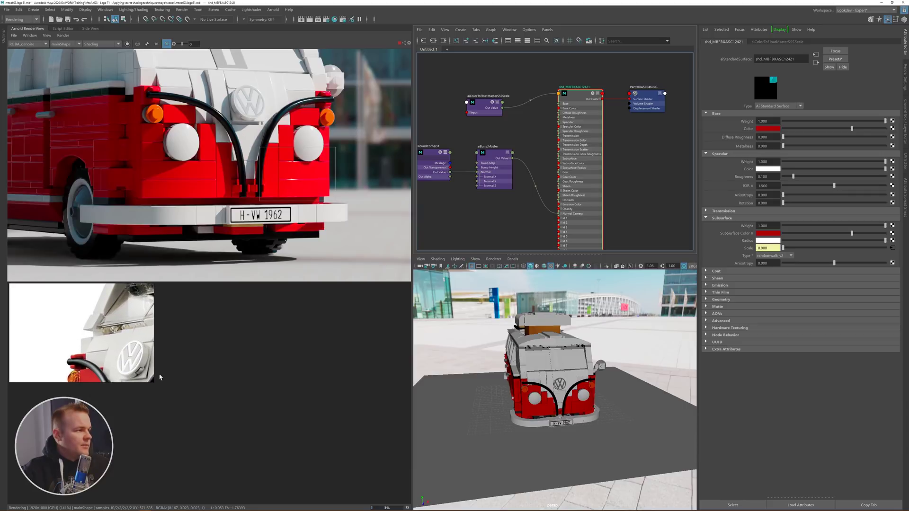
{"action": "left_click_drag", "start_coordinate": [151, 379], "coordinate": [397, 483]}
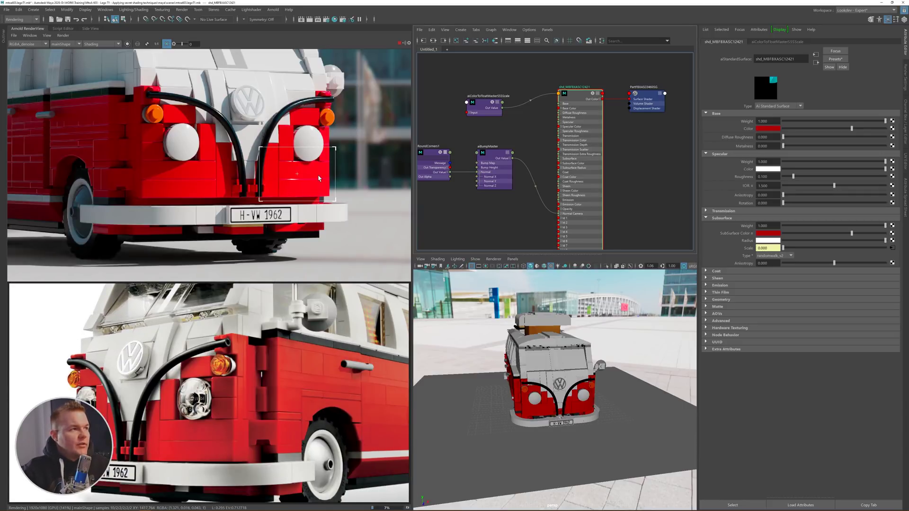
- Open the front red brick's material, and set the aiColorToFloatMasterSSSScale input to a value of 0.25 with color management off
{"action": "left_click", "coordinate": [293, 179]}
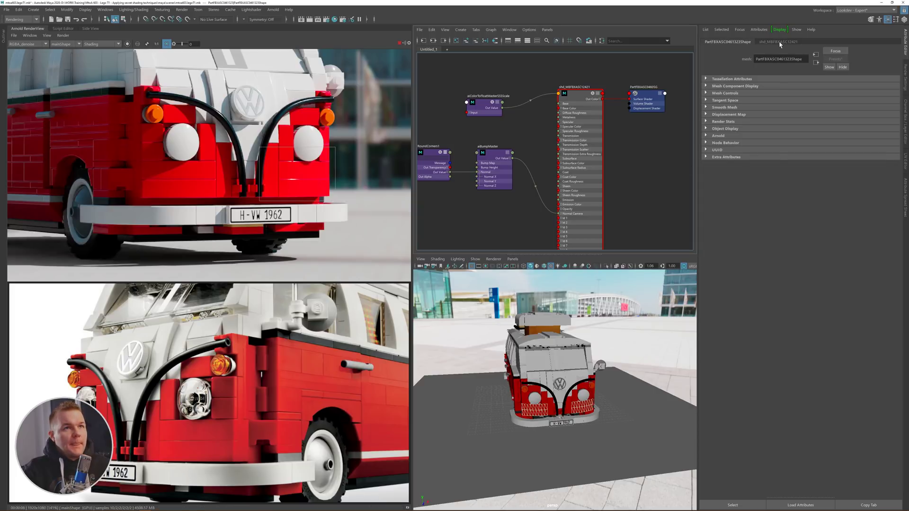
{"action": "left_click", "coordinate": [779, 42]}
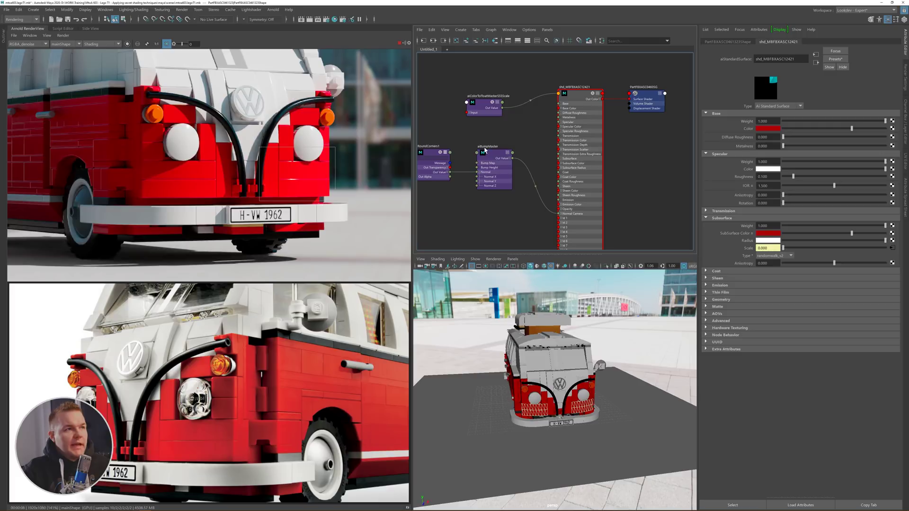
{"action": "middle_click_drag", "start_coordinate": [505, 135], "coordinate": [525, 150]}
{"action": "left_click", "coordinate": [506, 125]}
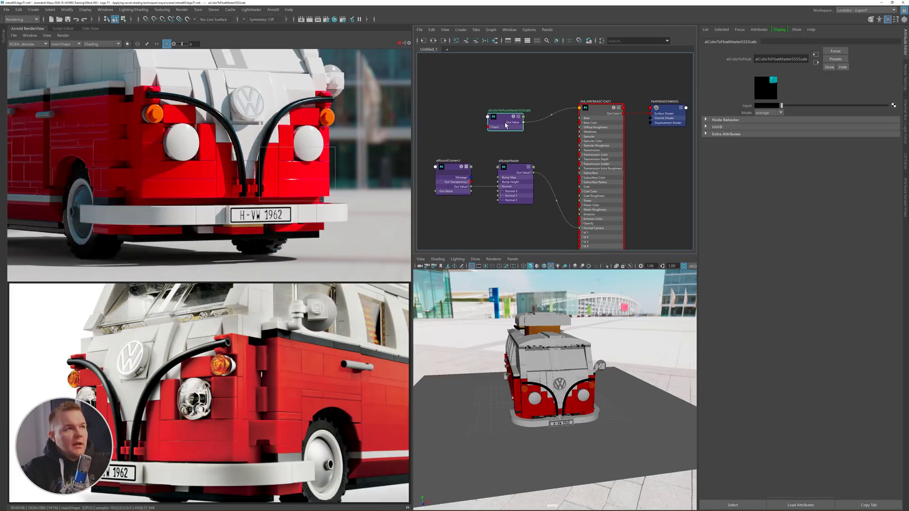
{"action": "left_click", "coordinate": [770, 105]}
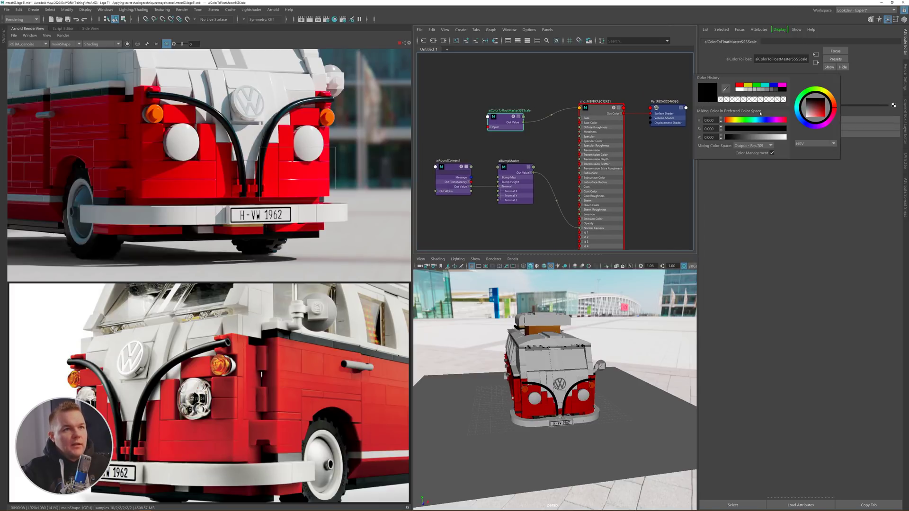
{"action": "left_click", "coordinate": [772, 153]}
{"action": "left_click", "coordinate": [709, 137]}
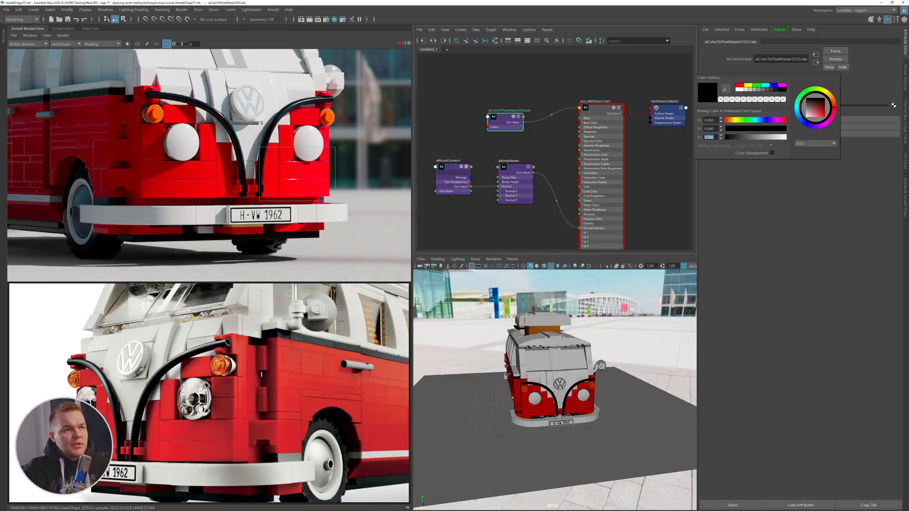
{"action": "type", "text": "0.25"}
{"action": "key", "text": "Return"}
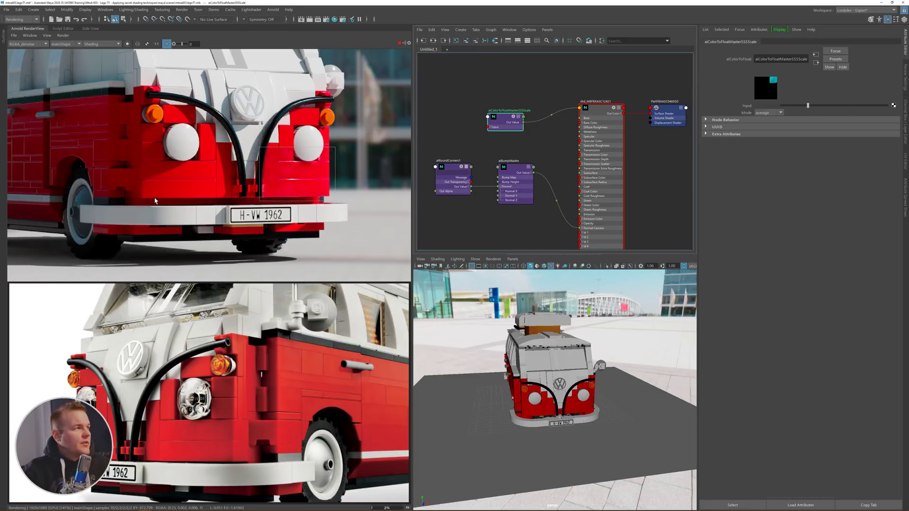
- Turn off the render crop region and compare the full render of the camper's red front with the reference
{"action": "left_click_drag", "start_coordinate": [125, 140], "coordinate": [155, 200]}
{"action": "left_click", "coordinate": [166, 43]}
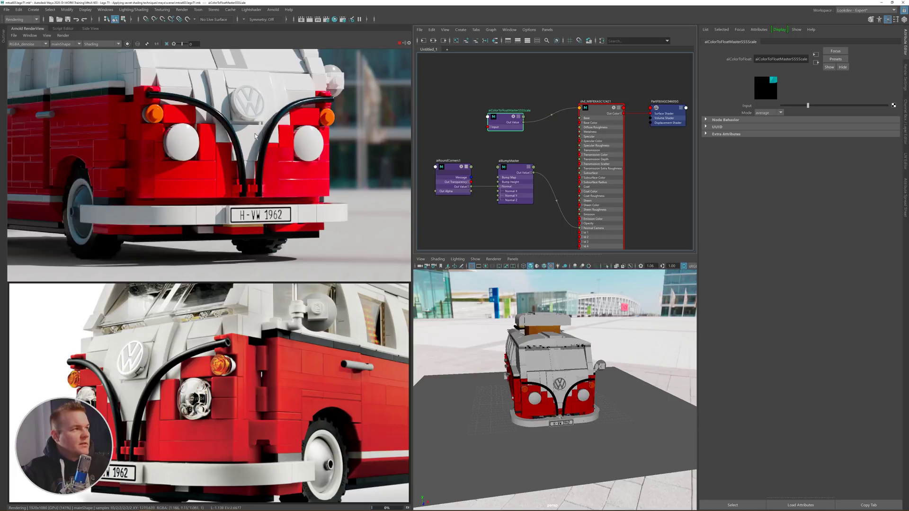
{"action": "scroll", "coordinate": [308, 135], "scroll_direction": "down", "scroll_amount": 3}
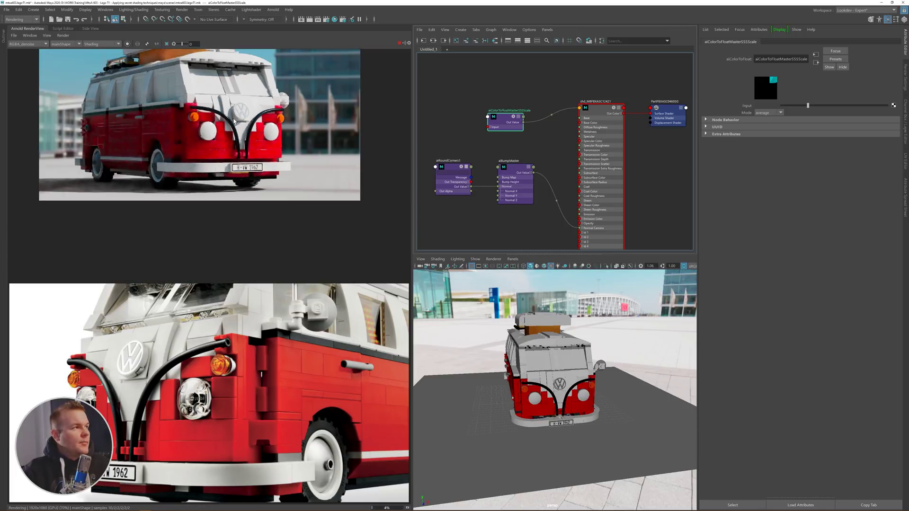
{"action": "scroll", "coordinate": [259, 143], "scroll_direction": "up", "scroll_amount": 3}
{"action": "middle_click_drag", "start_coordinate": [274, 145], "coordinate": [290, 165]}
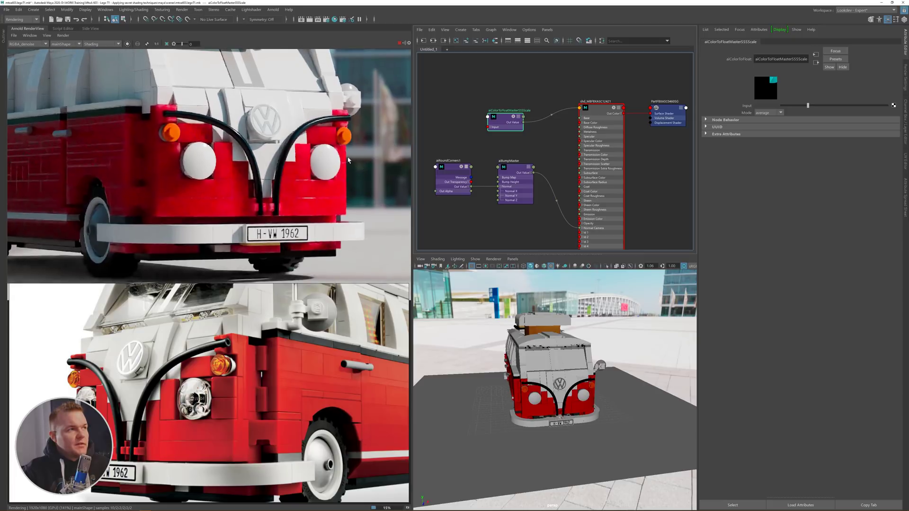
- Limit the render to the camper's lower front corner and tint the red brick material's subsurface radius light red
{"action": "middle_click_drag", "start_coordinate": [351, 149], "coordinate": [345, 154]}
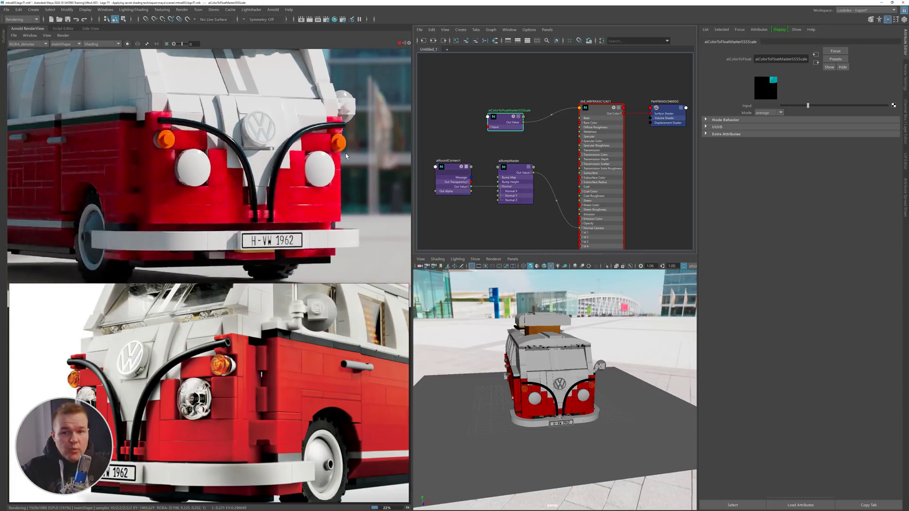
{"action": "left_click_drag", "start_coordinate": [367, 163], "coordinate": [271, 231], "text": "ctrl"}
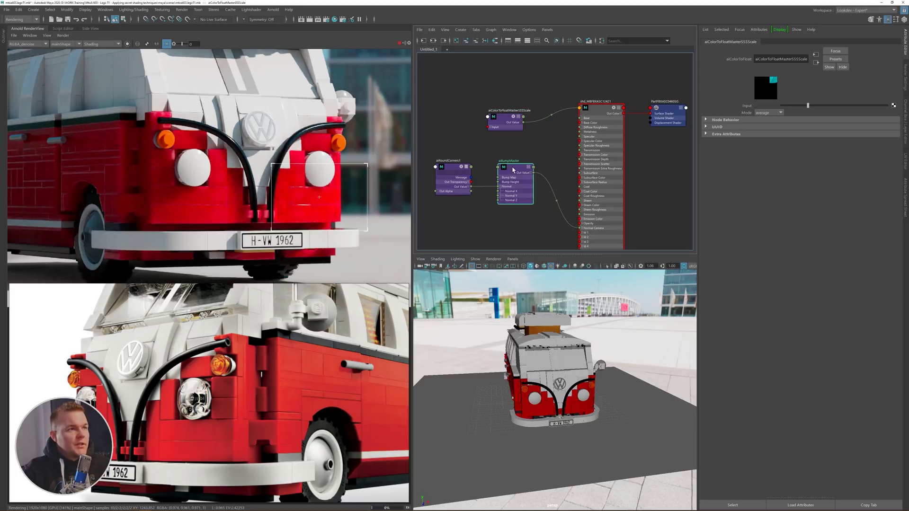
{"action": "left_click", "coordinate": [606, 126]}
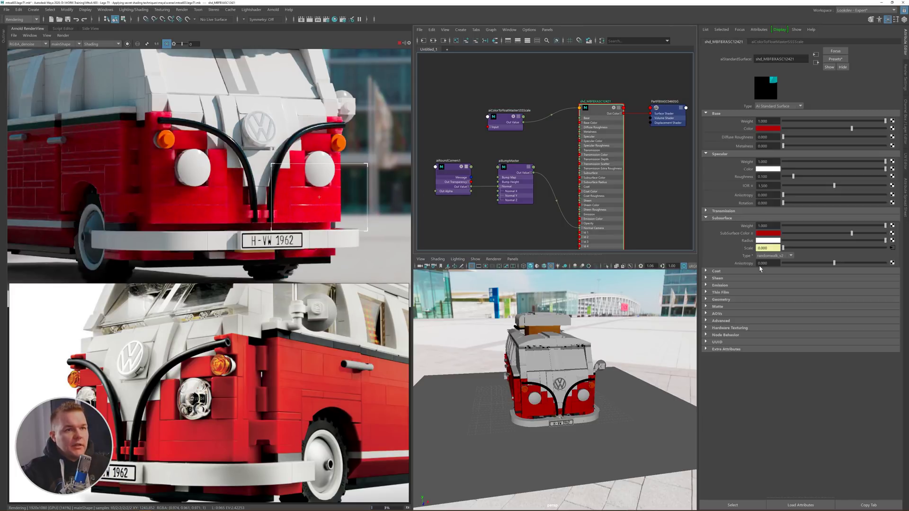
{"action": "left_click", "coordinate": [773, 241]}
{"action": "left_click", "coordinate": [772, 241]}
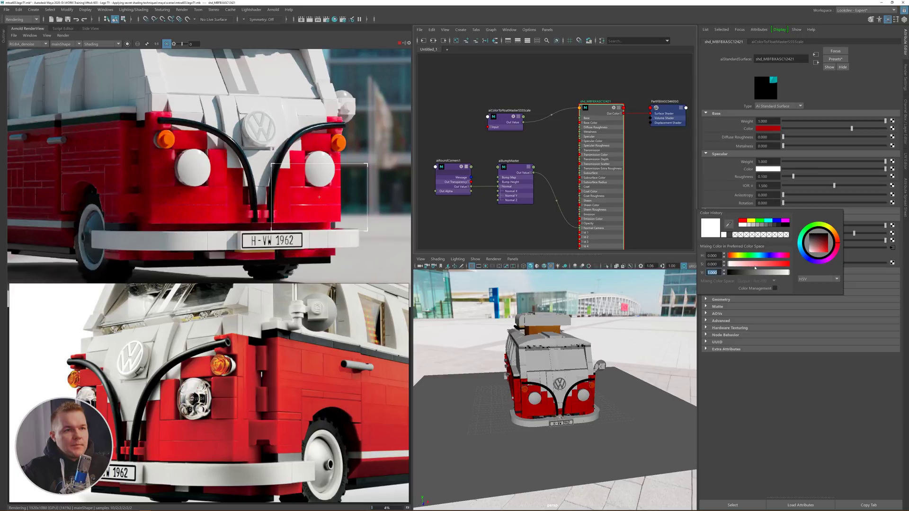
{"action": "left_click_drag", "start_coordinate": [758, 265], "coordinate": [773, 271]}
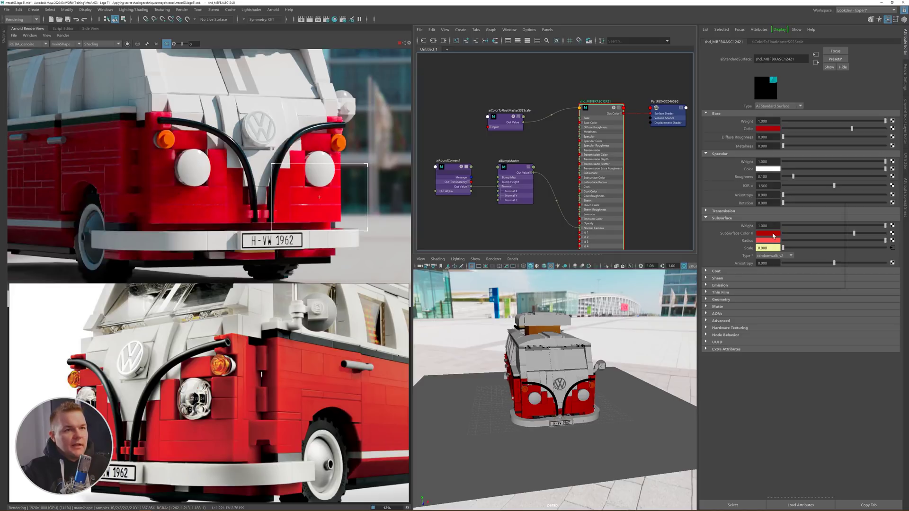
- Darken the red material's subsurface color to deep red and check it in render crops of the camper's front and side
{"action": "left_click", "coordinate": [770, 235]}
{"action": "left_click", "coordinate": [786, 257]}
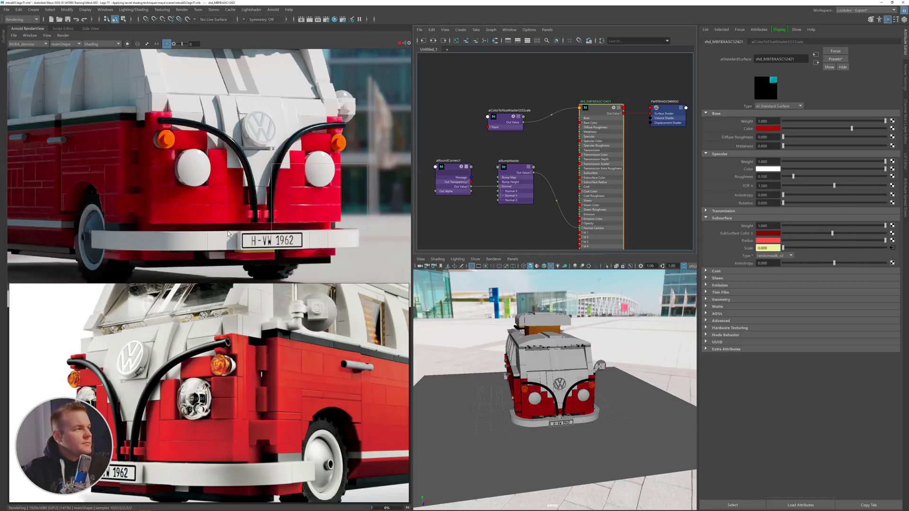
{"action": "left_click_drag", "start_coordinate": [235, 239], "coordinate": [134, 148]}
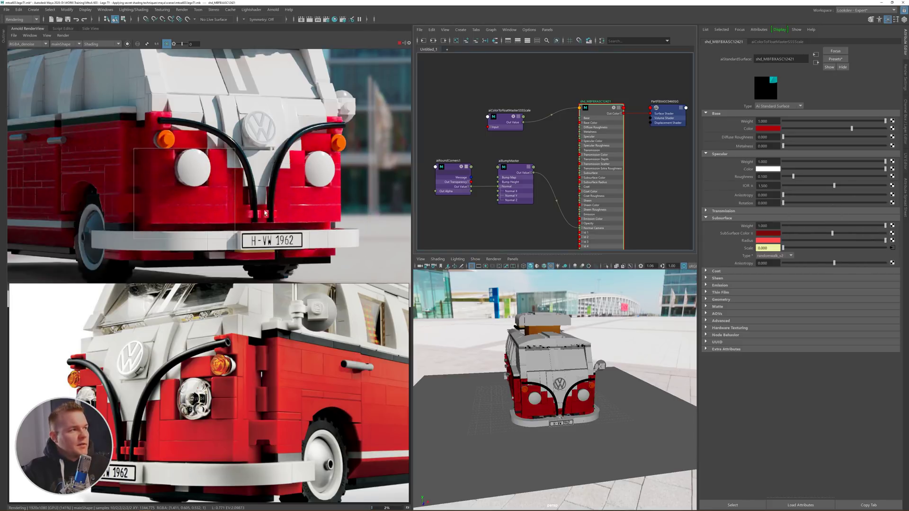
{"action": "middle_click_drag", "start_coordinate": [307, 235], "coordinate": [394, 248]}
{"action": "mouse_move", "coordinate": [173, 136]}
{"action": "left_mouse_down"}
{"action": "mouse_move", "coordinate": [242, 203]}
{"action": "mouse_move", "coordinate": [287, 217]}
{"action": "left_mouse_up"}
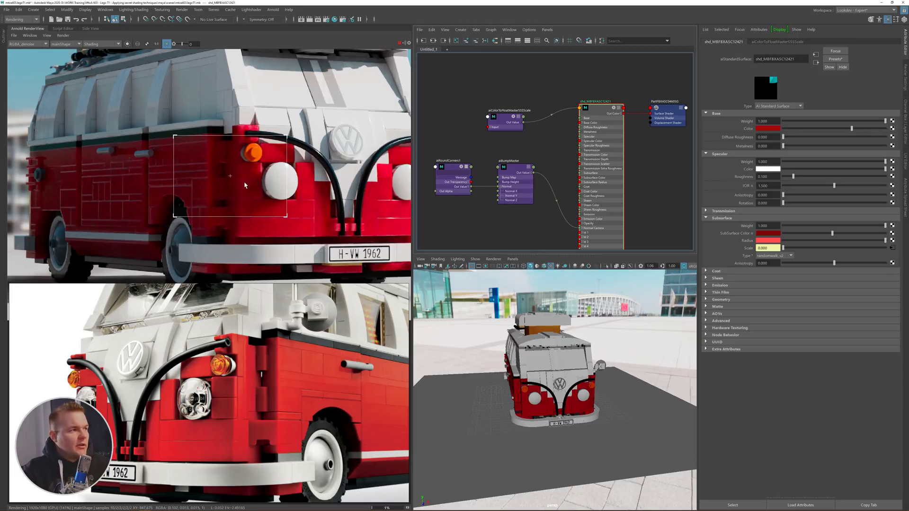
{"action": "middle_click_drag", "start_coordinate": [334, 209], "coordinate": [281, 189]}
{"action": "scroll", "coordinate": [281, 189], "scroll_direction": "down", "scroll_amount": 2}
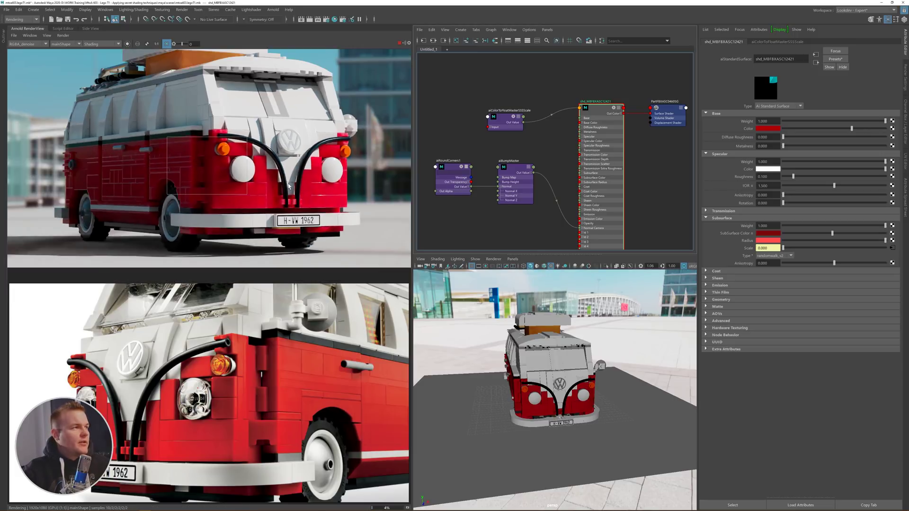
{"action": "left_click", "coordinate": [289, 197]}
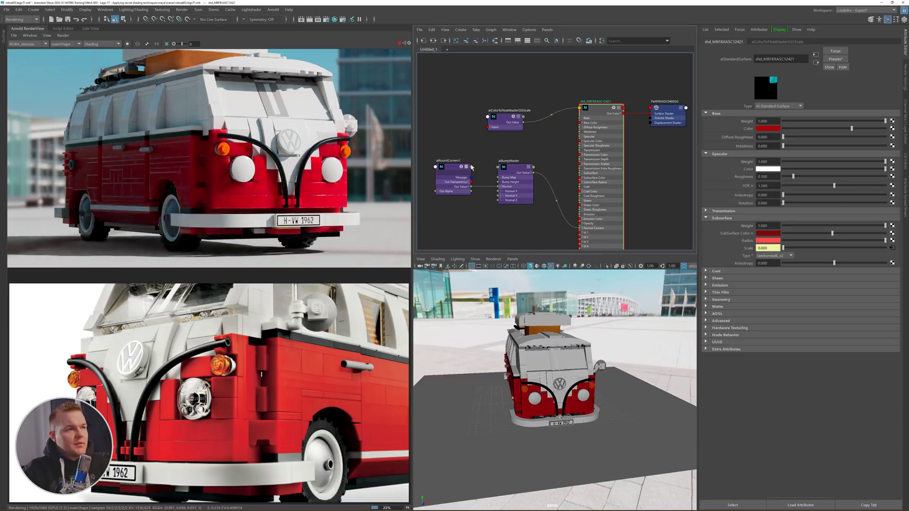
- Lower the aiColorToFloatMasterSSSScale input and check the red bricks in render crops of the camper's front and side
{"action": "left_click", "coordinate": [505, 122]}
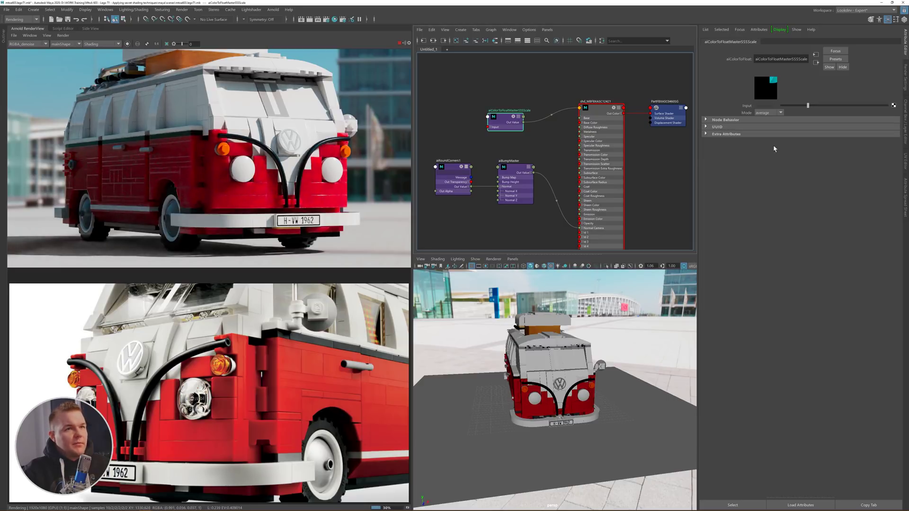
{"action": "left_click", "coordinate": [795, 106]}
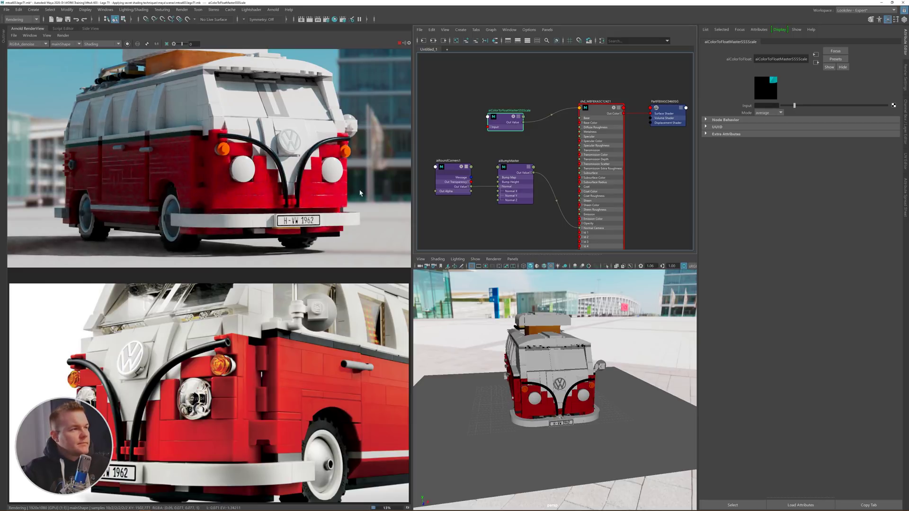
{"action": "left_click_drag", "start_coordinate": [292, 211], "coordinate": [357, 169]}
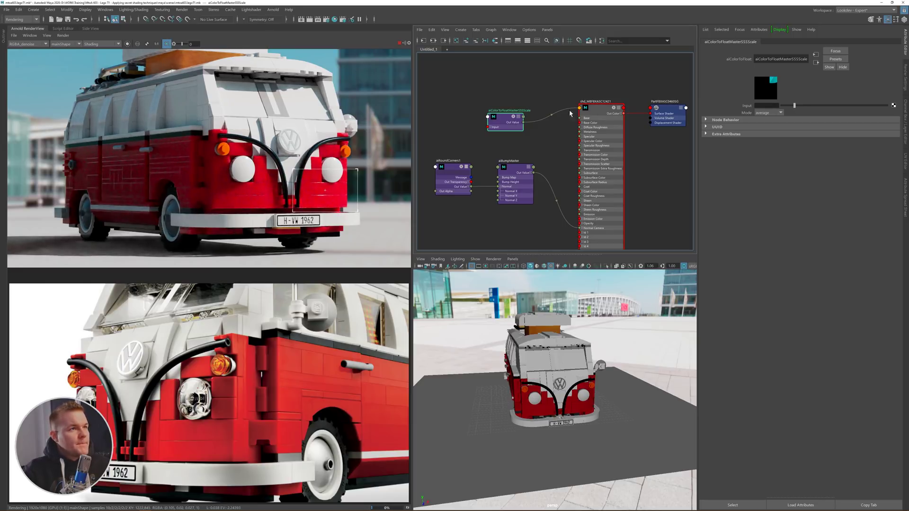
{"action": "left_click", "coordinate": [594, 110]}
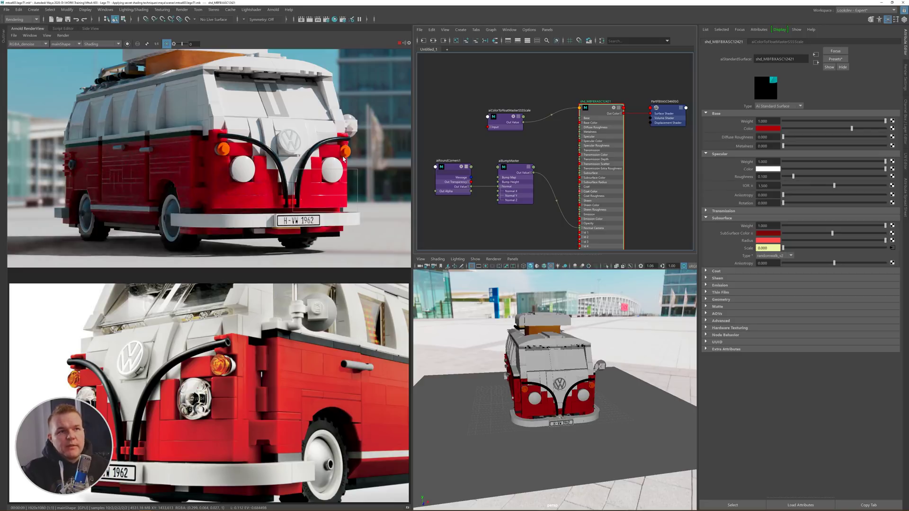
{"action": "left_click_drag", "start_coordinate": [165, 132], "coordinate": [223, 200]}
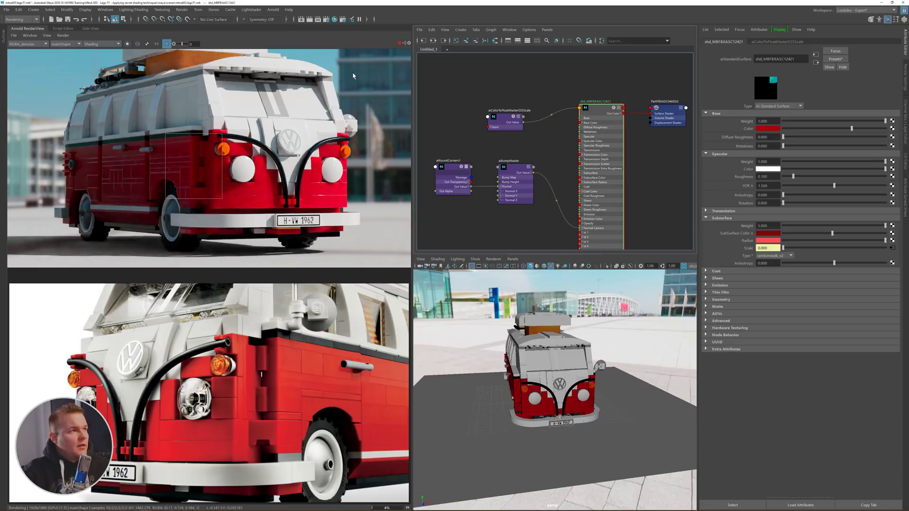
- Limit the render to the windshield corner, open the white brick's material, and set its subsurface weight to 1
{"action": "left_click_drag", "start_coordinate": [352, 73], "coordinate": [297, 145]}
{"action": "left_click", "coordinate": [334, 104]}
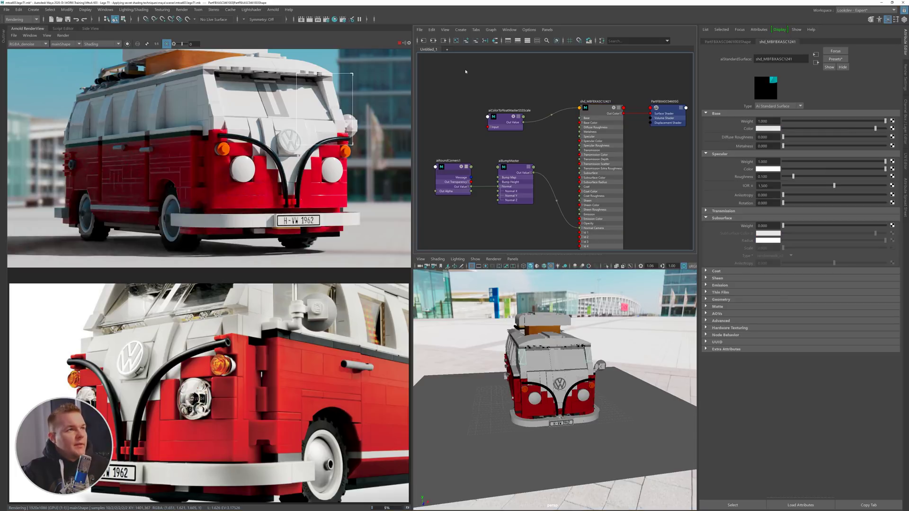
{"action": "key", "text": "Tab"}
{"action": "key", "text": "Escape"}
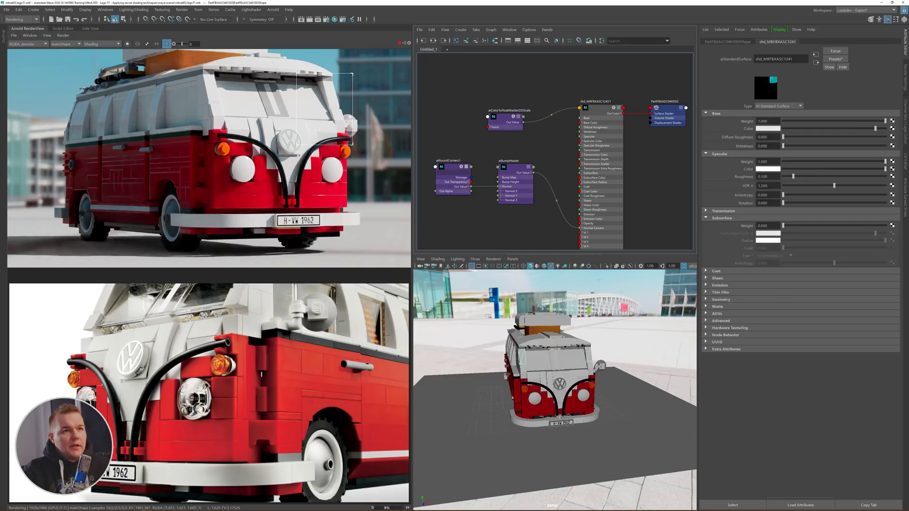
{"action": "middle_click_drag", "start_coordinate": [520, 230], "coordinate": [512, 141]}
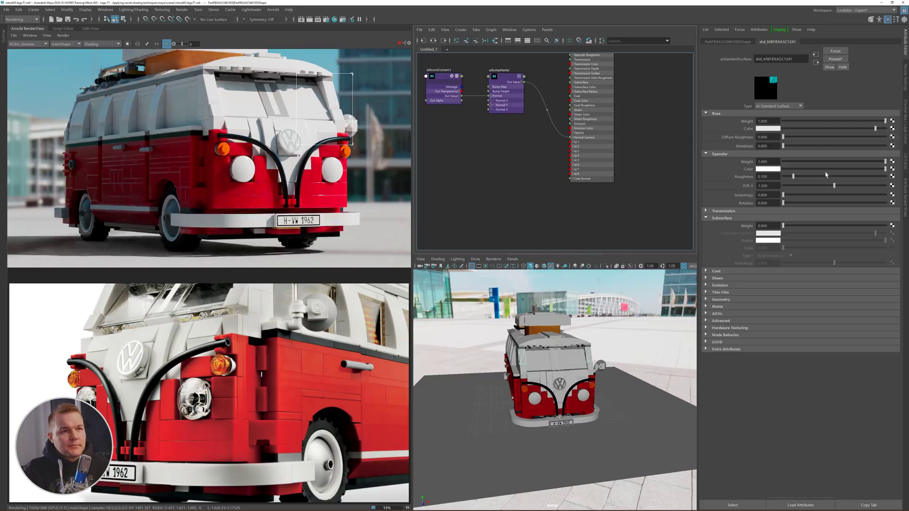
{"action": "left_click", "coordinate": [768, 225]}
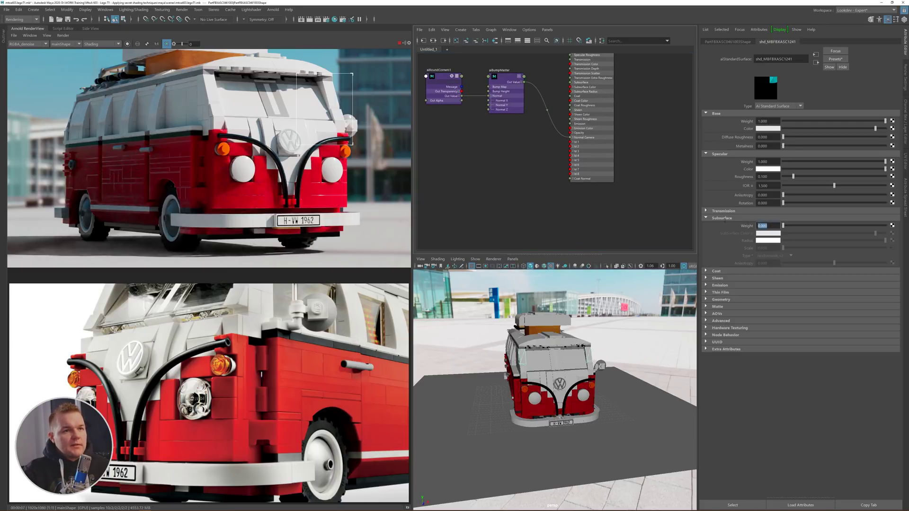
{"action": "type", "text": "1"}
{"action": "key", "text": "Return"}
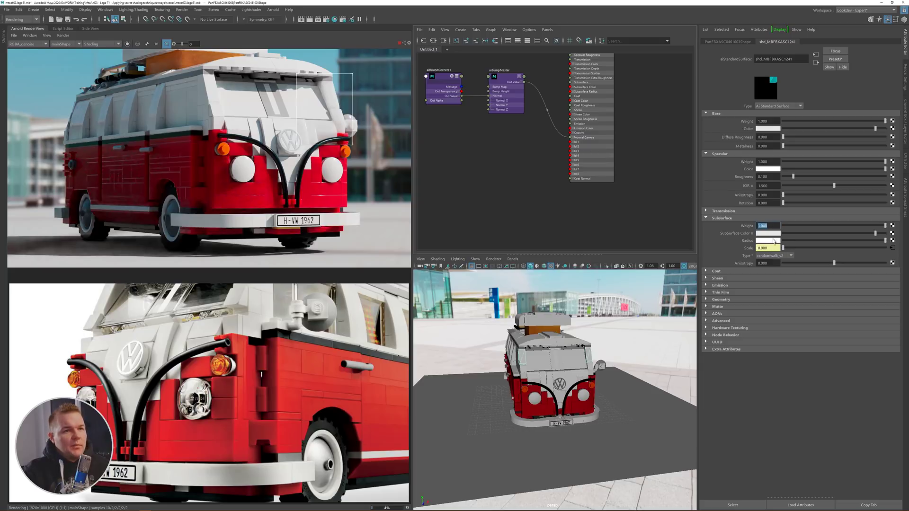
- Set the white material's subsurface color to a pale yellow with hue 49.455 and saturation 0.225
{"action": "left_click", "coordinate": [769, 234]}
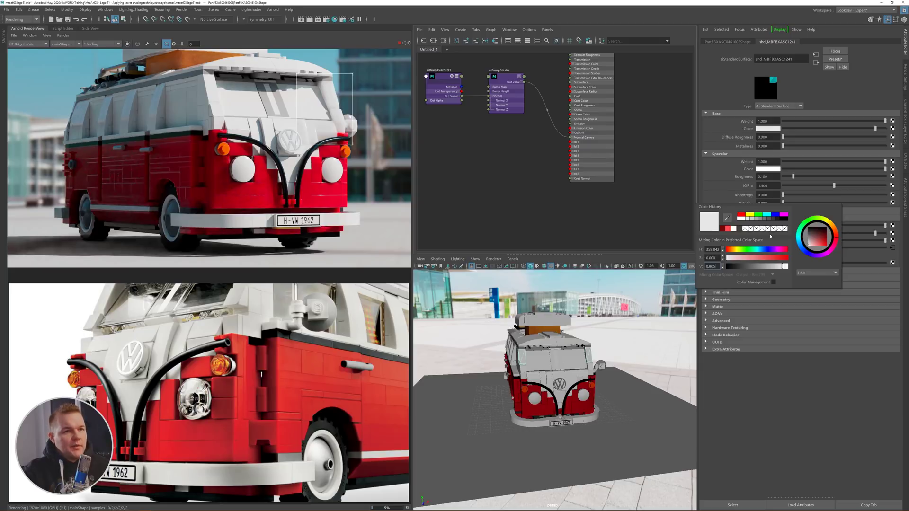
{"action": "left_click", "coordinate": [741, 259]}
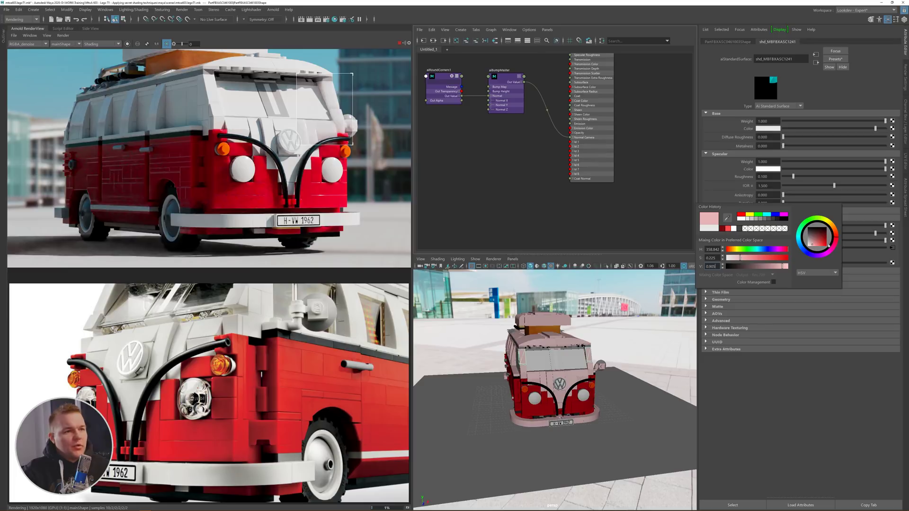
{"action": "left_click", "coordinate": [831, 226]}
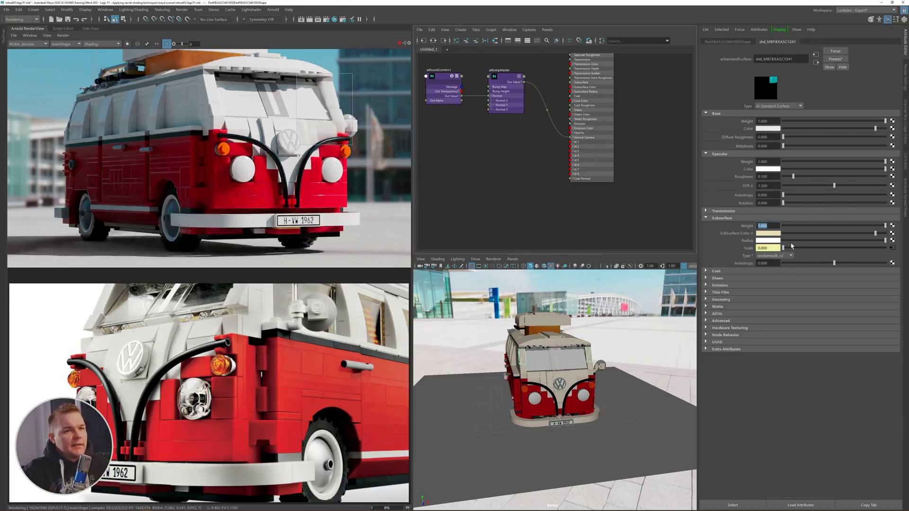
- Set the white material's subsurface radius to a darker shade of the recently used pale yellow, and check the full render
{"action": "left_click", "coordinate": [766, 243]}
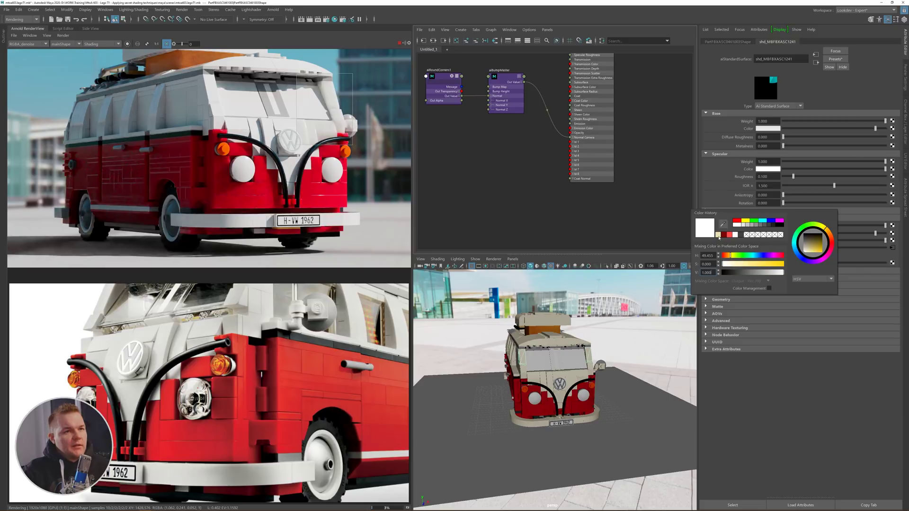
{"action": "left_click", "coordinate": [718, 236]}
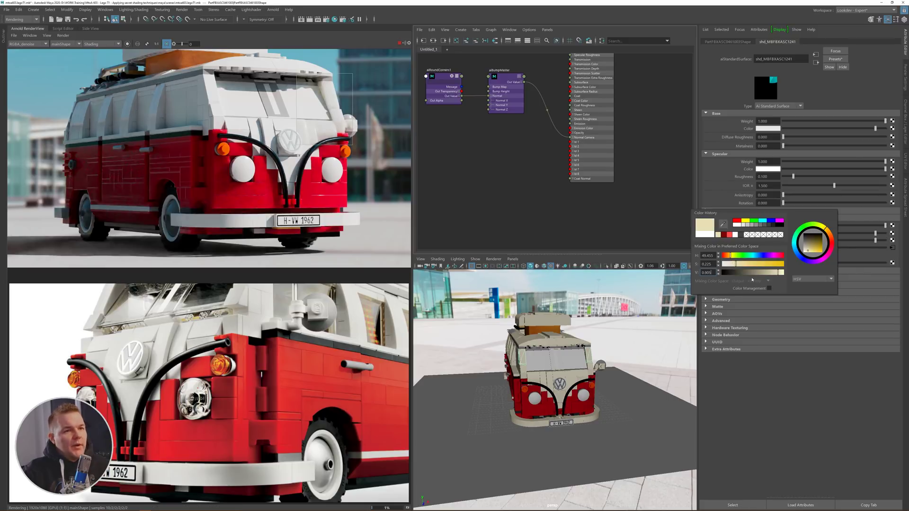
{"action": "left_click", "coordinate": [755, 272]}
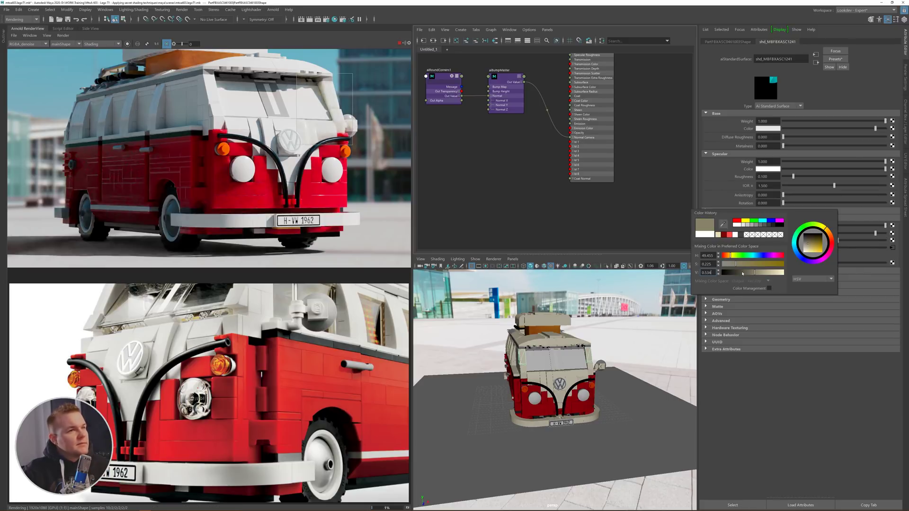
{"action": "left_click", "coordinate": [742, 273]}
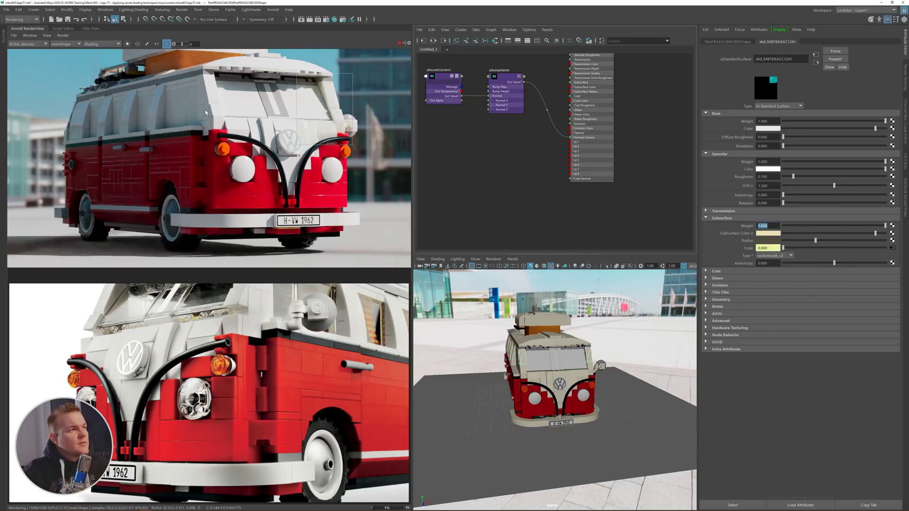
{"action": "left_click", "coordinate": [324, 149], "text": "shift"}
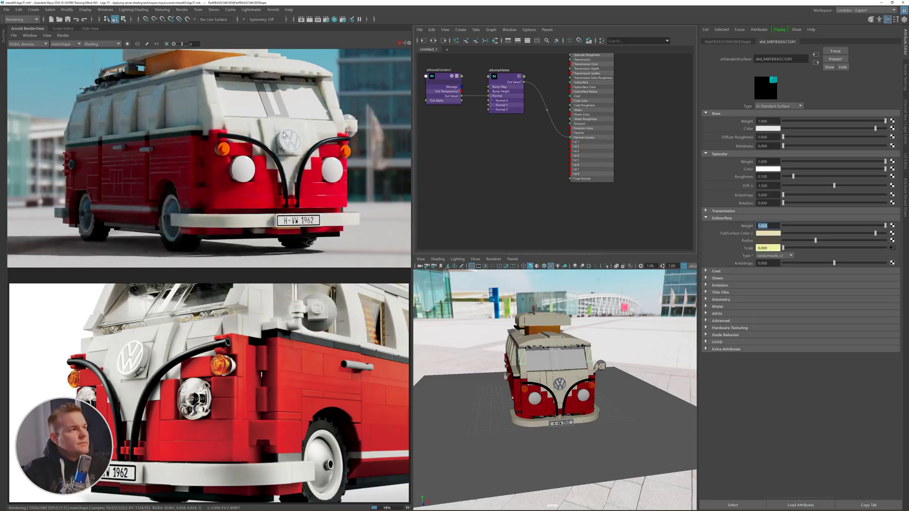
{"action": "scroll", "coordinate": [282, 127], "scroll_direction": "down", "scroll_amount": 3}
{"action": "scroll", "coordinate": [284, 130], "scroll_direction": "up", "scroll_amount": 4}
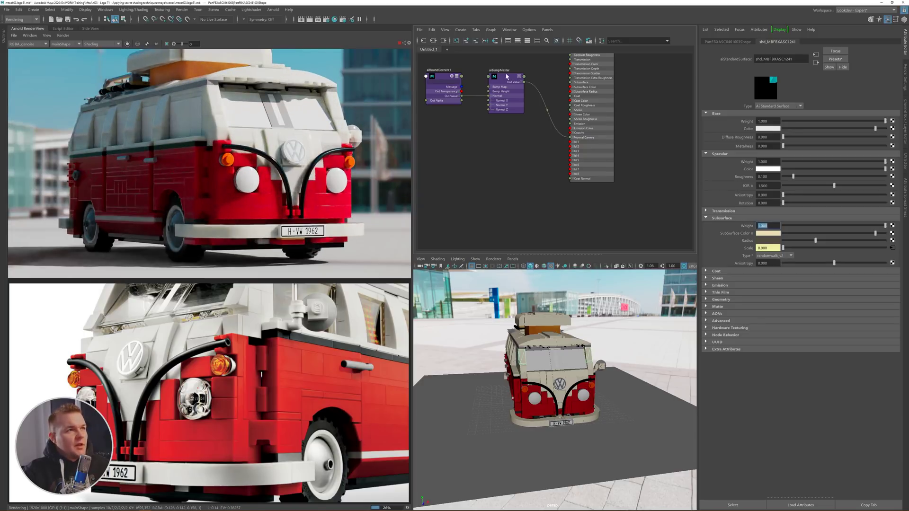
- Set the aiColorToFloatMasterSSSScale input to a value of 0.05 and compare the camper's full render with the reference
{"action": "middle_click_drag", "start_coordinate": [472, 86], "coordinate": [484, 177], "text": "alt"}
{"action": "left_click", "coordinate": [506, 121]}
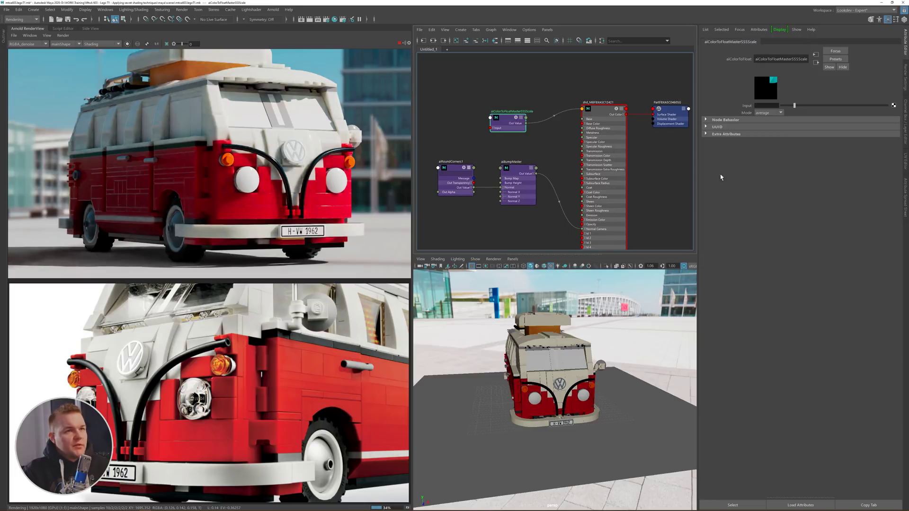
{"action": "left_click", "coordinate": [765, 106]}
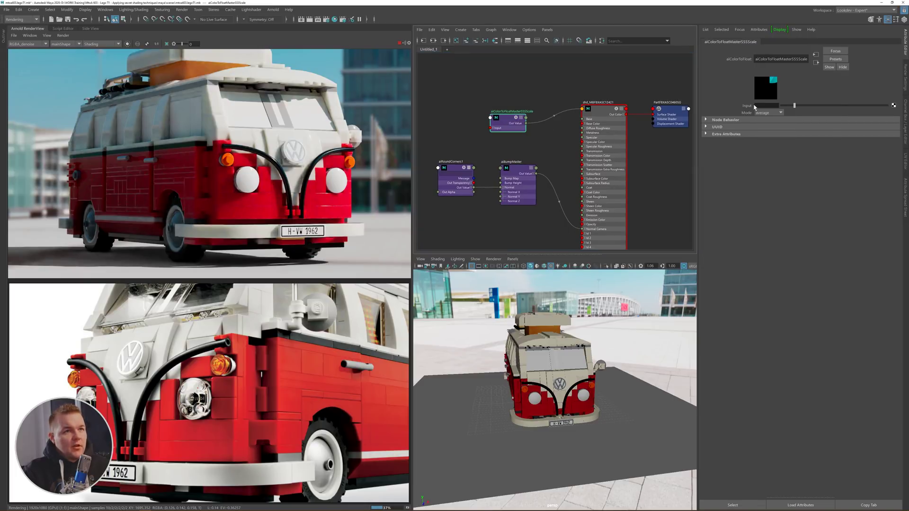
{"action": "left_click", "coordinate": [765, 106]}
{"action": "type", "text": "0.05"}
{"action": "key", "text": "Return"}
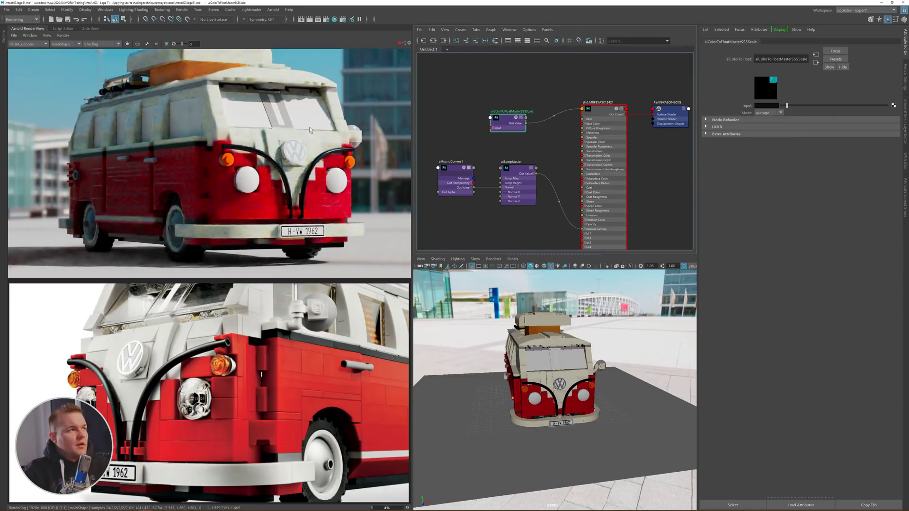
{"action": "middle_click_drag", "start_coordinate": [216, 121], "coordinate": [229, 164]}
{"action": "middle_click_drag", "start_coordinate": [309, 193], "coordinate": [297, 154]}
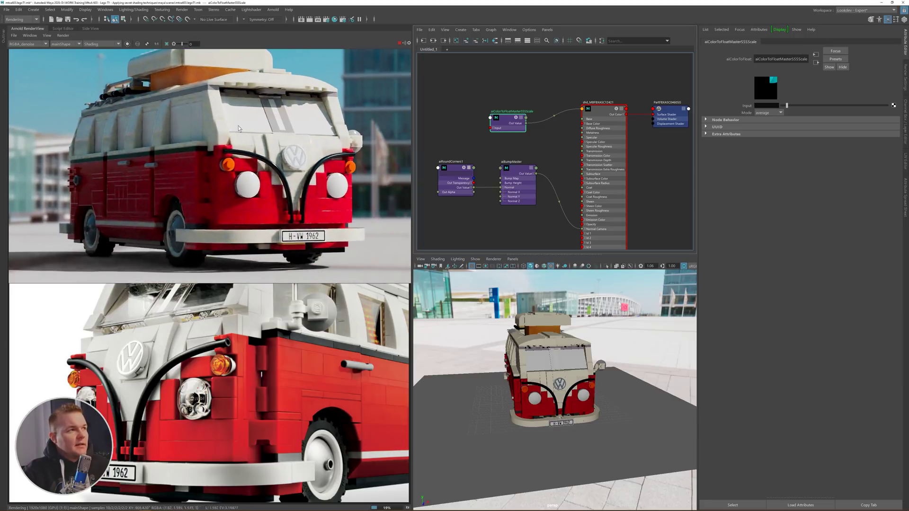
{"action": "scroll", "coordinate": [320, 143], "scroll_direction": "up", "scroll_amount": 2}
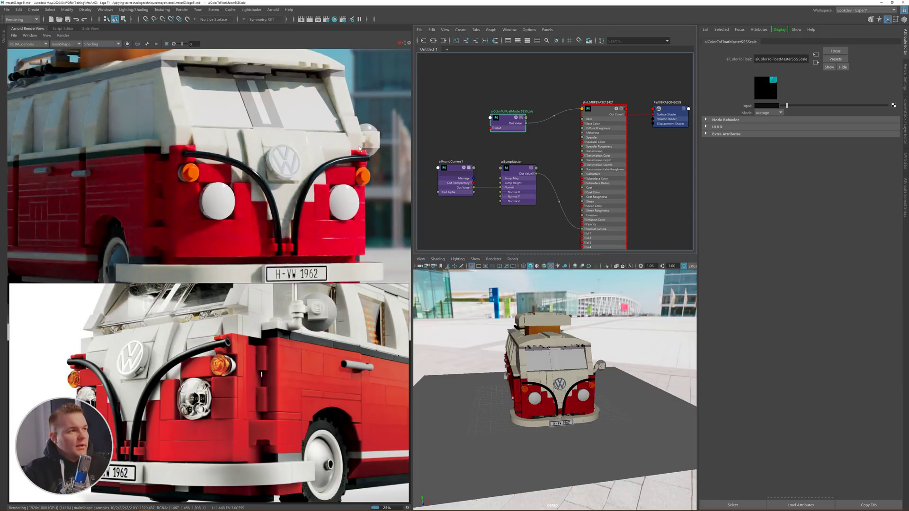
{"action": "scroll", "coordinate": [341, 200], "scroll_direction": "down", "scroll_amount": 2}
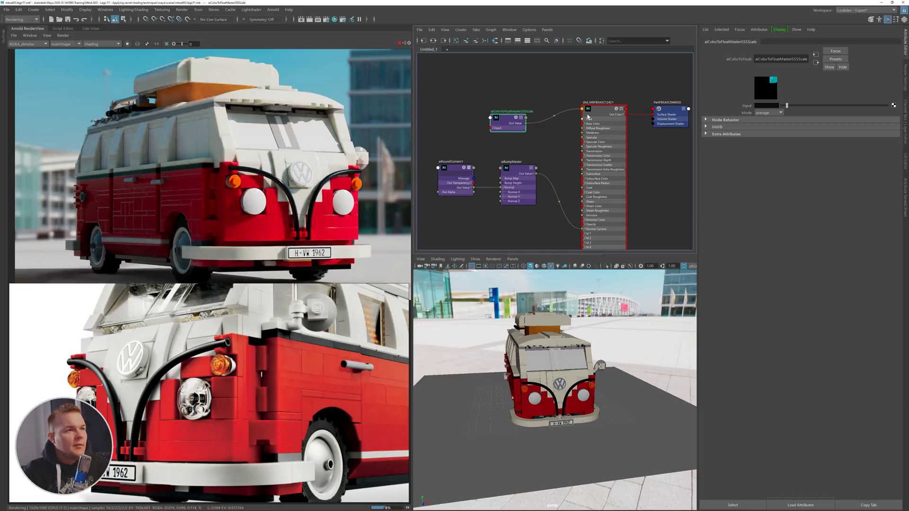
- Open the camper's white brick material and change its subsurface color from pale yellow to near white
{"action": "left_click", "coordinate": [561, 377]}
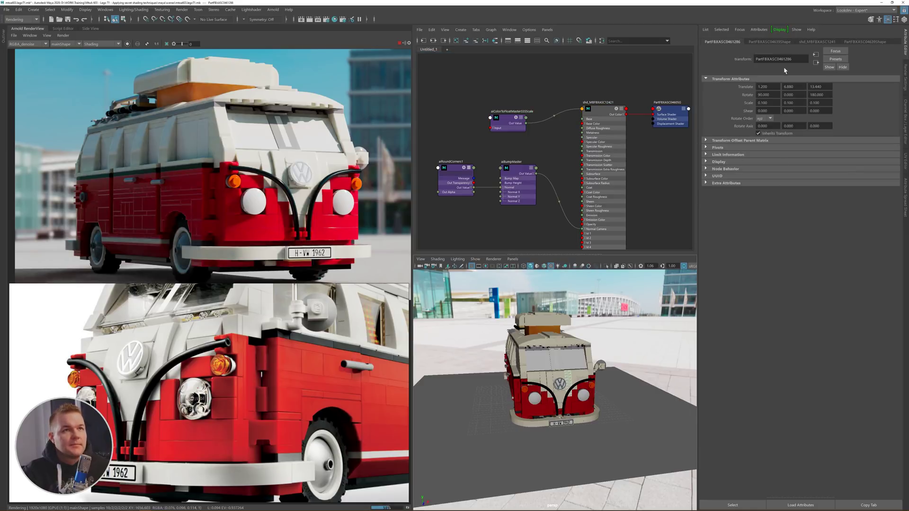
{"action": "left_click", "coordinate": [817, 41]}
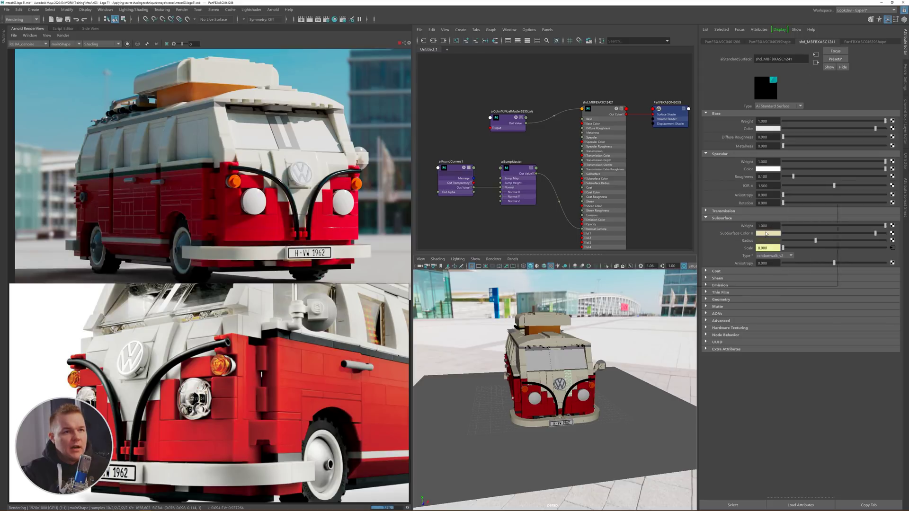
{"action": "left_click", "coordinate": [767, 234]}
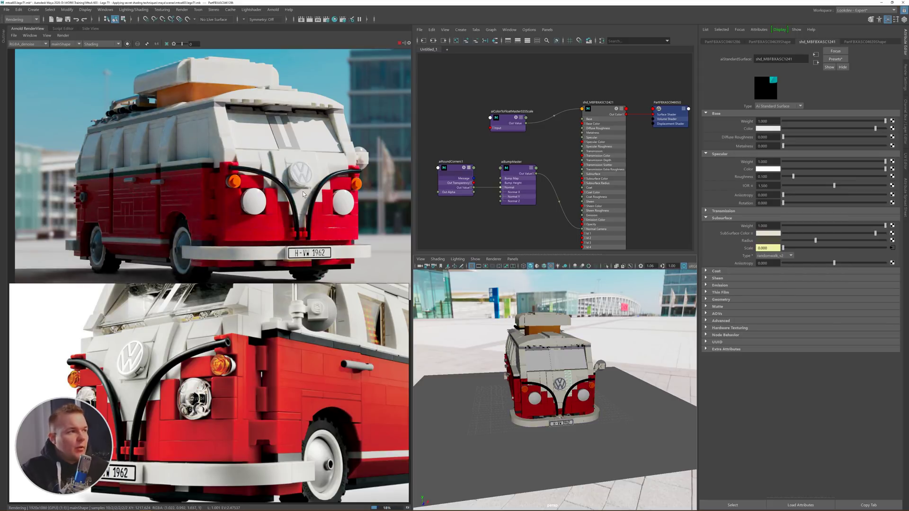
- Select the windshield glass and set its material's base weight to 0, base color to black, and specular roughness to 0
{"action": "left_click", "coordinate": [319, 135]}
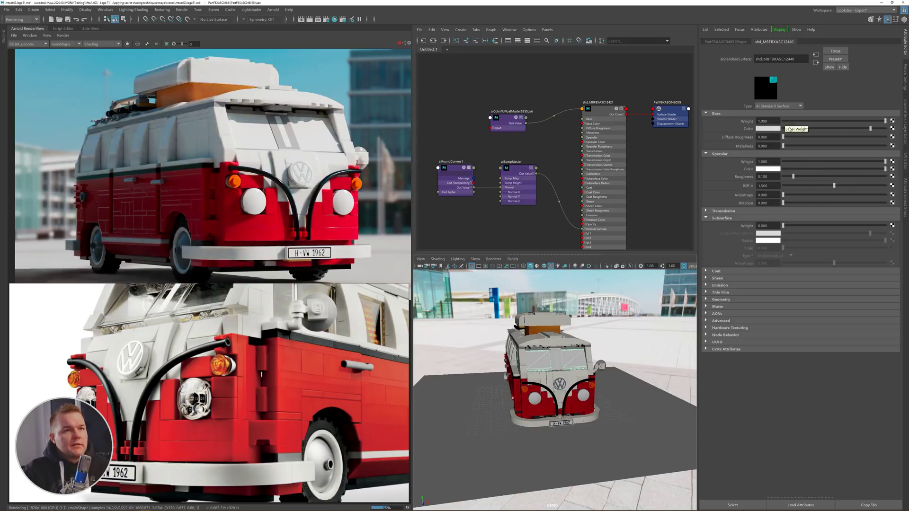
{"action": "left_click", "coordinate": [786, 122]}
{"action": "left_click", "coordinate": [787, 128]}
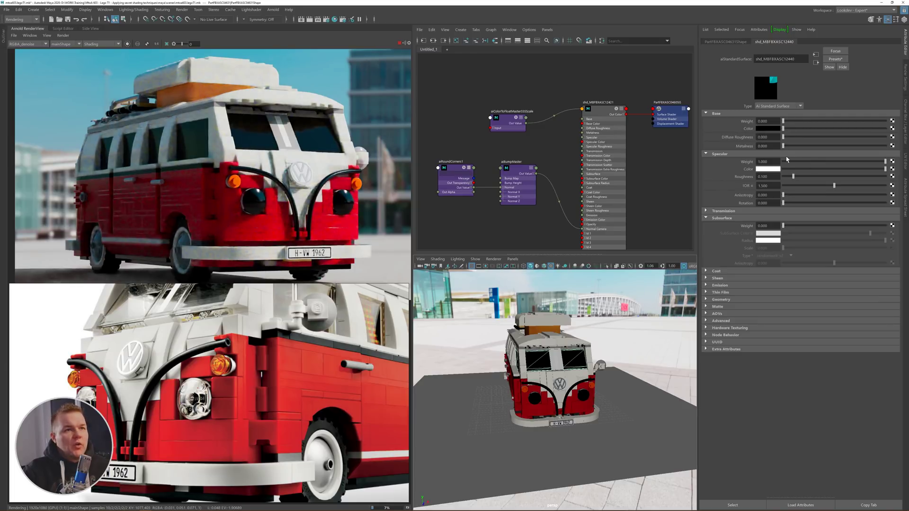
{"action": "left_click", "coordinate": [763, 177]}
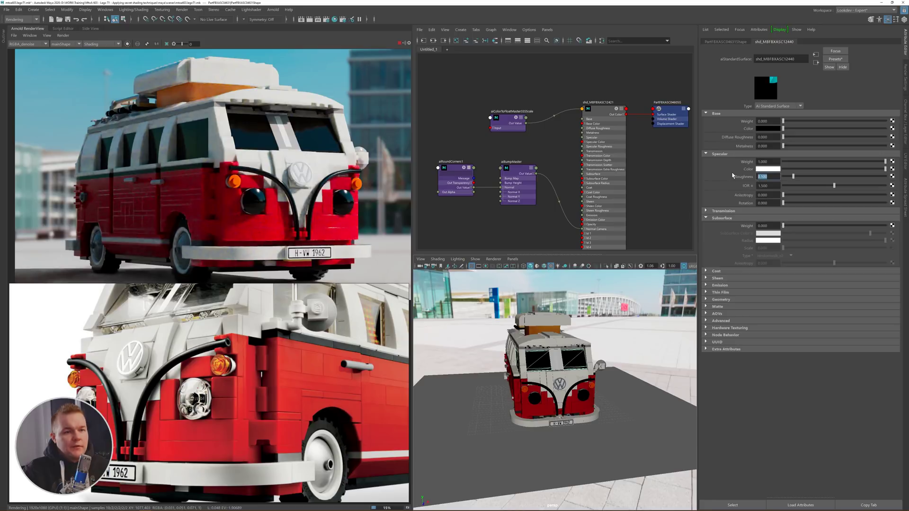
{"action": "type", "text": "0"}
{"action": "key", "text": "Return"}
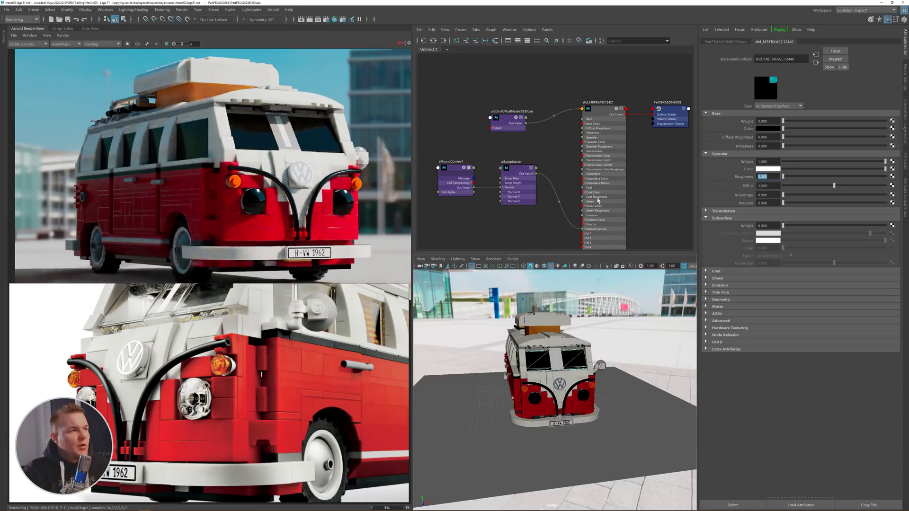
- Make the windshield glass material transparent by setting its transmission weight to 1
{"action": "left_click", "coordinate": [726, 218]}
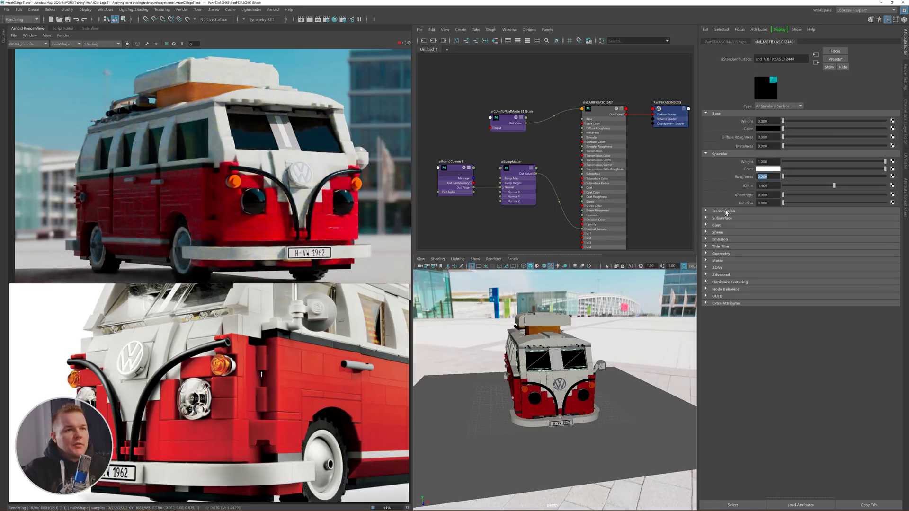
{"action": "left_click", "coordinate": [727, 211]}
{"action": "left_click", "coordinate": [745, 218]}
{"action": "type", "text": "1"}
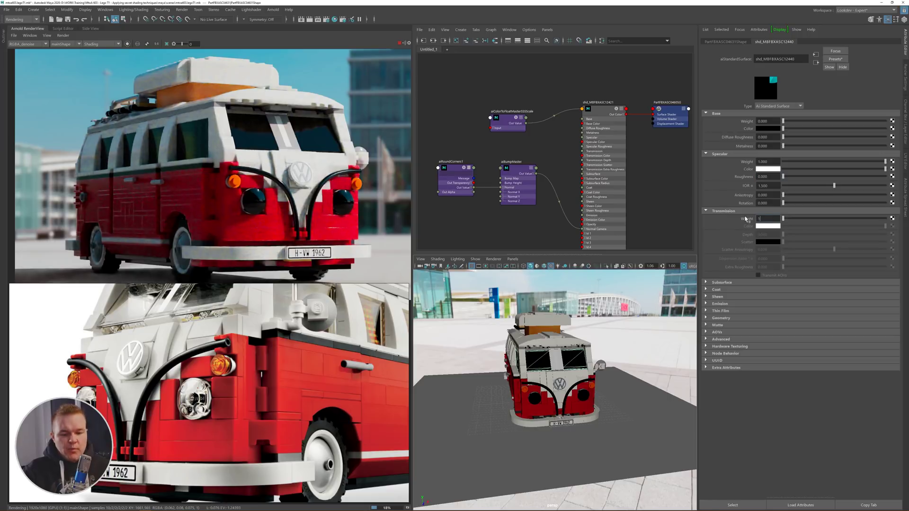
{"action": "key", "text": "Return"}
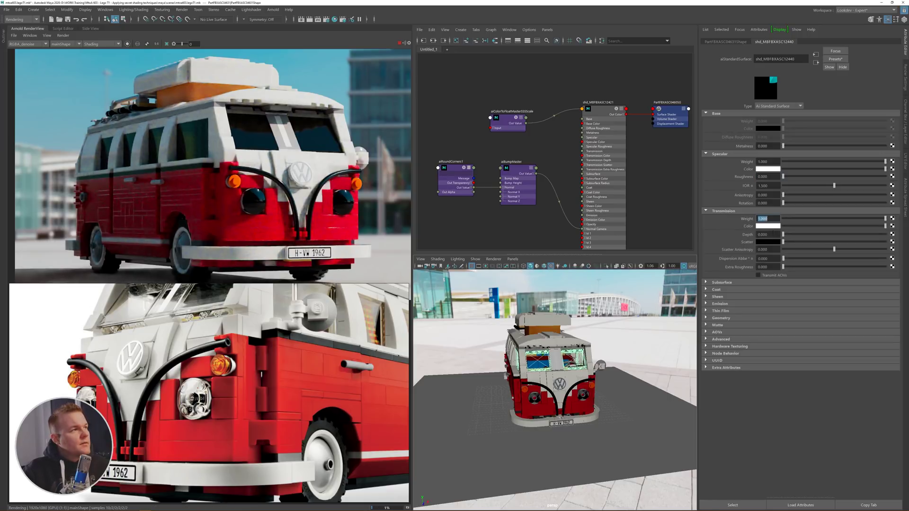
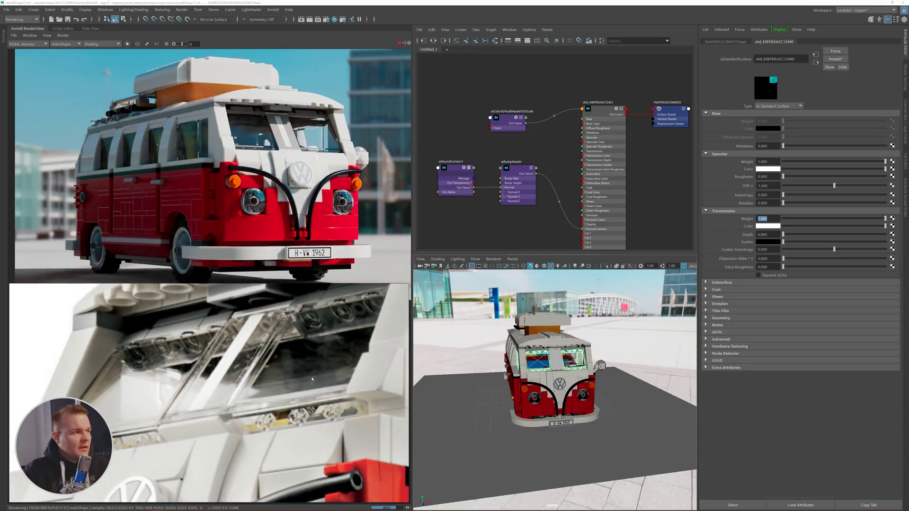
- Graph the windshield glass material's network and rearrange the aiRoundCorners1 and aiBumpMaster nodes to make room
{"action": "scroll", "coordinate": [319, 127], "scroll_direction": "up", "scroll_amount": 4}
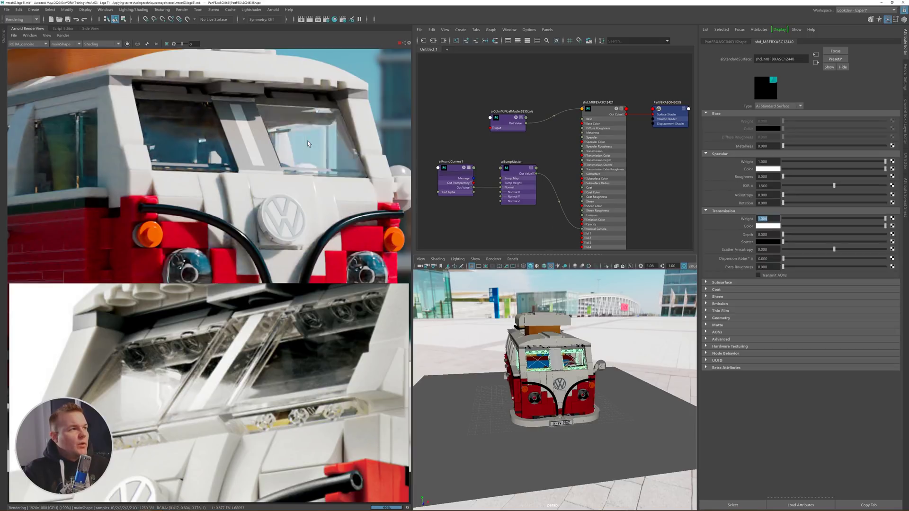
{"action": "right_click_drag", "start_coordinate": [544, 83], "coordinate": [544, 97]}
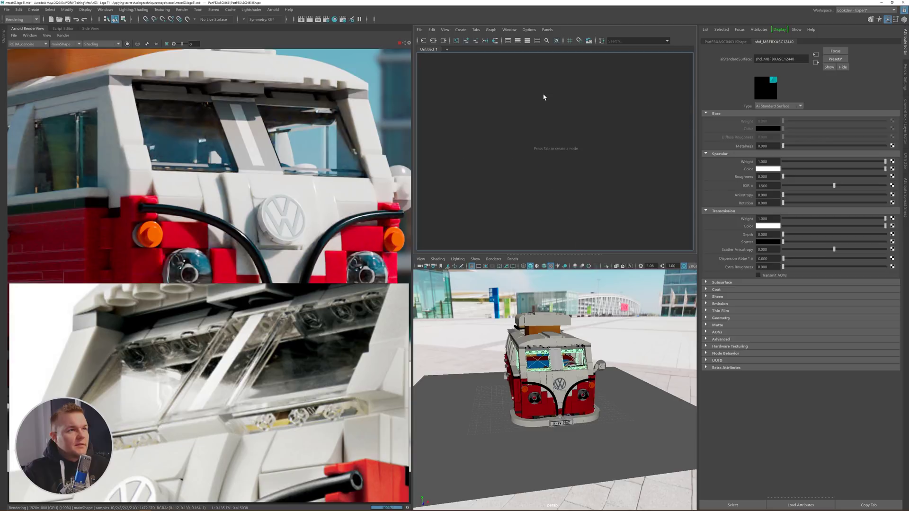
{"action": "middle_click_drag", "start_coordinate": [513, 177], "coordinate": [531, 203], "text": "alt"}
{"action": "left_click_drag", "start_coordinate": [530, 196], "coordinate": [516, 106]}
{"action": "middle_click_drag", "start_coordinate": [529, 187], "coordinate": [567, 204], "text": "alt"}
{"action": "left_click_drag", "start_coordinate": [568, 205], "coordinate": [550, 221]}
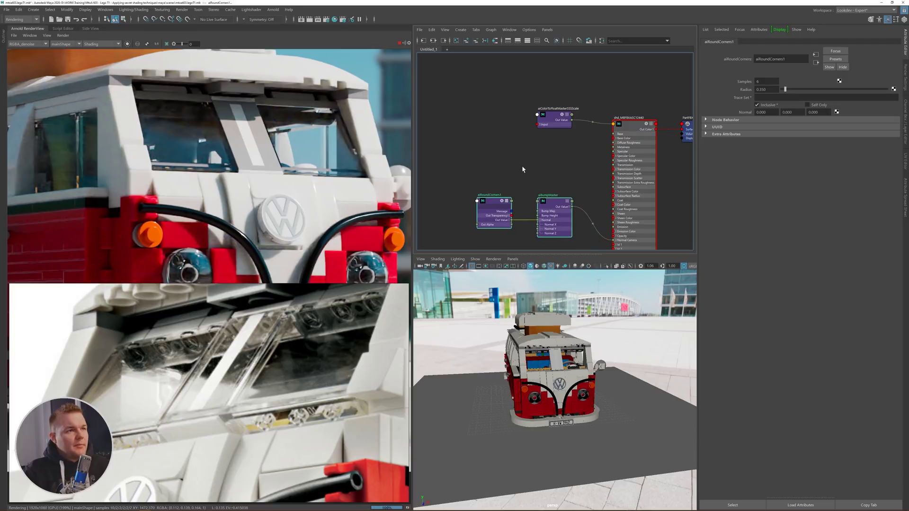
- Create an aiNoise node and connect its red color output to the Bump Map input of aiBumpMaster
{"action": "left_click", "coordinate": [543, 153]}
{"action": "middle_click_drag", "start_coordinate": [543, 153], "coordinate": [532, 118], "text": "alt"}
{"action": "scroll", "coordinate": [532, 116], "scroll_direction": "up", "scroll_amount": 3}
{"action": "key", "text": "Tab"}
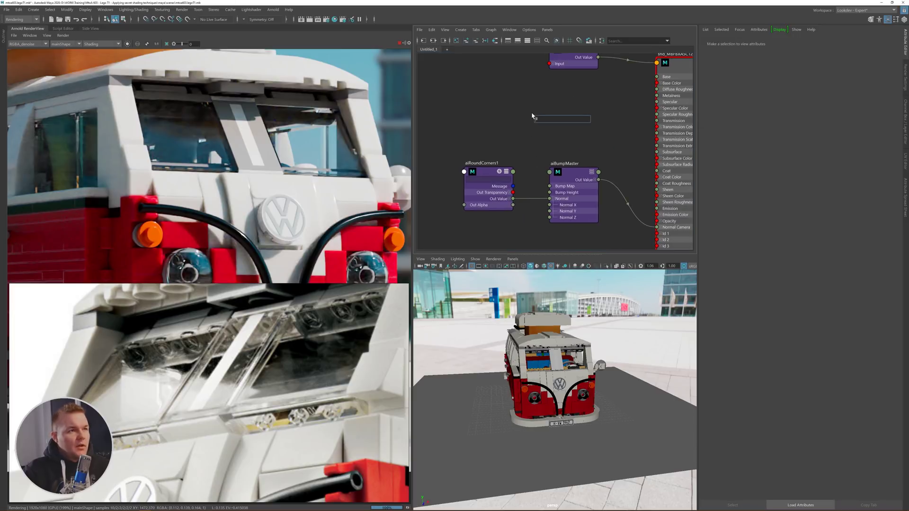
{"action": "type", "text": "aiNoise"}
{"action": "key", "text": "Return"}
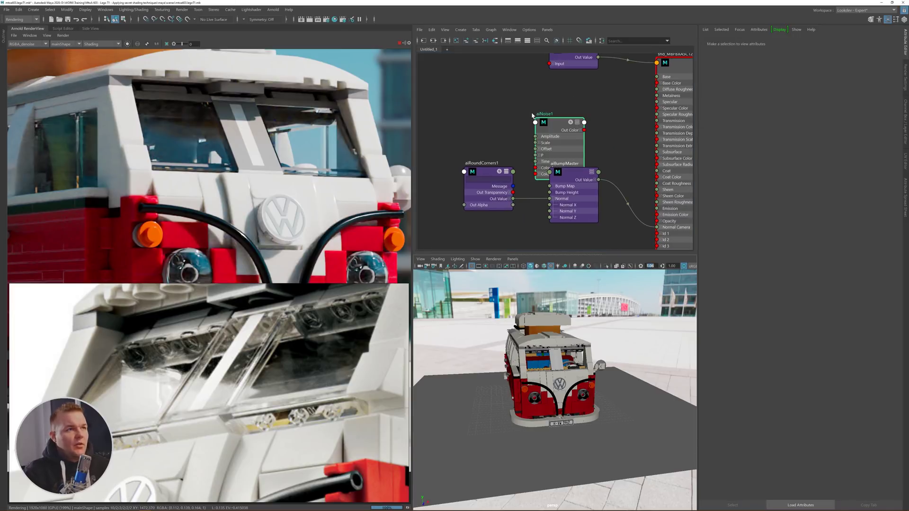
{"action": "left_click_drag", "start_coordinate": [558, 123], "coordinate": [551, 187]}
{"action": "left_click", "coordinate": [496, 95]}
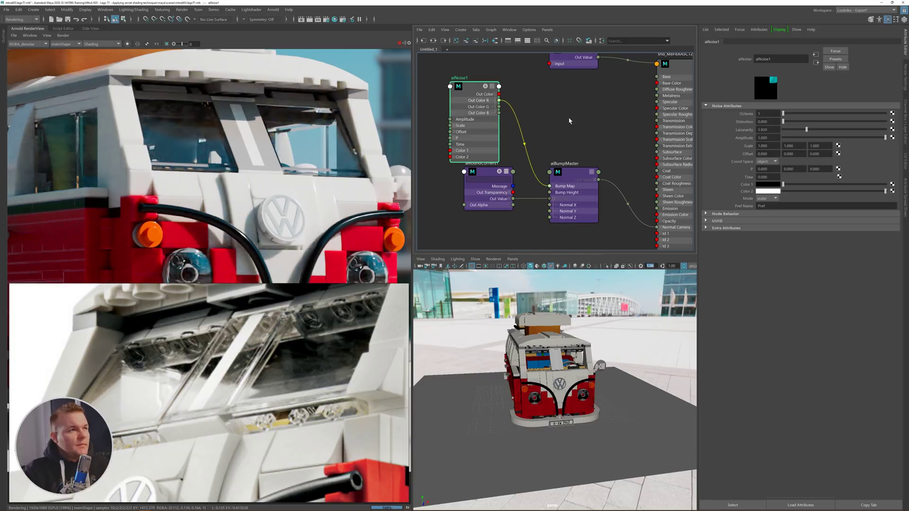
- Preview the noise node in isolation within a render region over the windshield, and set its coordinate space to world
{"action": "left_click_drag", "start_coordinate": [246, 90], "coordinate": [365, 185]}
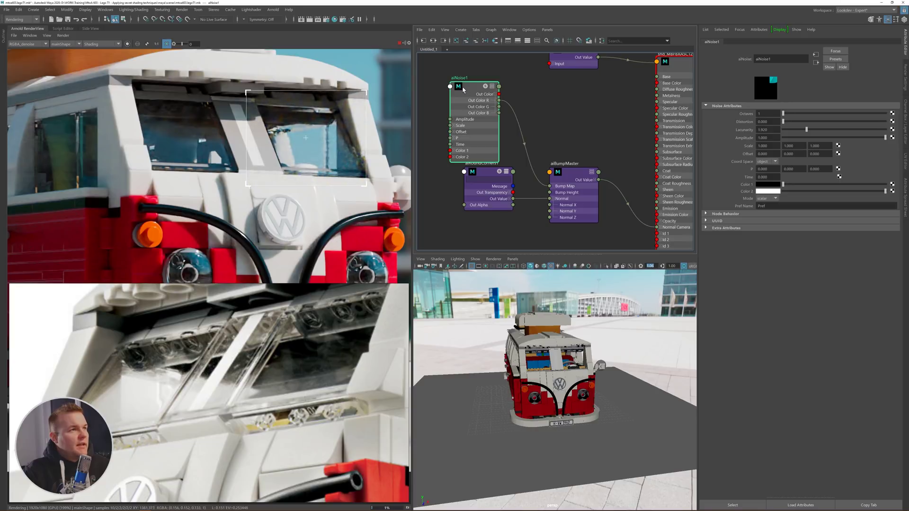
{"action": "left_click_drag", "start_coordinate": [463, 89], "coordinate": [466, 85]}
{"action": "left_click", "coordinate": [127, 44]}
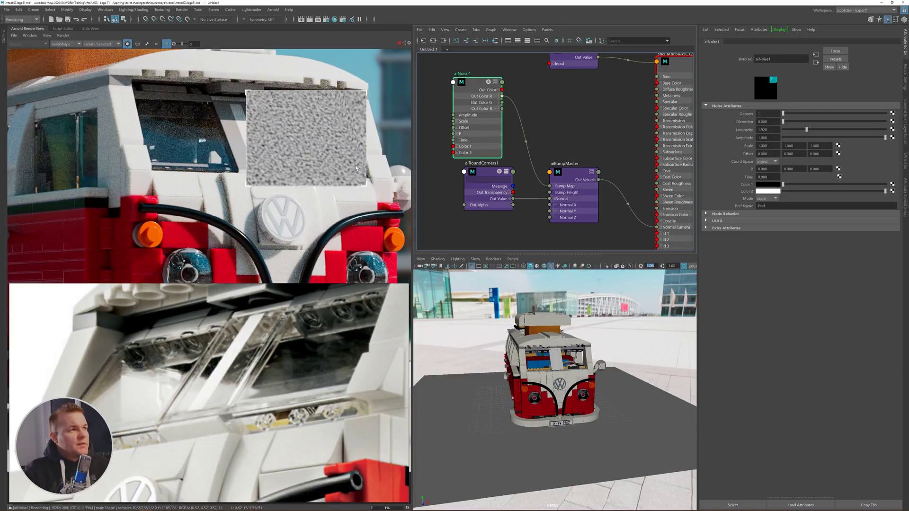
{"action": "left_click", "coordinate": [767, 161]}
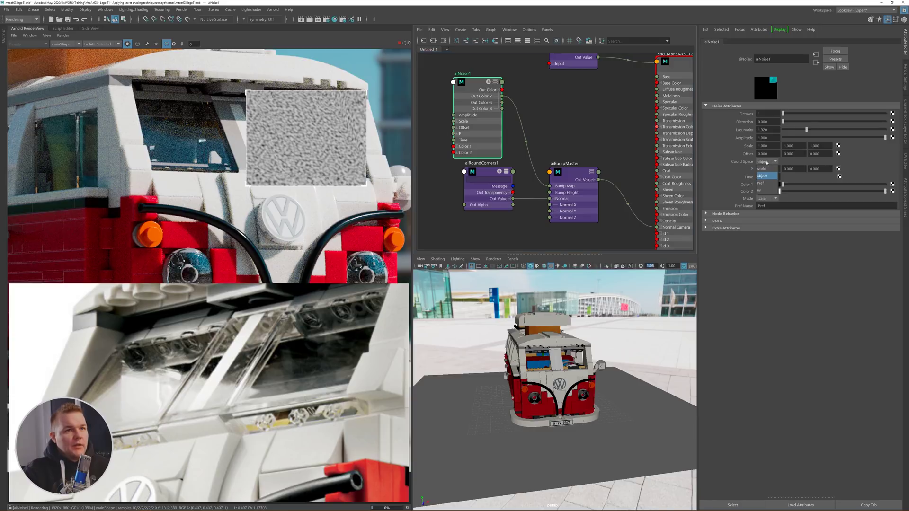
{"action": "left_click", "coordinate": [766, 169]}
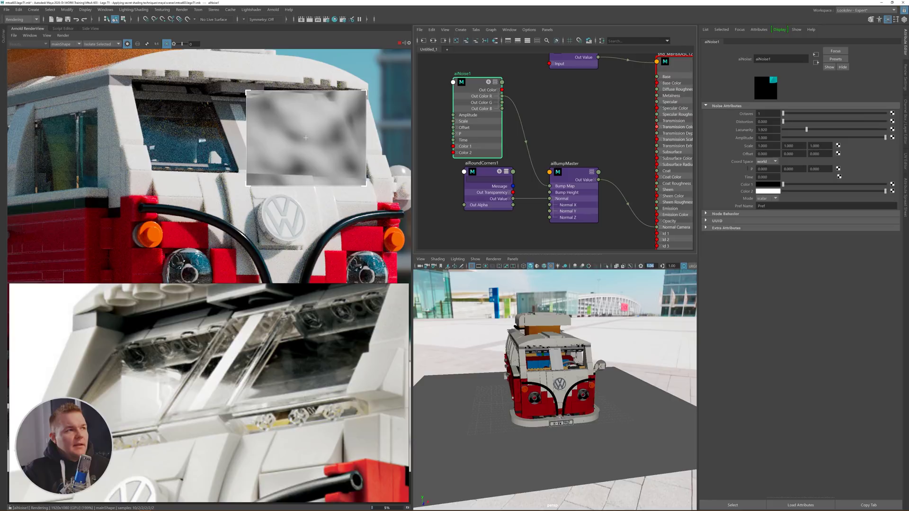
- Clear the render crop region, try the noise's coordinate space as object, and return it to world
{"action": "left_click", "coordinate": [352, 209]}
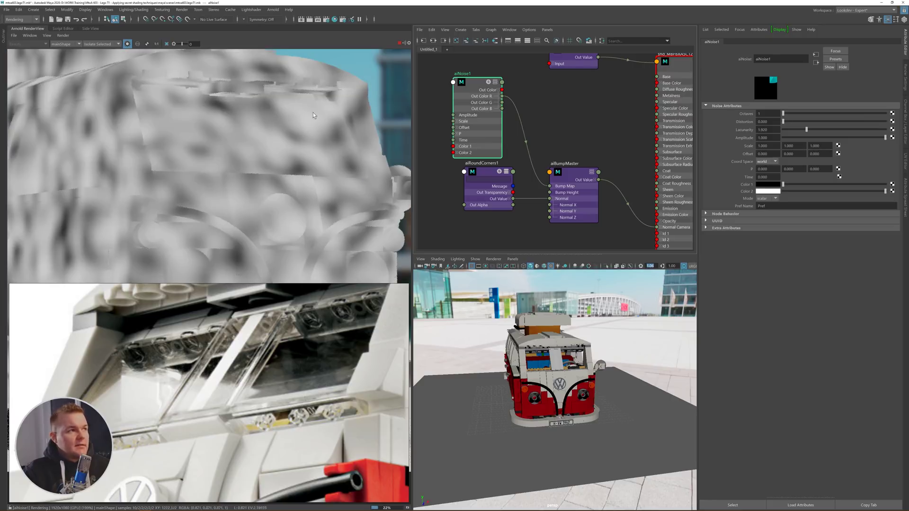
{"action": "left_click", "coordinate": [764, 162]}
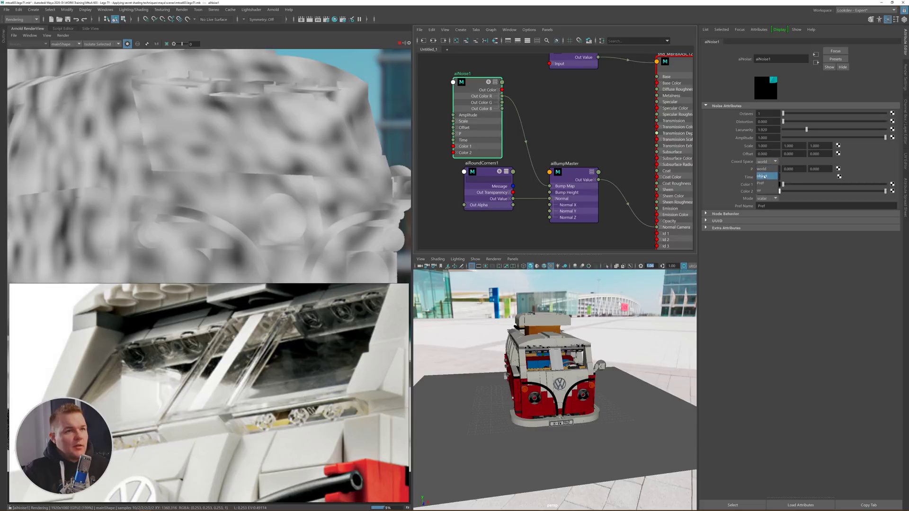
{"action": "left_click", "coordinate": [760, 176]}
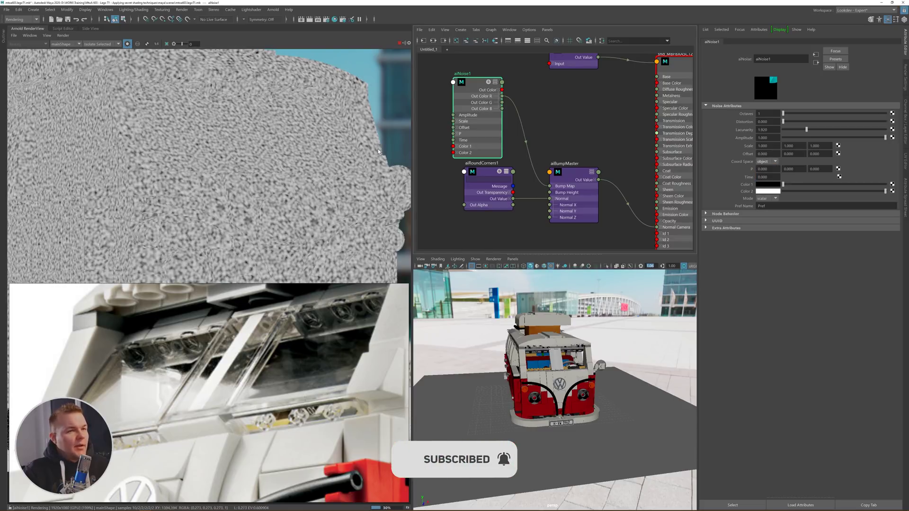
{"action": "left_click", "coordinate": [765, 161]}
{"action": "left_click", "coordinate": [760, 168]}
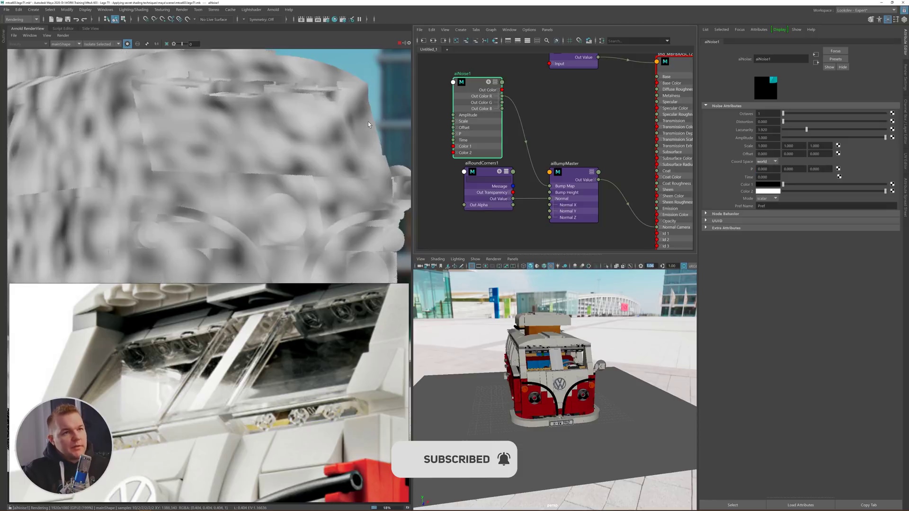
- Set the aiNoise1 scale to 2 on all three axes
{"action": "left_click", "coordinate": [762, 114]}
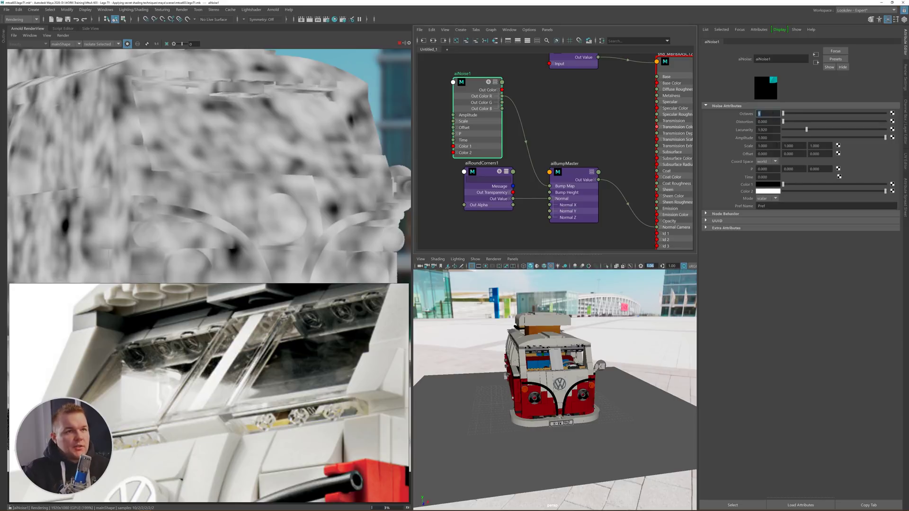
{"action": "left_click", "coordinate": [763, 146]}
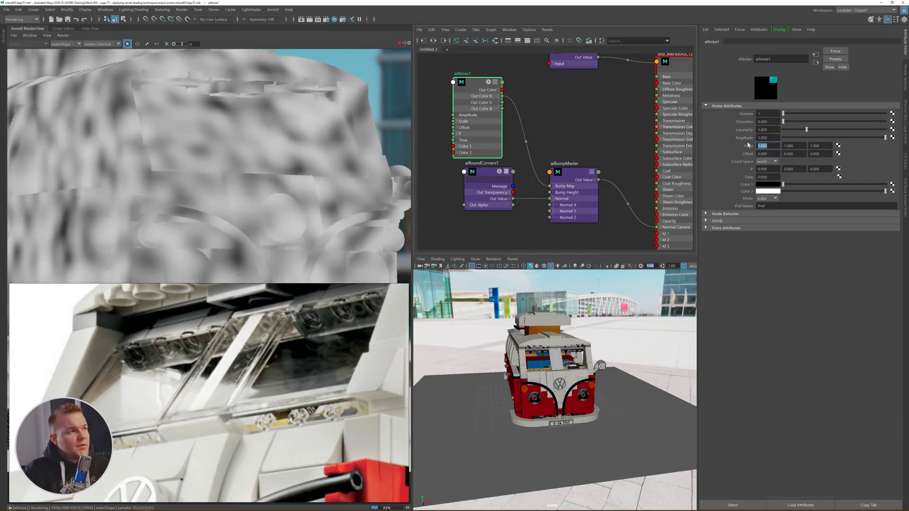
{"action": "type", "text": "2"}
{"action": "key", "text": "Tab"}
{"action": "type", "text": "2"}
{"action": "key", "text": "Tab"}
{"action": "type", "text": "2"}
{"action": "key", "text": "Return"}
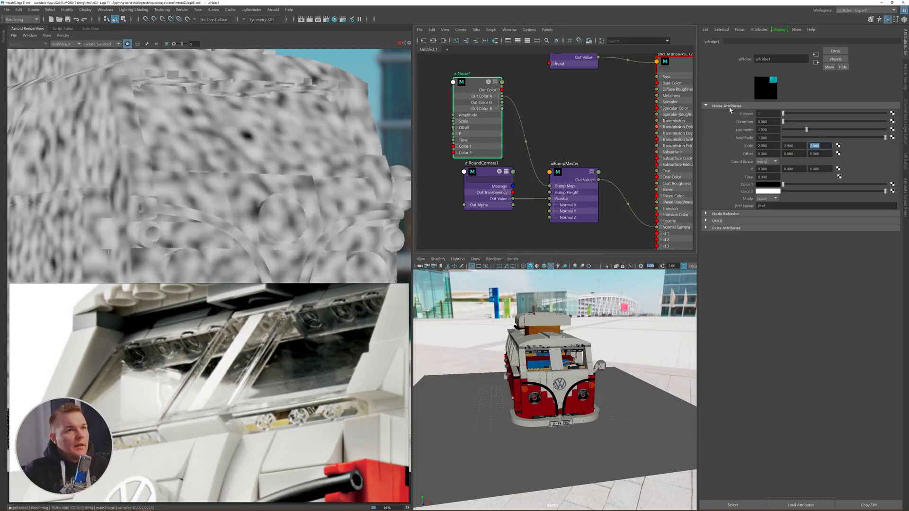
- Set the aiNoise1 distortion to 0.5
{"action": "left_click", "coordinate": [763, 122]}
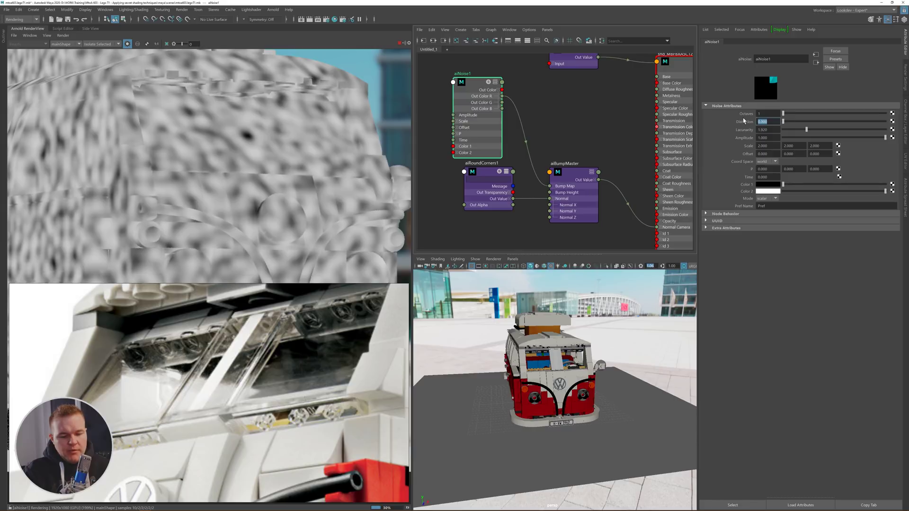
{"action": "type", "text": "0.5"}
{"action": "key", "text": "Return"}
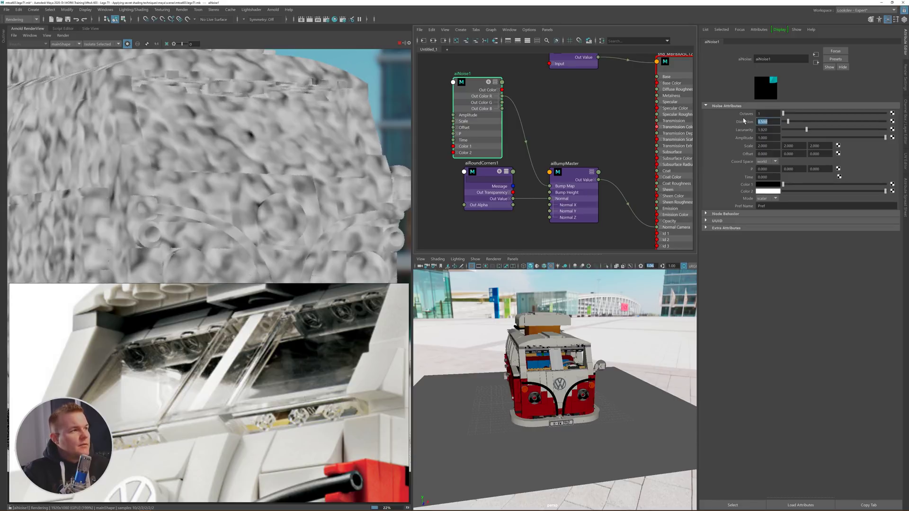
- Turn off the isolated noise preview and show the RGBA_denoise output with a render region around the windshield pane beside the centre pillar
{"action": "left_click", "coordinate": [128, 44]}
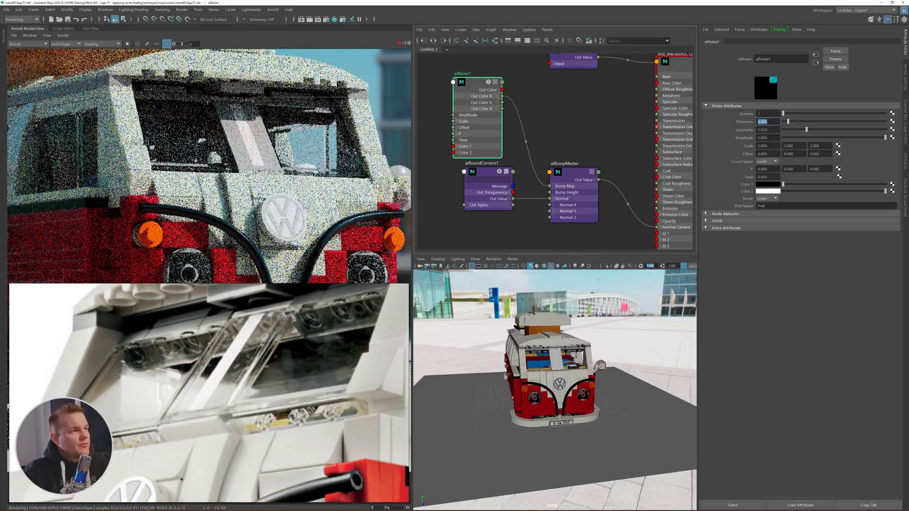
{"action": "left_click_drag", "start_coordinate": [364, 176], "coordinate": [378, 182]}
{"action": "left_click", "coordinate": [27, 44]}
{"action": "left_click", "coordinate": [21, 55]}
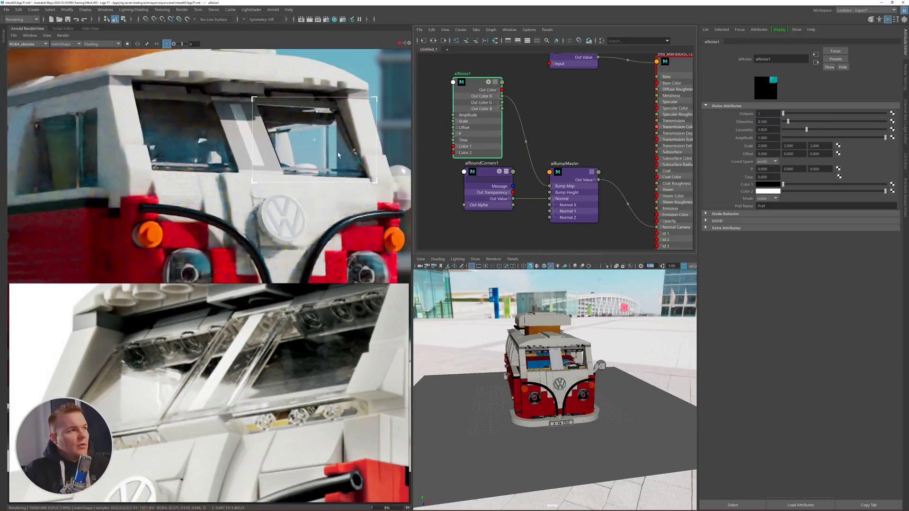
{"action": "scroll", "coordinate": [329, 156], "scroll_direction": "up", "scroll_amount": 2}
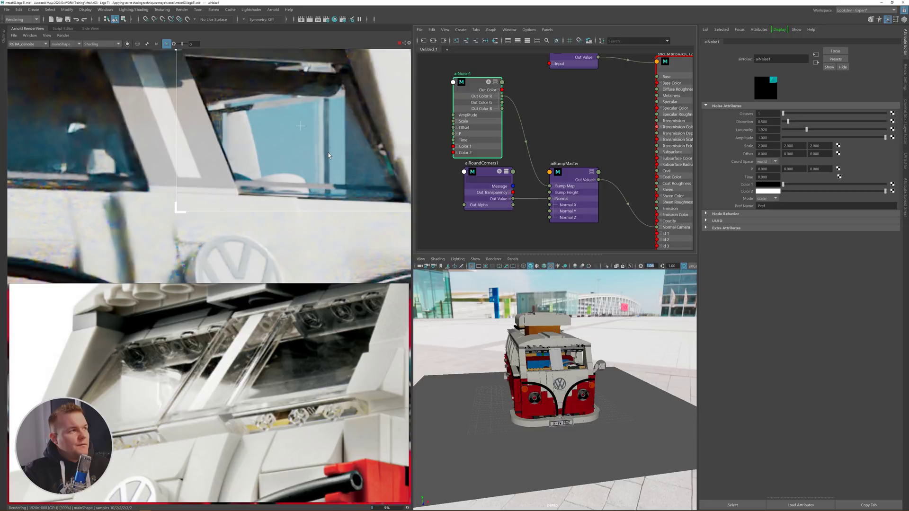
{"action": "scroll", "coordinate": [329, 156], "scroll_direction": "down", "scroll_amount": 1}
- Set the aiBumpMaster bump height to 0.1 and accept the autosave
{"action": "left_click", "coordinate": [563, 172]}
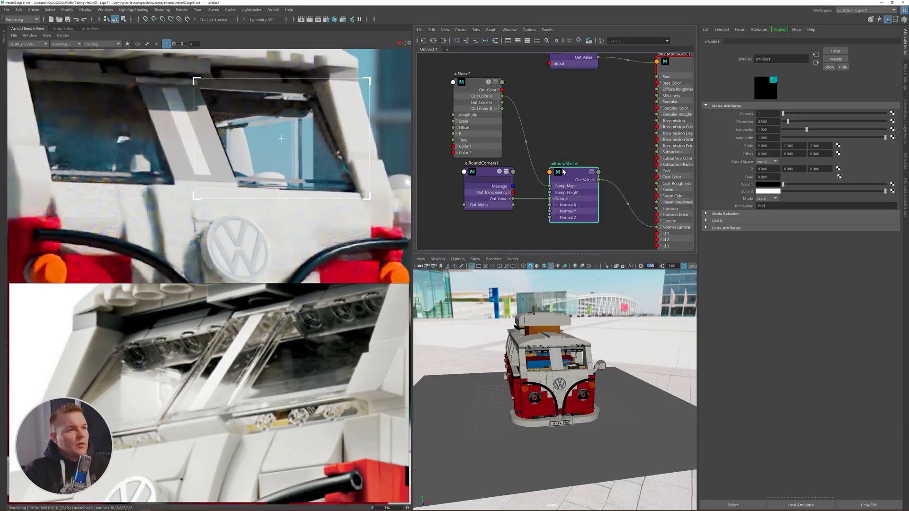
{"action": "double_click", "coordinate": [764, 114]}
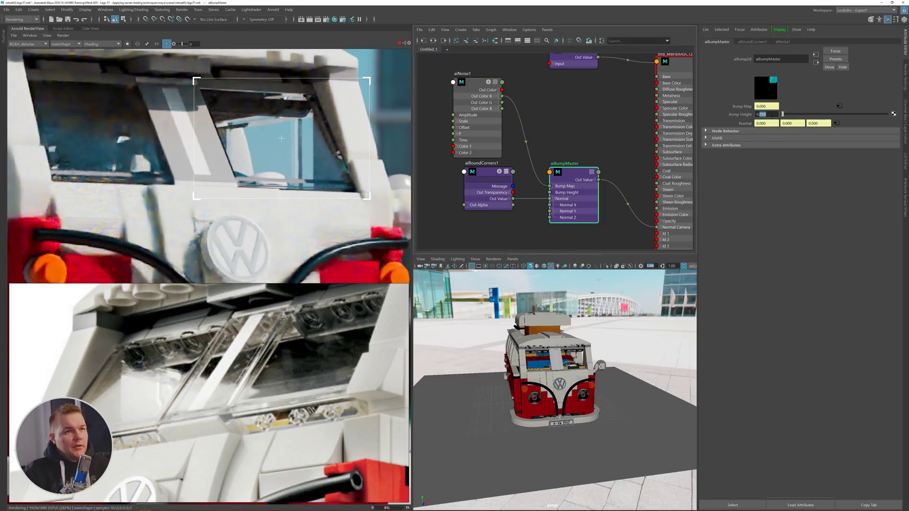
{"action": "type", "text": "0.1"}
{"action": "key", "text": "Return"}
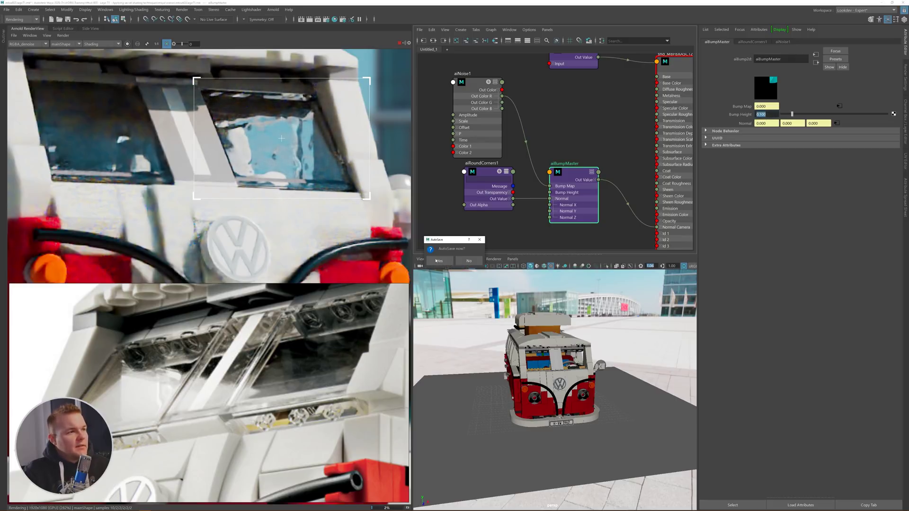
{"action": "left_click", "coordinate": [436, 260]}
{"action": "scroll", "coordinate": [290, 129], "scroll_direction": "down", "scroll_amount": 3}
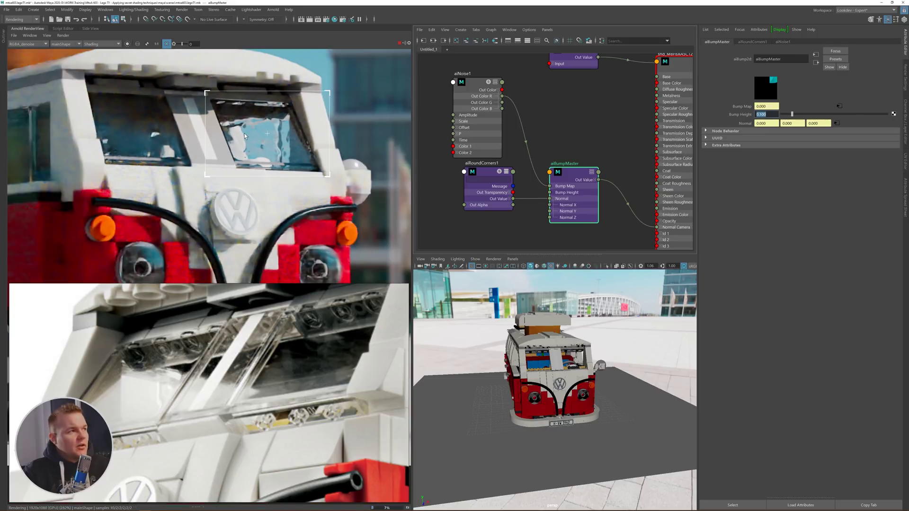
{"action": "scroll", "coordinate": [244, 133], "scroll_direction": "up", "scroll_amount": 3}
- Set the aiNoise1 scale to 1 on all three axes and deselect the node
{"action": "left_click", "coordinate": [469, 97]}
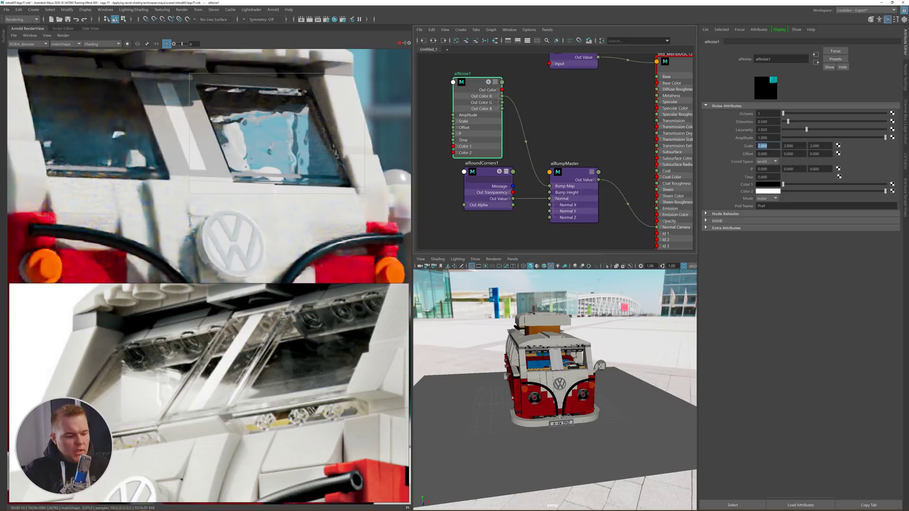
{"action": "type", "text": "1"}
{"action": "key", "text": "Tab"}
{"action": "type", "text": "1"}
{"action": "key", "text": "Tab"}
{"action": "type", "text": "1"}
{"action": "key", "text": "Return"}
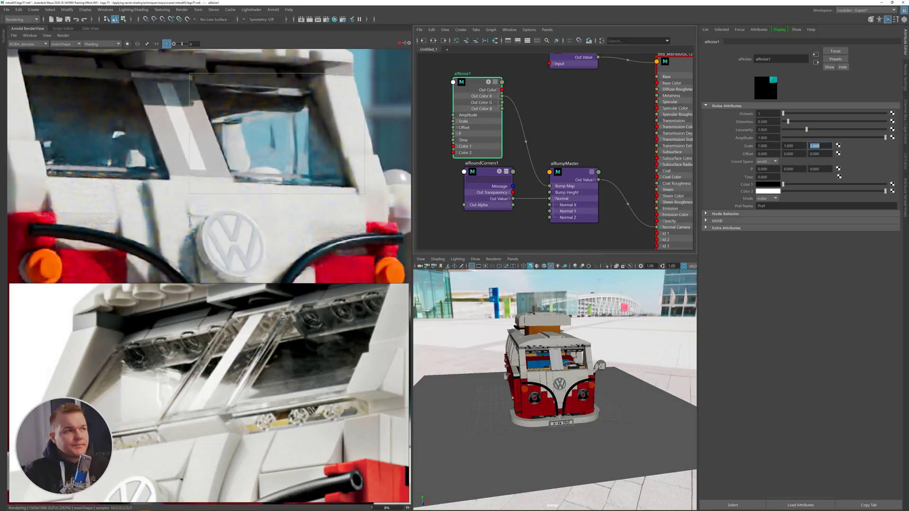
{"action": "left_click", "coordinate": [583, 116]}
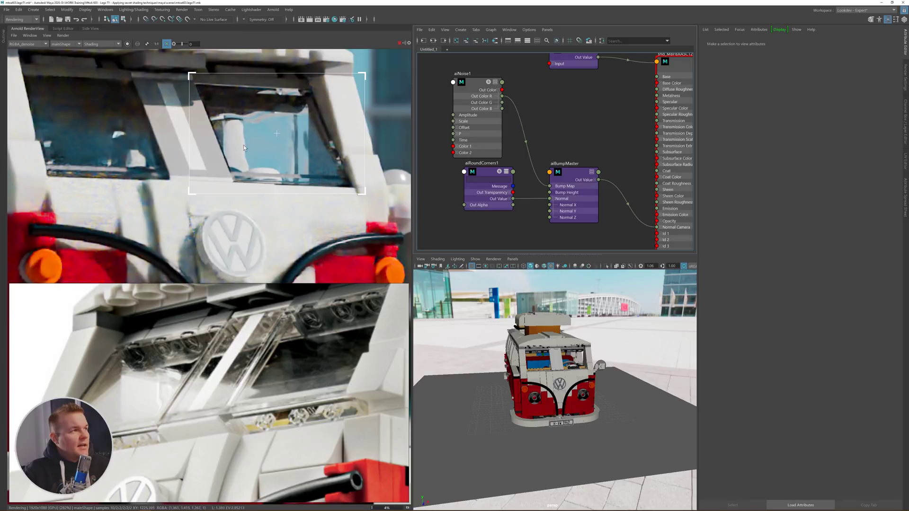
- Examine the windshield glass, side windows and overall van in the denoised render
{"action": "scroll", "coordinate": [243, 147], "scroll_direction": "up", "scroll_amount": 2}
{"action": "scroll", "coordinate": [246, 156], "scroll_direction": "down", "scroll_amount": 3}
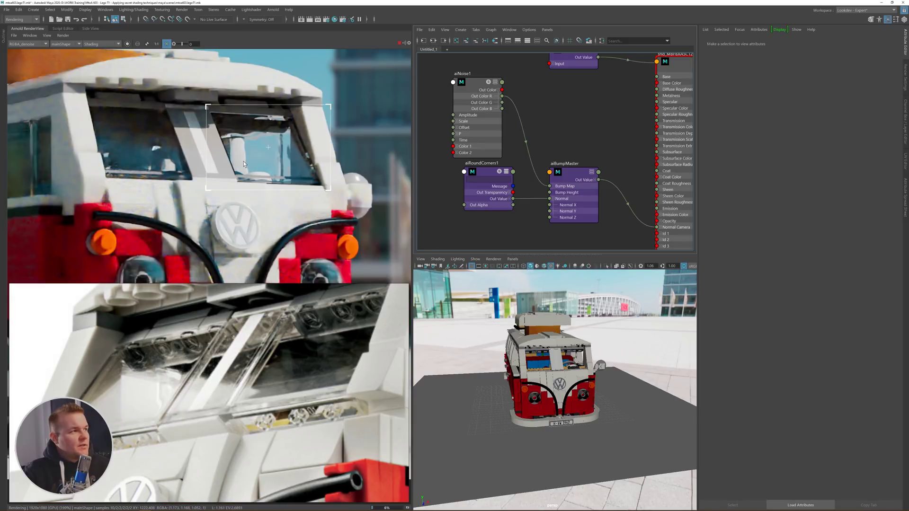
{"action": "scroll", "coordinate": [243, 161], "scroll_direction": "up", "scroll_amount": 2}
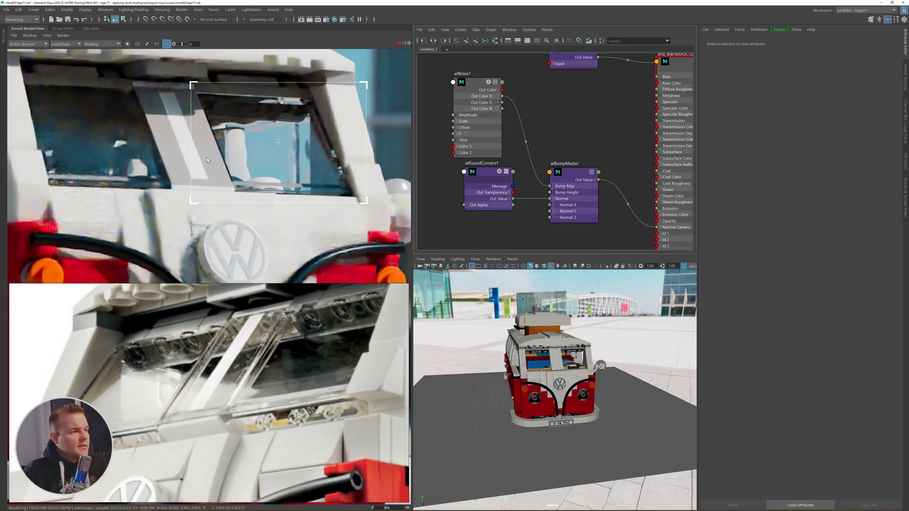
{"action": "scroll", "coordinate": [152, 151], "scroll_direction": "down", "scroll_amount": 2}
{"action": "scroll", "coordinate": [180, 187], "scroll_direction": "down", "scroll_amount": 2}
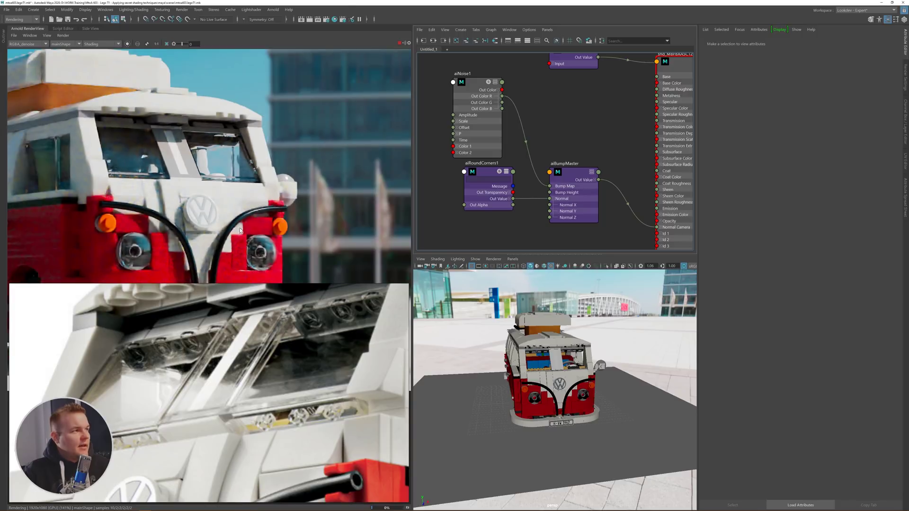
{"action": "scroll", "coordinate": [300, 184], "scroll_direction": "down", "scroll_amount": 2}
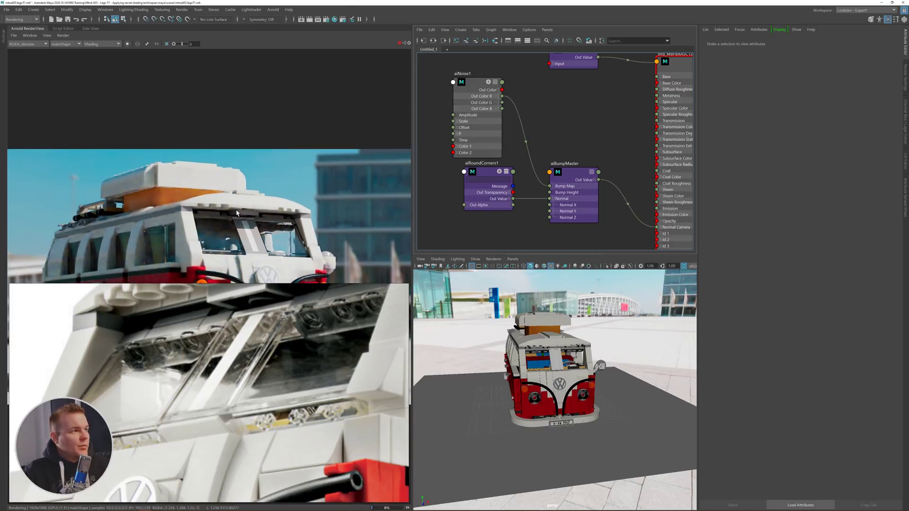
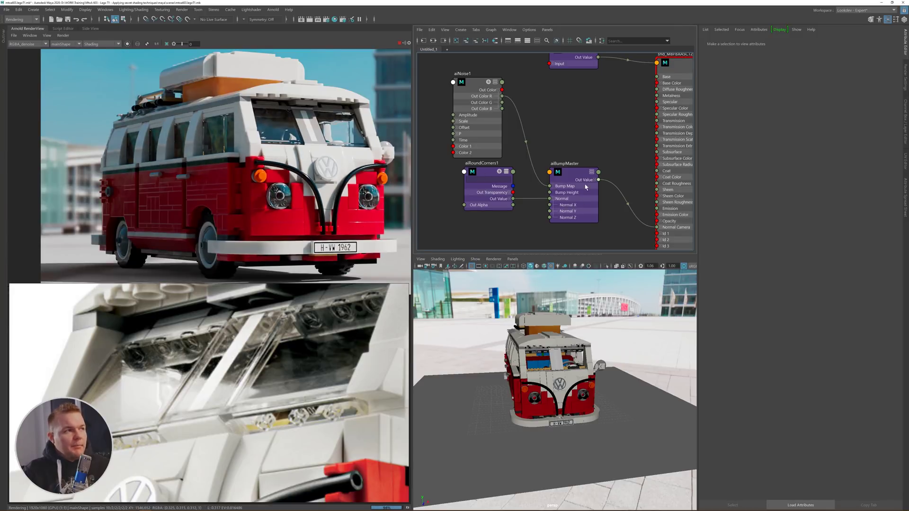
{"action": "scroll", "coordinate": [352, 226], "scroll_direction": "up", "scroll_amount": 2}
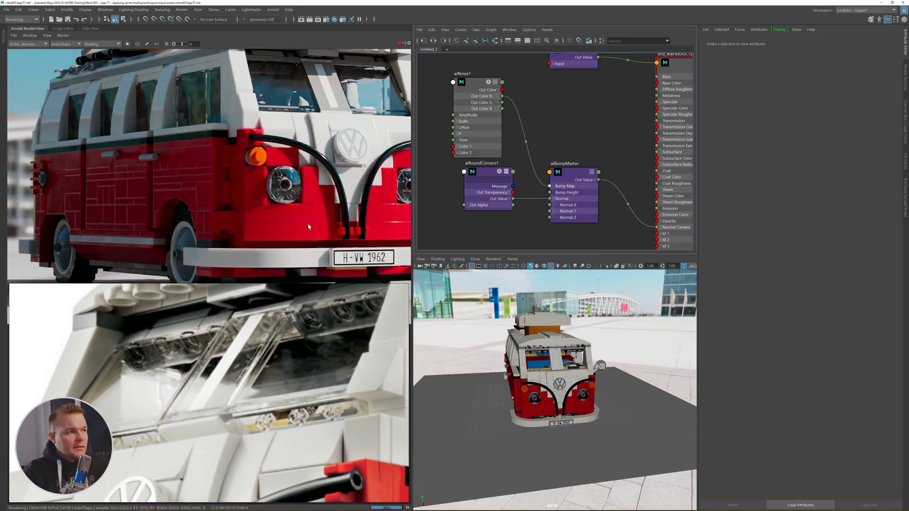
{"action": "scroll", "coordinate": [352, 227], "scroll_direction": "down", "scroll_amount": 2}
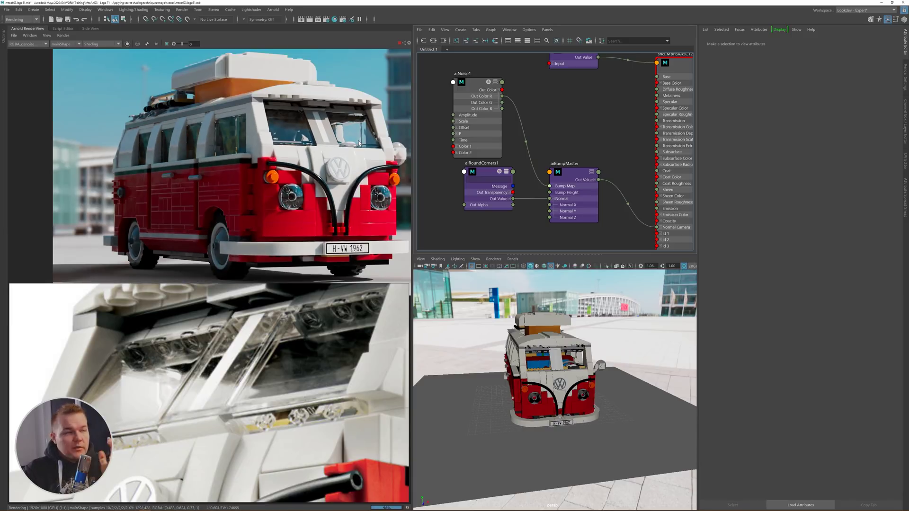
{"action": "scroll", "coordinate": [272, 137], "scroll_direction": "up", "scroll_amount": 2}
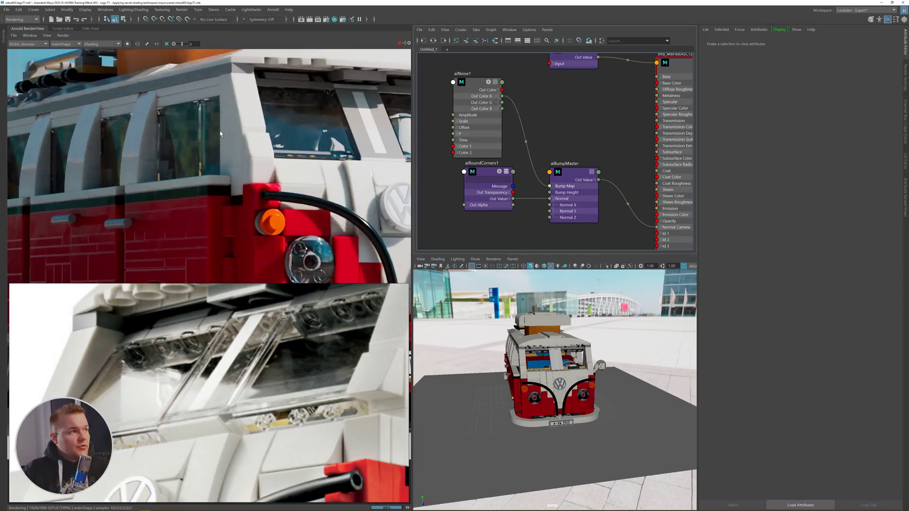
{"action": "scroll", "coordinate": [219, 131], "scroll_direction": "down", "scroll_amount": 2}
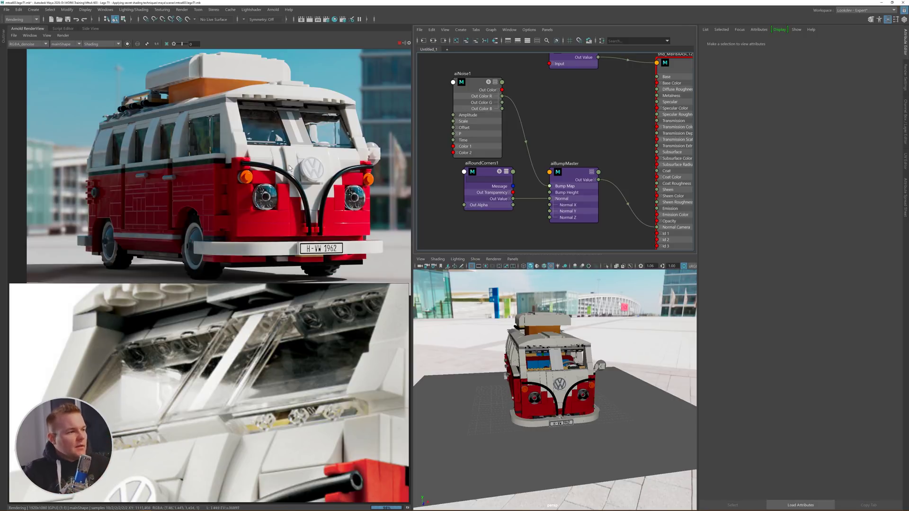
- Select the van's red body shader from the render and reduce its subsurface color saturation to about 0.8
{"action": "middle_click_drag", "start_coordinate": [546, 134], "coordinate": [461, 160], "text": "alt"}
{"action": "left_click", "coordinate": [351, 219]}
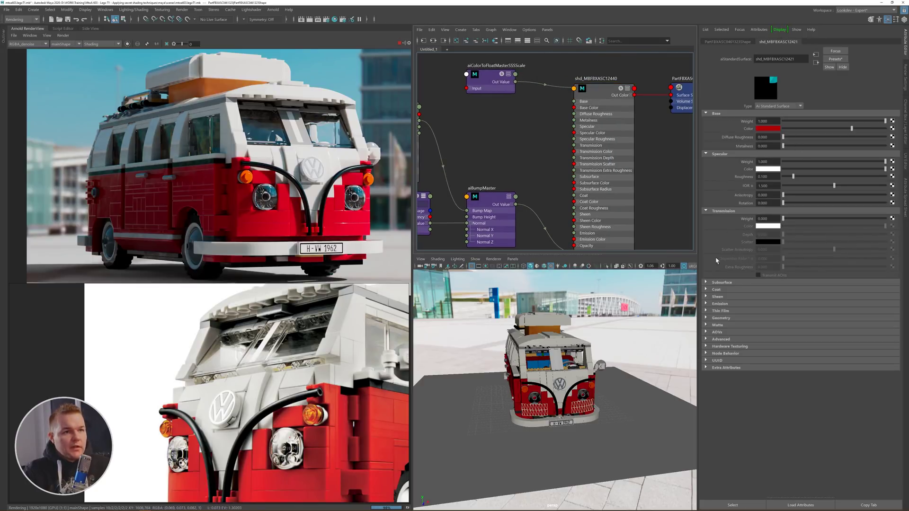
{"action": "left_click", "coordinate": [722, 283]}
{"action": "left_click", "coordinate": [766, 299]}
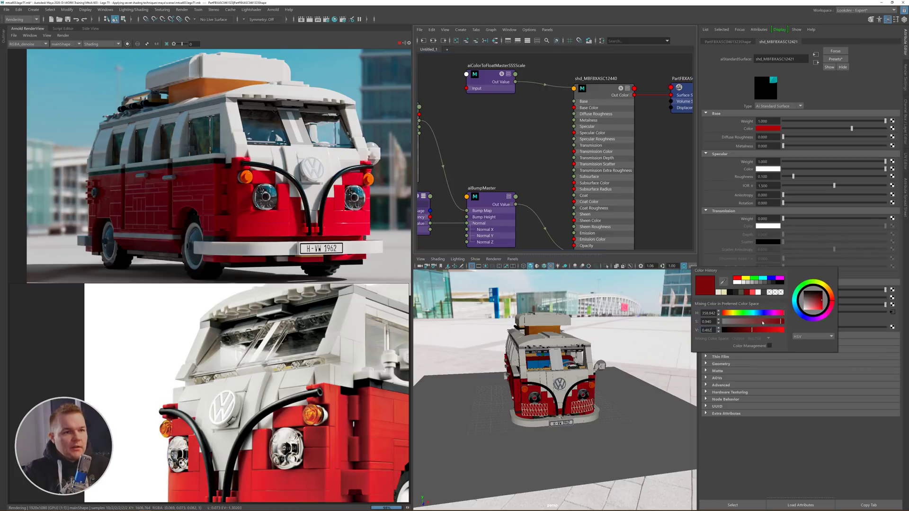
{"action": "left_click", "coordinate": [772, 322]}
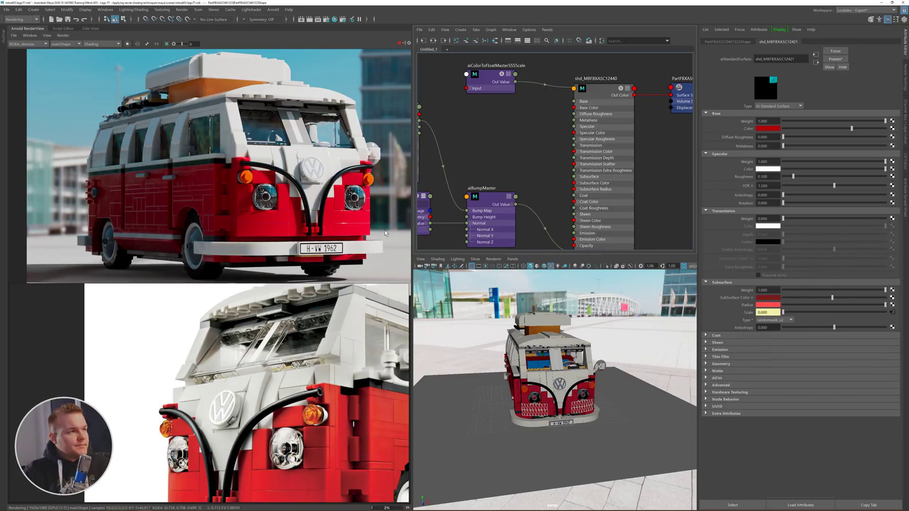
- Draw a render region around the red front by the headlight and darken the shader's subsurface color to a value of about 0.347
{"action": "left_click_drag", "start_coordinate": [314, 180], "coordinate": [359, 228]}
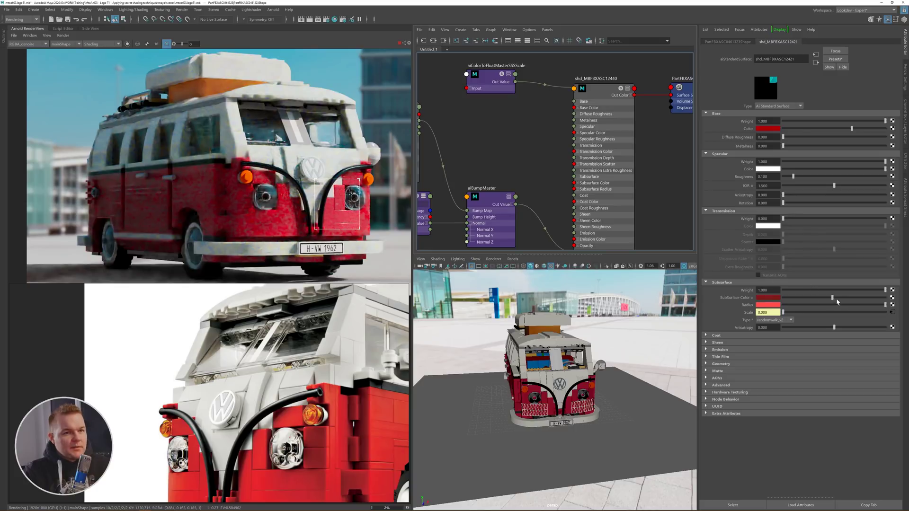
{"action": "left_click", "coordinate": [772, 298]}
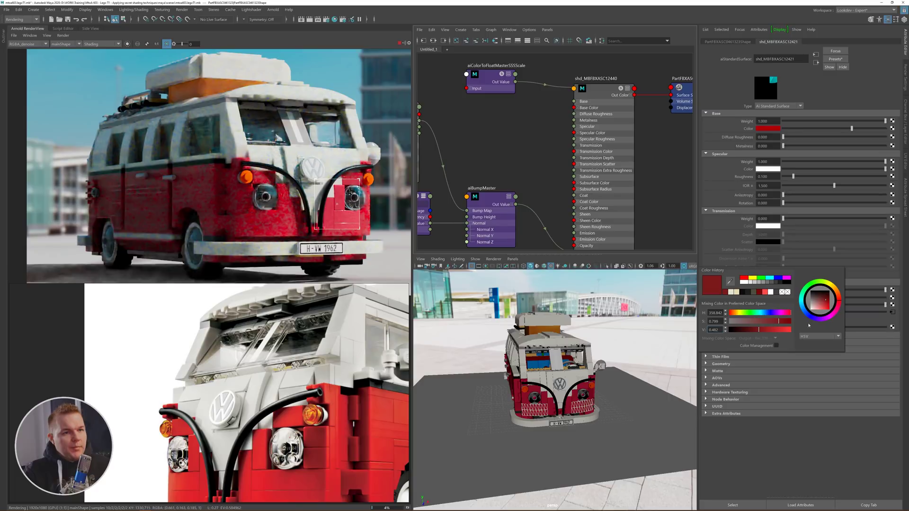
{"action": "left_click", "coordinate": [751, 330]}
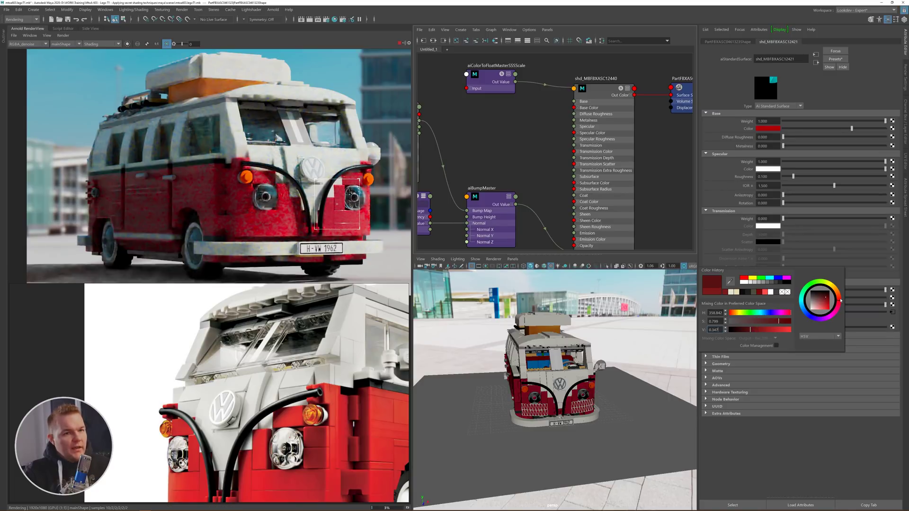
{"action": "left_click", "coordinate": [288, 238]}
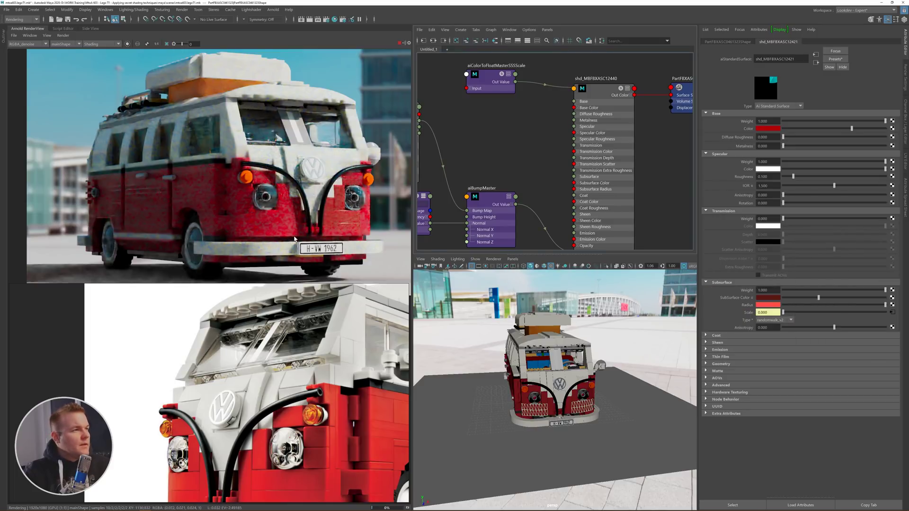
- Slightly brighten the subsurface color of the van's red body shader to compare the body with the reference photo
{"action": "middle_click_drag", "start_coordinate": [282, 236], "coordinate": [272, 205]}
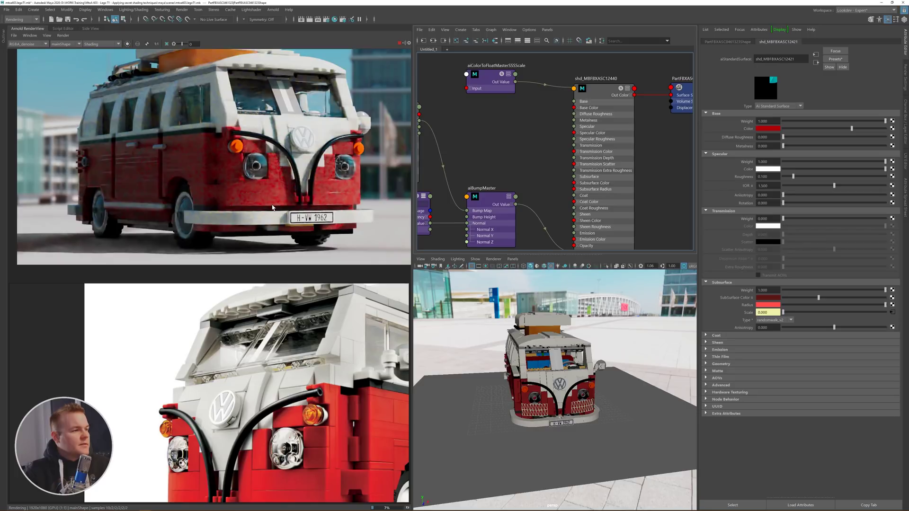
{"action": "scroll", "coordinate": [270, 194], "scroll_direction": "down", "scroll_amount": 2}
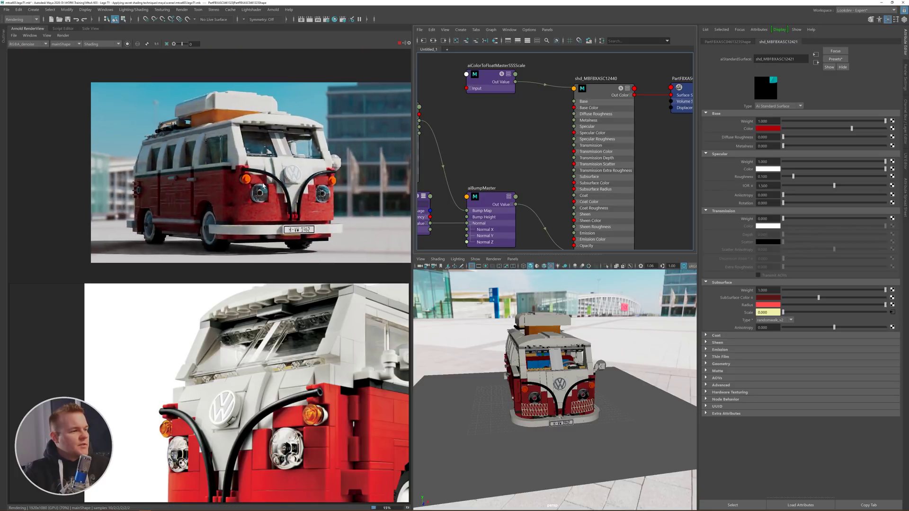
{"action": "scroll", "coordinate": [263, 186], "scroll_direction": "up", "scroll_amount": 2}
{"action": "left_click", "coordinate": [827, 297]}
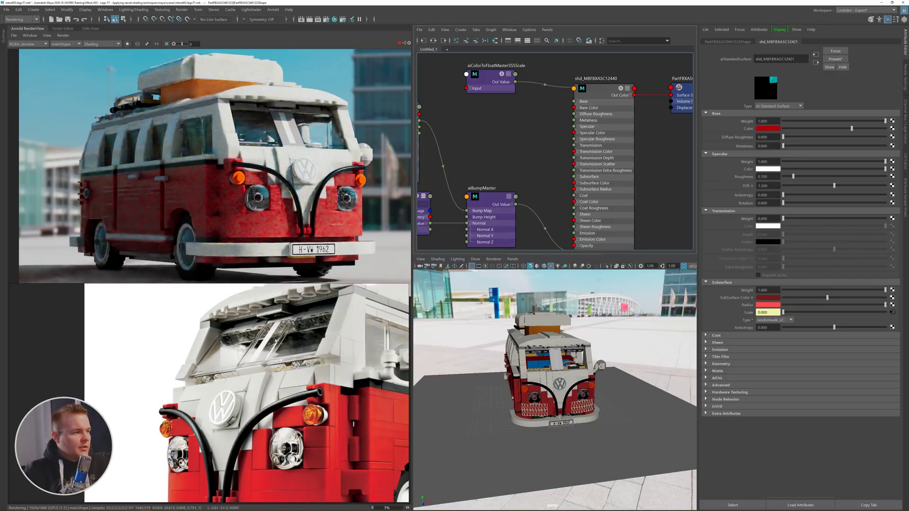
- Graph the windshield part's shader, draw a render region around the windshield and disconnect the file texture from the shader
{"action": "scroll", "coordinate": [275, 340], "scroll_direction": "up", "scroll_amount": 2}
{"action": "scroll", "coordinate": [281, 337], "scroll_direction": "down", "scroll_amount": 2}
{"action": "scroll", "coordinate": [281, 337], "scroll_direction": "up", "scroll_amount": 2}
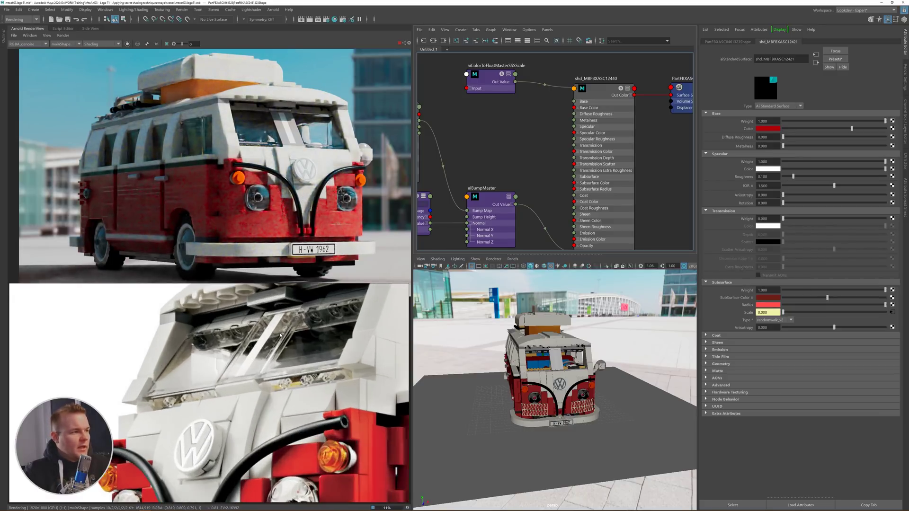
{"action": "left_click", "coordinate": [295, 139]}
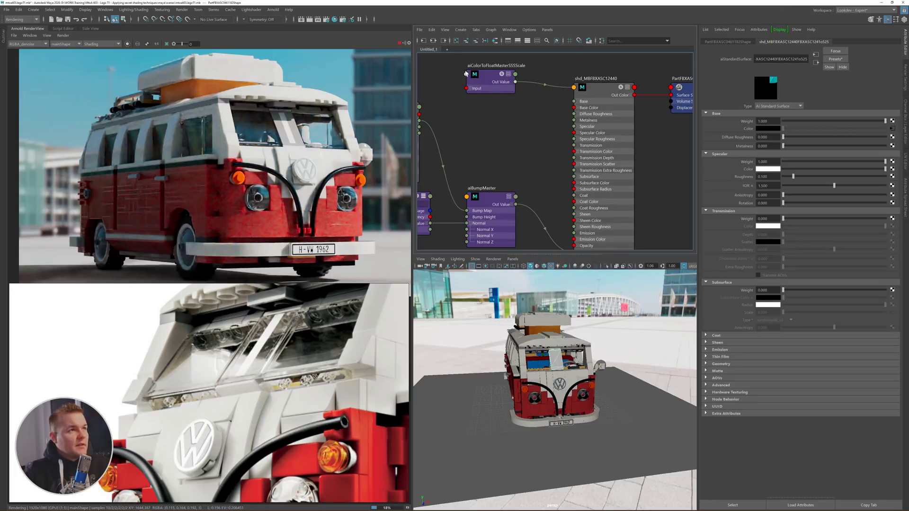
{"action": "left_click", "coordinate": [432, 42]}
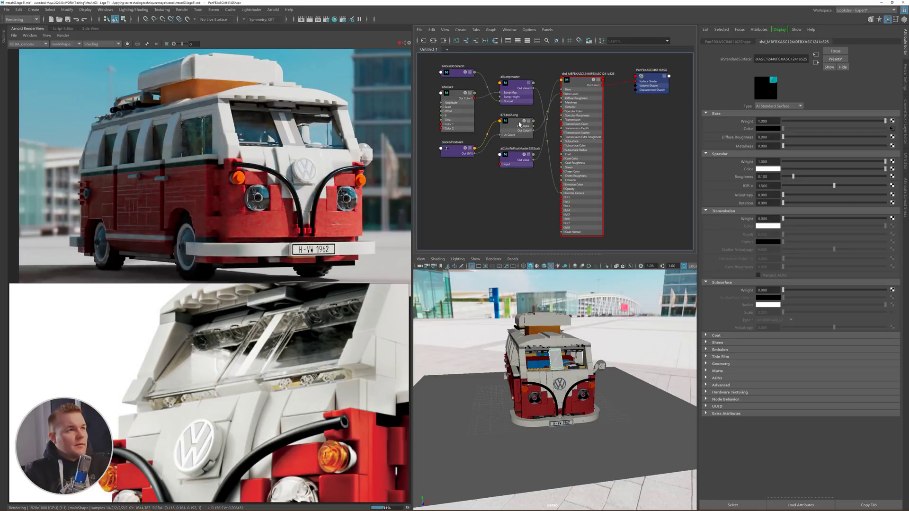
{"action": "left_click", "coordinate": [512, 124]}
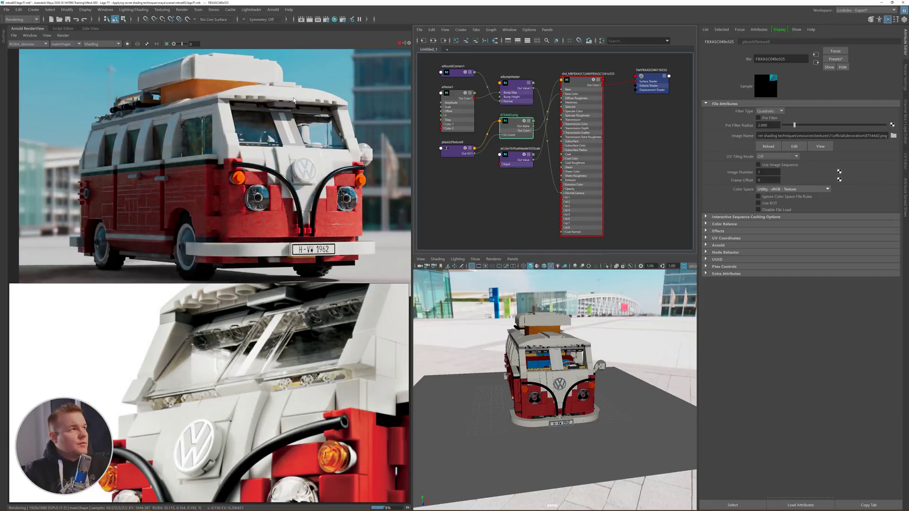
{"action": "left_click_drag", "start_coordinate": [260, 99], "coordinate": [325, 164]}
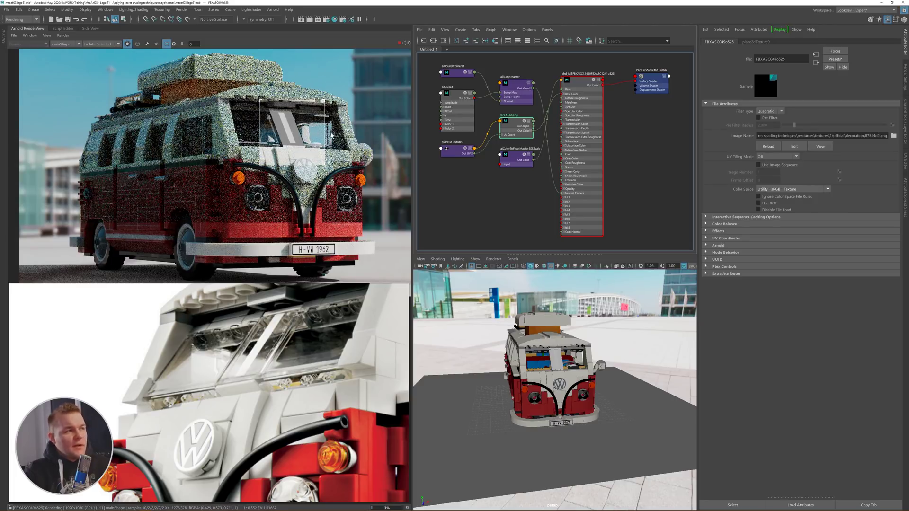
{"action": "left_click_drag", "start_coordinate": [539, 125], "coordinate": [568, 125]}
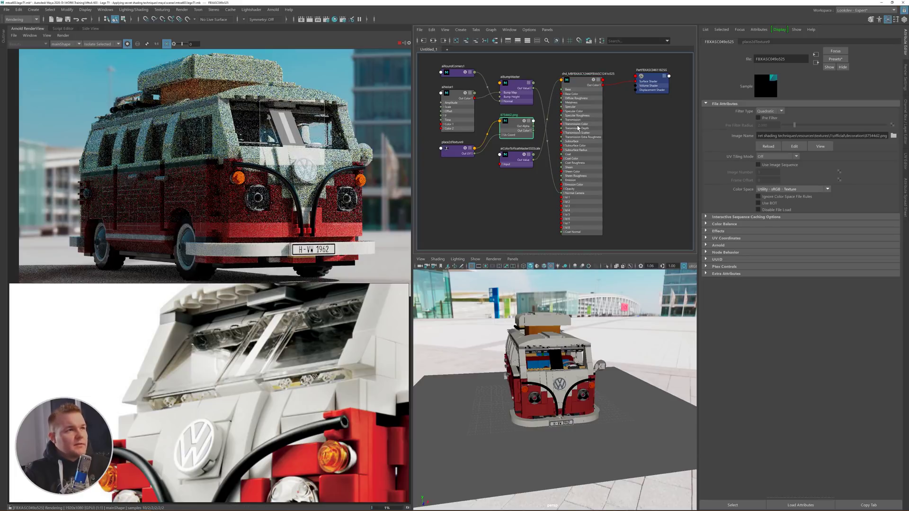
- Using the neighboring glass shader as a guide, set the windshield part's shader to base weight 0, specular roughness 0 and transmission weight 1
{"action": "left_click", "coordinate": [577, 82]}
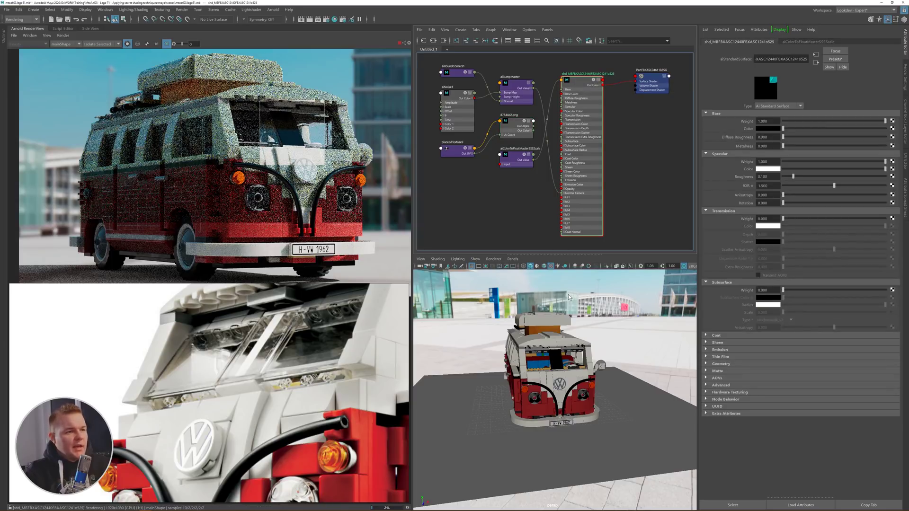
{"action": "left_click", "coordinate": [541, 363]}
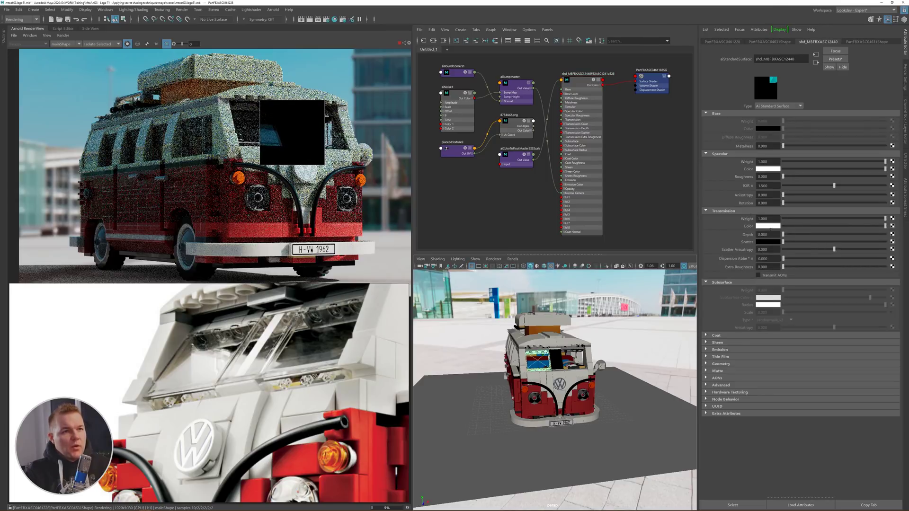
{"action": "left_click", "coordinate": [578, 89]}
{"action": "left_click", "coordinate": [126, 43]}
{"action": "left_click_drag", "start_coordinate": [795, 123], "coordinate": [776, 123]}
{"action": "left_click", "coordinate": [788, 177]}
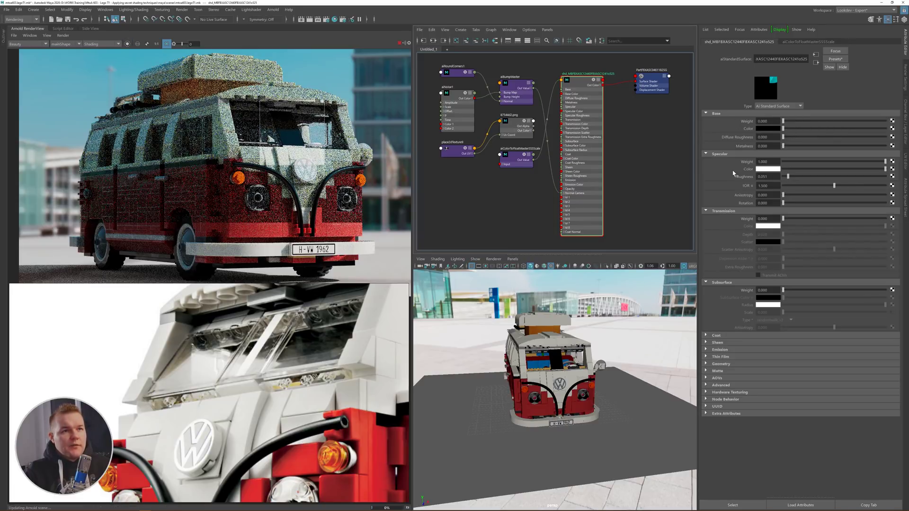
{"action": "left_click", "coordinate": [767, 218]}
{"action": "type", "text": "1"}
{"action": "key", "text": "Return"}
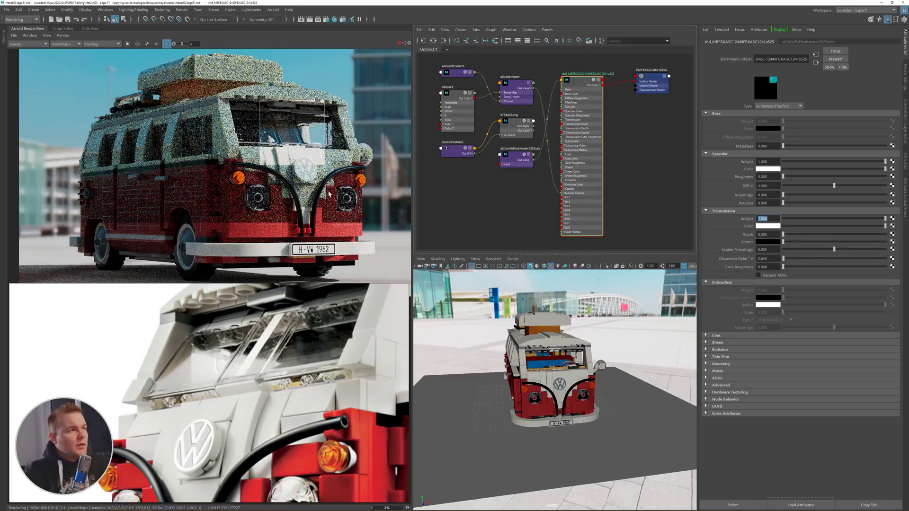
- Draw a render region around the side door handle, pick its gray shader and set the subsurface weight to 1
{"action": "left_click_drag", "start_coordinate": [144, 165], "coordinate": [174, 188]}
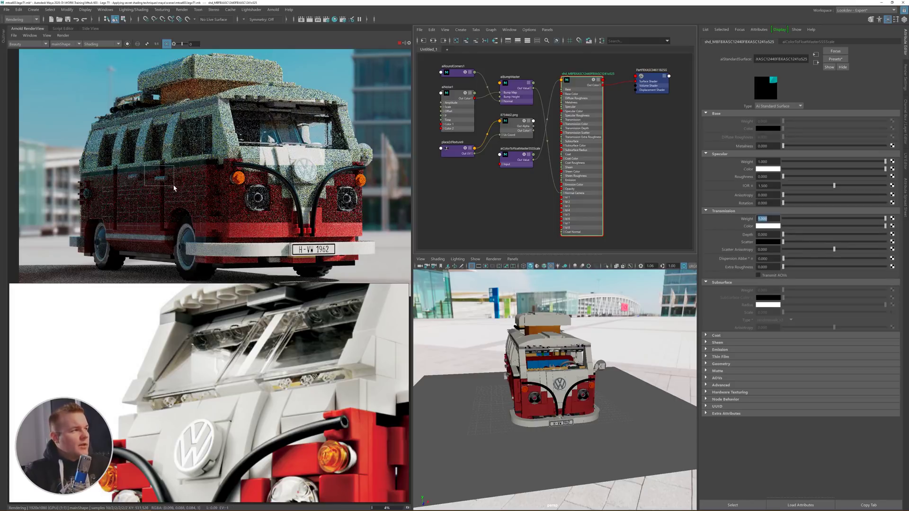
{"action": "left_click", "coordinate": [165, 189]}
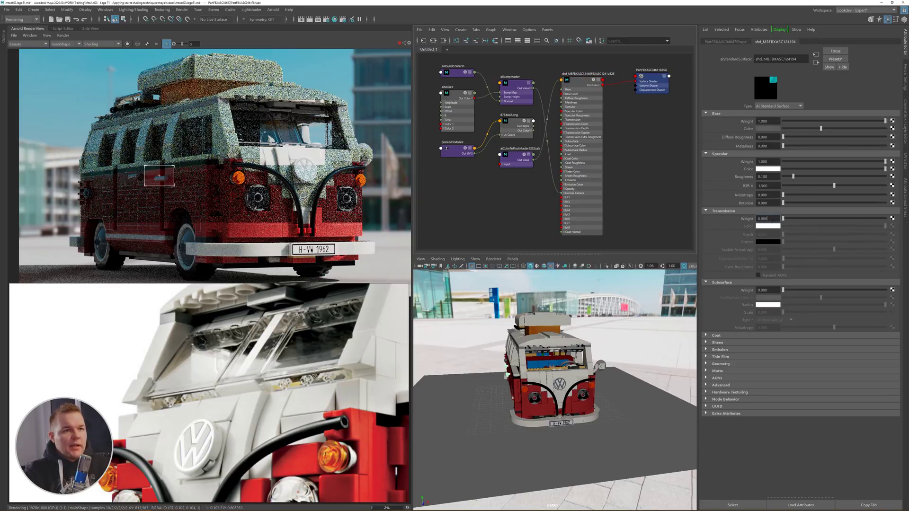
{"action": "left_click", "coordinate": [767, 290]}
{"action": "type", "text": "1"}
{"action": "key", "text": "Return"}
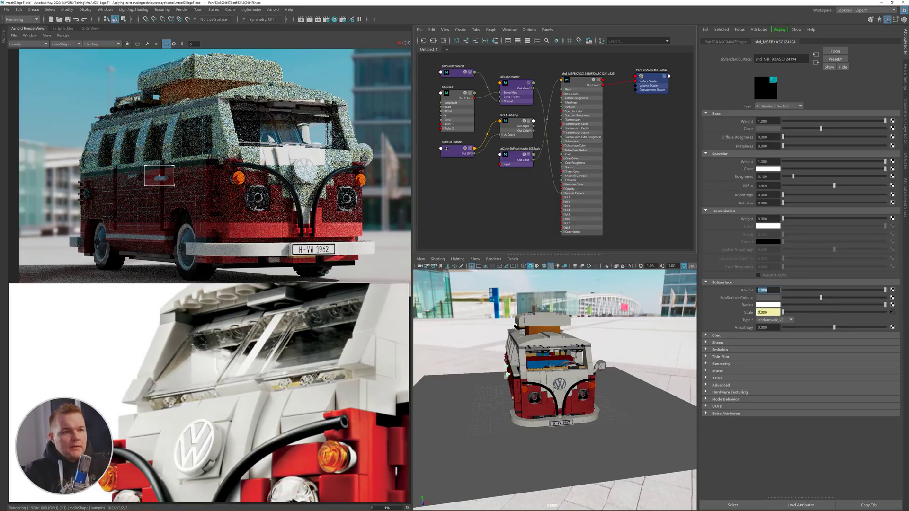
- Compare the door handle up close with its subsurface weight at 0 and back at 1
{"action": "scroll", "coordinate": [177, 184], "scroll_direction": "up", "scroll_amount": 2}
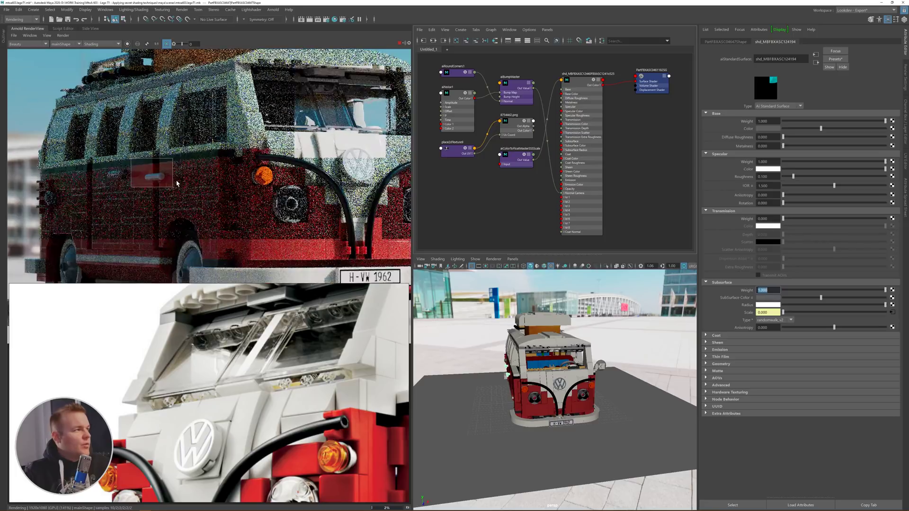
{"action": "scroll", "coordinate": [177, 184], "scroll_direction": "up", "scroll_amount": 2}
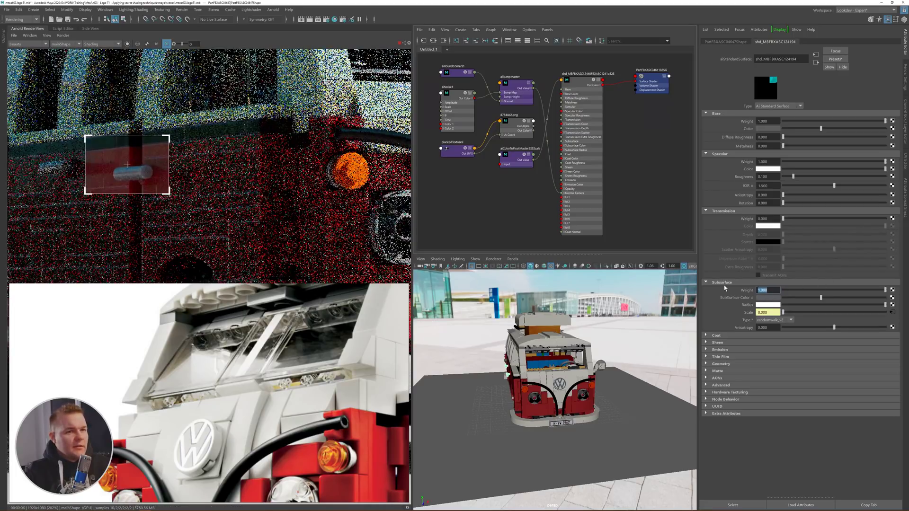
{"action": "type", "text": "0"}
{"action": "key", "text": "Return"}
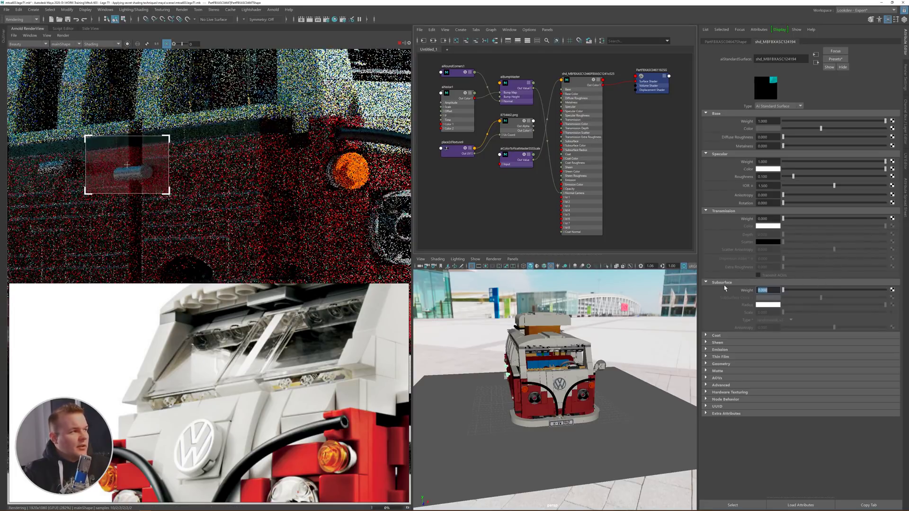
{"action": "type", "text": "1"}
{"action": "key", "text": "Return"}
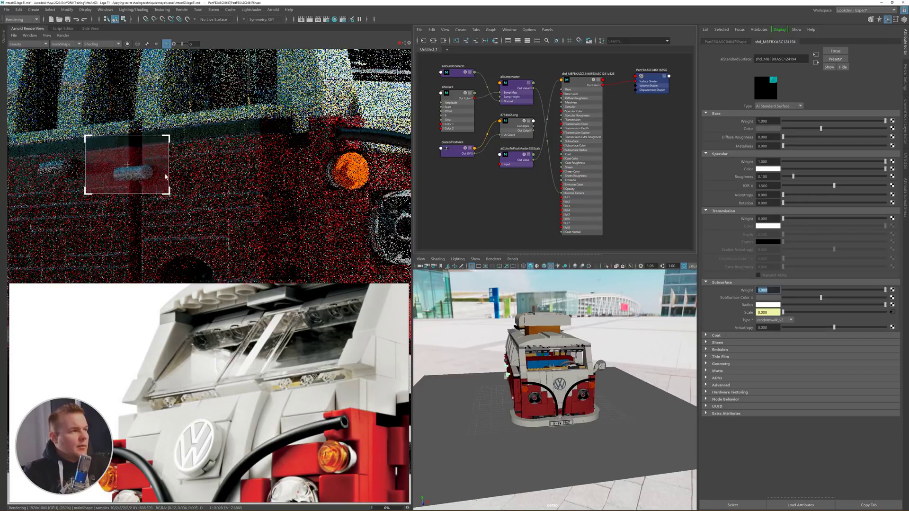
- Draw a render region around the orange turn signal, pick its shader and set the transmission weight to 1
{"action": "scroll", "coordinate": [245, 194], "scroll_direction": "down", "scroll_amount": 1}
{"action": "left_click_drag", "start_coordinate": [297, 154], "coordinate": [350, 206]}
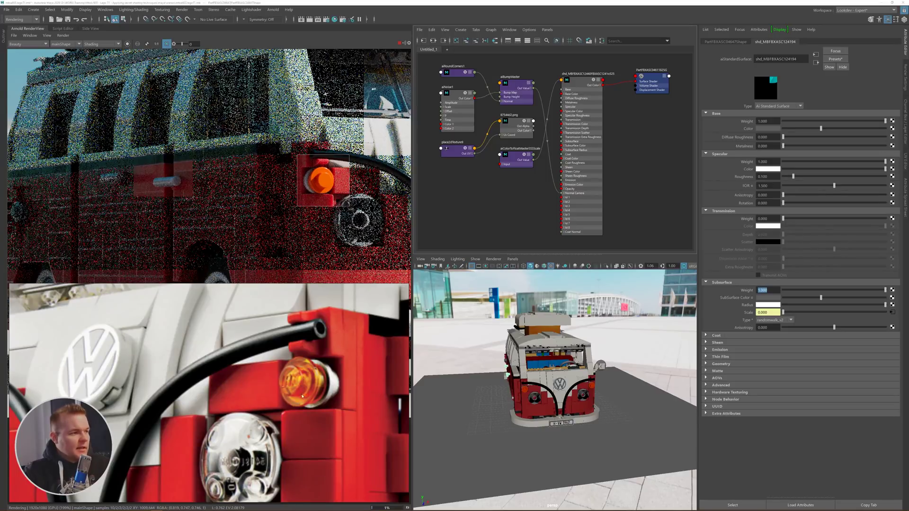
{"action": "left_click_drag", "start_coordinate": [343, 180], "coordinate": [345, 182]}
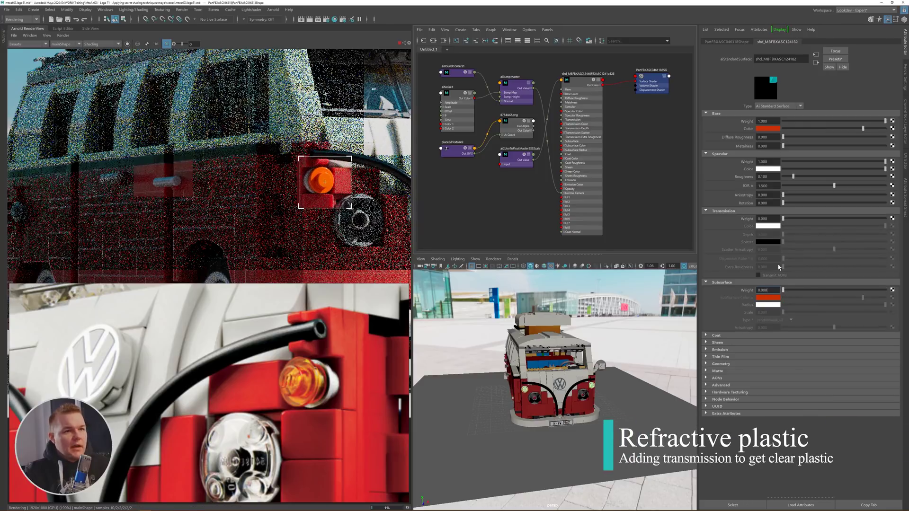
{"action": "left_click", "coordinate": [768, 219]}
{"action": "type", "text": "1"}
{"action": "key", "text": "Return"}
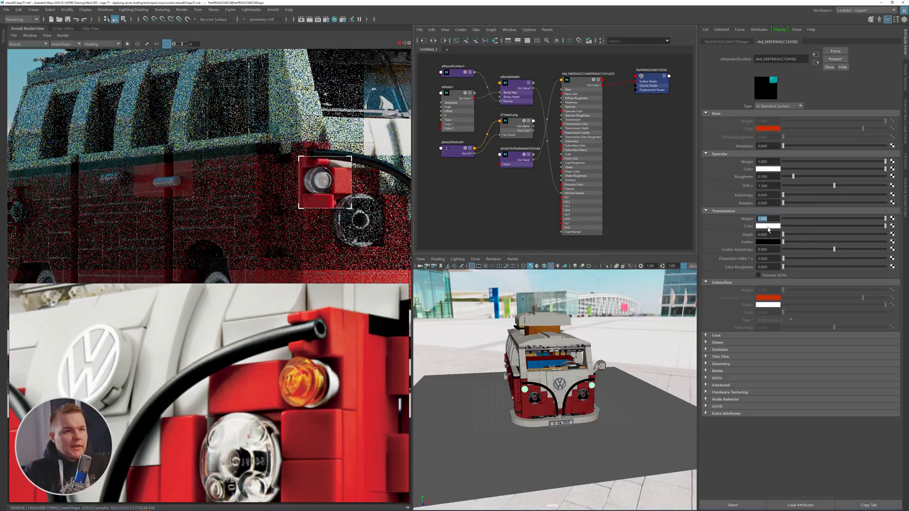
- Sample the turn signal shader's base color into its transmission color and raise that color's value to 1
{"action": "left_click", "coordinate": [764, 227]}
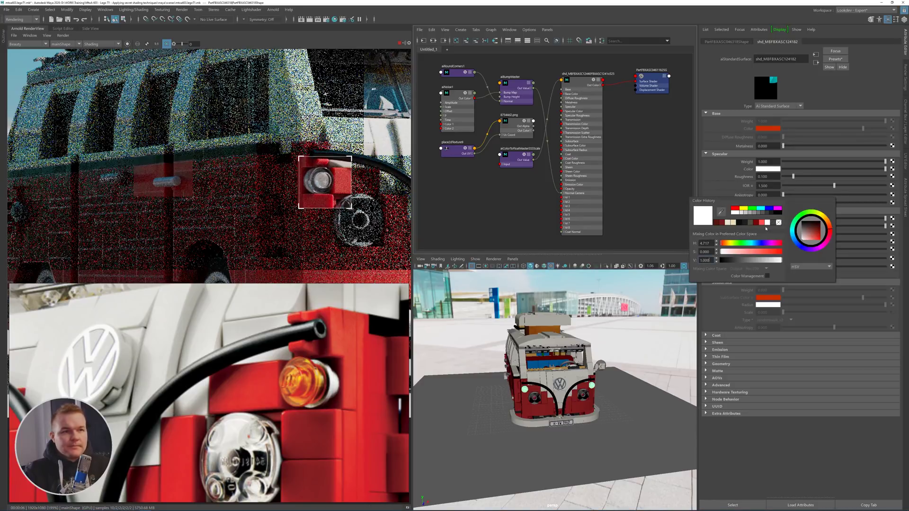
{"action": "left_click", "coordinate": [720, 212]}
{"action": "left_click", "coordinate": [766, 129]}
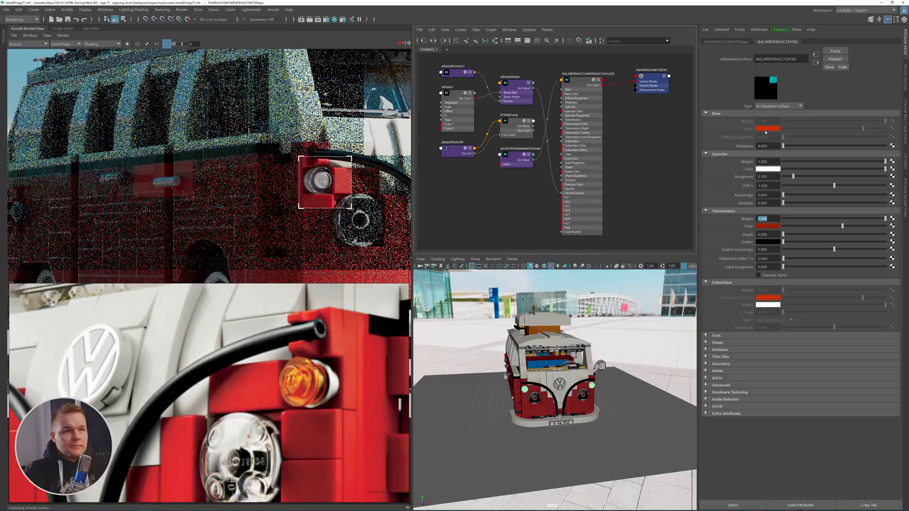
{"action": "left_click", "coordinate": [767, 226]}
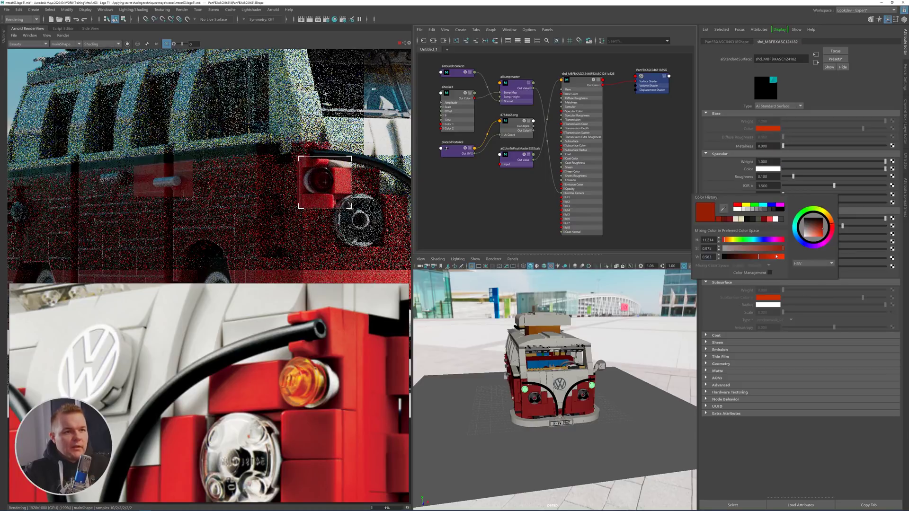
{"action": "left_click_drag", "start_coordinate": [771, 257], "coordinate": [786, 256]}
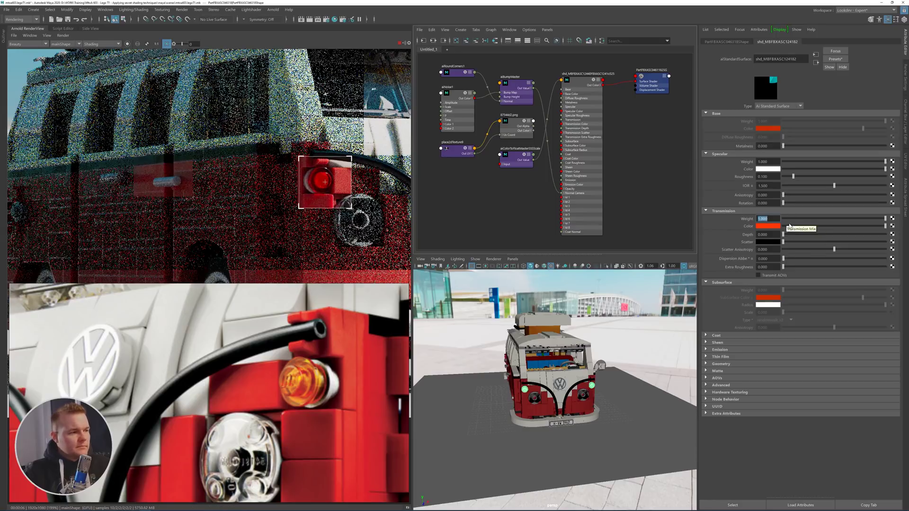
- Set the turn signal shader's transmission scatter to white and its transmission depth to 0.5
{"action": "left_click", "coordinate": [794, 243]}
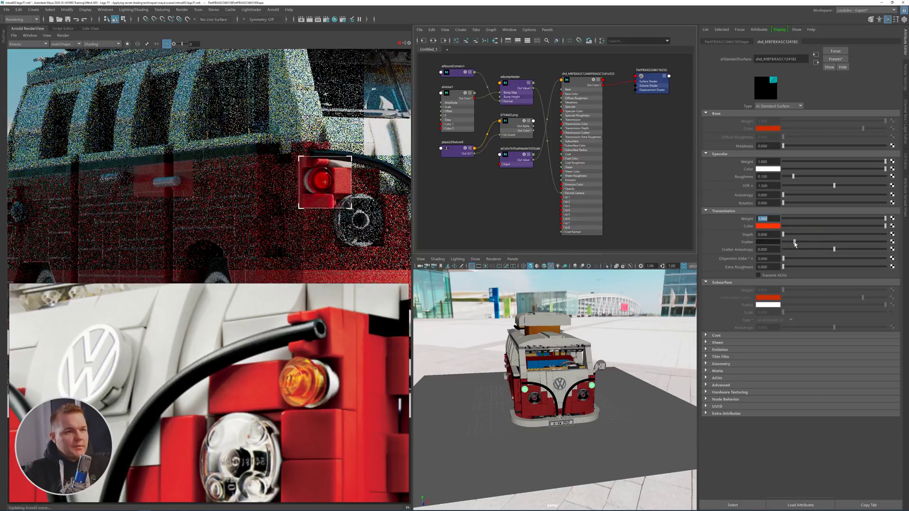
{"action": "left_click_drag", "start_coordinate": [794, 242], "coordinate": [868, 242]}
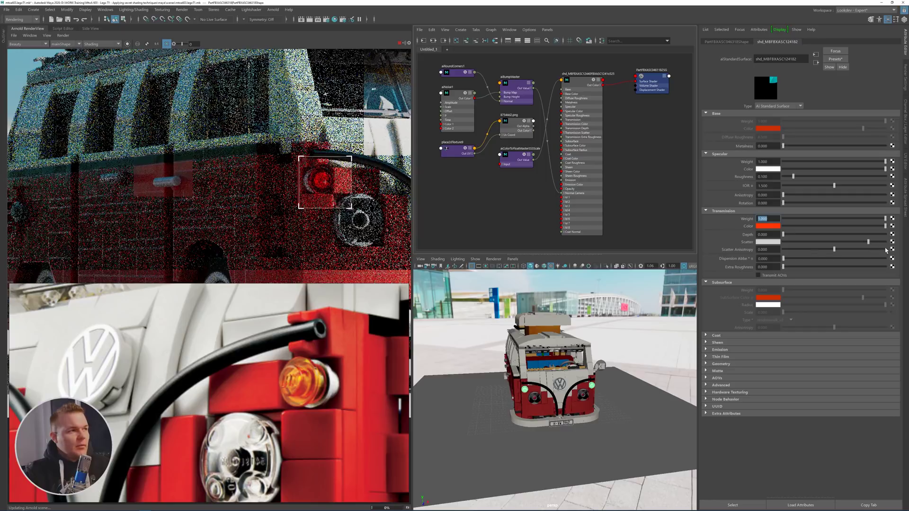
{"action": "left_click", "coordinate": [791, 235]}
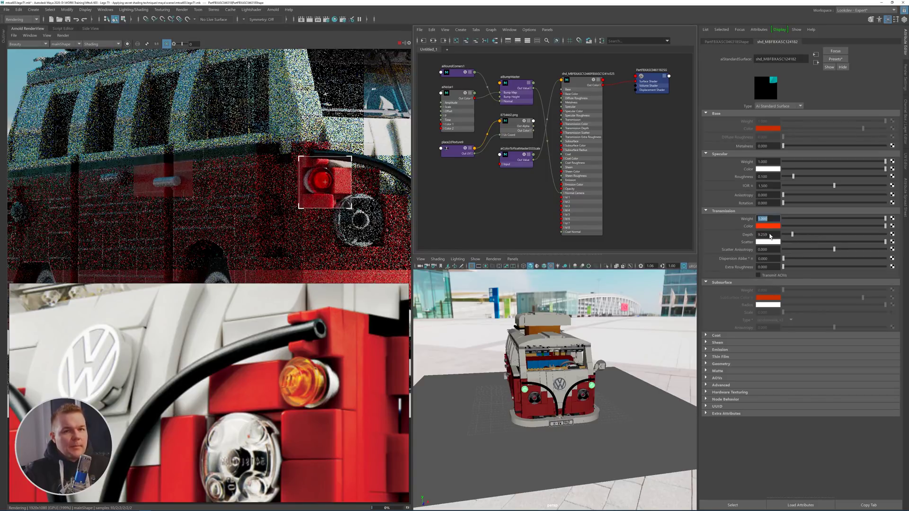
{"action": "left_click_drag", "start_coordinate": [770, 236], "coordinate": [746, 240], "text": "ctrl"}
{"action": "type", "text": "2"}
{"action": "key", "text": "Return"}
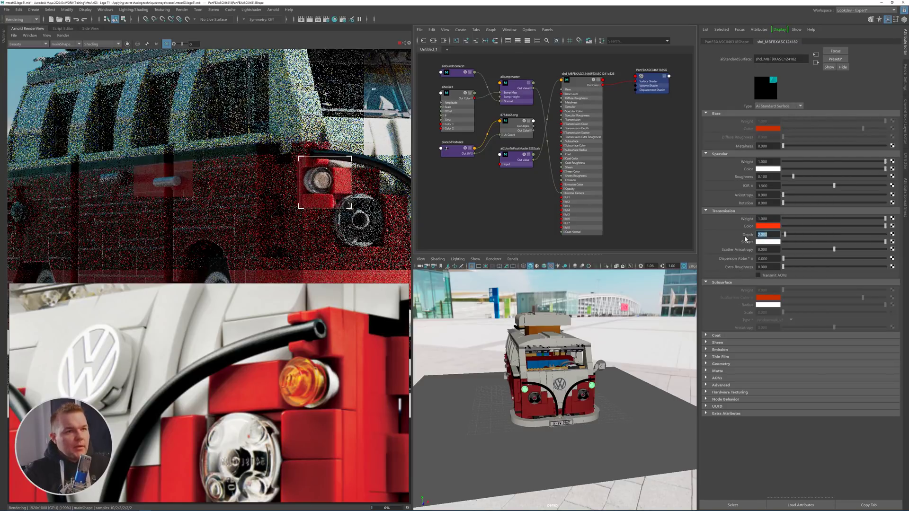
{"action": "type", "text": "0.5"}
{"action": "key", "text": "Return"}
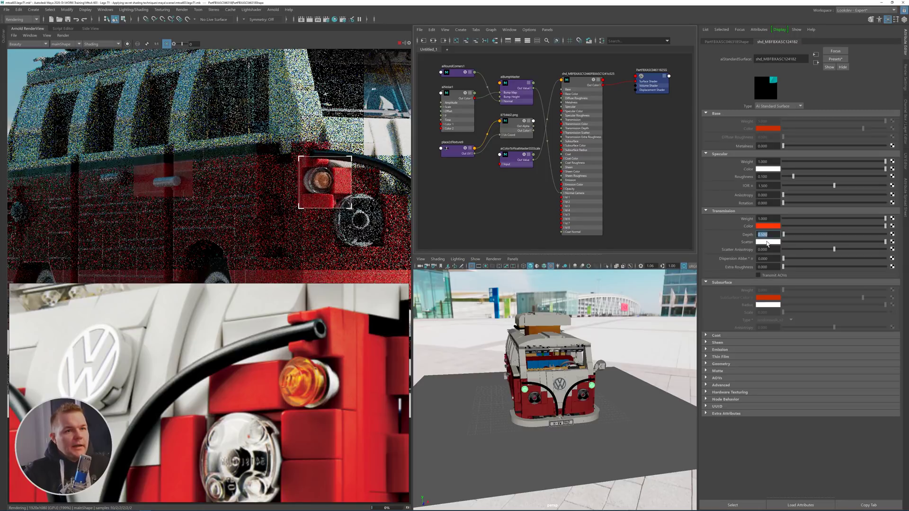
- Set the scatter color to the recent orange-red with a value of 3 and show the denoised render
{"action": "left_click", "coordinate": [767, 242]}
{"action": "left_click", "coordinate": [721, 236]}
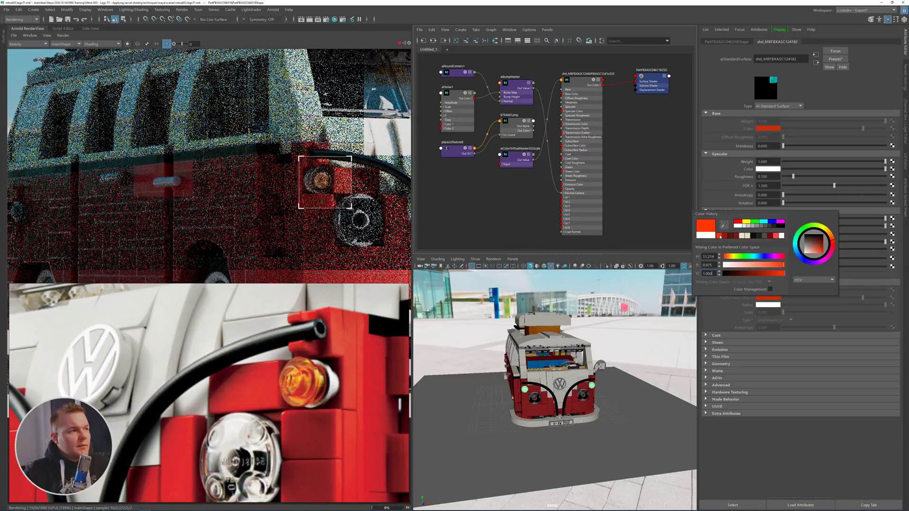
{"action": "type", "text": "3"}
{"action": "key", "text": "Tab"}
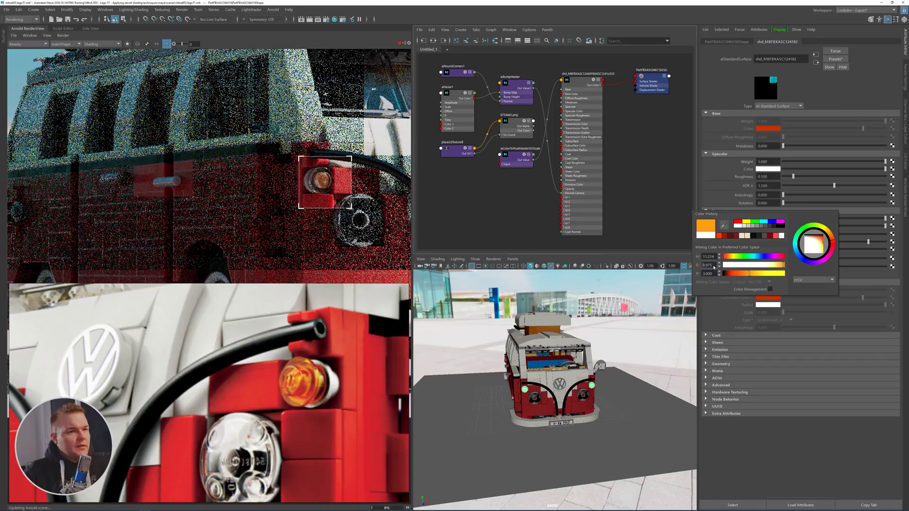
{"action": "left_click", "coordinate": [62, 35]}
{"action": "left_click", "coordinate": [88, 86]}
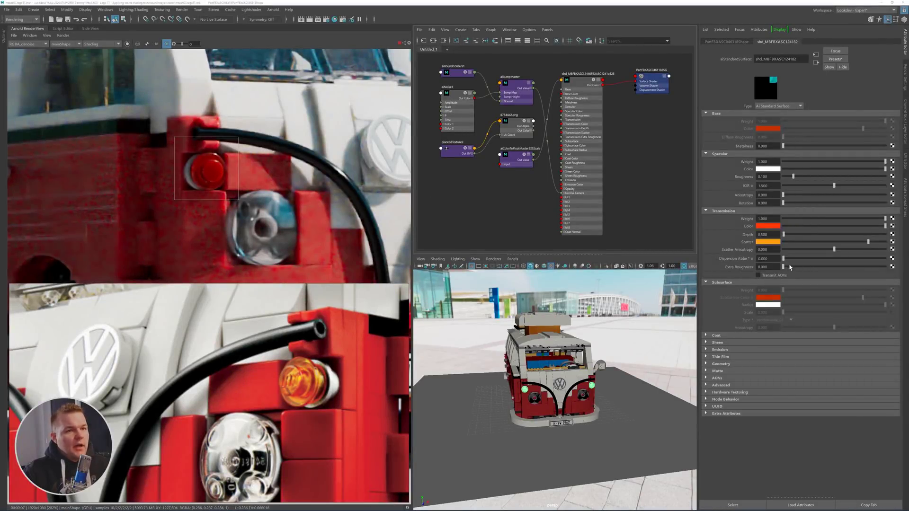
- Darken the turn signal shader's transmission scatter color to a value of 0.25
{"action": "left_click", "coordinate": [768, 242]}
{"action": "type", "text": "1"}
{"action": "key", "text": "Return"}
{"action": "left_click_drag", "start_coordinate": [706, 273], "coordinate": [703, 273]}
{"action": "left_click", "coordinate": [714, 264]}
{"action": "type", "text": "0.25"}
{"action": "key", "text": "Return"}
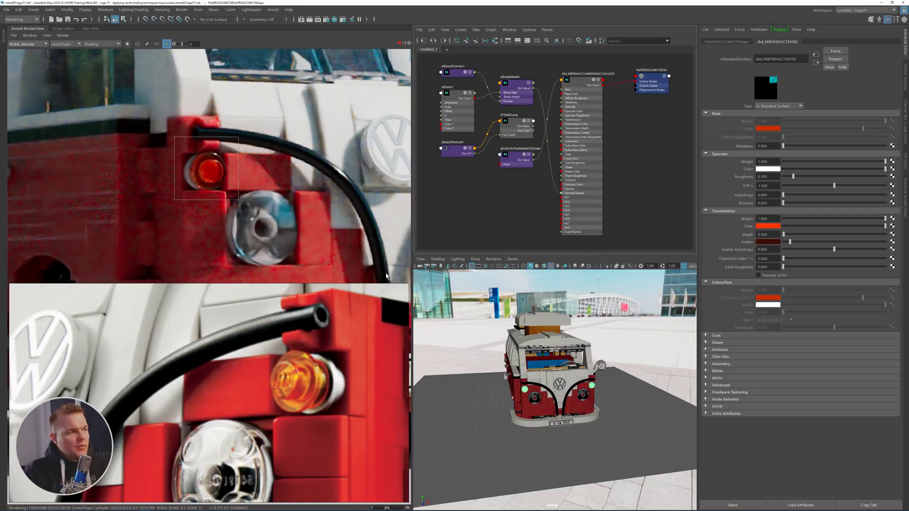
- Select the reflector piece behind the orange turn signal and set its shader's metalness to 1
{"action": "left_click_drag", "start_coordinate": [519, 395], "coordinate": [580, 408], "text": "alt"}
{"action": "right_click_drag", "start_coordinate": [580, 408], "coordinate": [644, 423], "text": "alt"}
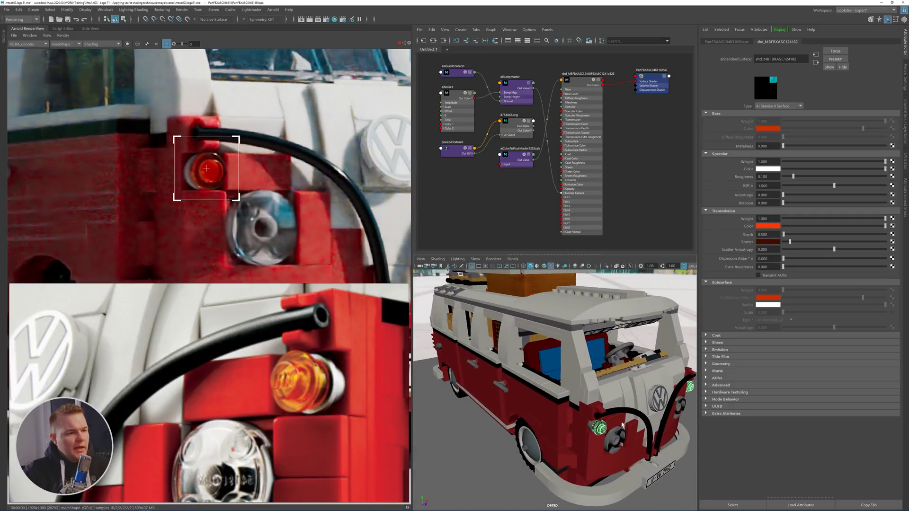
{"action": "left_click_drag", "start_coordinate": [591, 416], "coordinate": [645, 423], "text": "alt"}
{"action": "middle_click_drag", "start_coordinate": [662, 421], "coordinate": [612, 405], "text": "alt"}
{"action": "right_click_drag", "start_coordinate": [612, 406], "coordinate": [640, 412], "text": "alt"}
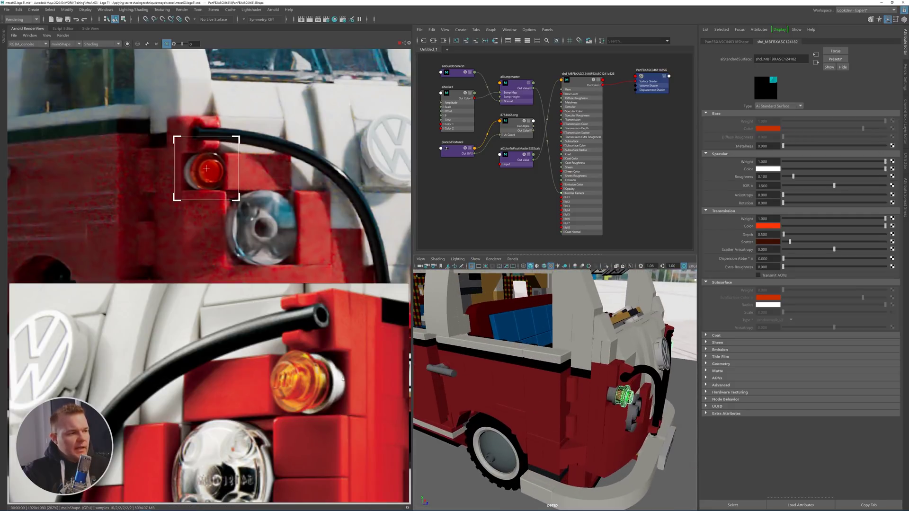
{"action": "left_click", "coordinate": [614, 398]}
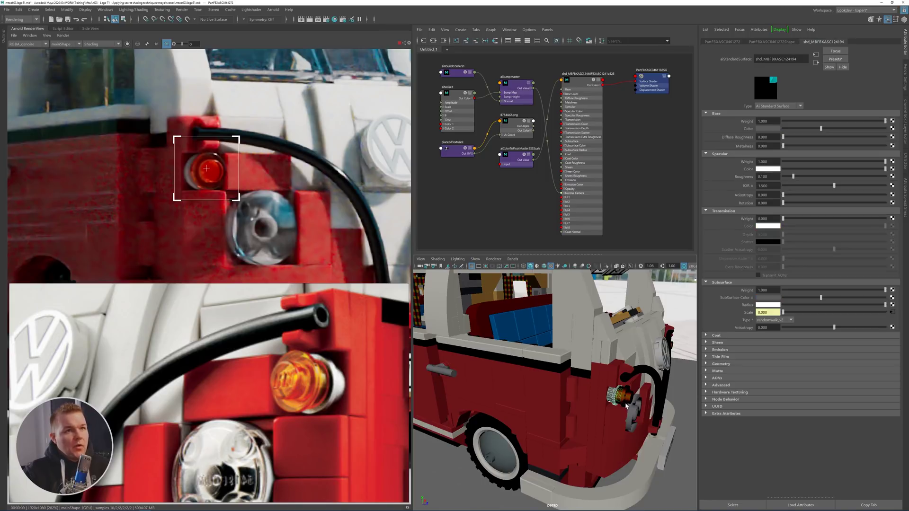
{"action": "left_click_drag", "start_coordinate": [558, 388], "coordinate": [597, 369], "text": "alt"}
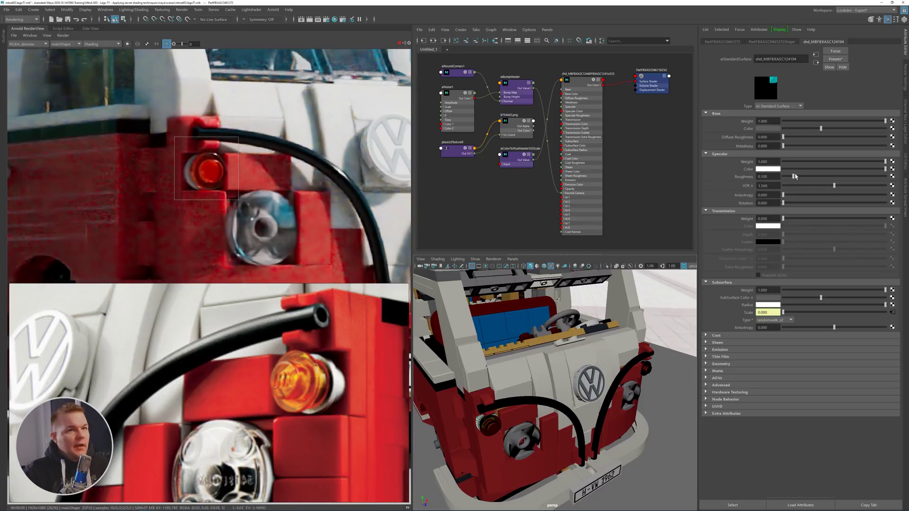
{"action": "left_click", "coordinate": [765, 145]}
{"action": "type", "text": "1"}
{"action": "key", "text": "Return"}
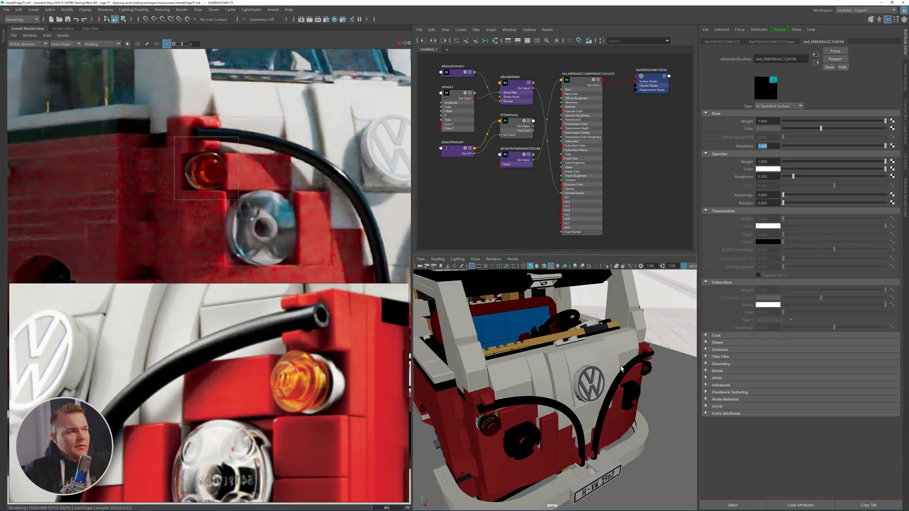
- Brighten the reflector shader's base color to a light grey, rendering regions around the headlight and the turn signals
{"action": "left_click", "coordinate": [851, 128]}
{"action": "left_click_drag", "start_coordinate": [304, 177], "coordinate": [221, 270]}
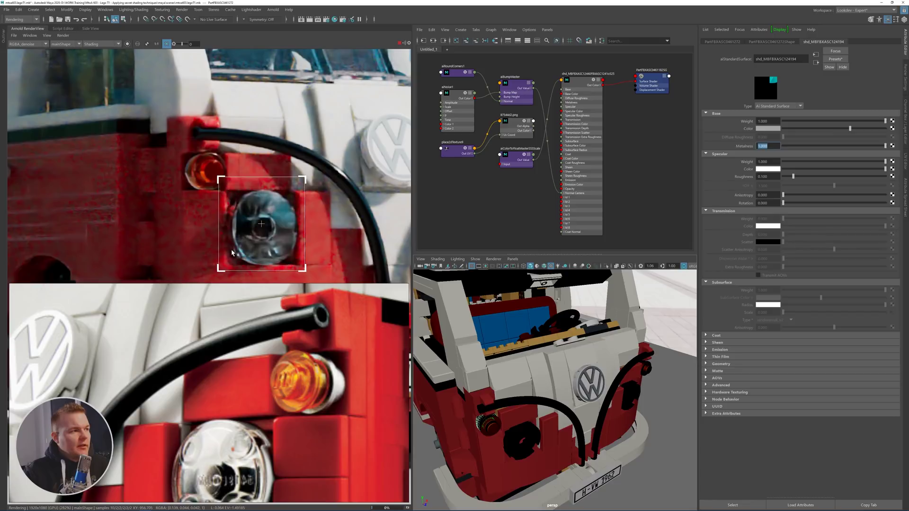
{"action": "left_click", "coordinate": [870, 128]}
{"action": "left_click_drag", "start_coordinate": [174, 139], "coordinate": [244, 215]}
{"action": "middle_click_drag", "start_coordinate": [395, 220], "coordinate": [146, 199]}
{"action": "left_click_drag", "start_coordinate": [277, 121], "coordinate": [337, 186]}
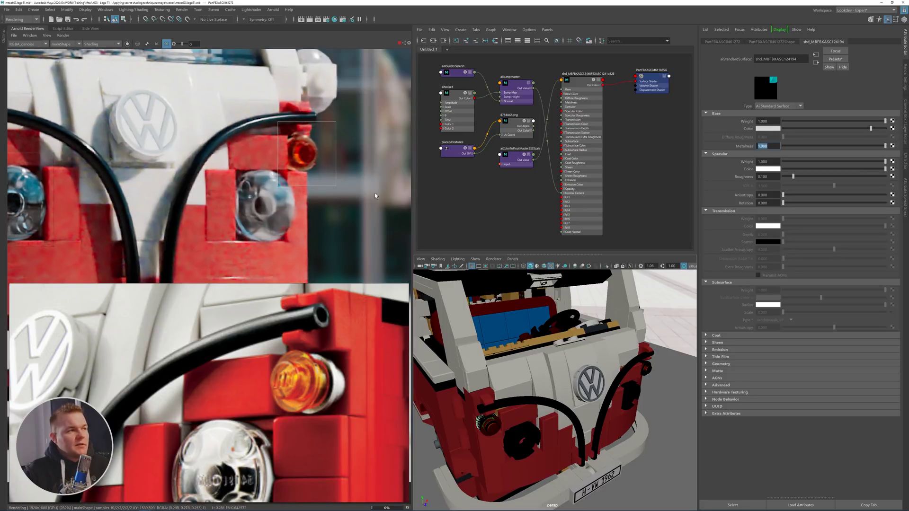
- Set the reflector shader's specular roughness to 0.3 and render a region covering one turn signal and its headlight
{"action": "scroll", "coordinate": [338, 201], "scroll_direction": "down", "scroll_amount": 2}
{"action": "middle_click_drag", "start_coordinate": [331, 225], "coordinate": [420, 234]}
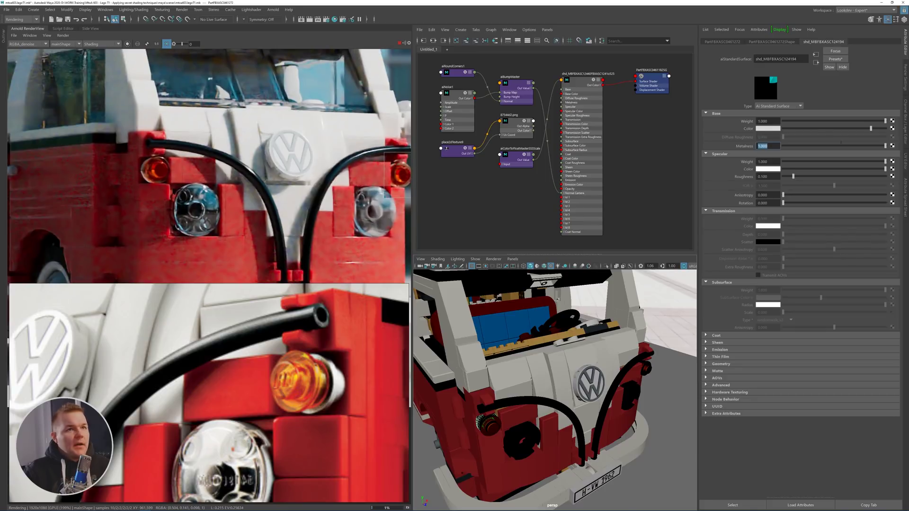
{"action": "double_click", "coordinate": [767, 176]}
{"action": "type", "text": "0.3"}
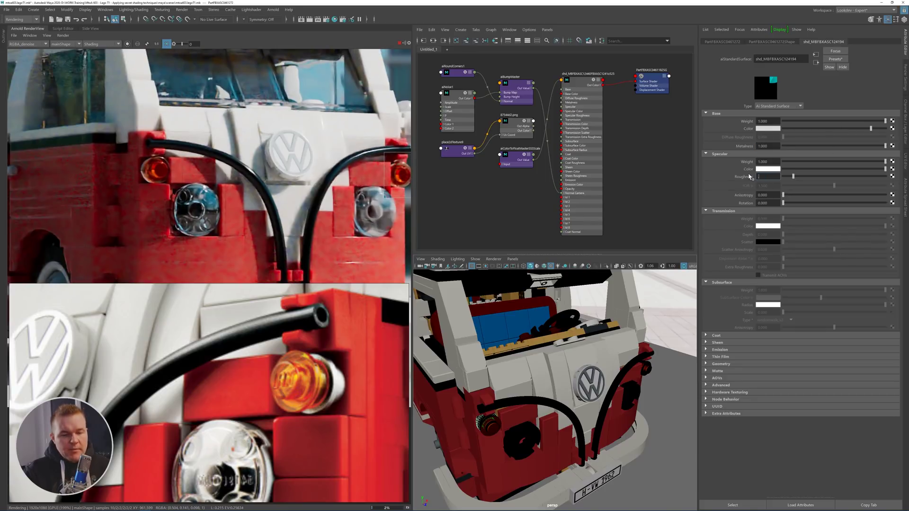
{"action": "key", "text": "Return"}
{"action": "left_click_drag", "start_coordinate": [135, 153], "coordinate": [180, 187]}
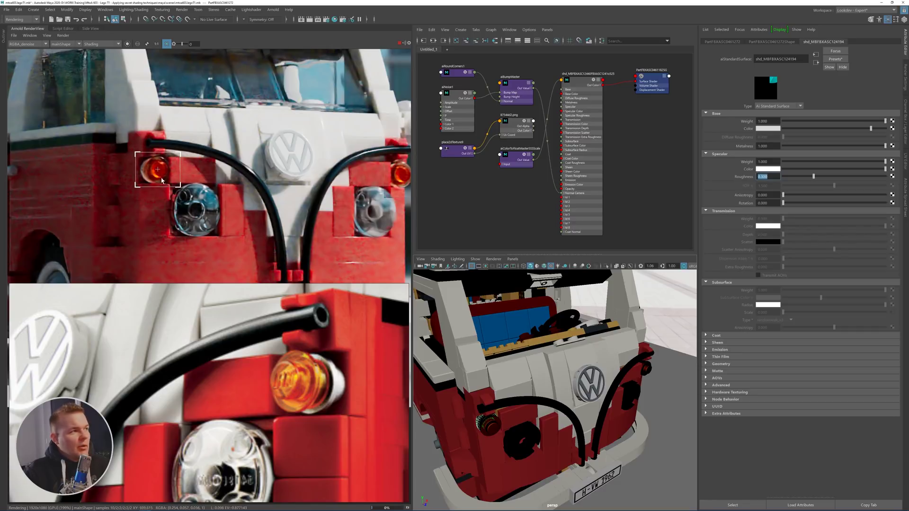
{"action": "left_click_drag", "start_coordinate": [219, 240], "coordinate": [168, 178]}
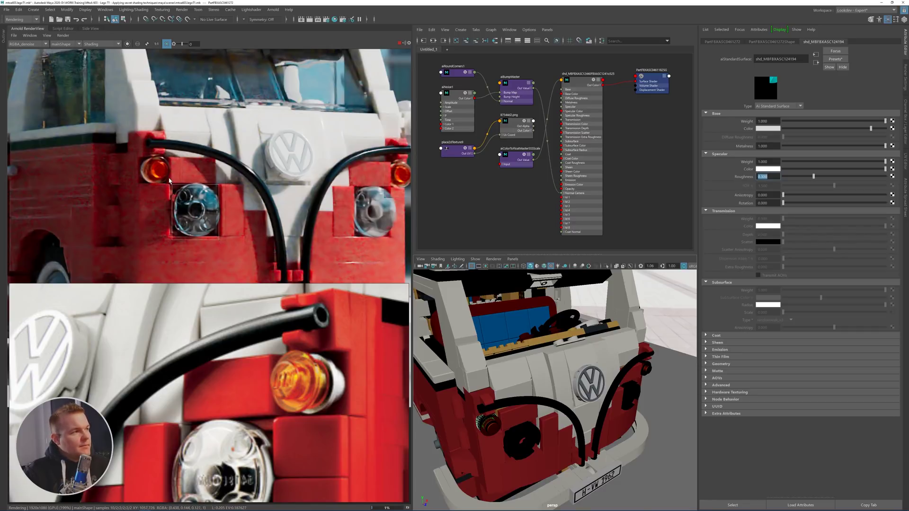
{"action": "left_click_drag", "start_coordinate": [136, 150], "coordinate": [220, 234]}
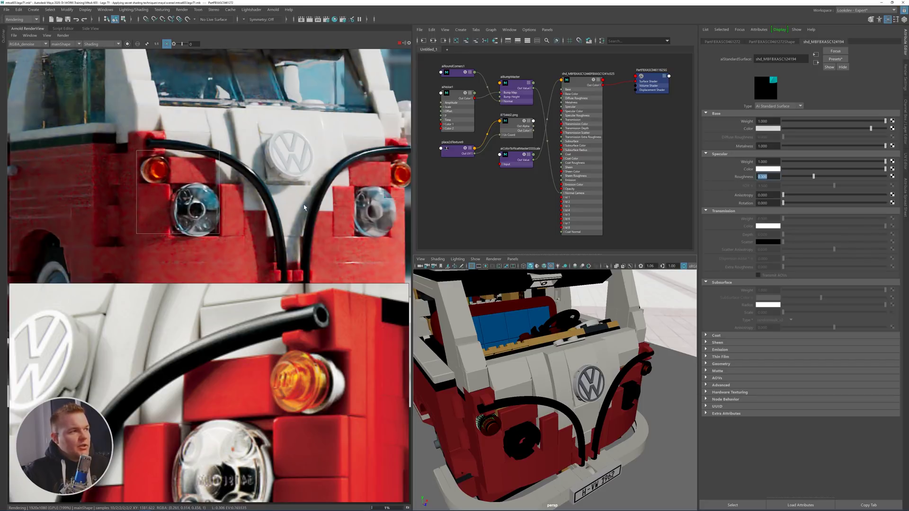
- Shift the turn signal shader's transmission color hue to a yellower orange and render a region around the other turn signal
{"action": "left_click", "coordinate": [159, 171]}
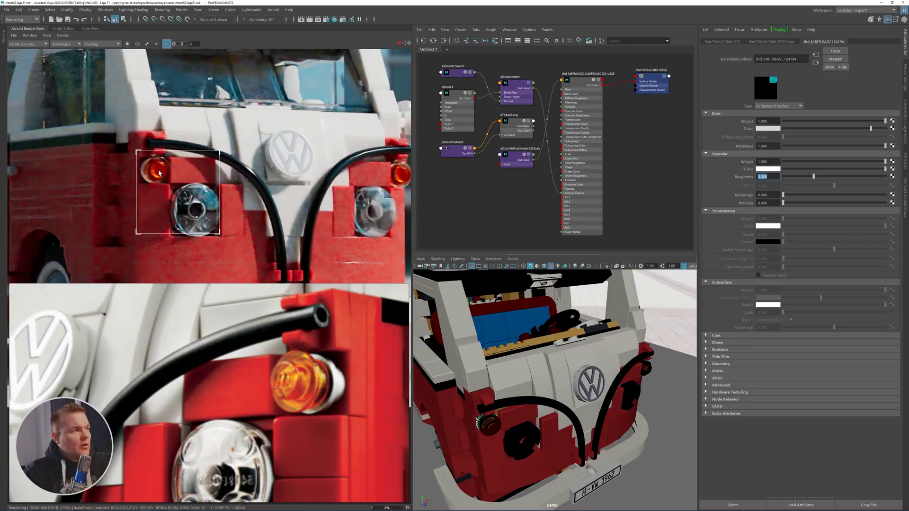
{"action": "left_click", "coordinate": [775, 227]}
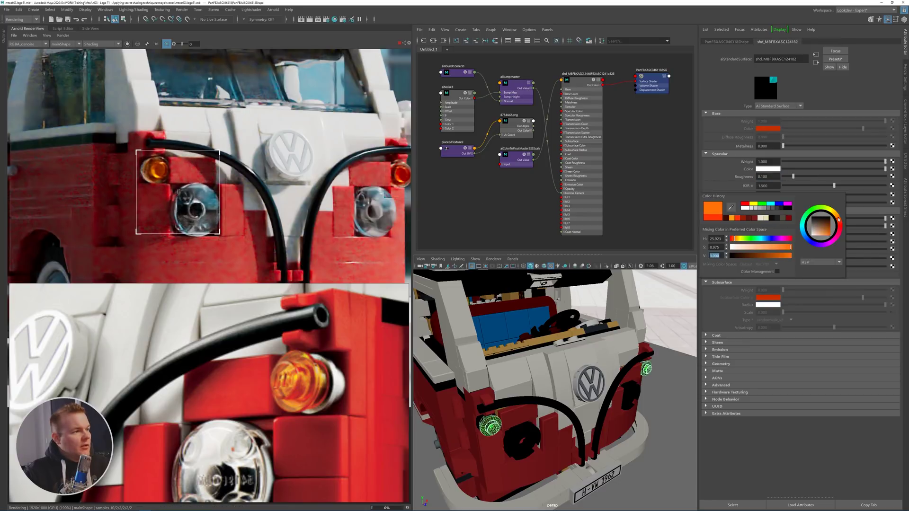
{"action": "left_click_drag", "start_coordinate": [839, 219], "coordinate": [837, 216]}
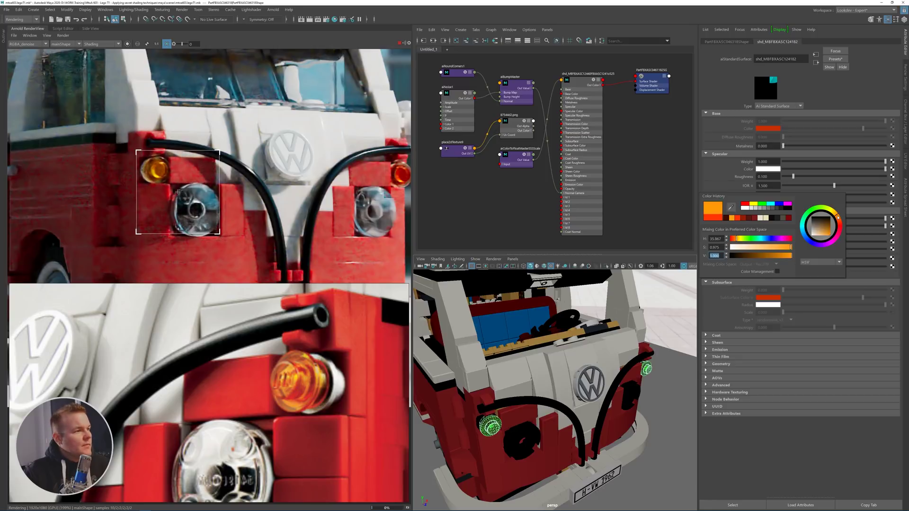
{"action": "left_click_drag", "start_coordinate": [368, 149], "coordinate": [410, 197]}
- Compare the rendered van's turn signals and headlights with the reference photo
{"action": "scroll", "coordinate": [343, 201], "scroll_direction": "down", "scroll_amount": 2}
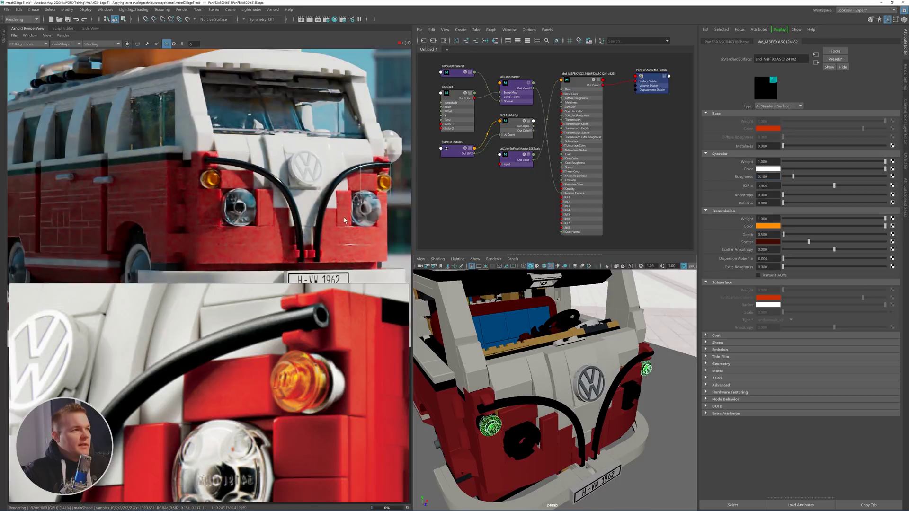
{"action": "scroll", "coordinate": [342, 212], "scroll_direction": "down", "scroll_amount": 2}
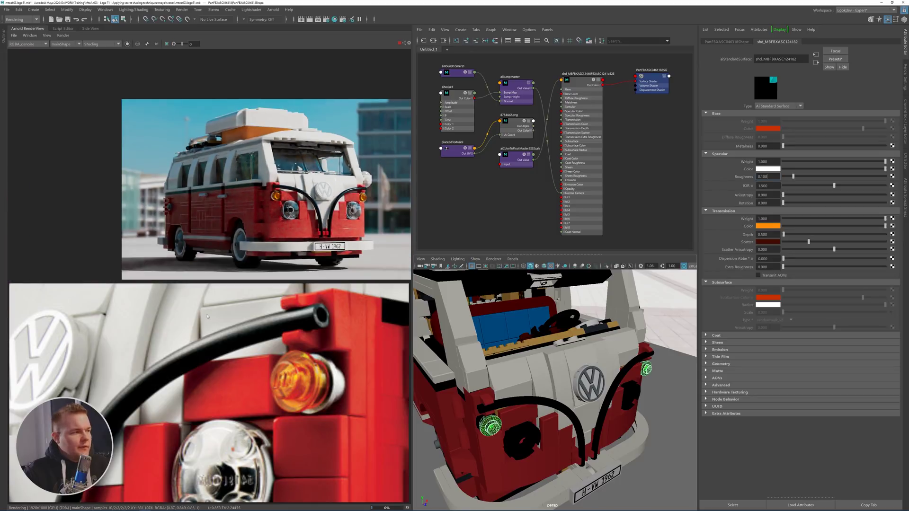
{"action": "scroll", "coordinate": [307, 194], "scroll_direction": "up", "scroll_amount": 2}
{"action": "scroll", "coordinate": [282, 202], "scroll_direction": "down", "scroll_amount": 2}
{"action": "scroll", "coordinate": [248, 379], "scroll_direction": "down", "scroll_amount": 2}
{"action": "left_click_drag", "start_coordinate": [251, 409], "coordinate": [287, 360]}
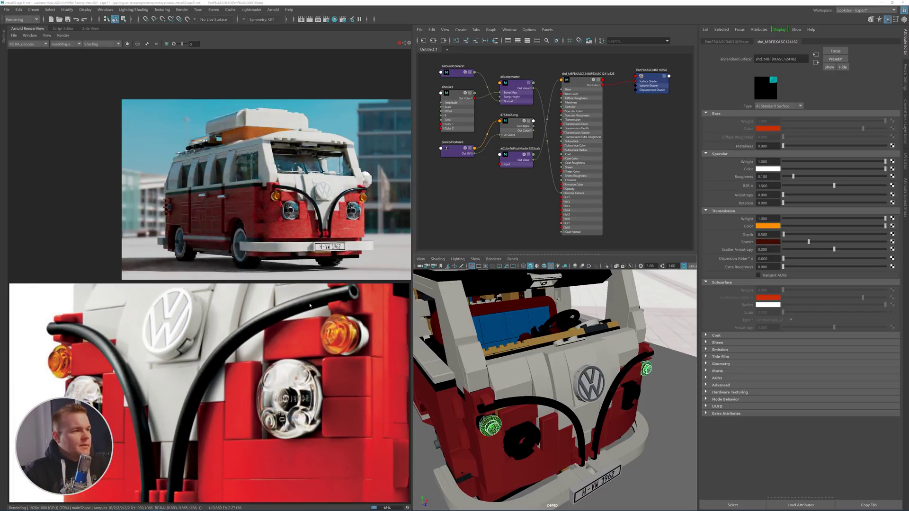
{"action": "scroll", "coordinate": [342, 199], "scroll_direction": "up", "scroll_amount": 2}
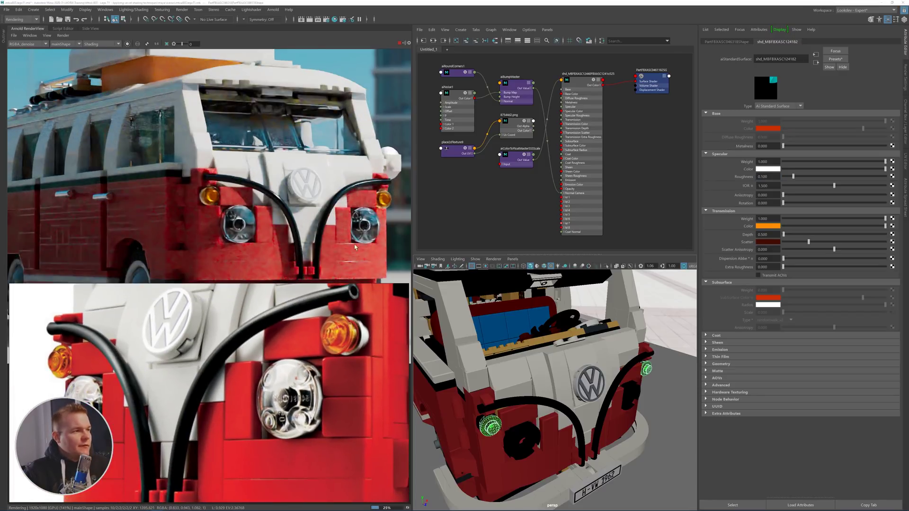
- Pick the black front cable's shader, render a region around the cable and raise the specular roughness to about 0.46
{"action": "left_click", "coordinate": [335, 227]}
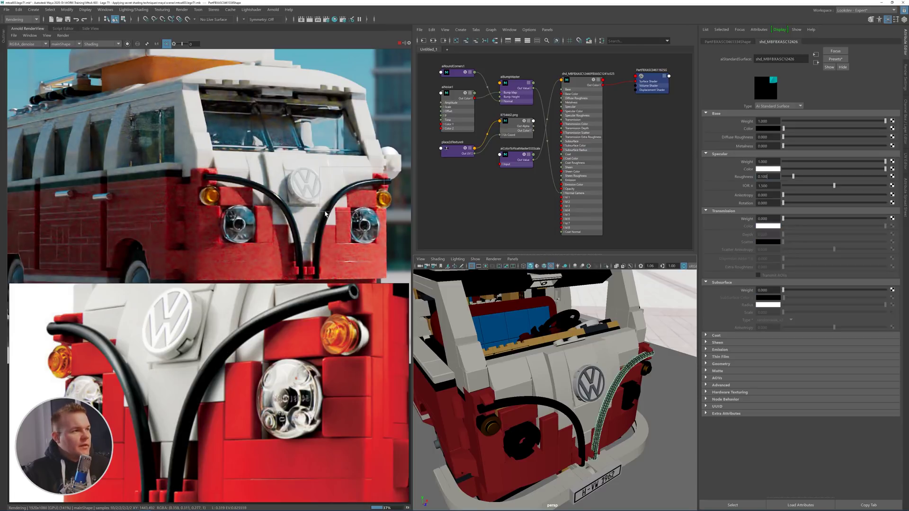
{"action": "left_click_drag", "start_coordinate": [320, 212], "coordinate": [384, 167]}
{"action": "scroll", "coordinate": [350, 194], "scroll_direction": "up", "scroll_amount": 2}
{"action": "middle_click_drag", "start_coordinate": [350, 194], "coordinate": [295, 157]}
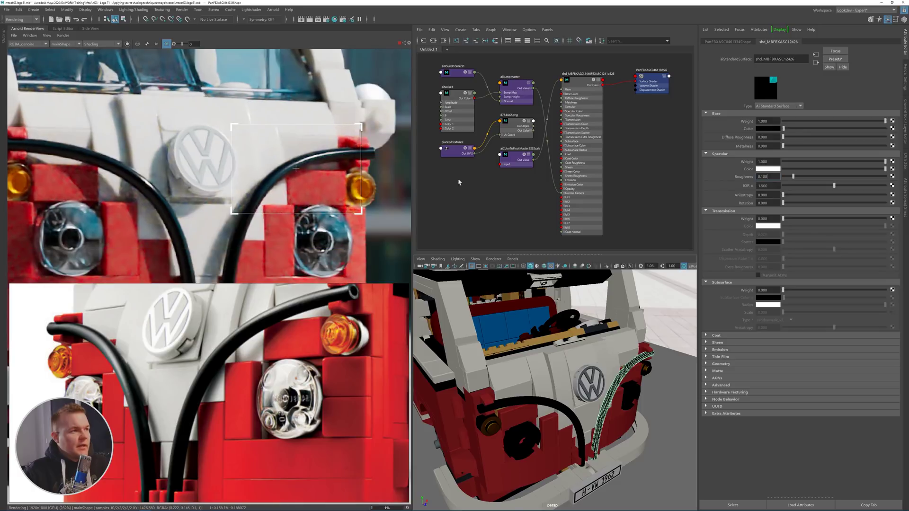
{"action": "left_click", "coordinate": [805, 177]}
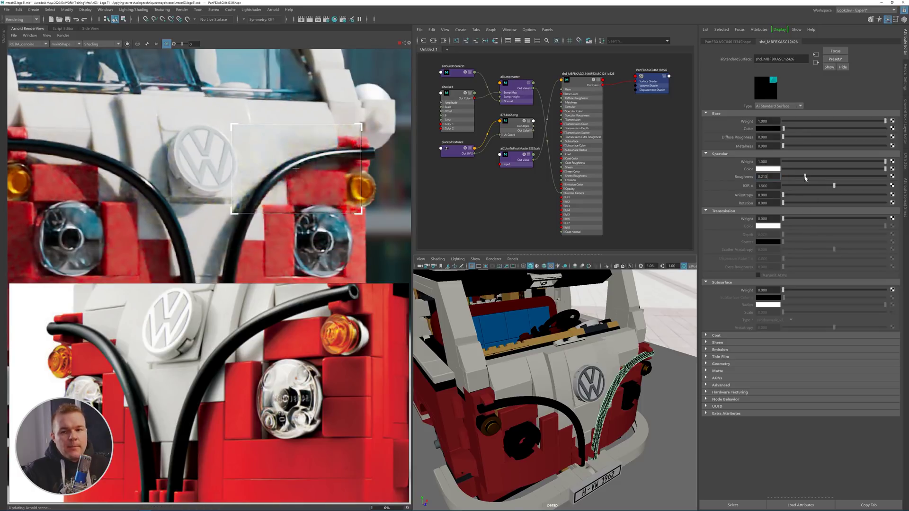
{"action": "left_click", "coordinate": [825, 176]}
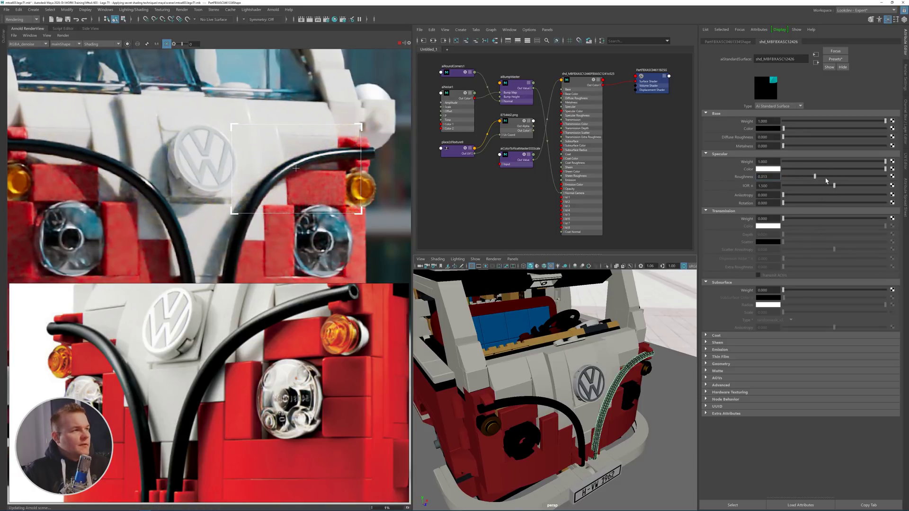
{"action": "left_click", "coordinate": [831, 178]}
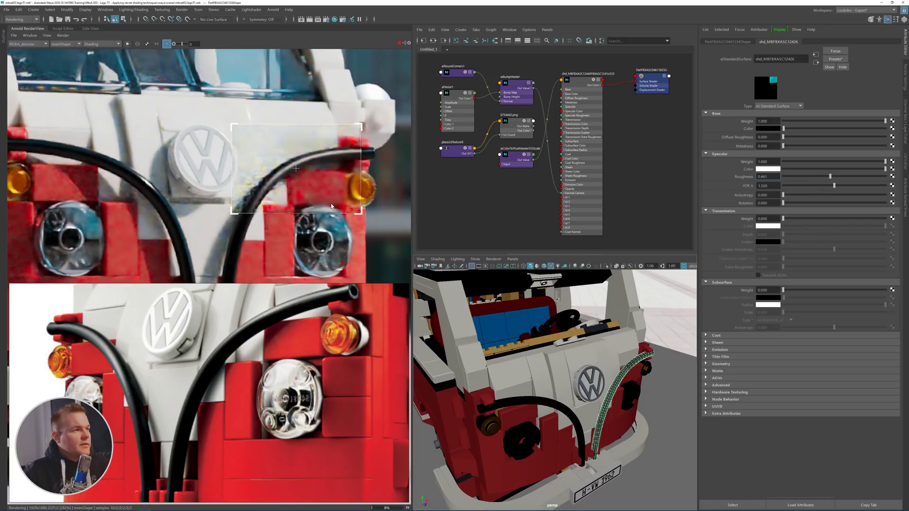
- Pick the headlight's metal shader from the render and draw a render region around the round side mirror
{"action": "scroll", "coordinate": [332, 204], "scroll_direction": "down", "scroll_amount": 2}
{"action": "left_click", "coordinate": [330, 244]}
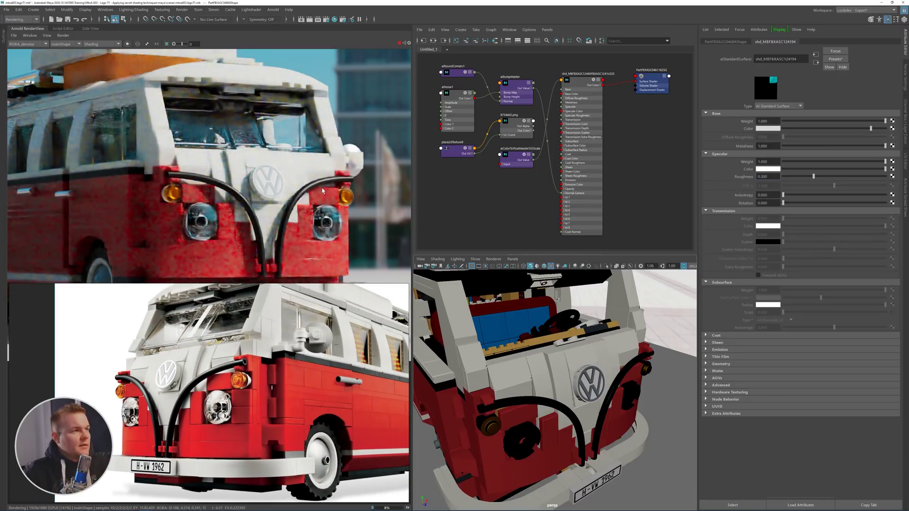
{"action": "left_click_drag", "start_coordinate": [374, 140], "coordinate": [324, 191]}
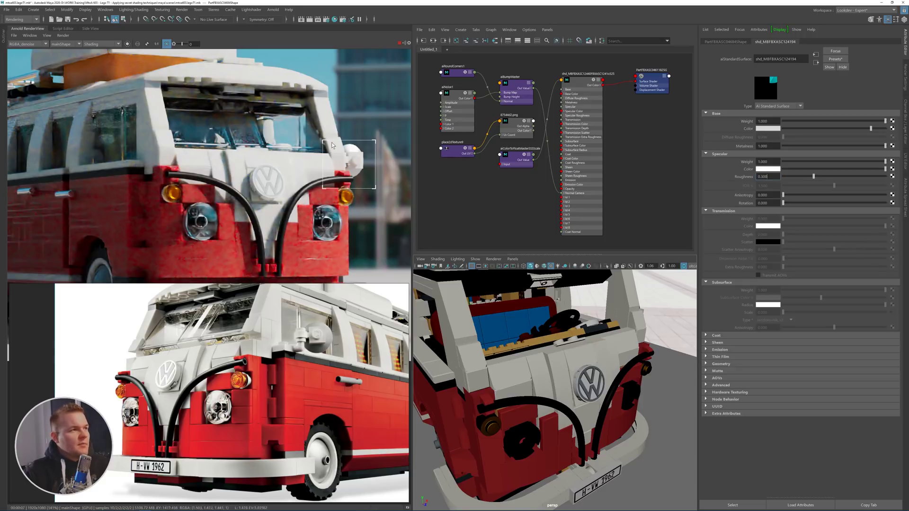
- Graph the door handle's metal shader in the node editor and assign it to the round side mirror
{"action": "left_click_drag", "start_coordinate": [635, 325], "coordinate": [574, 334], "text": "alt"}
{"action": "left_click", "coordinate": [574, 334]}
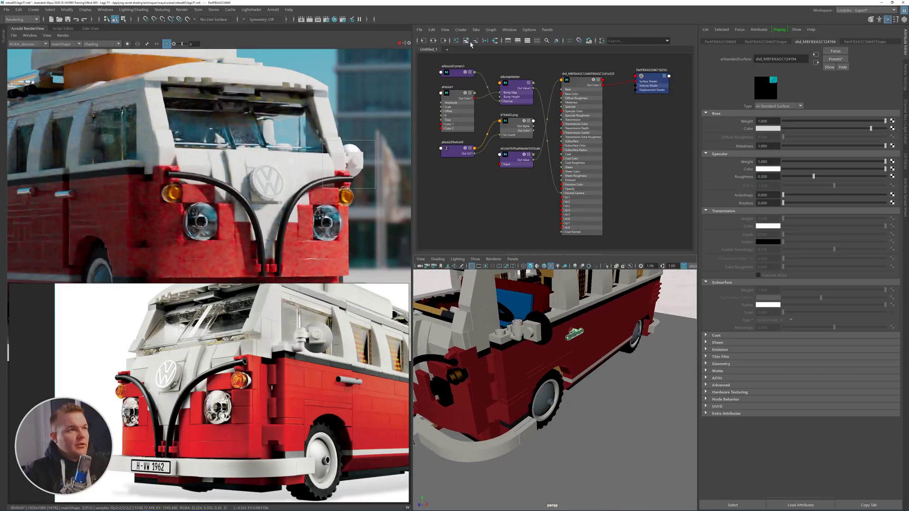
{"action": "right_click", "coordinate": [490, 171]}
{"action": "left_click", "coordinate": [495, 197]}
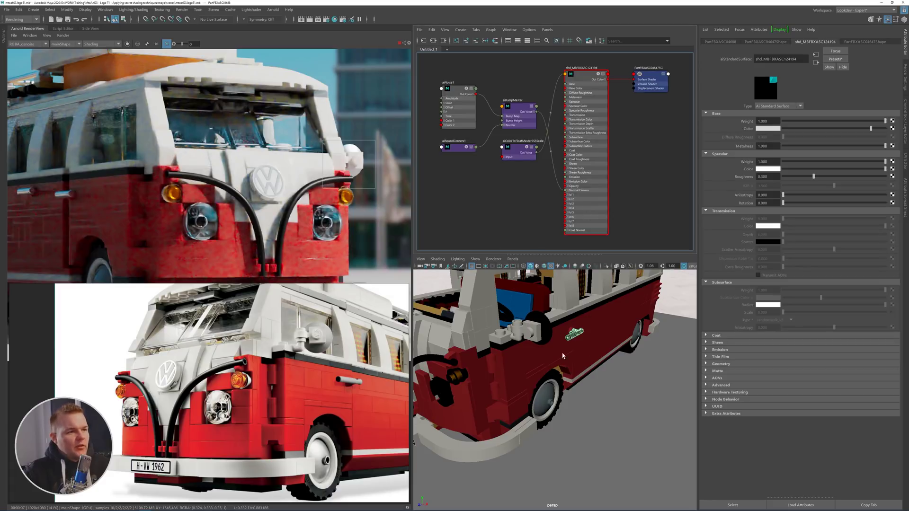
{"action": "left_click", "coordinate": [538, 322]}
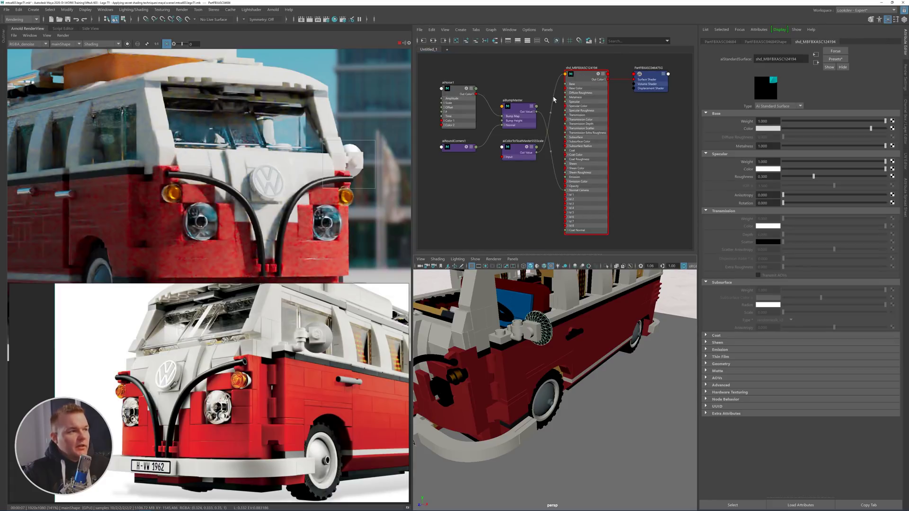
{"action": "right_click_drag", "start_coordinate": [581, 78], "coordinate": [579, 63]}
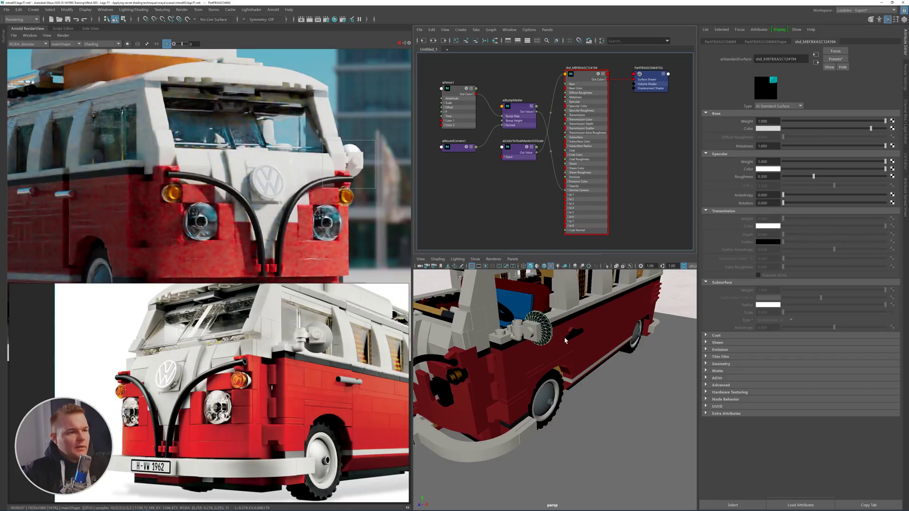
- Select the metal door handles on both sides of the van and render a region around the rendered handle
{"action": "left_click", "coordinate": [574, 334]}
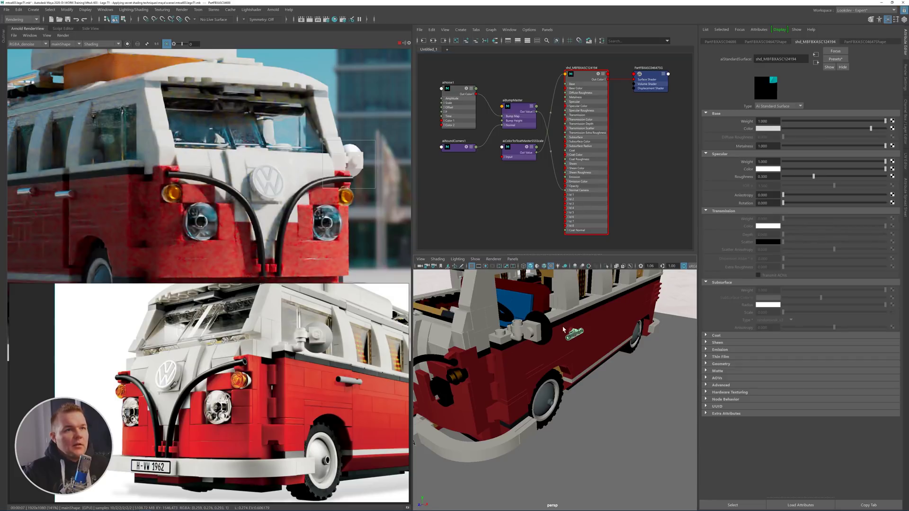
{"action": "left_click_drag", "start_coordinate": [566, 330], "coordinate": [505, 376], "text": "alt"}
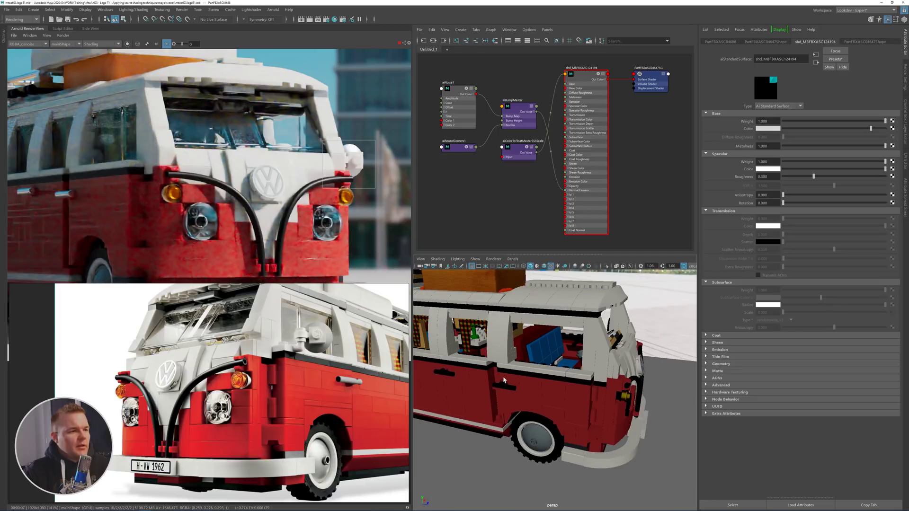
{"action": "left_click", "coordinate": [504, 386]}
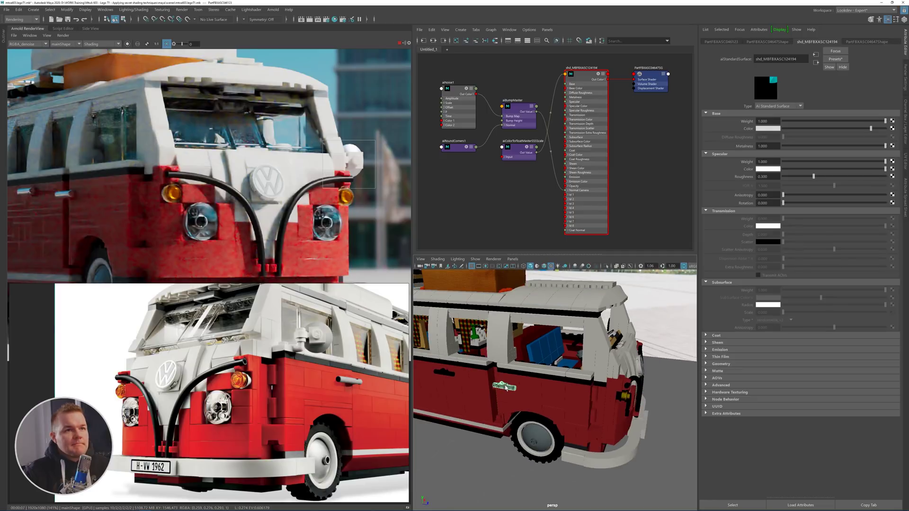
{"action": "left_click_drag", "start_coordinate": [46, 174], "coordinate": [92, 216]}
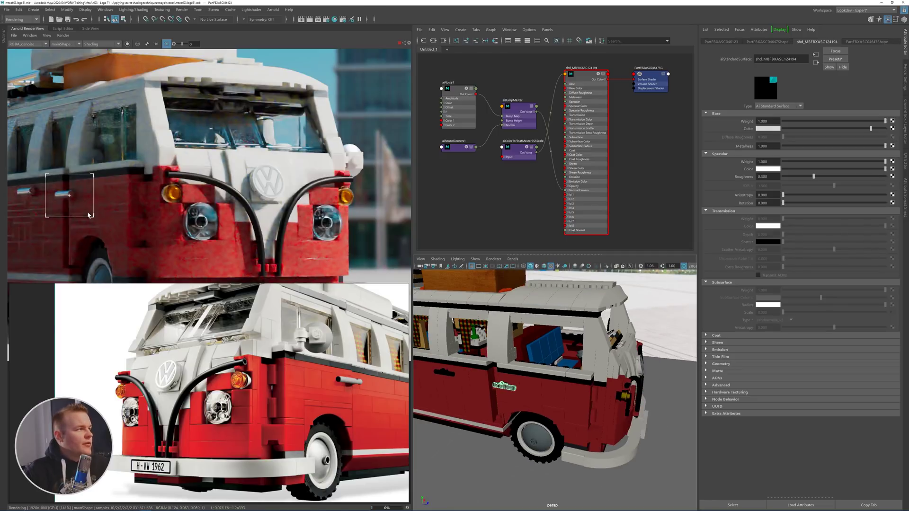
- Set the door handle shader's metalness to 0 and specular roughness to 0.1, then render a region around the other door handle
{"action": "scroll", "coordinate": [88, 215], "scroll_direction": "up", "scroll_amount": 4}
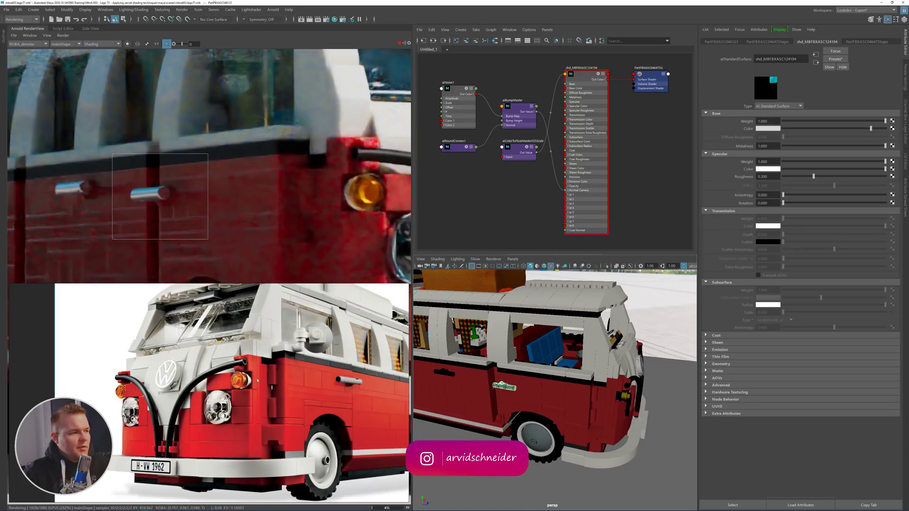
{"action": "scroll", "coordinate": [246, 384], "scroll_direction": "up", "scroll_amount": 4}
{"action": "left_click_drag", "start_coordinate": [245, 384], "coordinate": [279, 353]}
{"action": "scroll", "coordinate": [205, 353], "scroll_direction": "down", "scroll_amount": 1}
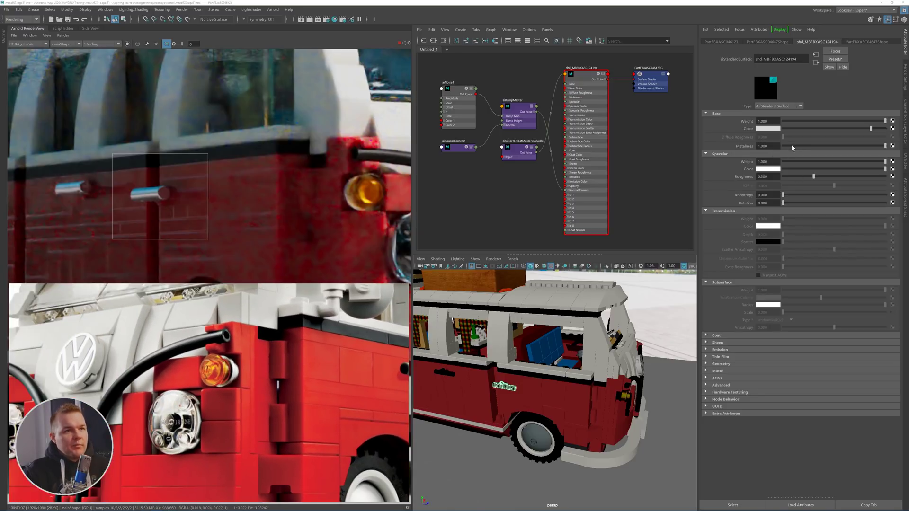
{"action": "left_click_drag", "start_coordinate": [801, 147], "coordinate": [700, 149]}
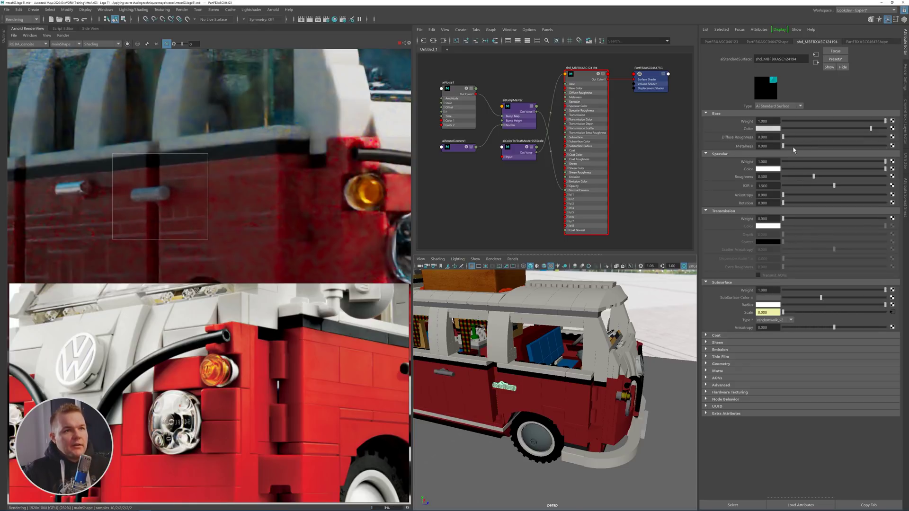
{"action": "left_click_drag", "start_coordinate": [797, 178], "coordinate": [795, 178]}
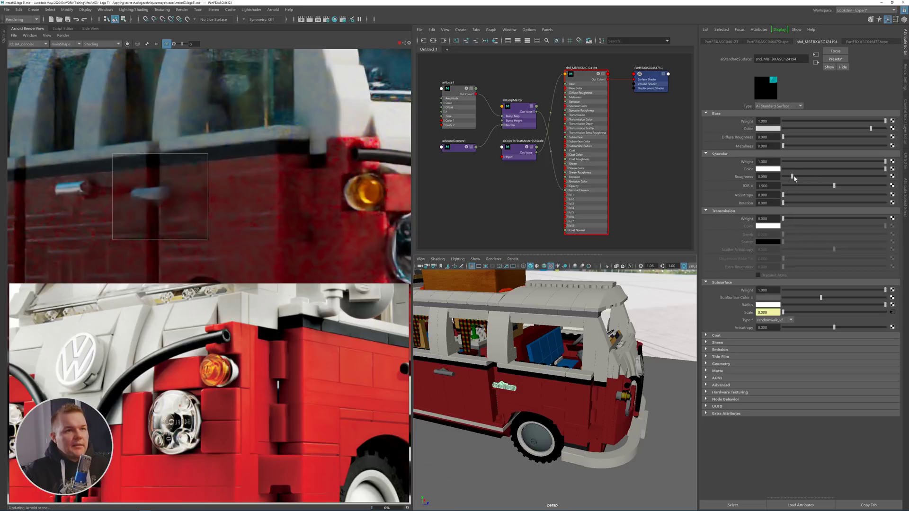
{"action": "left_click_drag", "start_coordinate": [333, 158], "coordinate": [395, 222]}
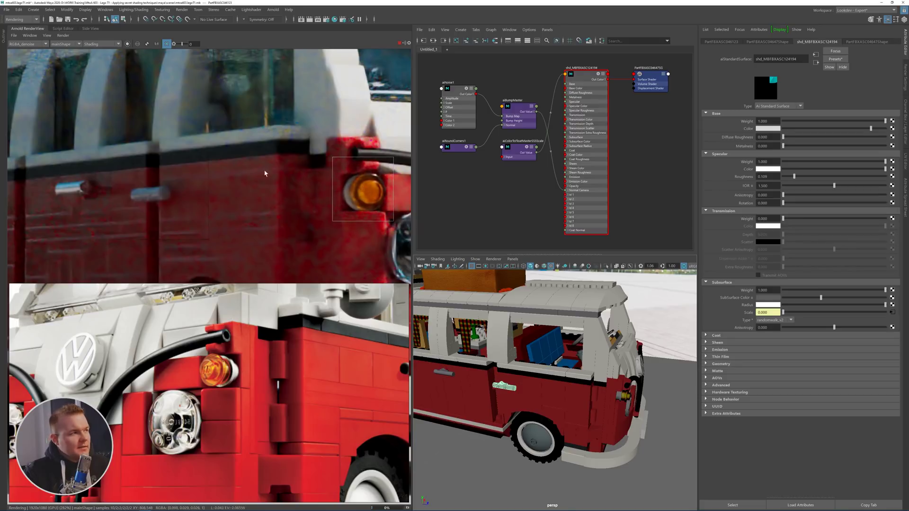
{"action": "left_click_drag", "start_coordinate": [27, 155], "coordinate": [129, 218]}
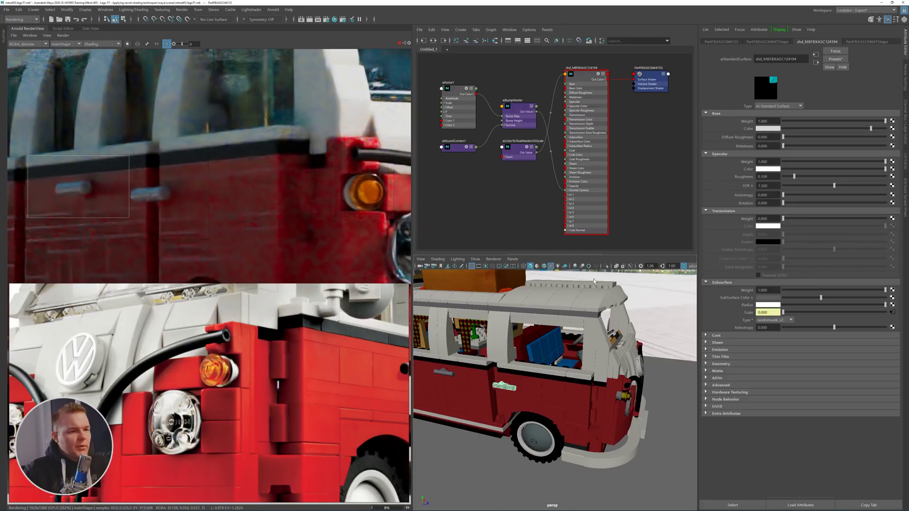
{"action": "left_click", "coordinate": [622, 397]}
{"action": "middle_click_drag", "start_coordinate": [637, 199], "coordinate": [585, 126], "text": "alt"}
{"action": "middle_click_drag", "start_coordinate": [564, 195], "coordinate": [548, 182], "text": "alt"}
{"action": "key", "text": "Tab"}
{"action": "type", "text": "stan"}
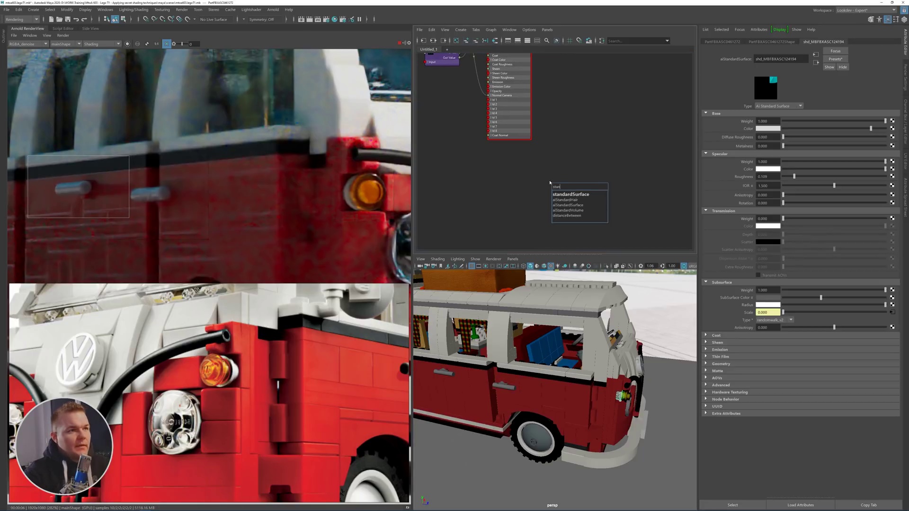
{"action": "key", "text": "Down"}
{"action": "key", "text": "Escape"}
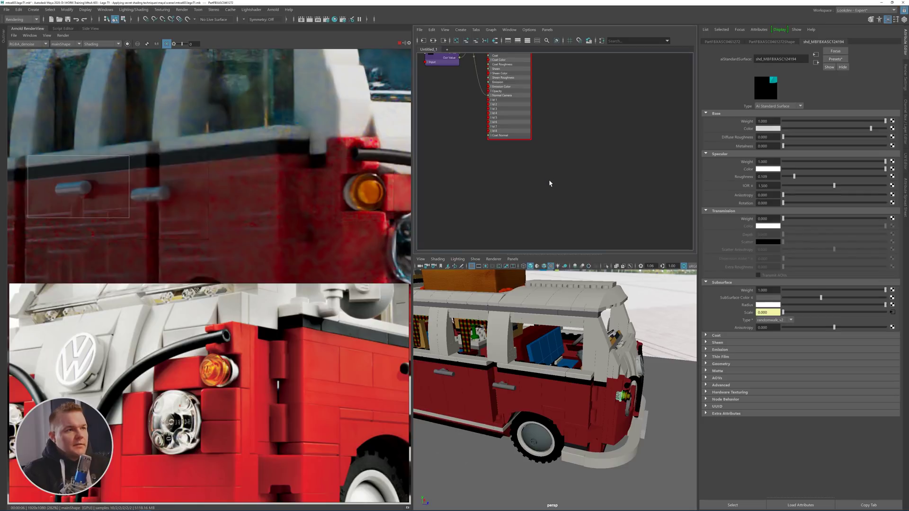
- Create a standardSurface node in the empty area of the node graph
{"action": "key", "text": "Tab"}
{"action": "type", "text": "stan"}
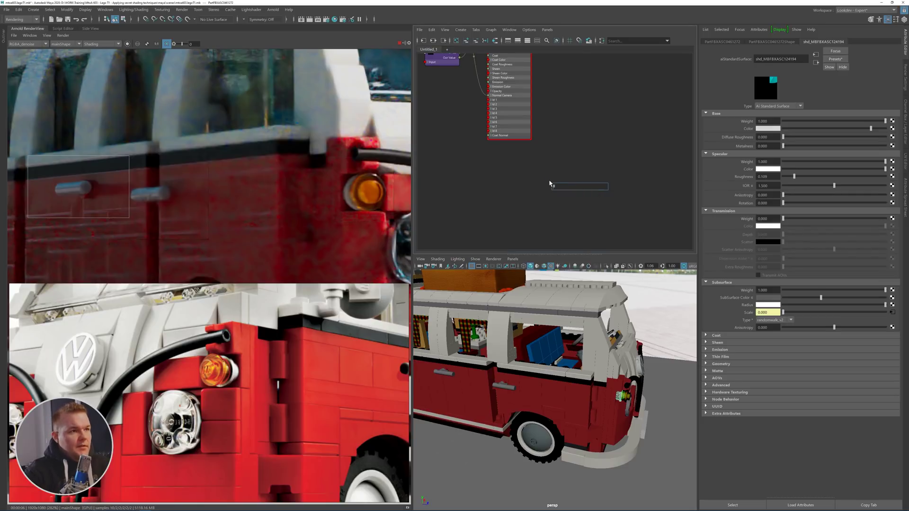
{"action": "key", "text": "Return"}
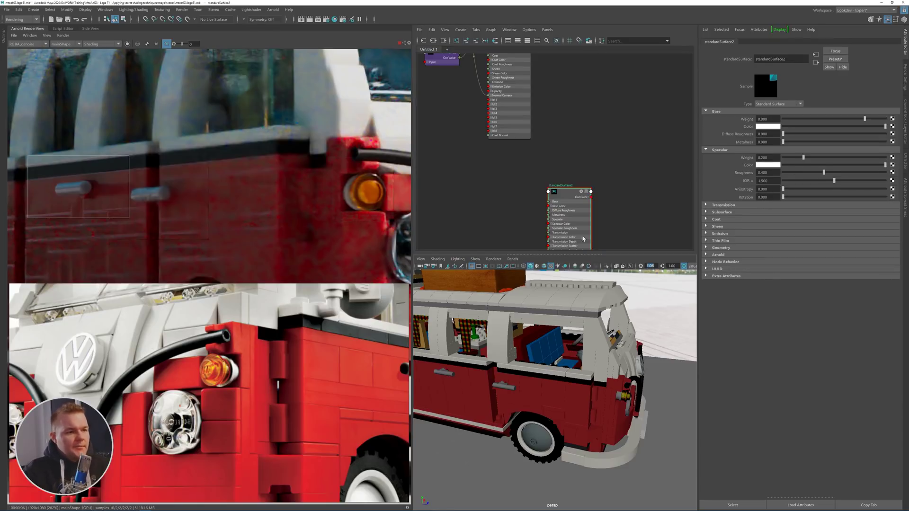
- Select the metal reflector parts of the headlight and turn signal on one side of the van's front
{"action": "left_click", "coordinate": [620, 403]}
{"action": "left_click", "coordinate": [627, 410]}
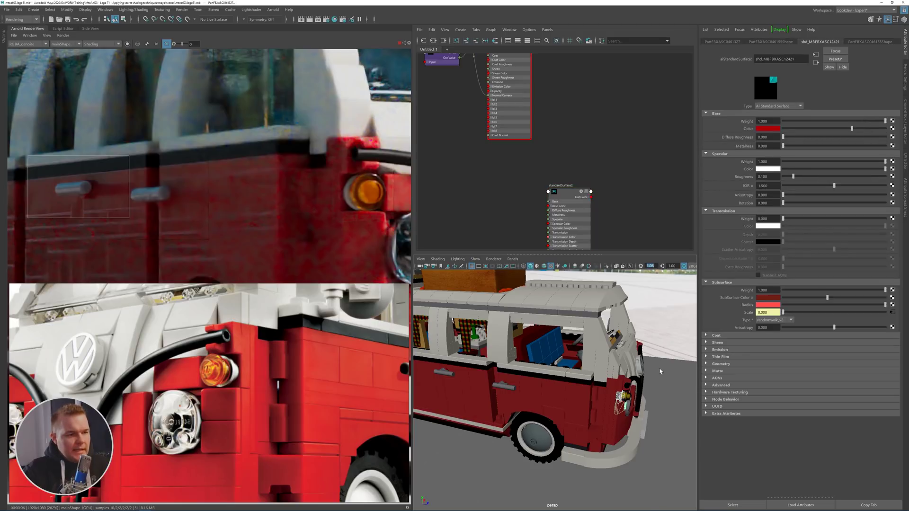
{"action": "left_click", "coordinate": [622, 408]}
{"action": "left_click_drag", "start_coordinate": [632, 402], "coordinate": [560, 383], "text": "alt"}
{"action": "left_click", "coordinate": [602, 415]}
{"action": "left_click", "coordinate": [591, 402], "text": "shift"}
{"action": "left_click", "coordinate": [432, 352]}
{"action": "left_click_drag", "start_coordinate": [431, 353], "coordinate": [554, 374], "text": "alt"}
{"action": "left_click", "coordinate": [555, 373]}
{"action": "left_click", "coordinate": [586, 391]}
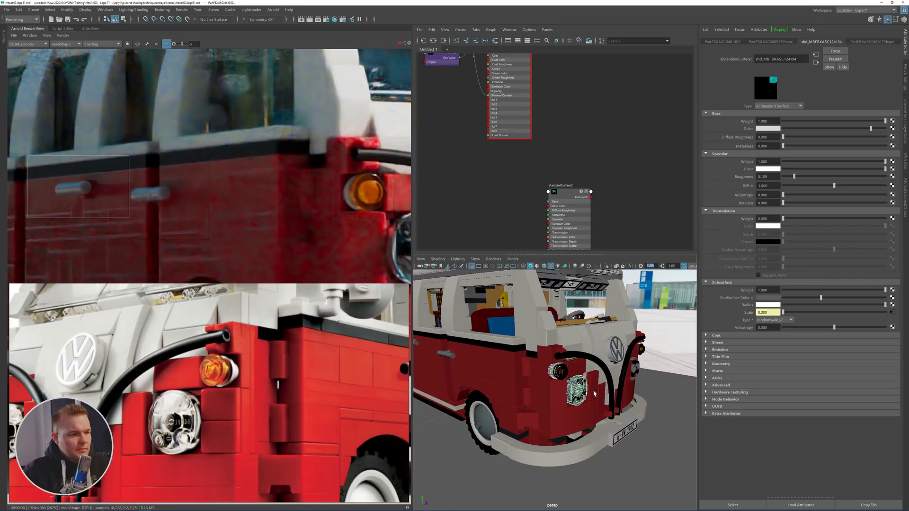
- Add the metal reflectors on the van's opposite front side to the selection and assign the new standardSurface shader to them
{"action": "left_click", "coordinate": [635, 361], "text": "shift"}
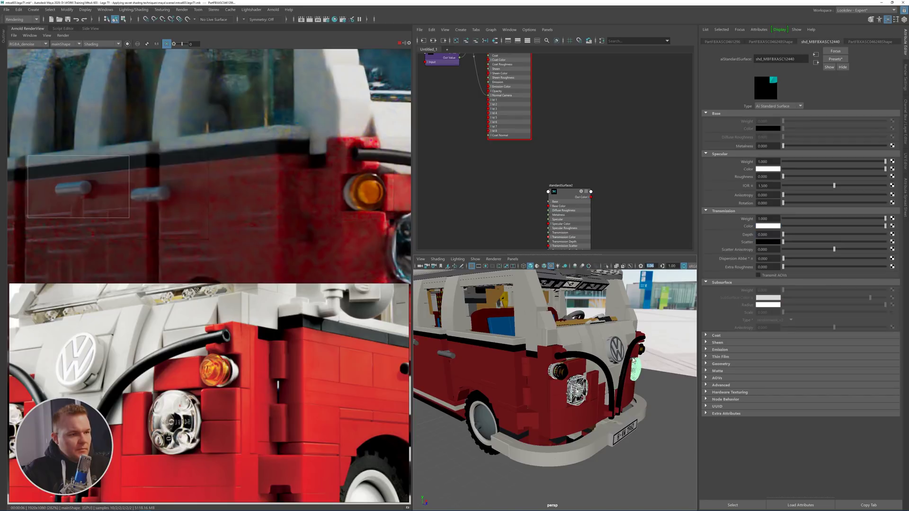
{"action": "left_click_drag", "start_coordinate": [645, 365], "coordinate": [606, 359], "text": "alt"}
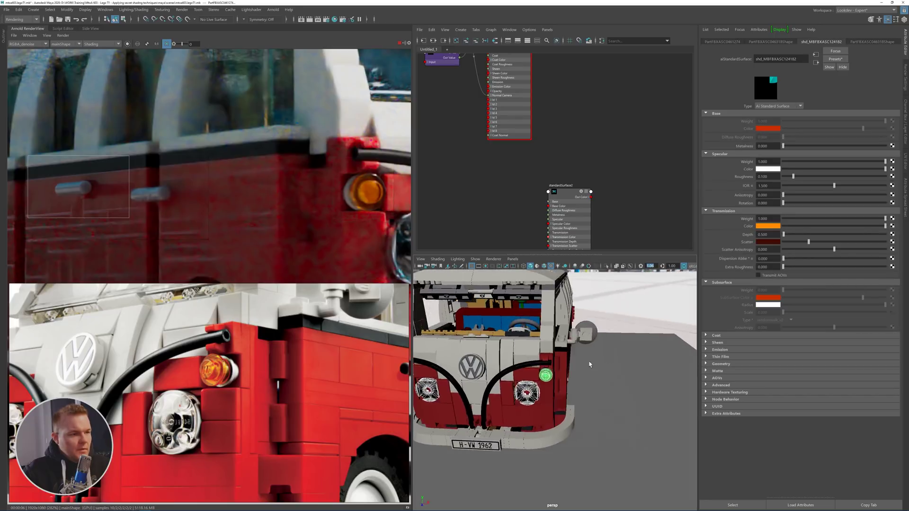
{"action": "left_click_drag", "start_coordinate": [550, 377], "coordinate": [519, 374], "text": "alt"}
{"action": "left_click", "coordinate": [475, 357]}
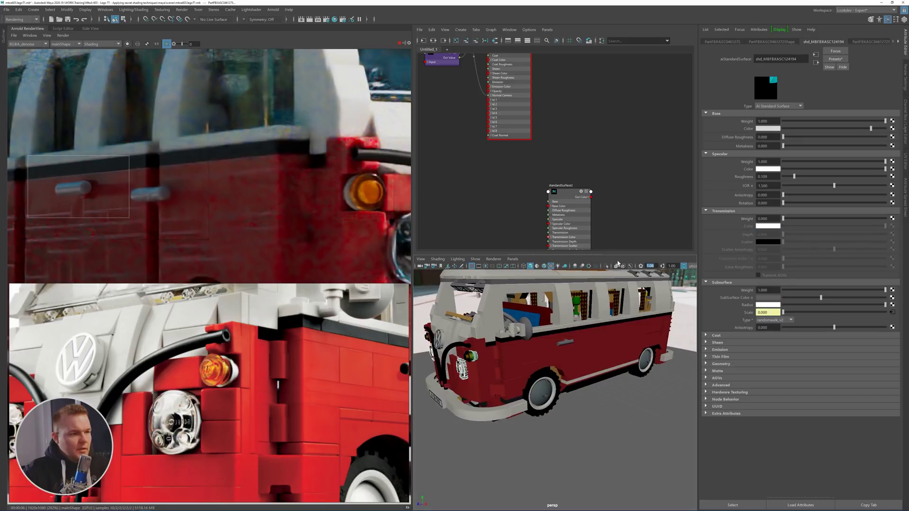
{"action": "right_click_drag", "start_coordinate": [571, 199], "coordinate": [555, 178]}
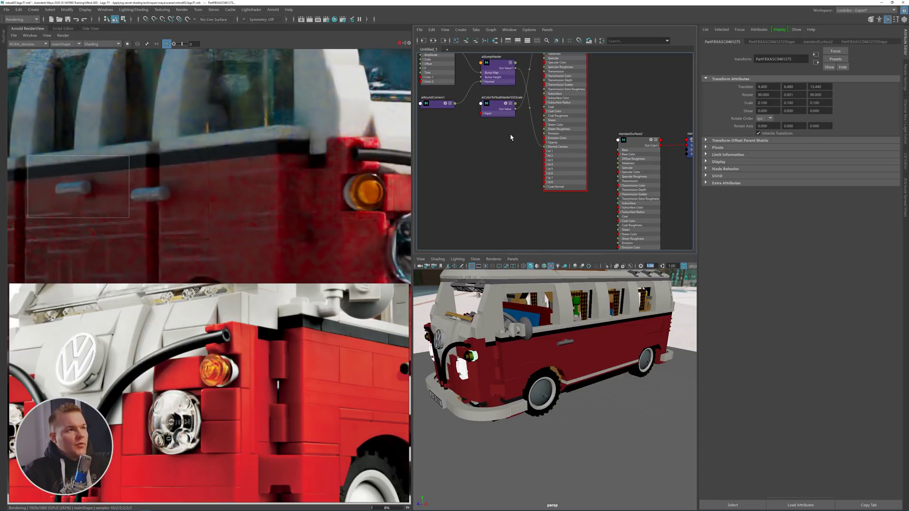
- Connect the aiBumpMaster output to the new shader's Normal Camera and render a region around the orange turn signal
{"action": "middle_click_drag", "start_coordinate": [510, 137], "coordinate": [505, 142]}
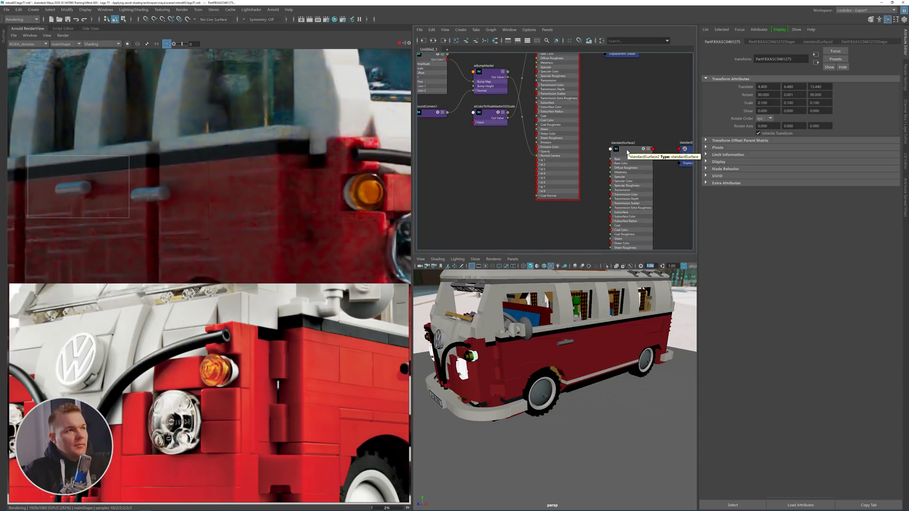
{"action": "left_click_drag", "start_coordinate": [509, 77], "coordinate": [547, 192]}
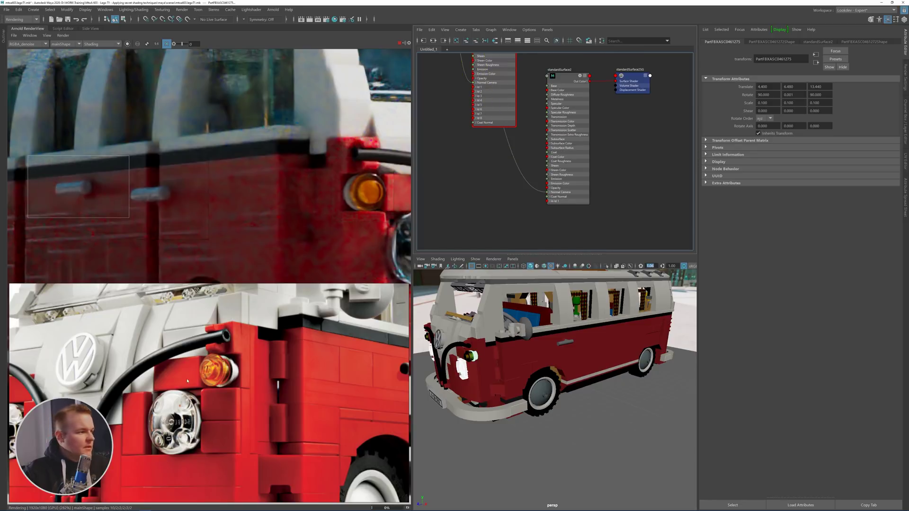
{"action": "middle_click_drag", "start_coordinate": [259, 180], "coordinate": [196, 168]}
{"action": "left_click_drag", "start_coordinate": [257, 146], "coordinate": [332, 208]}
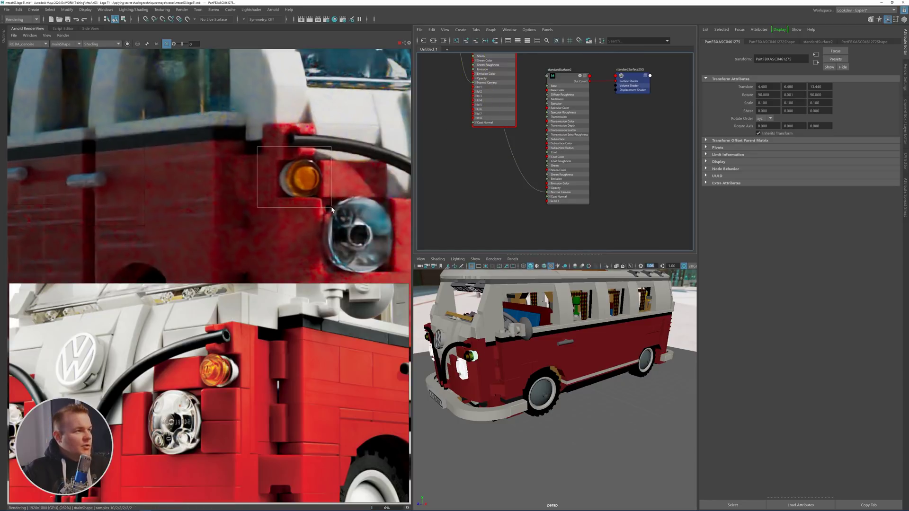
- Set the new shader's base weight, metalness and specular weight to 1 and darken its base color to light grey
{"action": "left_click", "coordinate": [587, 130]}
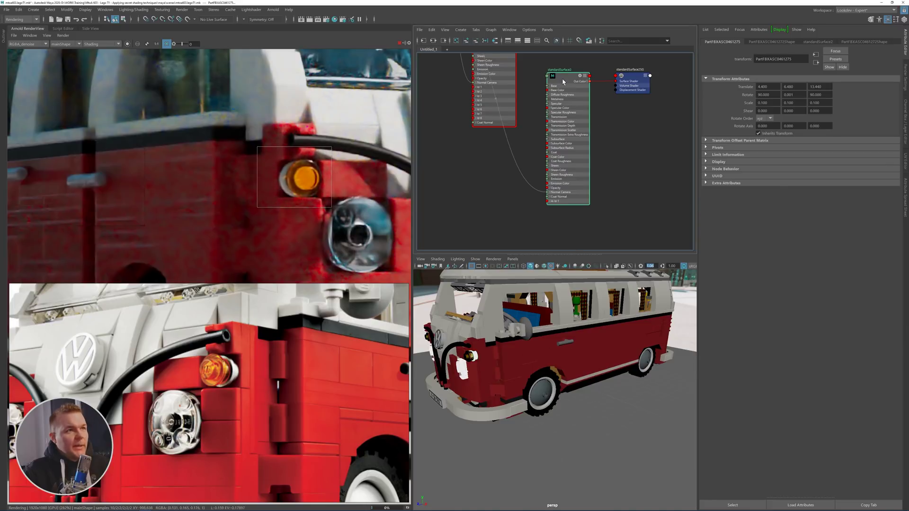
{"action": "left_click_drag", "start_coordinate": [865, 119], "coordinate": [887, 120]}
{"action": "left_click_drag", "start_coordinate": [885, 127], "coordinate": [857, 127]}
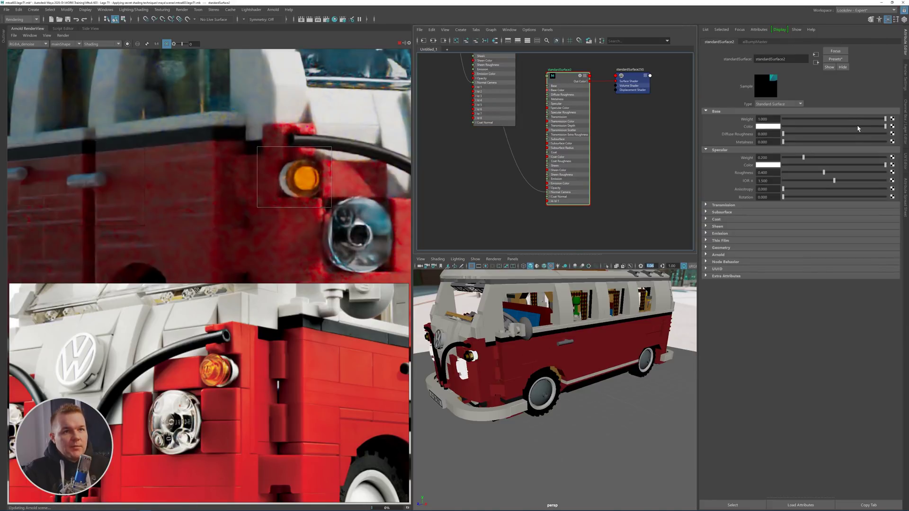
{"action": "left_click_drag", "start_coordinate": [775, 142], "coordinate": [752, 142]}
{"action": "type", "text": "1"}
{"action": "left_click", "coordinate": [880, 159]}
{"action": "left_click_drag", "start_coordinate": [881, 161], "coordinate": [888, 160]}
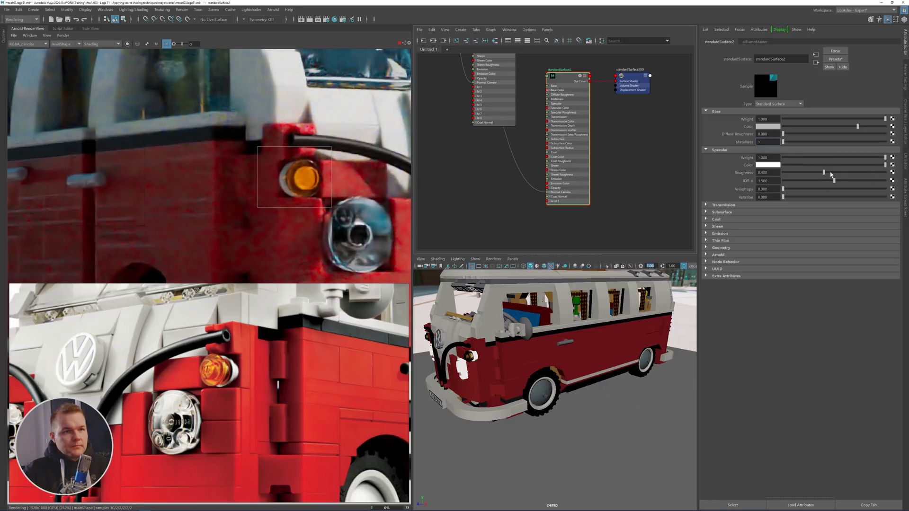
{"action": "left_click", "coordinate": [294, 176]}
{"action": "key", "text": "Return"}
- Render a region over the headlight to inspect its new metal reflector against the whole van
{"action": "middle_click_drag", "start_coordinate": [282, 205], "coordinate": [201, 176]}
{"action": "left_click_drag", "start_coordinate": [249, 163], "coordinate": [310, 198], "text": "shift"}
{"action": "scroll", "coordinate": [191, 167], "scroll_direction": "down", "scroll_amount": 4}
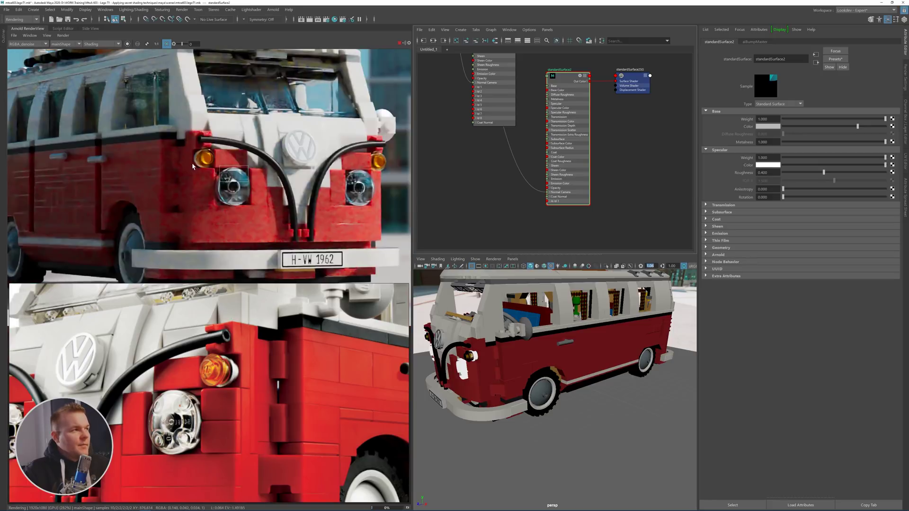
- Render a region around the orange roof luggage and graph its shader in the node editor
{"action": "middle_click_drag", "start_coordinate": [290, 138], "coordinate": [312, 179]}
{"action": "middle_click_drag", "start_coordinate": [196, 83], "coordinate": [281, 130]}
{"action": "mouse_move", "coordinate": [205, 89]}
{"action": "left_mouse_down", "text": "shift"}
{"action": "mouse_move", "coordinate": [289, 152]}
{"action": "mouse_move", "coordinate": [309, 152]}
{"action": "left_mouse_up", "text": "shift"}
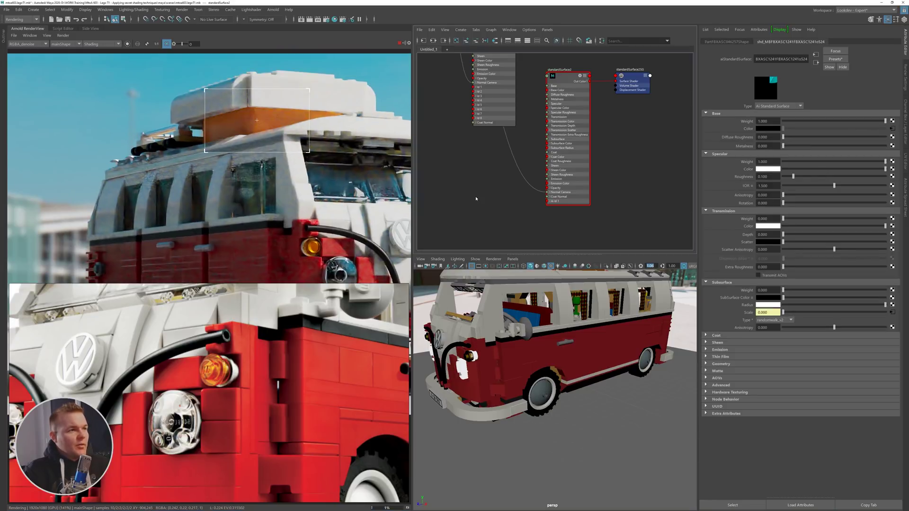
{"action": "middle_click_drag", "start_coordinate": [510, 198], "coordinate": [513, 221], "text": "alt"}
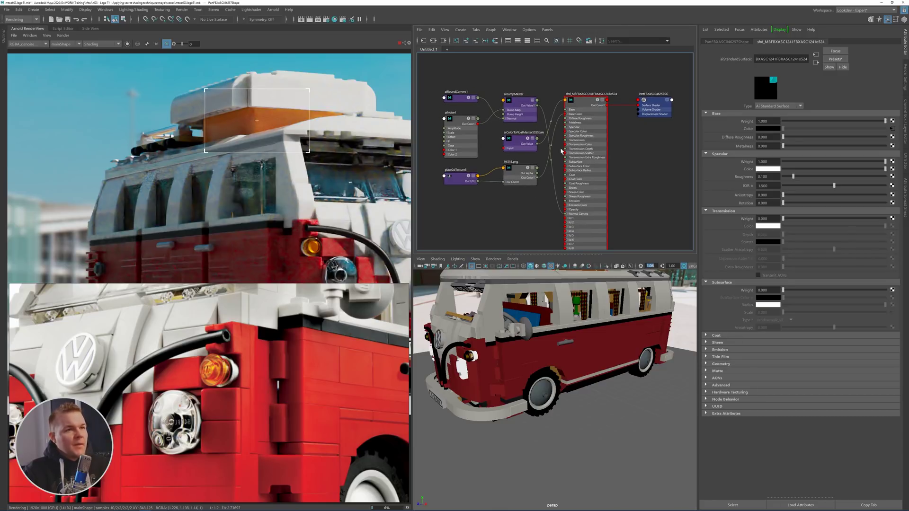
{"action": "left_click", "coordinate": [579, 103]}
- Set the roof luggage shader's specular roughness to 0.6 and diffuse roughness to 1
{"action": "left_click_drag", "start_coordinate": [779, 176], "coordinate": [732, 174]}
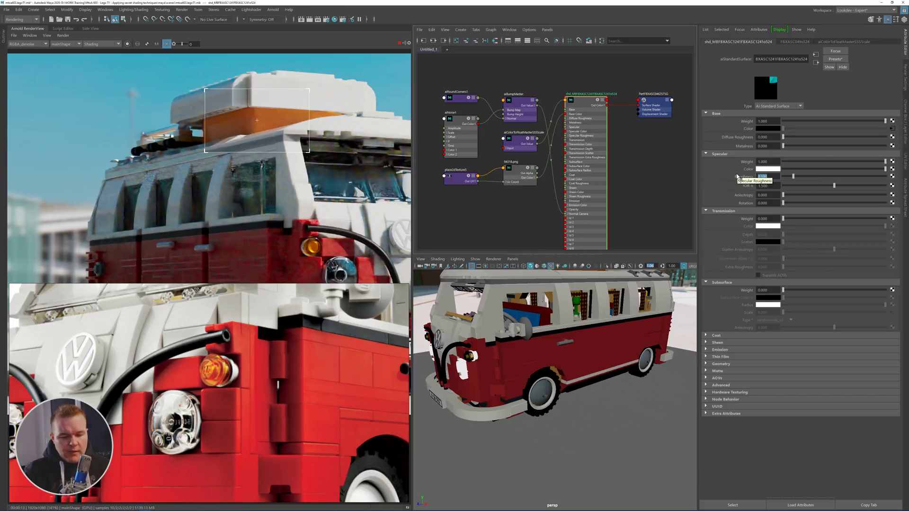
{"action": "type", "text": "0.6"}
{"action": "key", "text": "Return"}
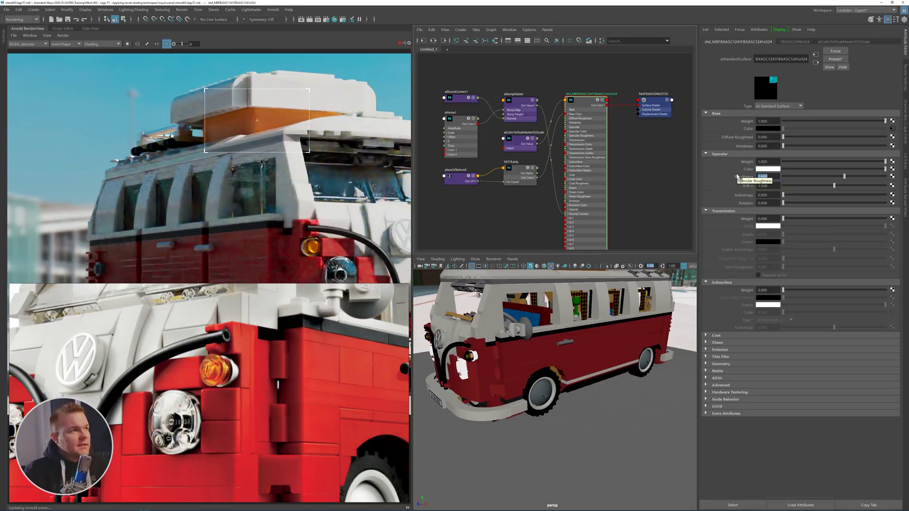
{"action": "left_click", "coordinate": [766, 137]}
{"action": "type", "text": "1"}
{"action": "key", "text": "Return"}
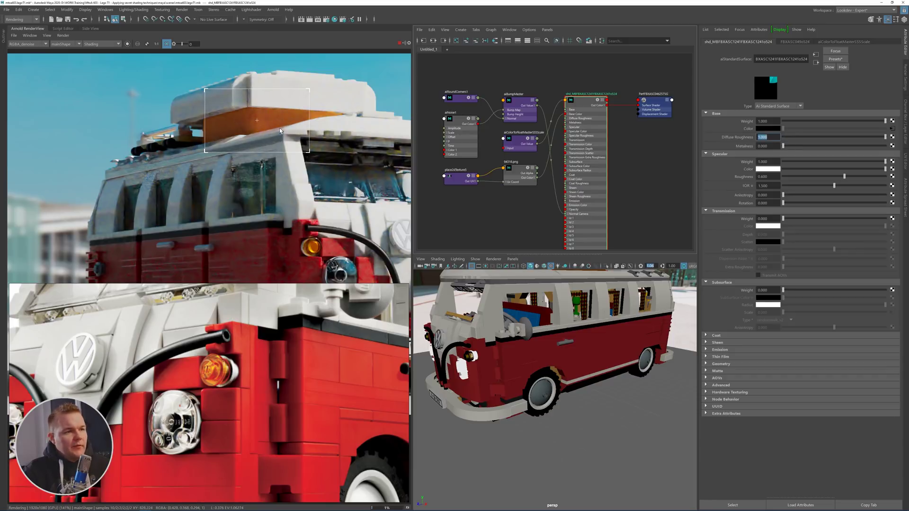
- Render a region over the roof edge and side windows, then turn off region rendering to view the whole van
{"action": "left_click_drag", "start_coordinate": [649, 306], "coordinate": [596, 332], "text": "alt"}
{"action": "left_click_drag", "start_coordinate": [138, 106], "coordinate": [214, 176]}
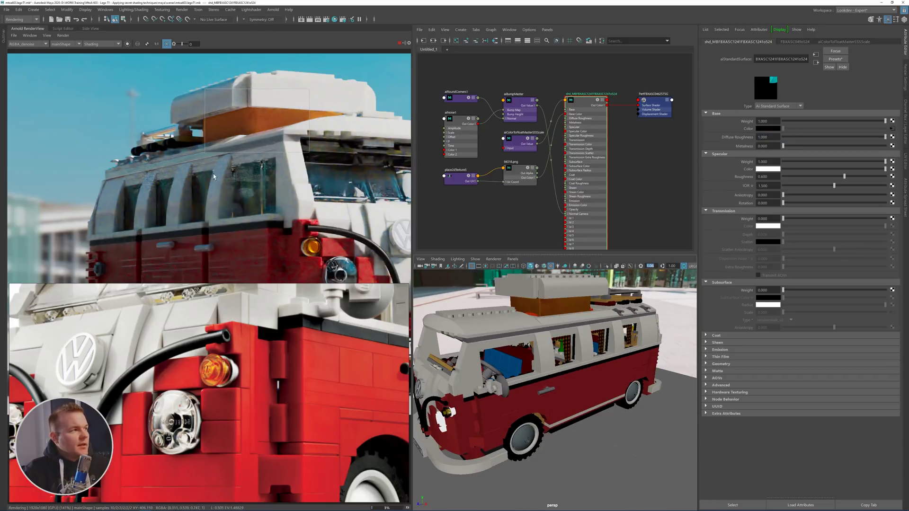
{"action": "left_click", "coordinate": [167, 43]}
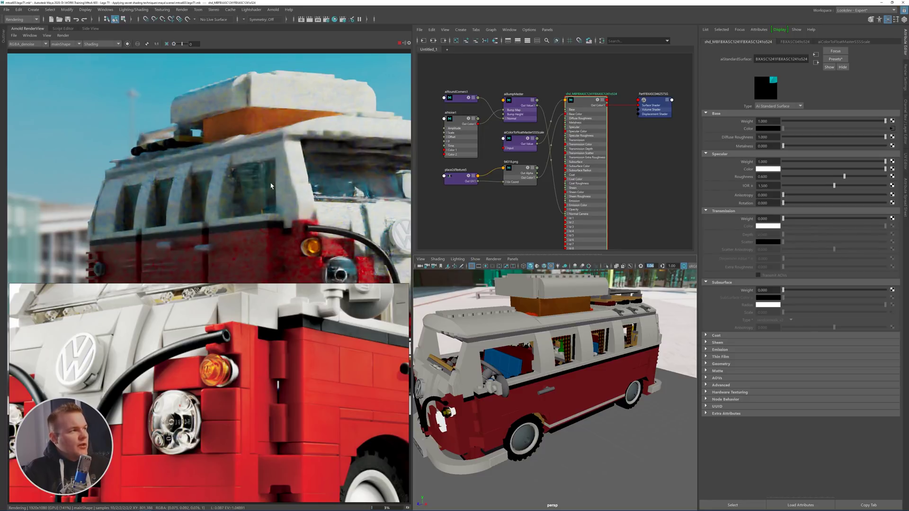
{"action": "scroll", "coordinate": [294, 183], "scroll_direction": "down", "scroll_amount": 2}
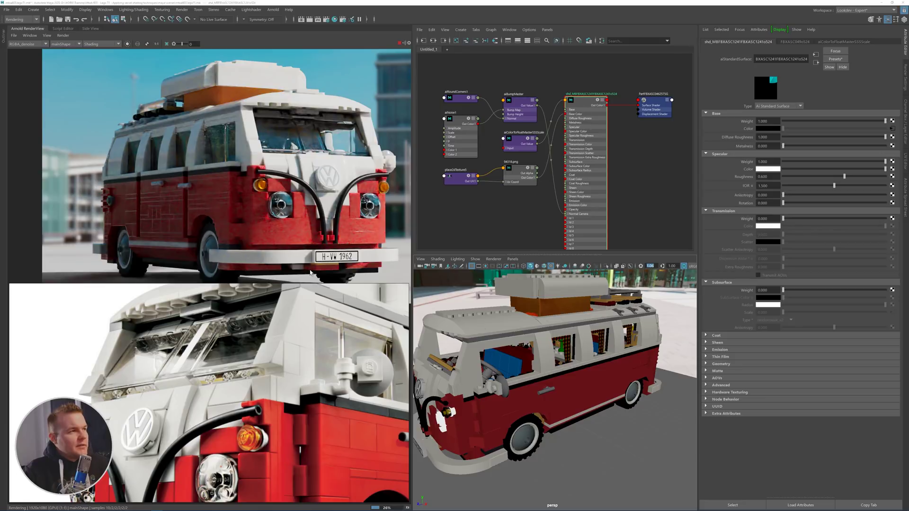
- Render a region around the windshield and pick its glass shader from the render
{"action": "scroll", "coordinate": [310, 152], "scroll_direction": "up", "scroll_amount": 2}
{"action": "left_click_drag", "start_coordinate": [235, 122], "coordinate": [321, 188]}
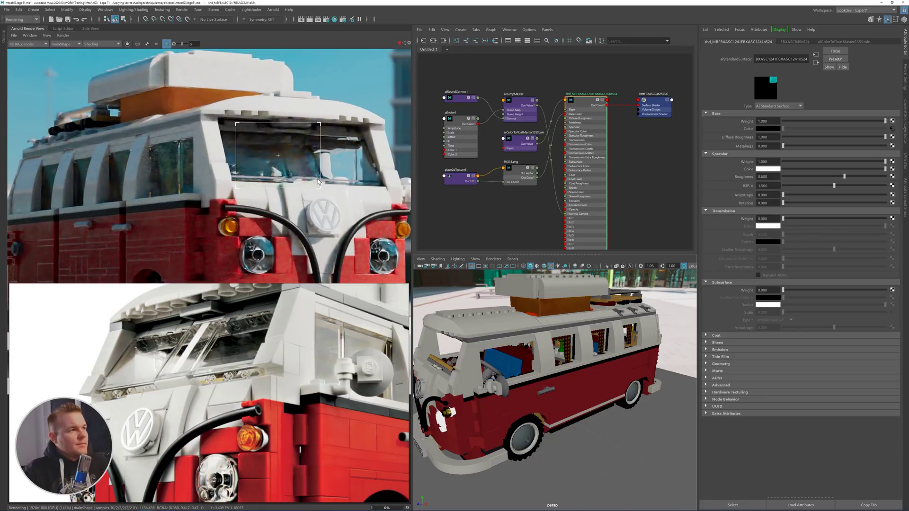
{"action": "left_click", "coordinate": [284, 165]}
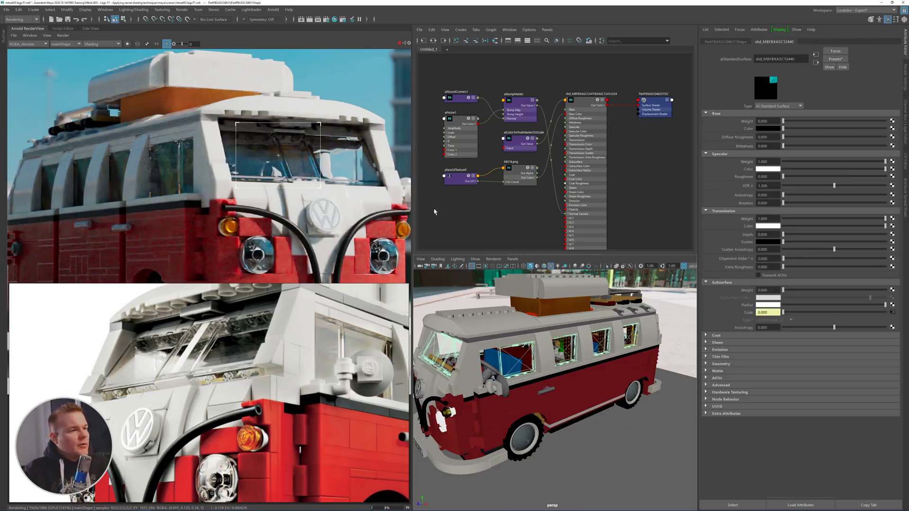
- Raise the window glass shader's transmission scatter color from black to light grey
{"action": "left_click_drag", "start_coordinate": [488, 312], "coordinate": [553, 363], "text": "alt"}
{"action": "scroll", "coordinate": [553, 363], "scroll_direction": "up", "scroll_amount": 3}
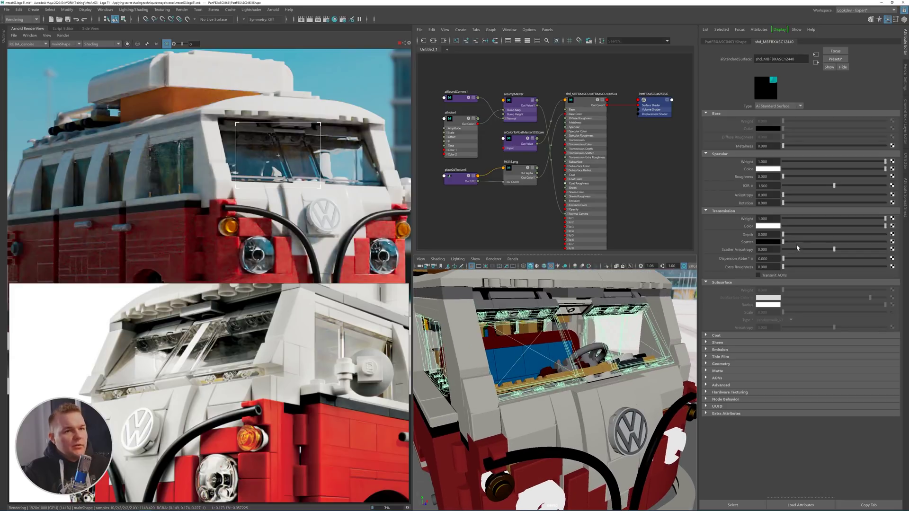
{"action": "left_click_drag", "start_coordinate": [794, 244], "coordinate": [814, 242]}
{"action": "left_click", "coordinate": [851, 243]}
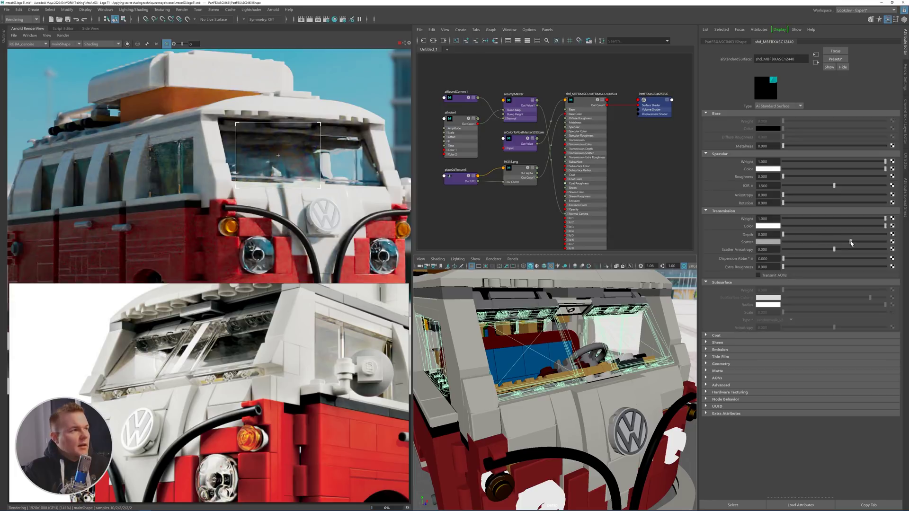
- Set the window glass shader's transmission depth to 0.130 and update the render region to cover the whole windshield
{"action": "left_click_drag", "start_coordinate": [374, 129], "coordinate": [312, 188]}
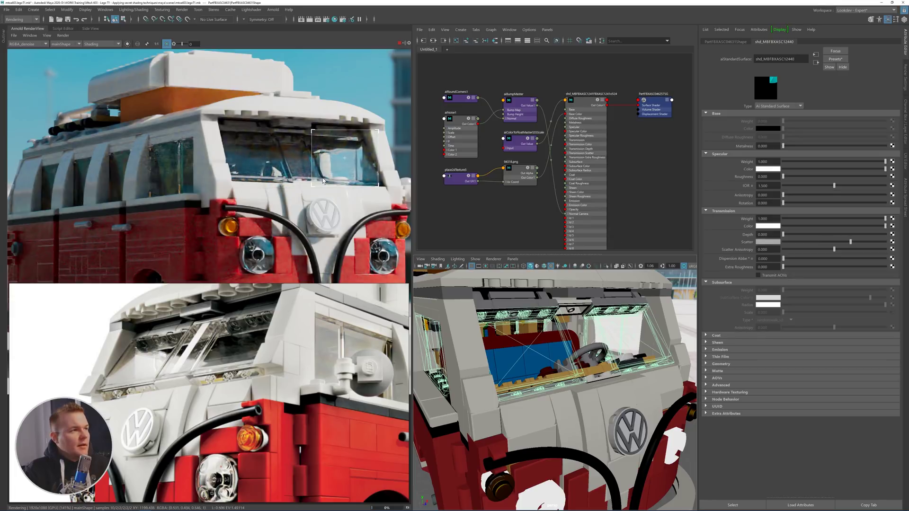
{"action": "left_click_drag", "start_coordinate": [766, 235], "coordinate": [772, 234], "text": "ctrl"}
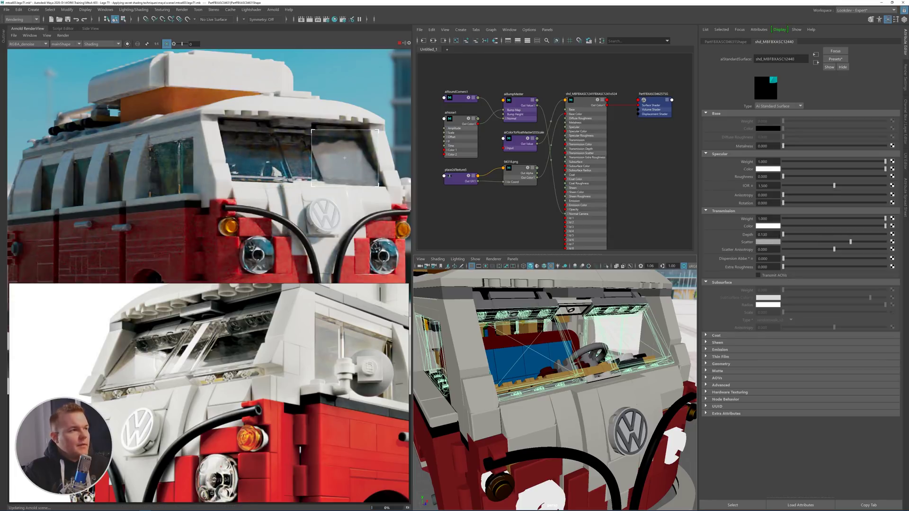
{"action": "left_click", "coordinate": [295, 171]}
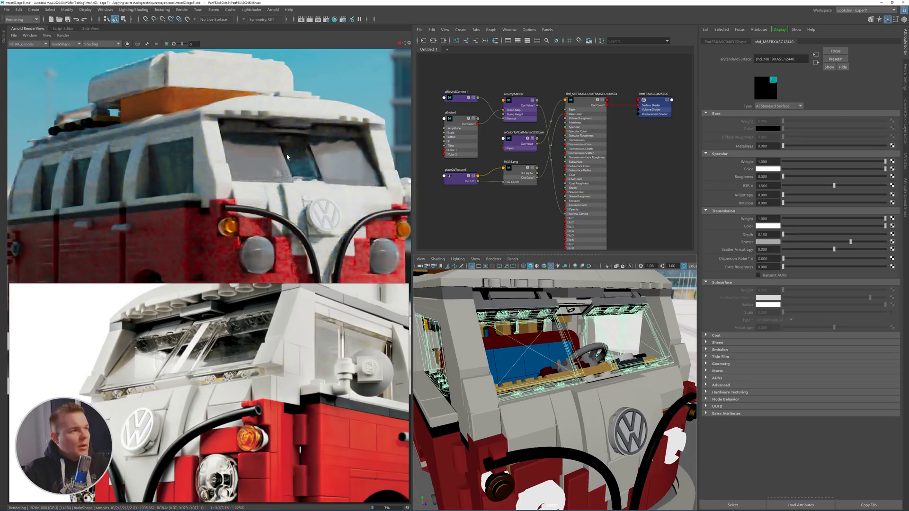
{"action": "left_click_drag", "start_coordinate": [218, 121], "coordinate": [385, 191]}
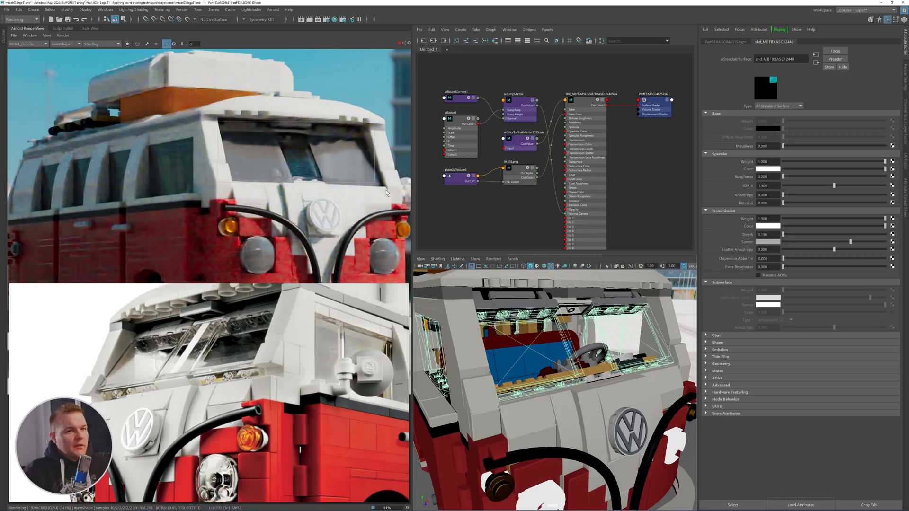
- Tint the window glass shader's transmission scatter color from neutral grey to a slightly saturated warm beige
{"action": "left_click", "coordinate": [774, 242]}
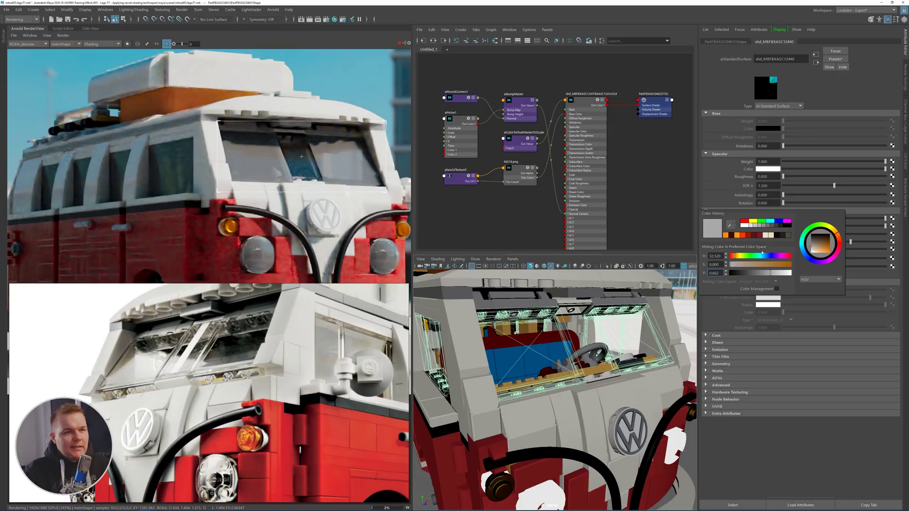
{"action": "left_click", "coordinate": [739, 265]}
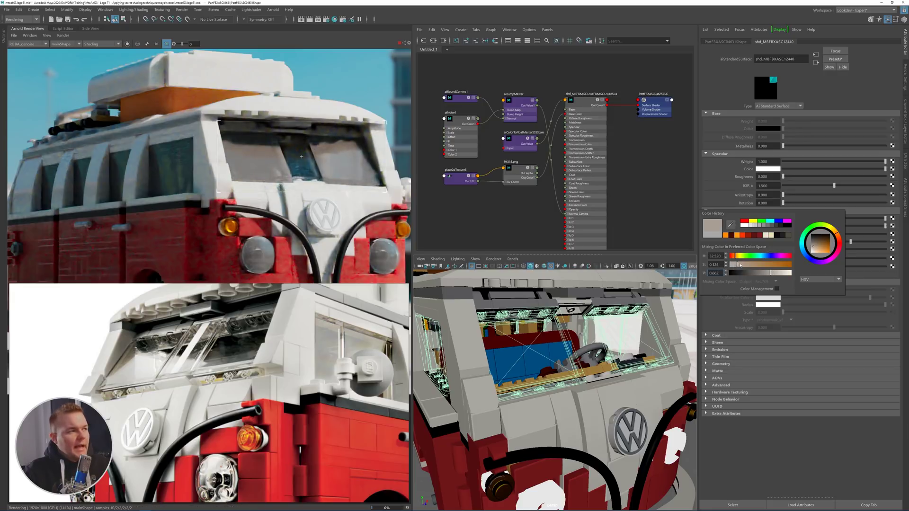
{"action": "left_click_drag", "start_coordinate": [832, 232], "coordinate": [834, 230]}
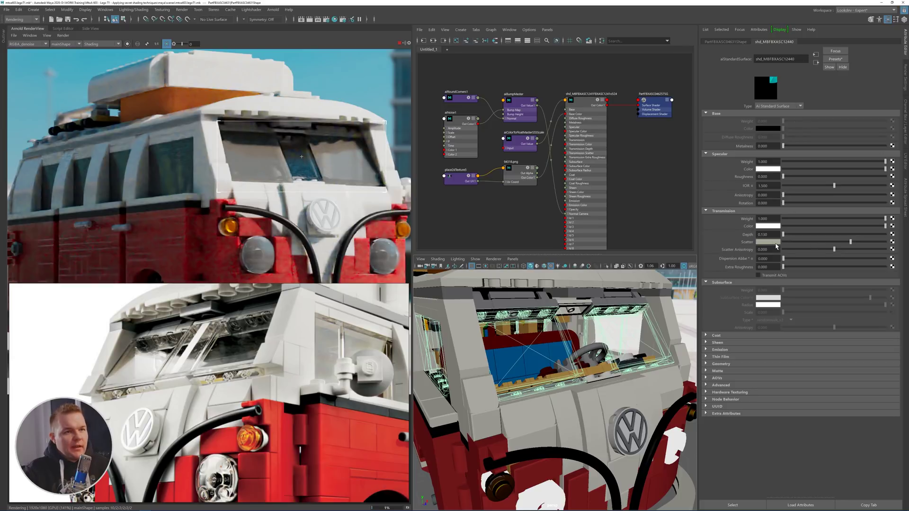
- Try transmission depths of 2 and 0.5 on the window glass shader and settle on 1
{"action": "left_click", "coordinate": [763, 235]}
{"action": "type", "text": "2"}
{"action": "key", "text": "Return"}
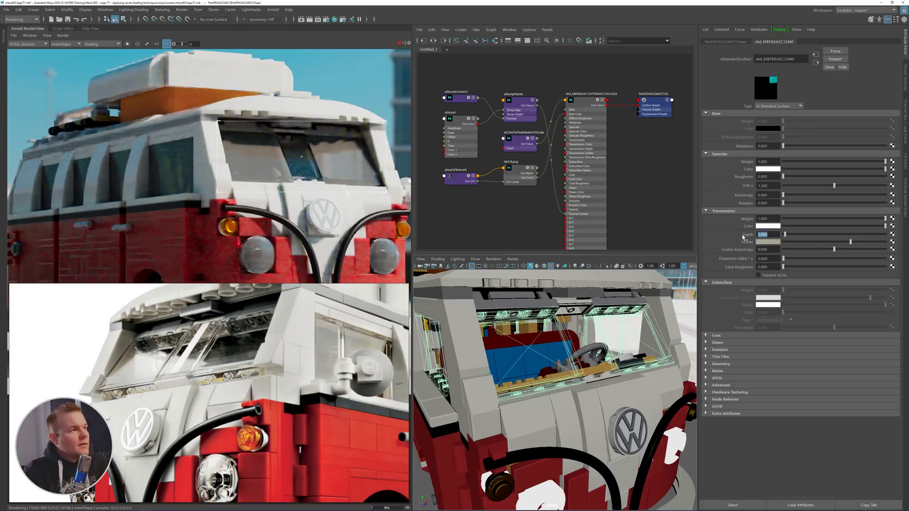
{"action": "type", "text": ".5"}
{"action": "key", "text": "Return"}
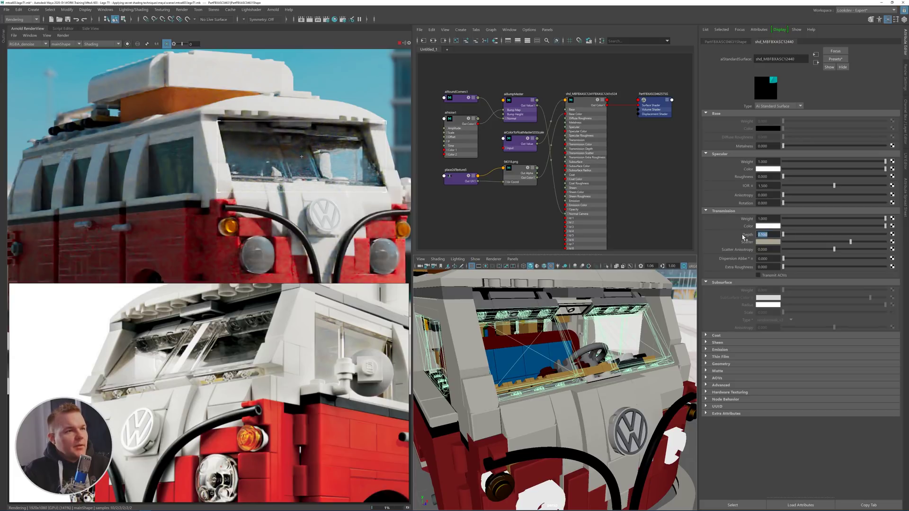
{"action": "key", "text": "Return"}
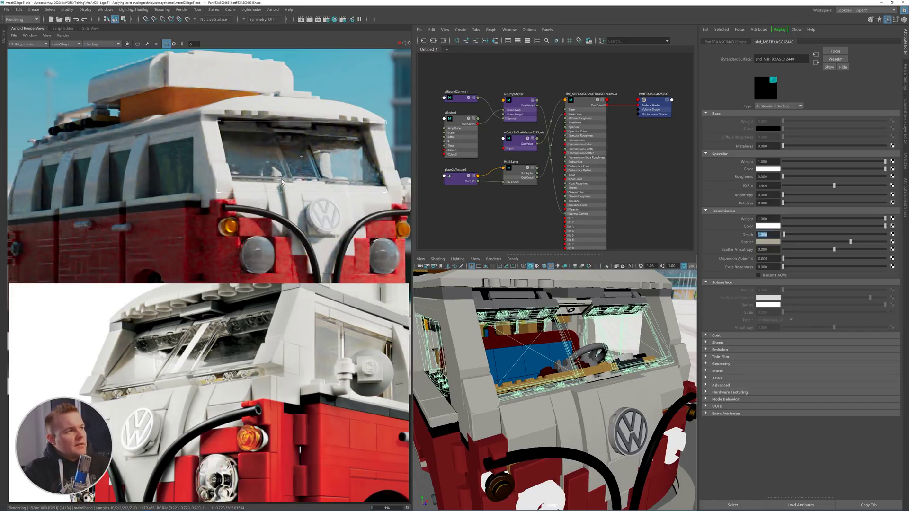
- Clear the render region and inspect the adjusted glass on the whole van
{"action": "scroll", "coordinate": [339, 173], "scroll_direction": "down", "scroll_amount": 2}
{"action": "scroll", "coordinate": [339, 173], "scroll_direction": "up", "scroll_amount": 2}
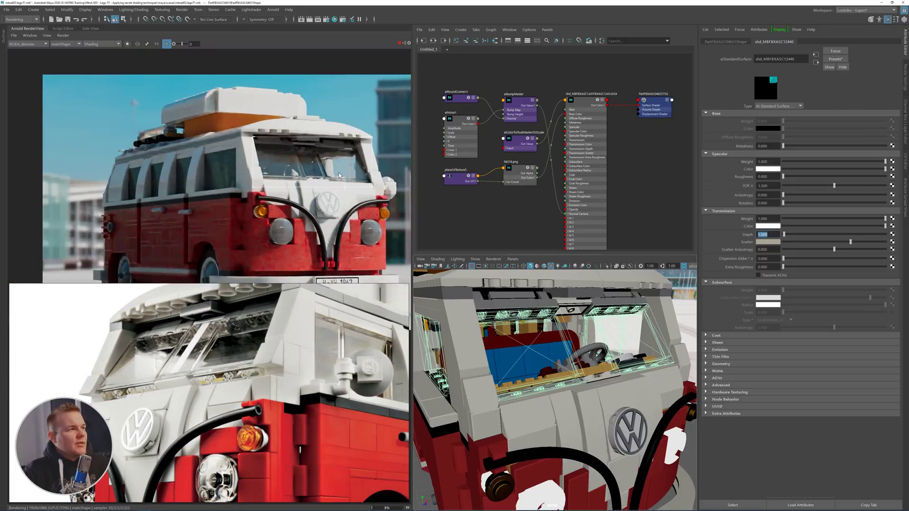
{"action": "left_click", "coordinate": [293, 183]}
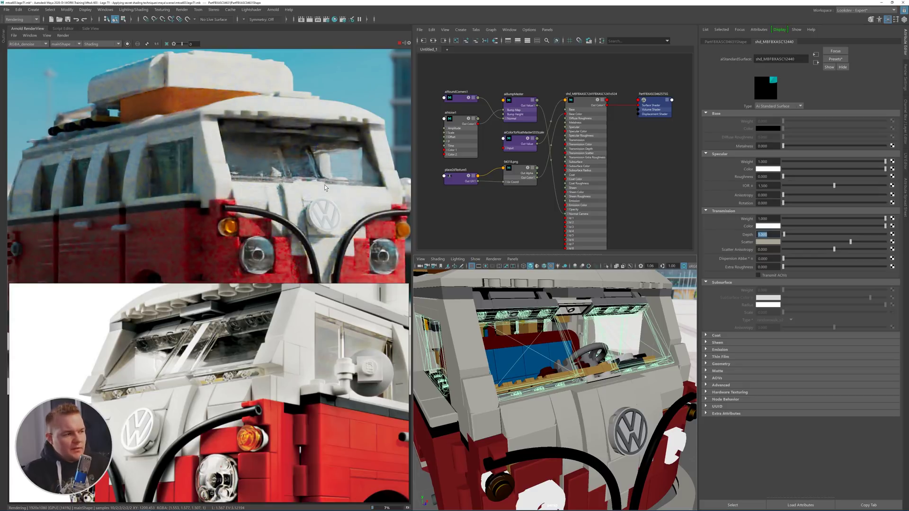
{"action": "scroll", "coordinate": [312, 192], "scroll_direction": "down", "scroll_amount": 2}
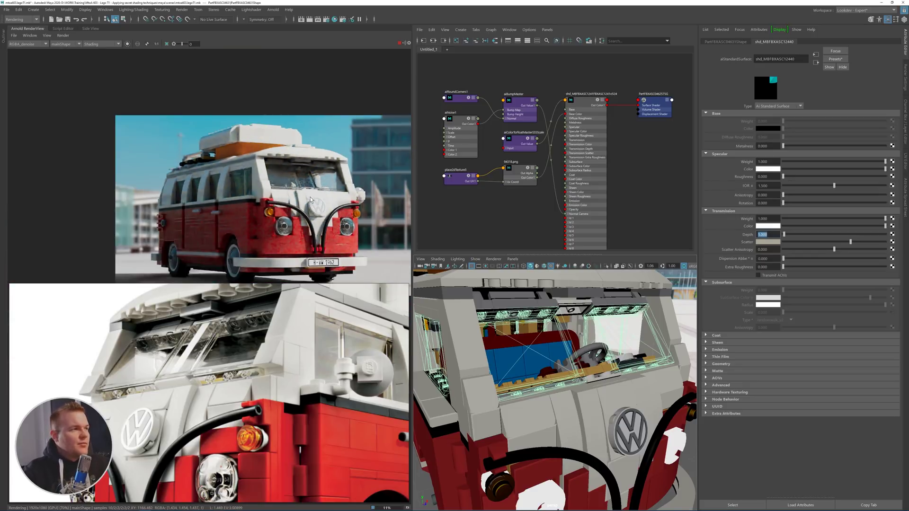
{"action": "middle_click_drag", "start_coordinate": [312, 193], "coordinate": [322, 160]}
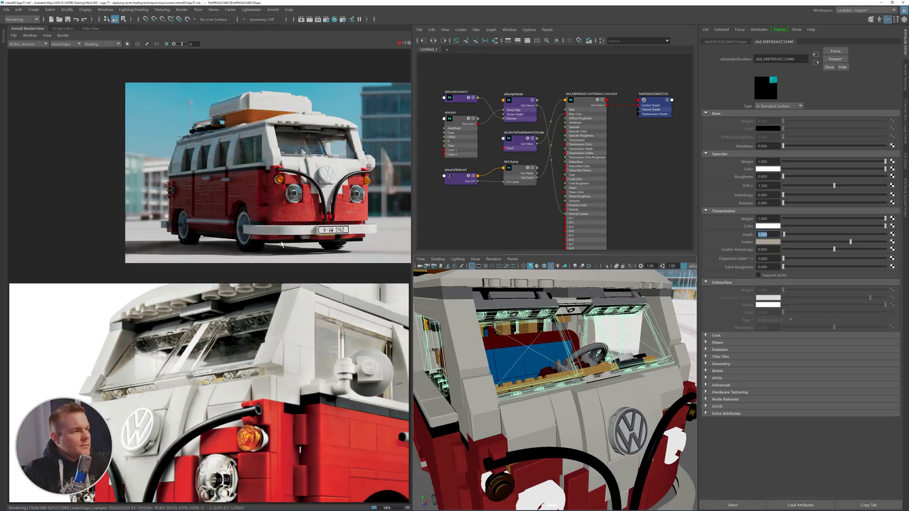
{"action": "left_click", "coordinate": [507, 223]}
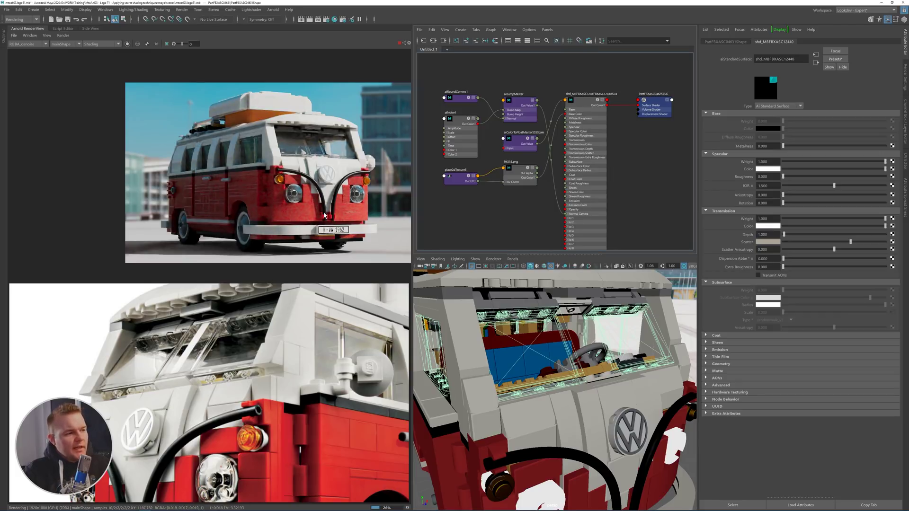
- Look through the van reference photos, comparing front, rear and side views and close-ups of the red bodywork
{"action": "left_click_drag", "start_coordinate": [352, 439], "coordinate": [299, 338]}
{"action": "scroll", "coordinate": [330, 393], "scroll_direction": "down", "scroll_amount": 5}
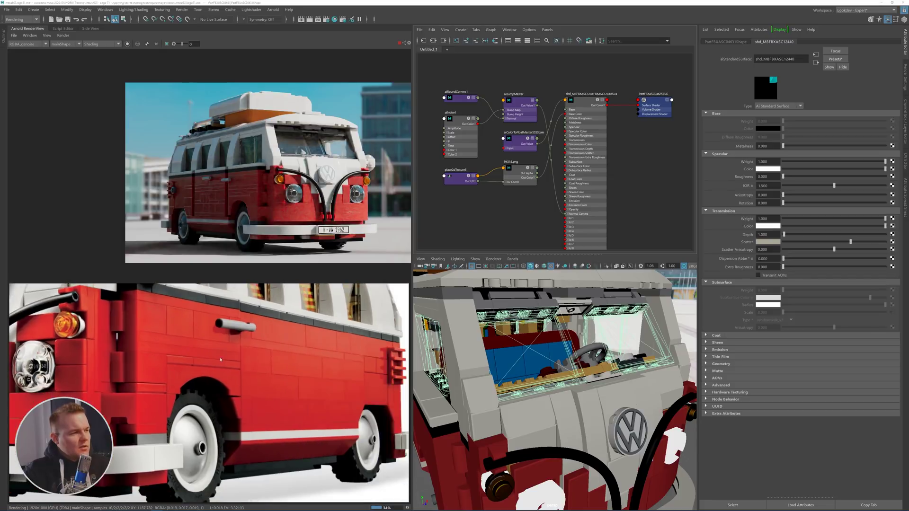
{"action": "scroll", "coordinate": [327, 375], "scroll_direction": "down", "scroll_amount": 5}
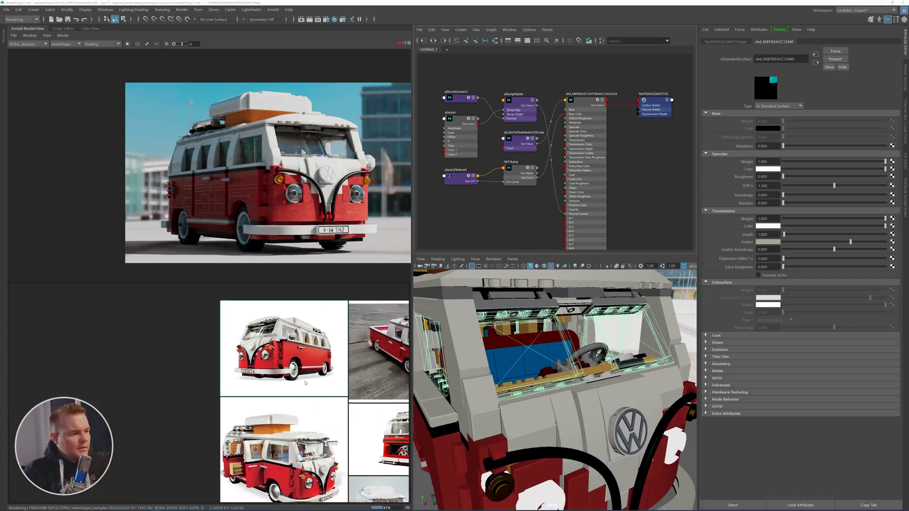
{"action": "scroll", "coordinate": [310, 341], "scroll_direction": "up", "scroll_amount": 5}
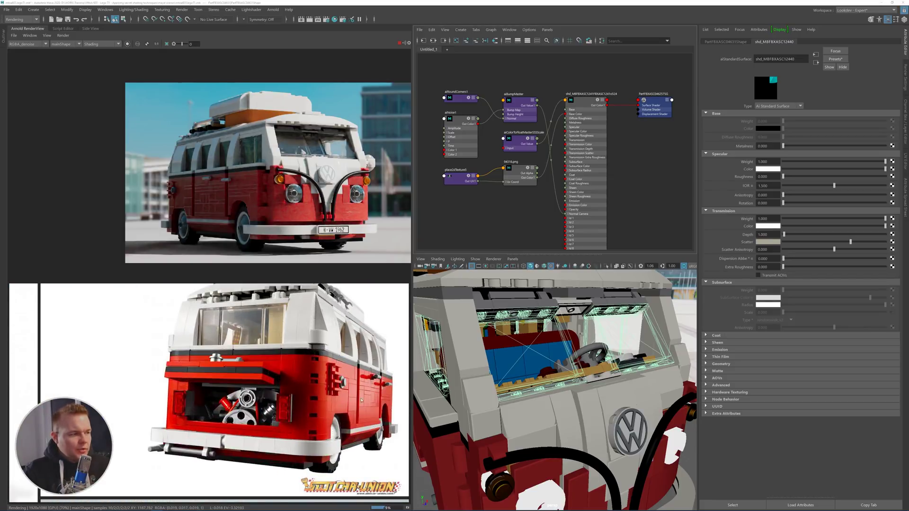
{"action": "scroll", "coordinate": [370, 409], "scroll_direction": "up", "scroll_amount": 3}
{"action": "scroll", "coordinate": [331, 397], "scroll_direction": "down", "scroll_amount": 5}
{"action": "scroll", "coordinate": [266, 379], "scroll_direction": "up", "scroll_amount": 5}
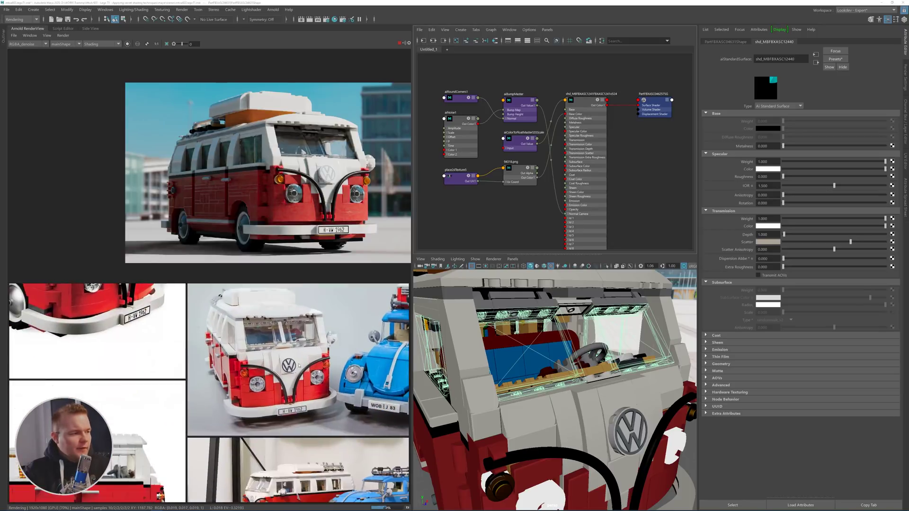
{"action": "scroll", "coordinate": [265, 379], "scroll_direction": "down", "scroll_amount": 5}
{"action": "scroll", "coordinate": [331, 398], "scroll_direction": "up", "scroll_amount": 5}
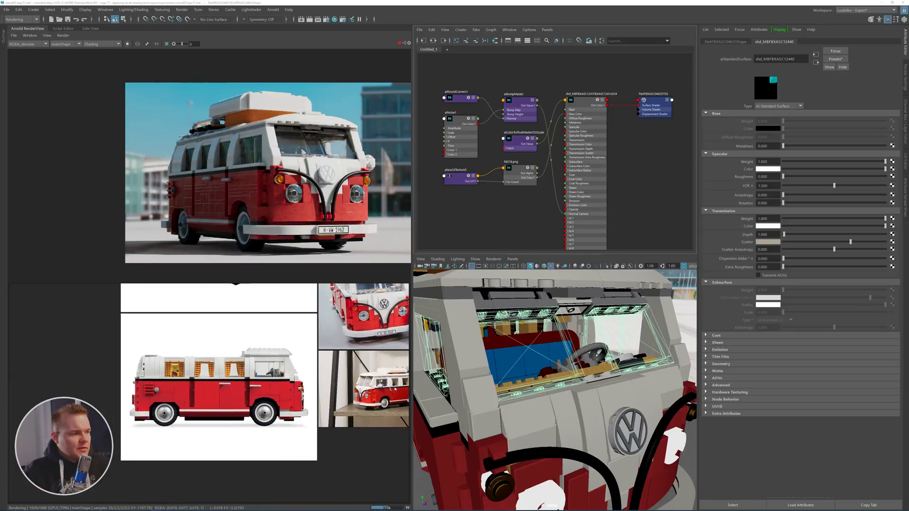
{"action": "scroll", "coordinate": [358, 405], "scroll_direction": "down", "scroll_amount": 2}
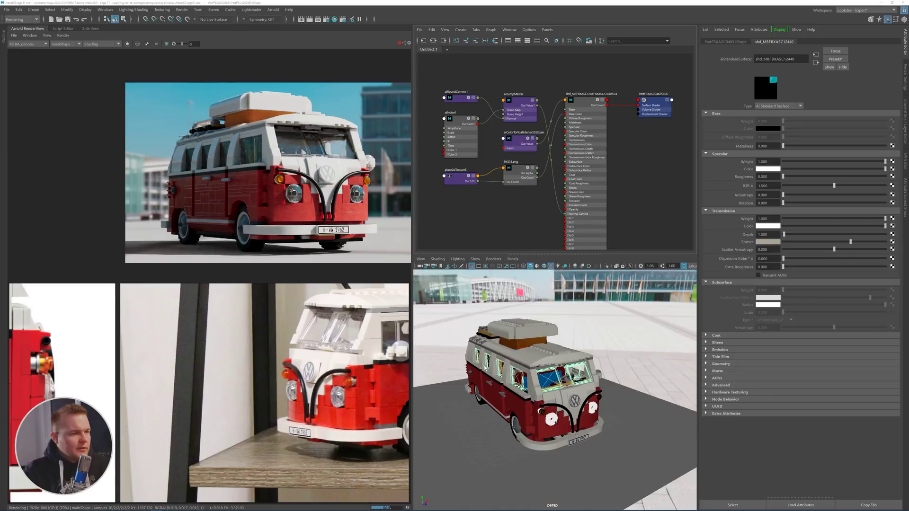
{"action": "scroll", "coordinate": [207, 363], "scroll_direction": "up", "scroll_amount": 5}
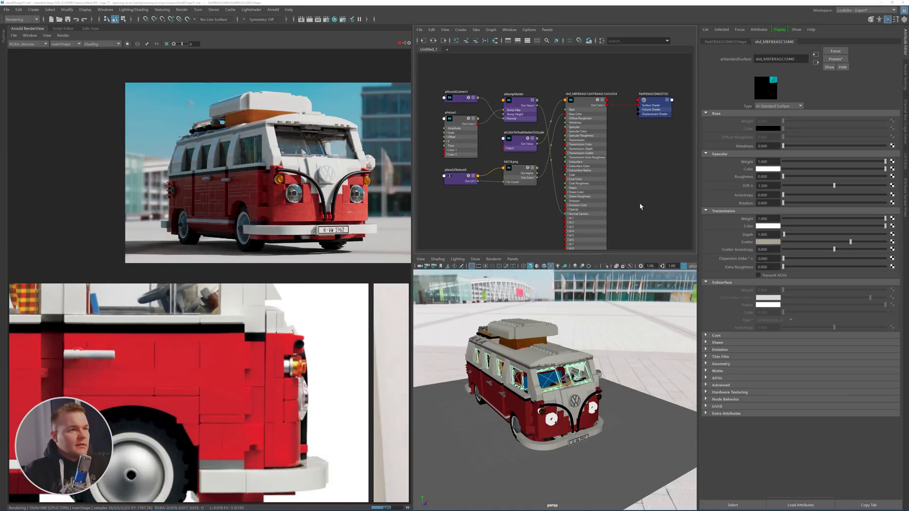
- Pick the red bodywork from the render and graph its shader network in the node editor
{"action": "left_click", "coordinate": [528, 237]}
{"action": "left_click", "coordinate": [294, 215]}
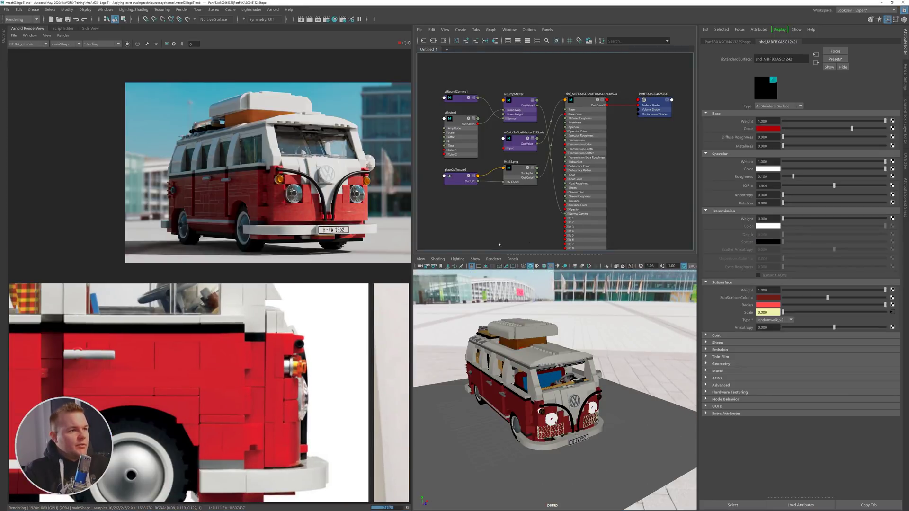
{"action": "right_click_drag", "start_coordinate": [499, 245], "coordinate": [497, 226]}
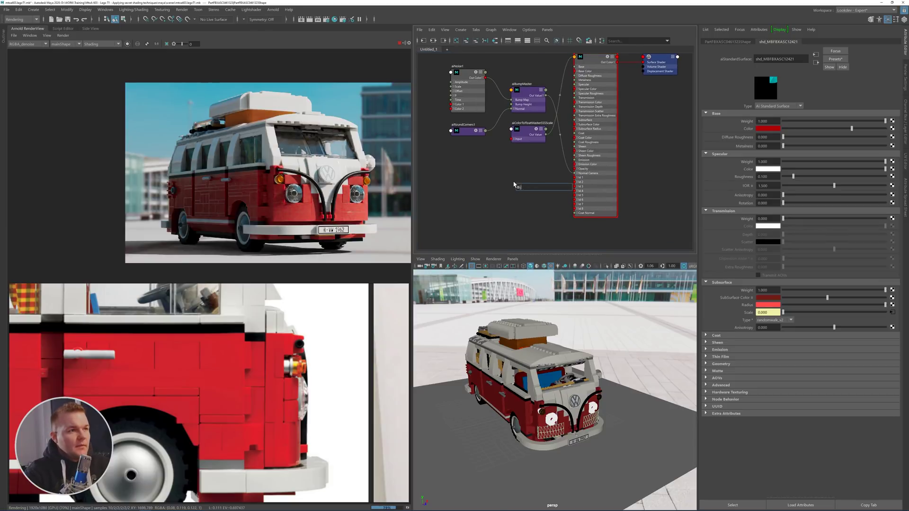
- Create an aiColorJitter node in the red body shader's network
{"action": "type", "text": "ai"}
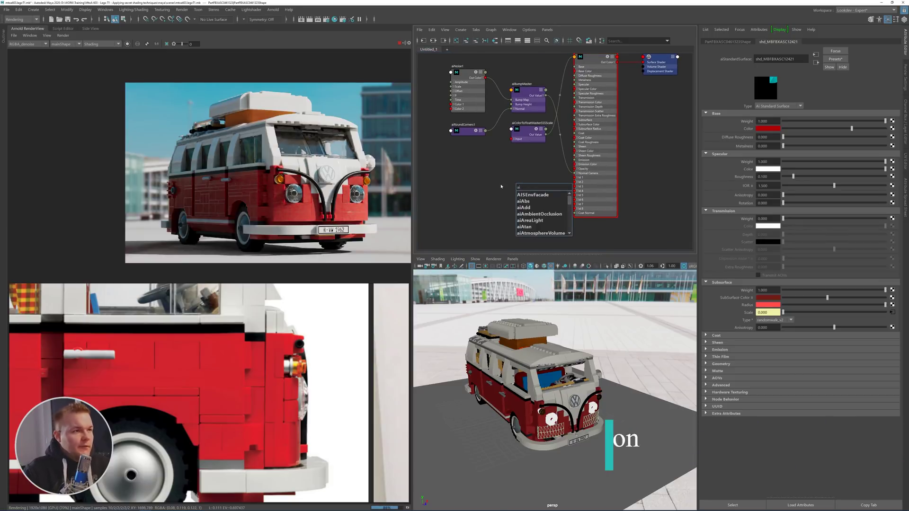
{"action": "type", "text": "jithi"}
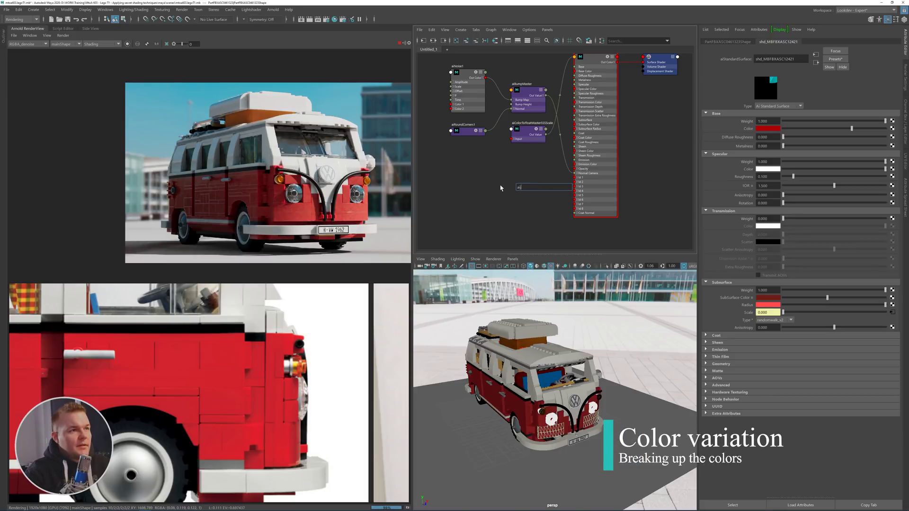
{"action": "key", "text": "BackSpace"}
{"action": "key", "text": "BackSpace"}
{"action": "key", "text": "BackSpace"}
{"action": "type", "text": "jit"}
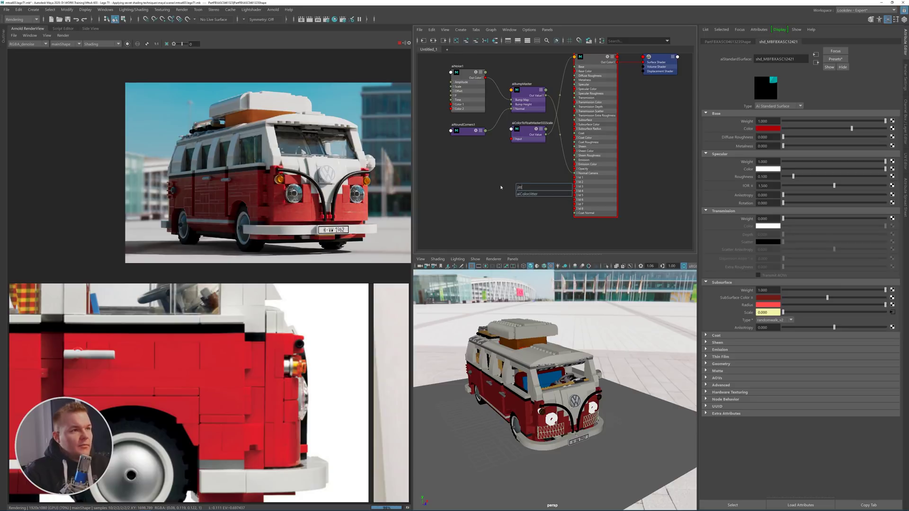
{"action": "key", "text": "Return"}
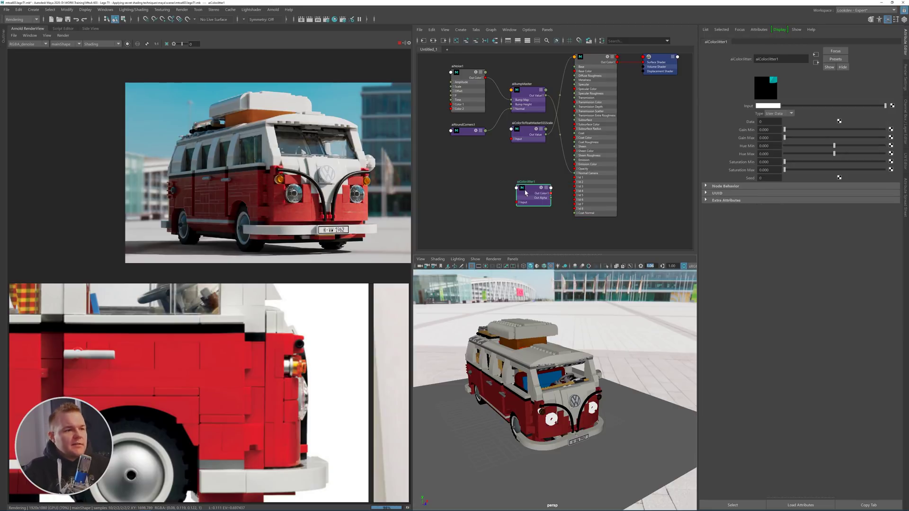
- Place the color jitter node beside the red shader and pick up the shader's dark red subsurface color
{"action": "scroll", "coordinate": [490, 180], "scroll_direction": "up", "scroll_amount": 3}
{"action": "left_click_drag", "start_coordinate": [492, 187], "coordinate": [483, 183]}
{"action": "left_click", "coordinate": [591, 204]}
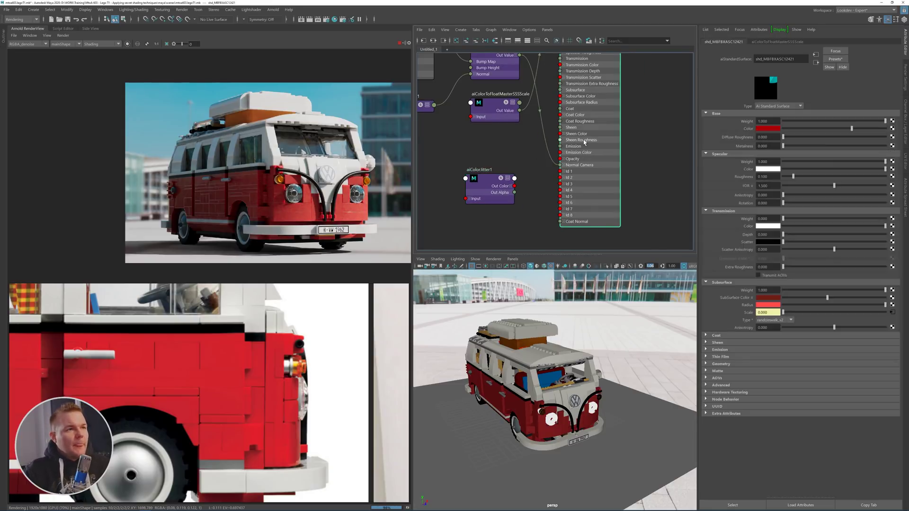
{"action": "left_click", "coordinate": [764, 298]}
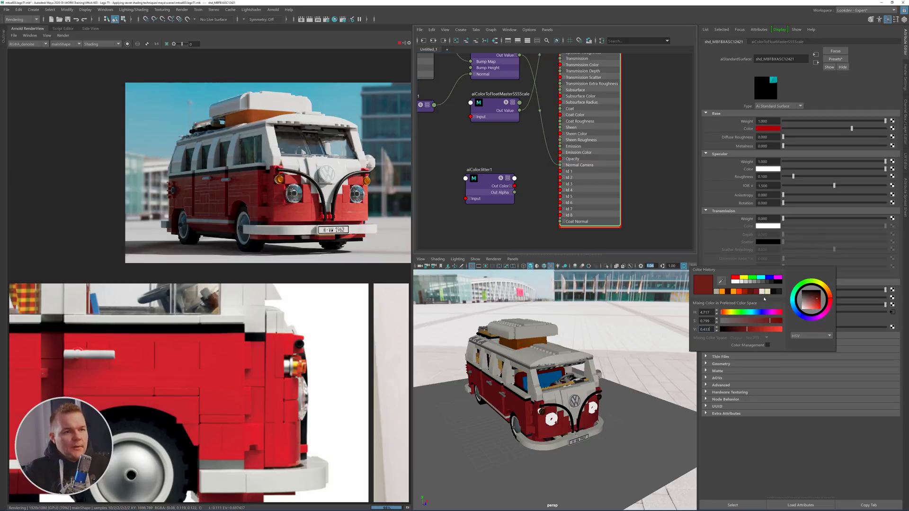
{"action": "left_click", "coordinate": [717, 311]}
{"action": "left_click", "coordinate": [521, 234]}
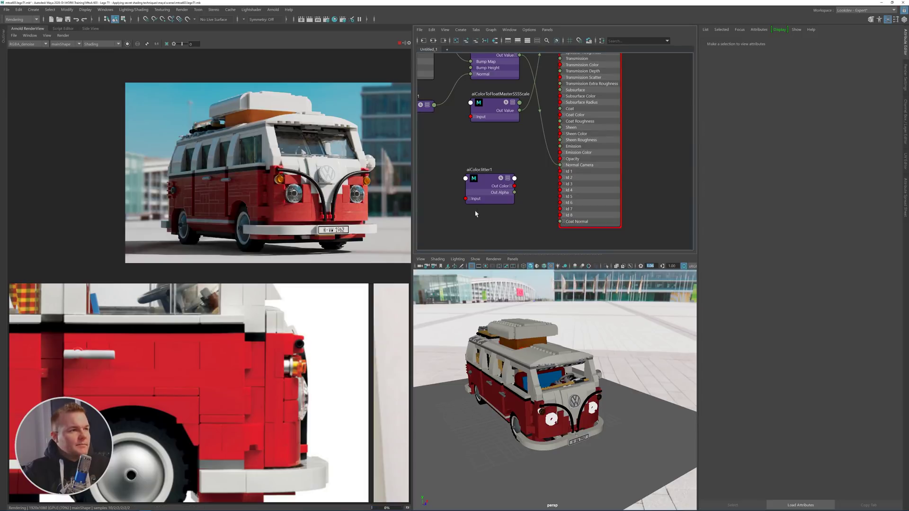
- Render a region over the red front around the headlight and set the jitter node's input to the dark red subsurface color
{"action": "left_click_drag", "start_coordinate": [317, 227], "coordinate": [260, 180]}
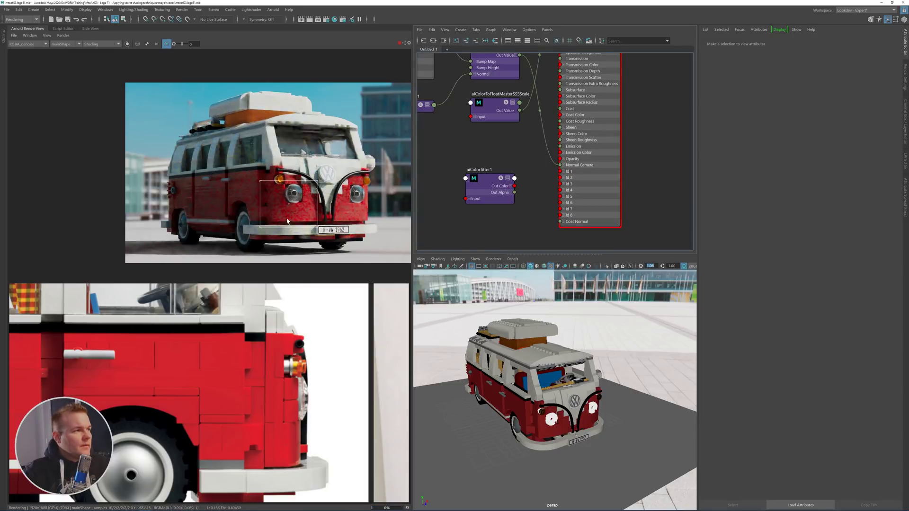
{"action": "scroll", "coordinate": [286, 219], "scroll_direction": "up", "scroll_amount": 2}
{"action": "left_click", "coordinate": [470, 198]}
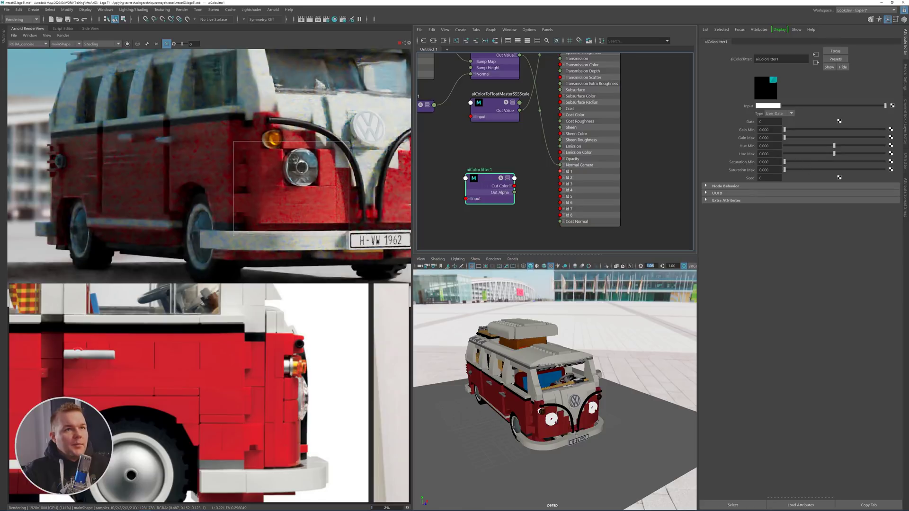
{"action": "left_click", "coordinate": [771, 106]}
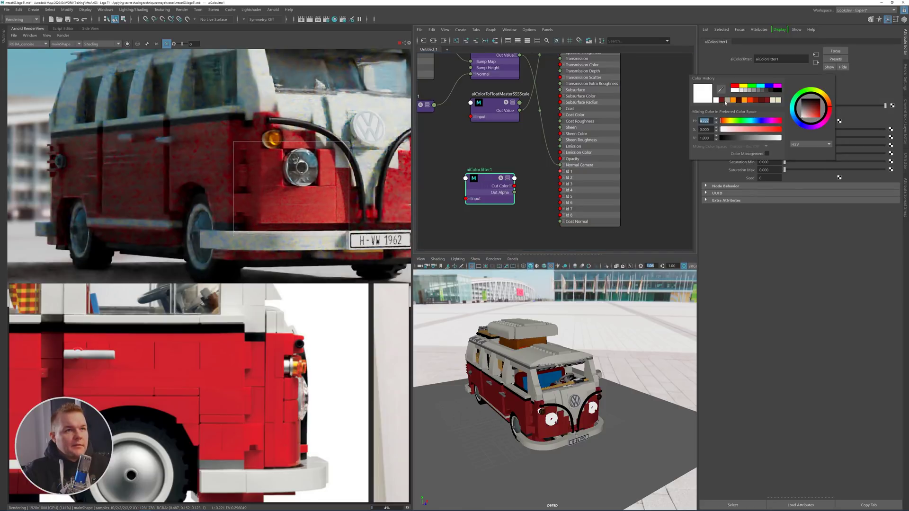
{"action": "left_click", "coordinate": [720, 100]}
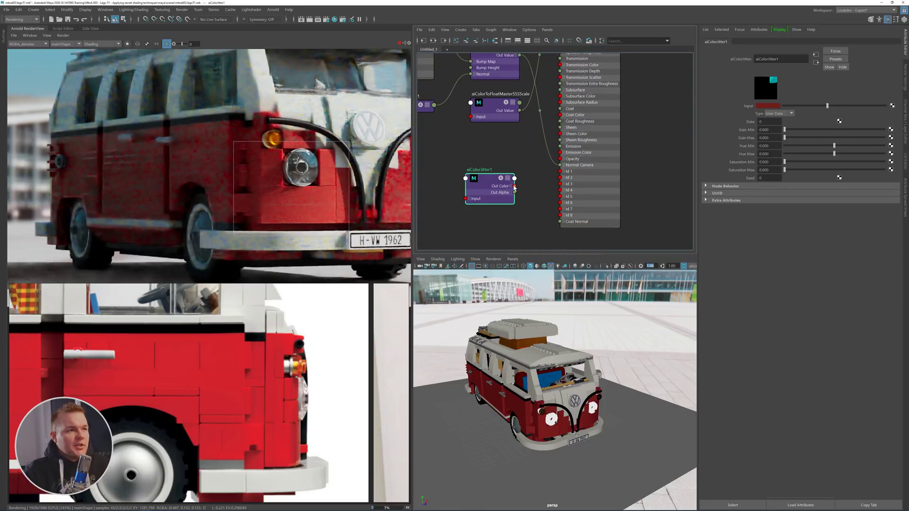
- Connect the aiColorJitter output to the red shader's Subsurface Color and render it isolated in a region across the van's side and front
{"action": "left_click_drag", "start_coordinate": [514, 186], "coordinate": [548, 146]}
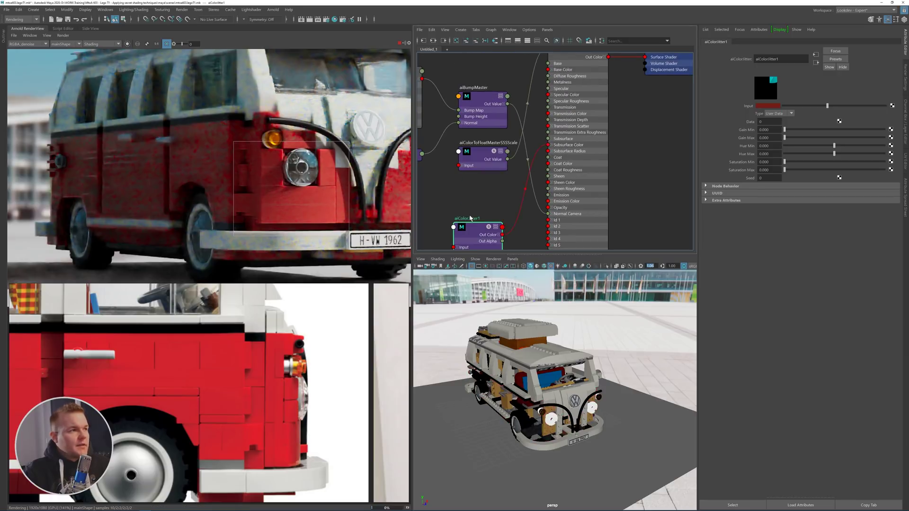
{"action": "left_click", "coordinate": [127, 44]}
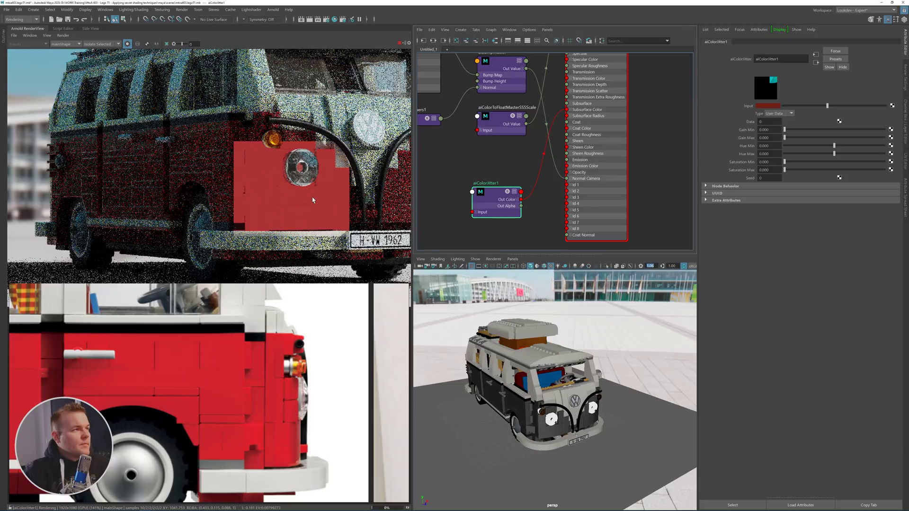
{"action": "left_click_drag", "start_coordinate": [124, 127], "coordinate": [339, 226]}
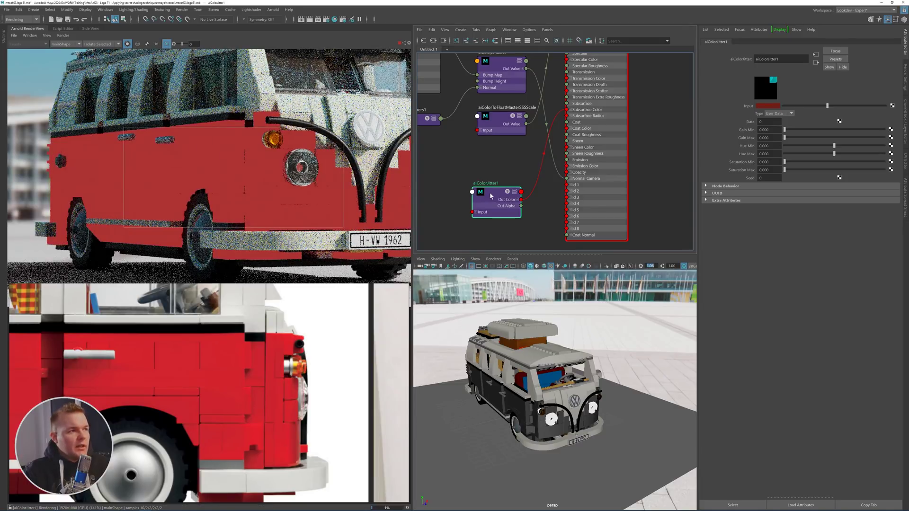
- Set the color jitter node's type to Object and its Saturation Min to -0.05
{"action": "left_click", "coordinate": [780, 114]}
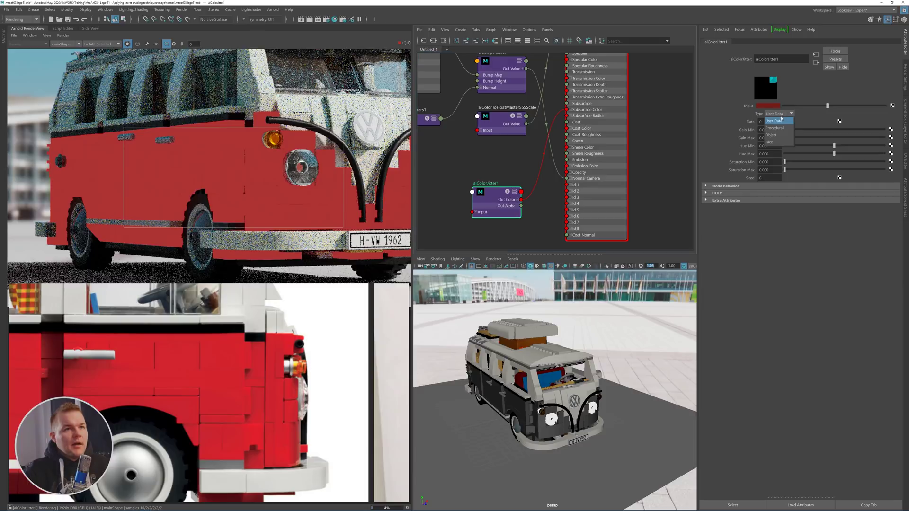
{"action": "left_click", "coordinate": [772, 136]}
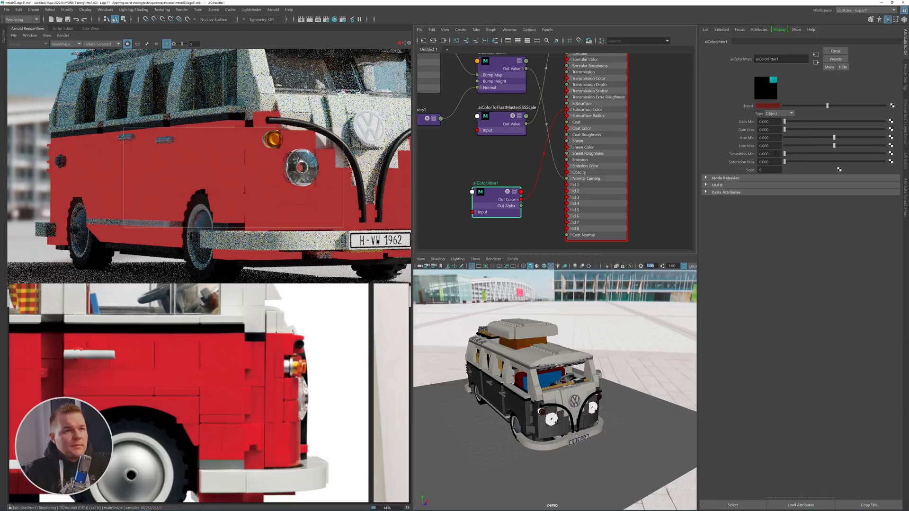
{"action": "left_click_drag", "start_coordinate": [771, 154], "coordinate": [763, 153], "text": "ctrl"}
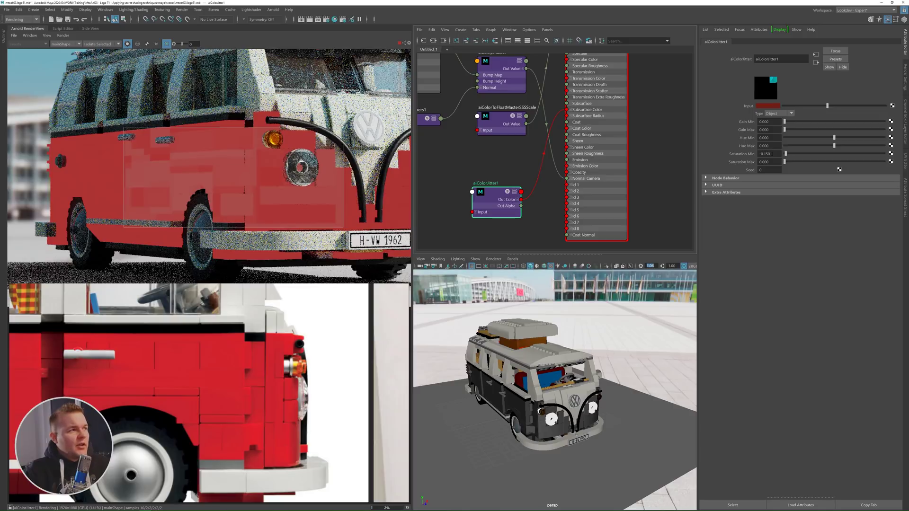
{"action": "left_click_drag", "start_coordinate": [772, 153], "coordinate": [740, 153]}
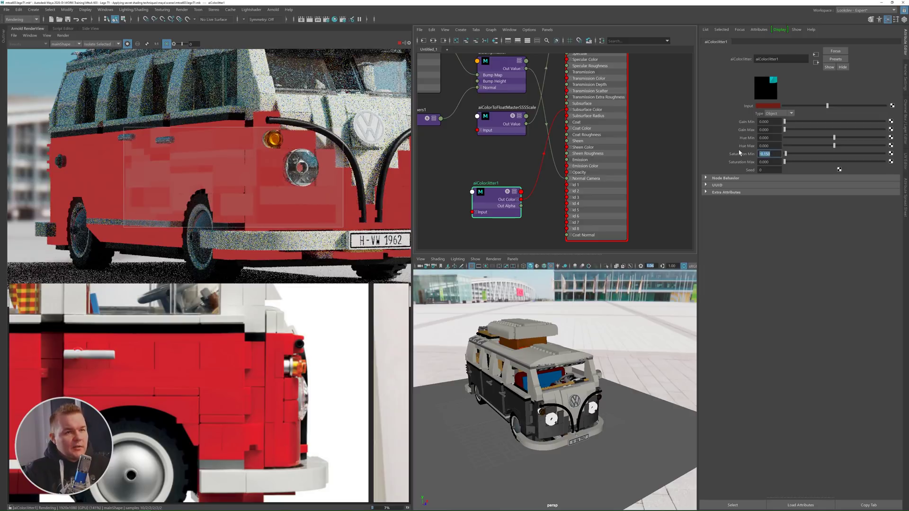
{"action": "type", "text": "-0.05"}
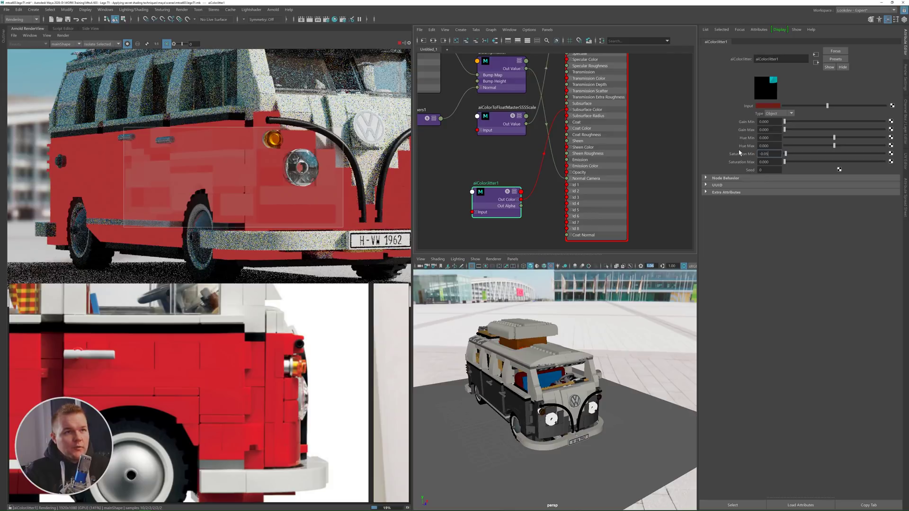
{"action": "key", "text": "Return"}
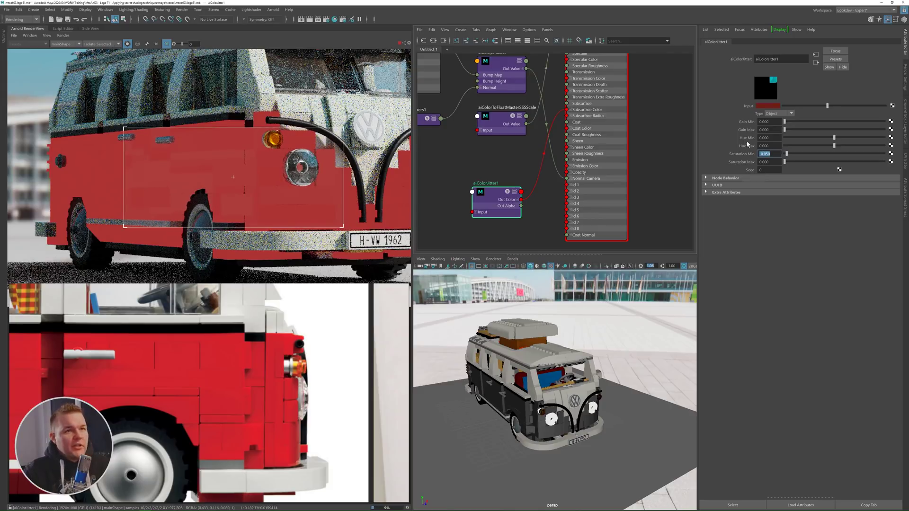
- Set the jitter's Hue Max to 0.01 and check the color variation across the red bricks up close
{"action": "left_click_drag", "start_coordinate": [767, 146], "coordinate": [756, 146], "text": "ctrl"}
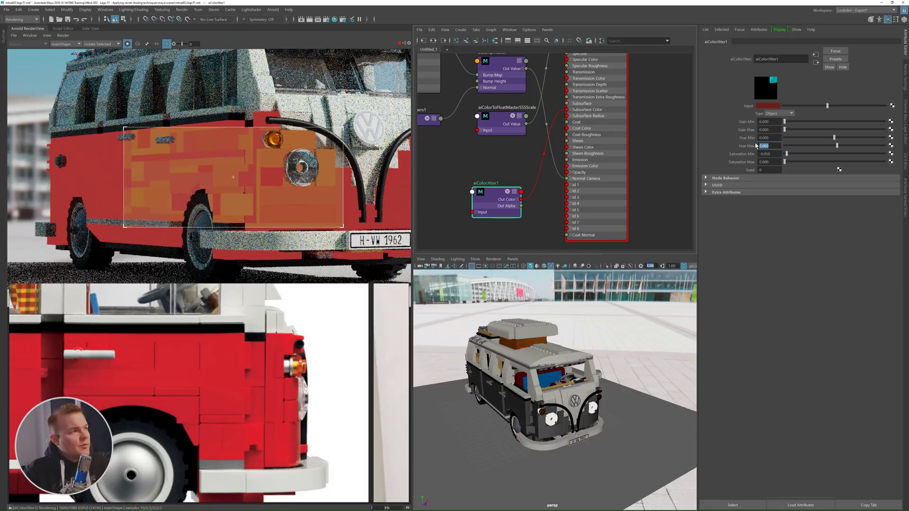
{"action": "type", "text": "0.01"}
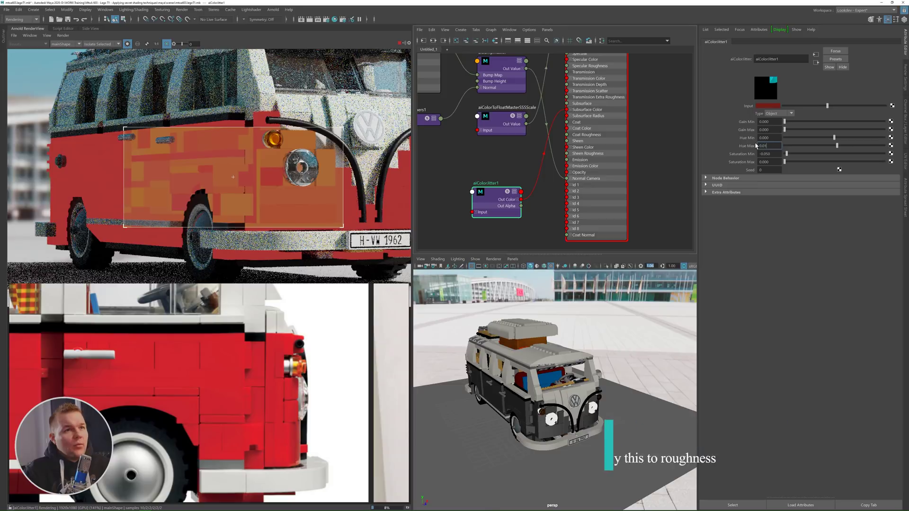
{"action": "key", "text": "Return"}
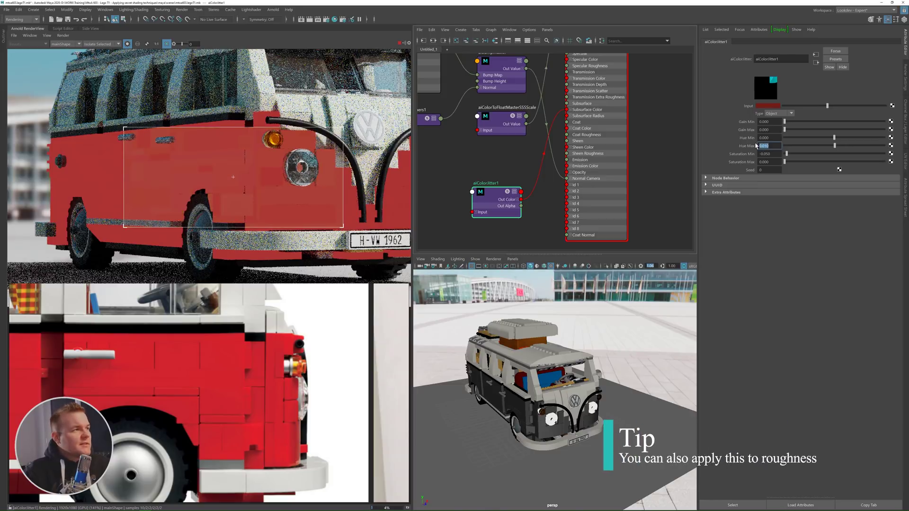
{"action": "scroll", "coordinate": [239, 179], "scroll_direction": "up", "scroll_amount": 4}
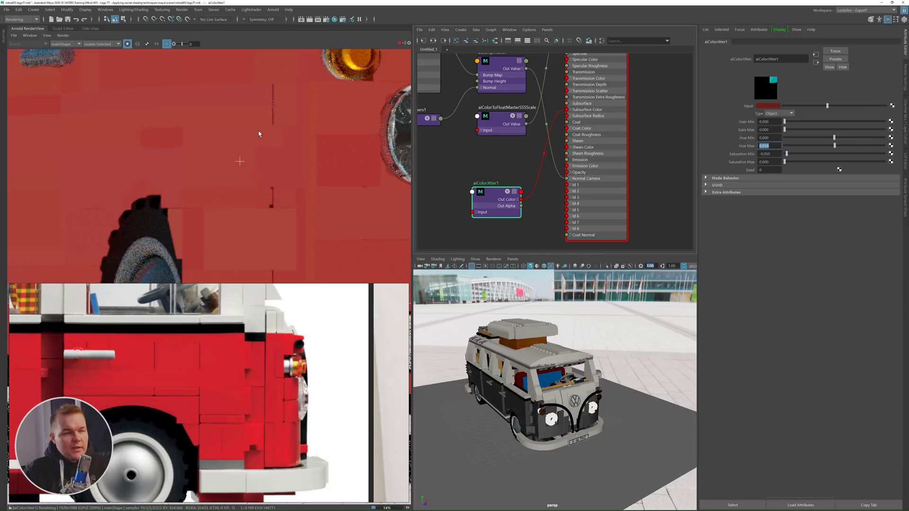
{"action": "scroll", "coordinate": [259, 134], "scroll_direction": "down", "scroll_amount": 4}
{"action": "middle_click_drag", "start_coordinate": [275, 117], "coordinate": [255, 159]}
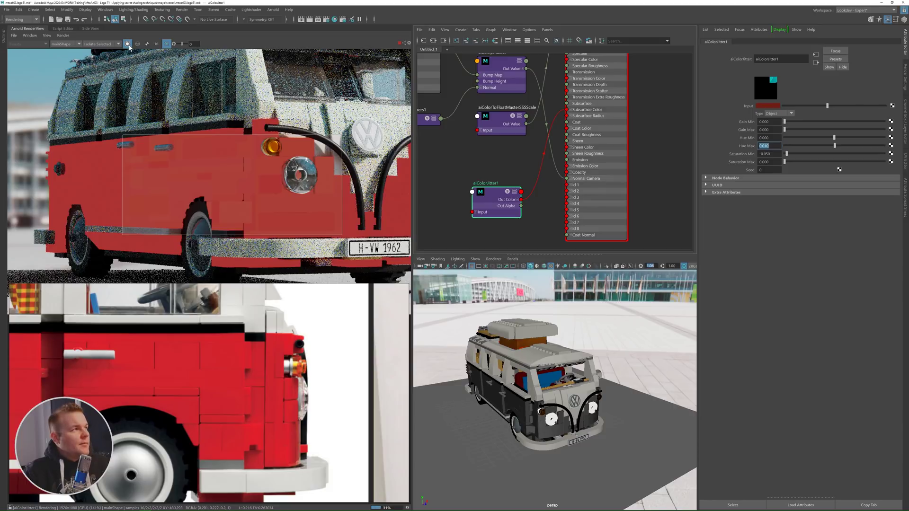
- Turn off the isolated shader render, display the RGBA_denoise AOV and inspect the red bricks around the headlight
{"action": "left_click", "coordinate": [129, 45]}
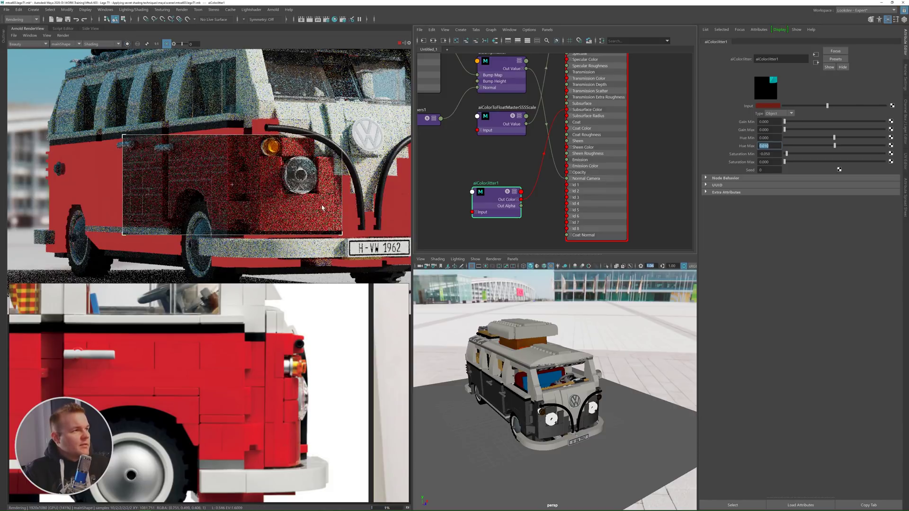
{"action": "left_click", "coordinate": [29, 44]}
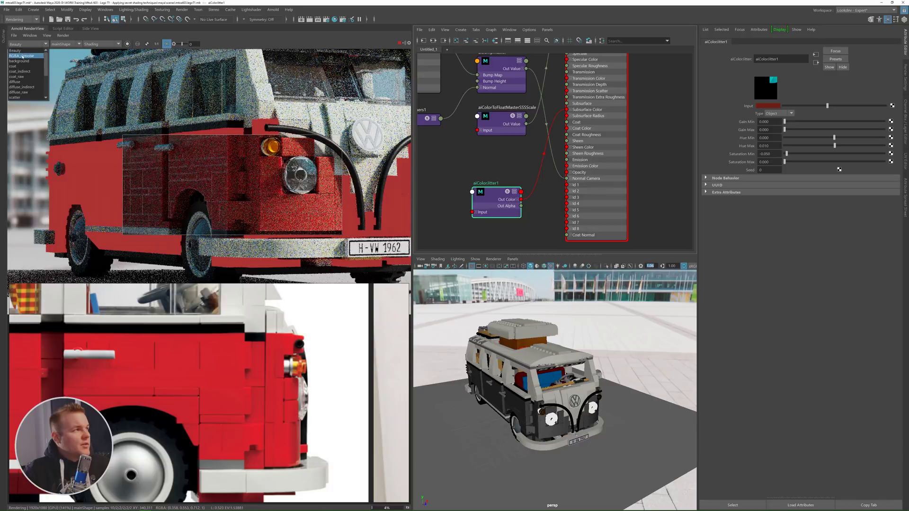
{"action": "left_click", "coordinate": [26, 56]}
{"action": "scroll", "coordinate": [255, 204], "scroll_direction": "up", "scroll_amount": 2}
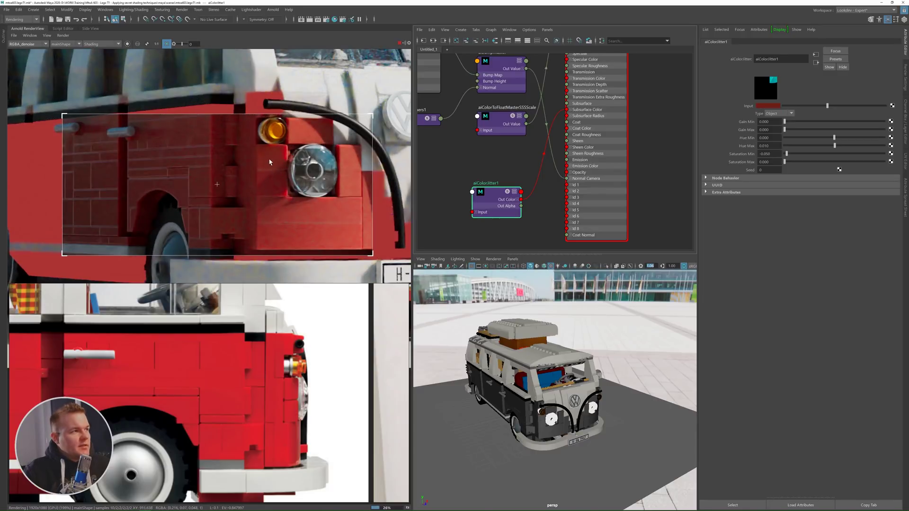
{"action": "scroll", "coordinate": [270, 175], "scroll_direction": "down", "scroll_amount": 2}
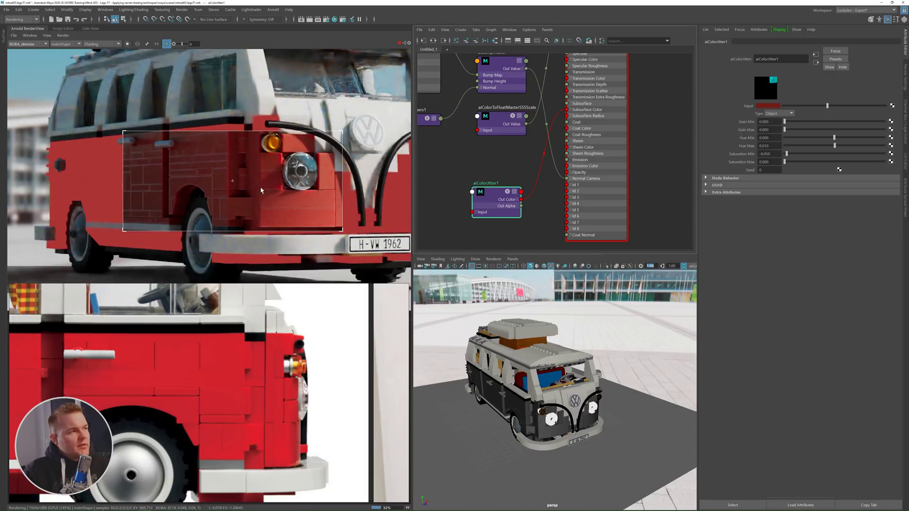
{"action": "mouse_move", "coordinate": [328, 181]}
{"action": "middle_mouse_down"}
{"action": "mouse_move", "coordinate": [302, 214]}
{"action": "mouse_move", "coordinate": [330, 190]}
{"action": "middle_mouse_up"}
{"action": "scroll", "coordinate": [294, 179], "scroll_direction": "up", "scroll_amount": 2}
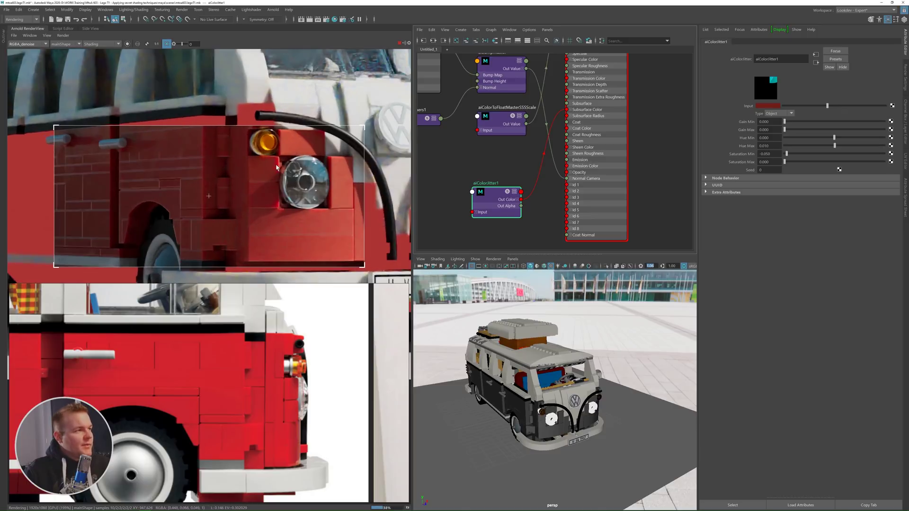
- Render a small region between the indicator and headlight and set the aiColorToFloatMasterSSSScale input color to 0.025
{"action": "left_click_drag", "start_coordinate": [221, 144], "coordinate": [293, 202]}
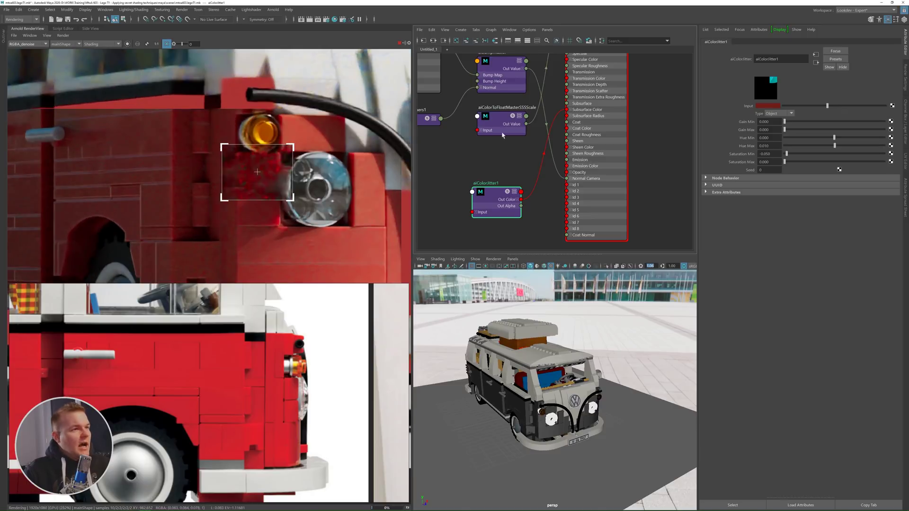
{"action": "middle_click_drag", "start_coordinate": [500, 122], "coordinate": [513, 187]}
{"action": "left_click", "coordinate": [513, 187]}
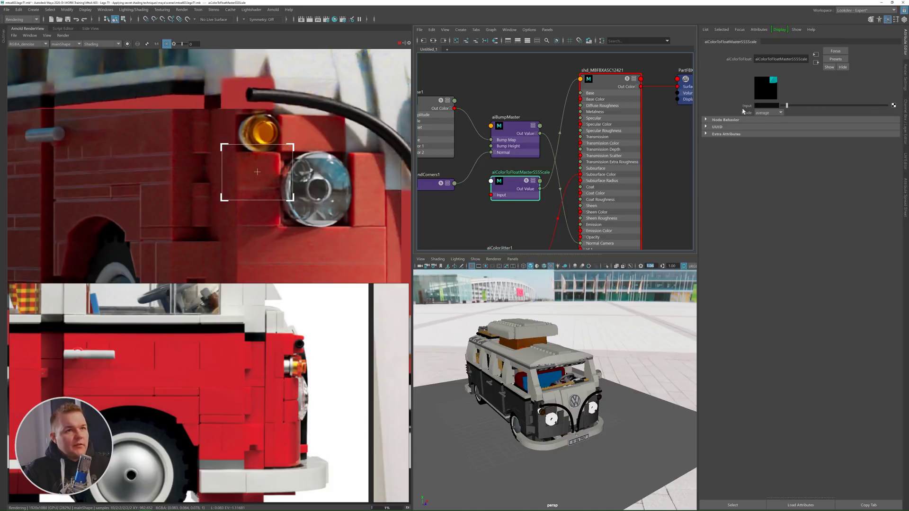
{"action": "left_click", "coordinate": [762, 106]}
{"action": "double_click", "coordinate": [703, 139]}
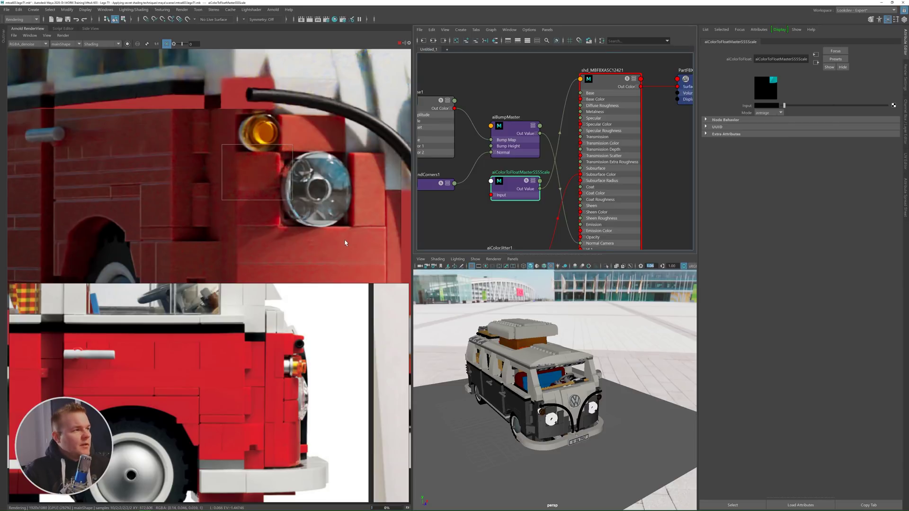
{"action": "scroll", "coordinate": [360, 242], "scroll_direction": "down", "scroll_amount": 4}
{"action": "middle_click_drag", "start_coordinate": [359, 241], "coordinate": [256, 227]}
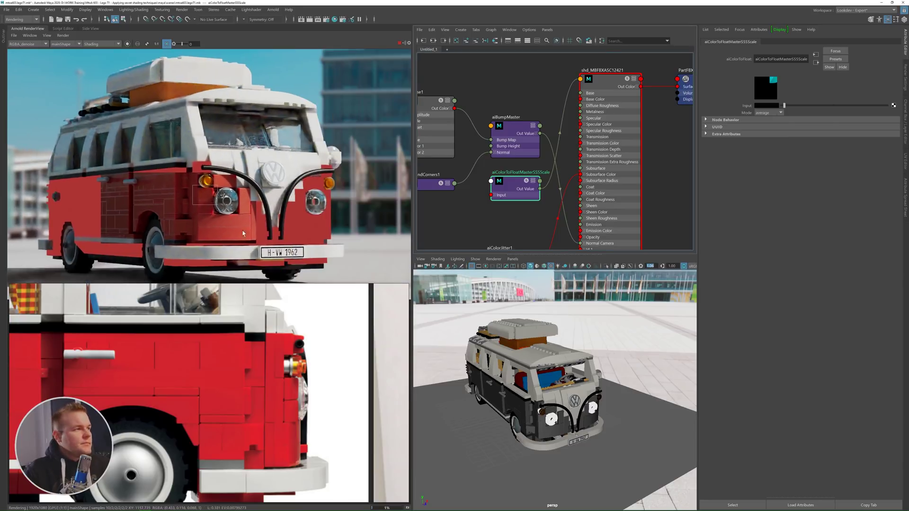
- Set the red body shader's specular IOR to 1.6
{"action": "left_click", "coordinate": [602, 98]}
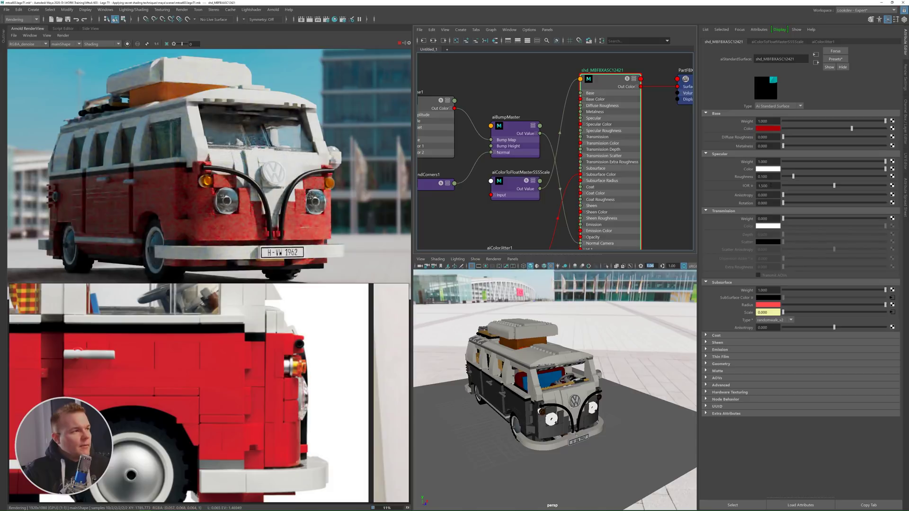
{"action": "double_click", "coordinate": [766, 185]}
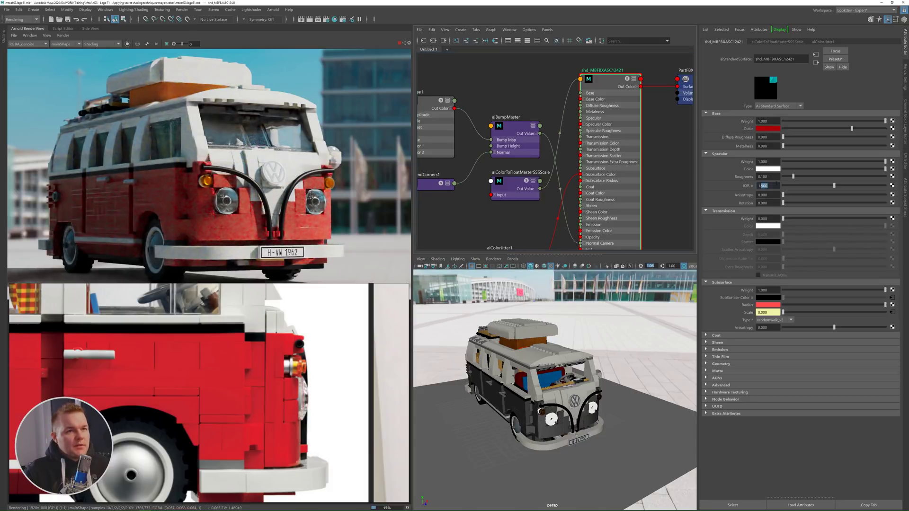
{"action": "type", "text": "1.6"}
{"action": "key", "text": "Return"}
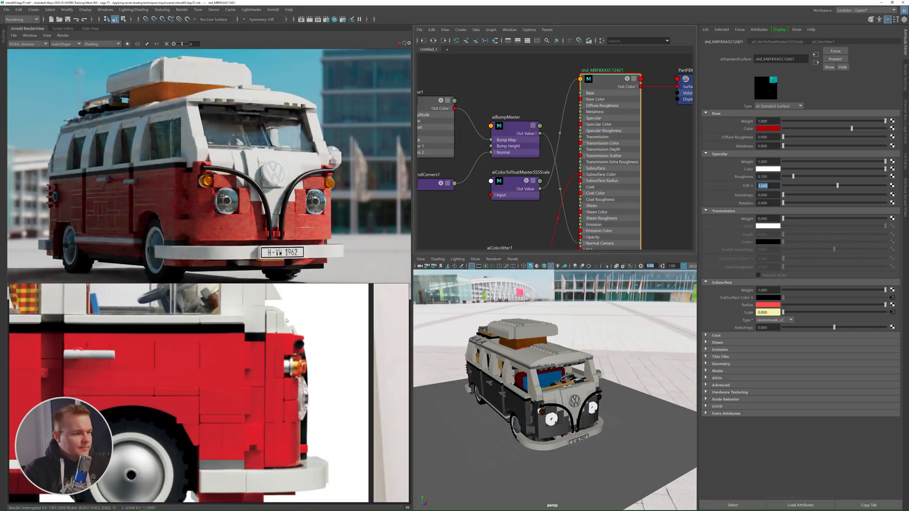
- Examine the gaps and alignment of the red side bricks in the reference photo
{"action": "left_click", "coordinate": [610, 352]}
{"action": "left_click_drag", "start_coordinate": [510, 377], "coordinate": [608, 421], "text": "alt"}
{"action": "scroll", "coordinate": [608, 421], "scroll_direction": "down", "scroll_amount": 2}
{"action": "scroll", "coordinate": [277, 410], "scroll_direction": "up", "scroll_amount": 3}
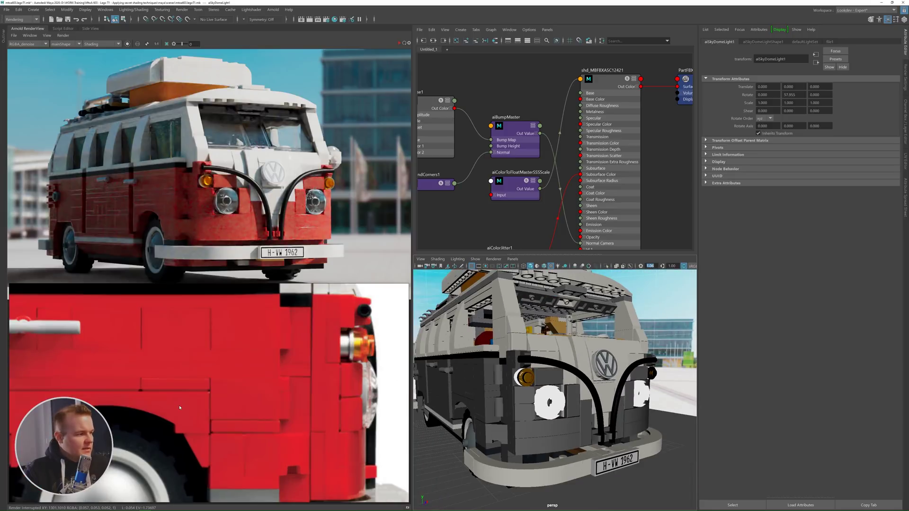
{"action": "scroll", "coordinate": [326, 421], "scroll_direction": "down", "scroll_amount": 5}
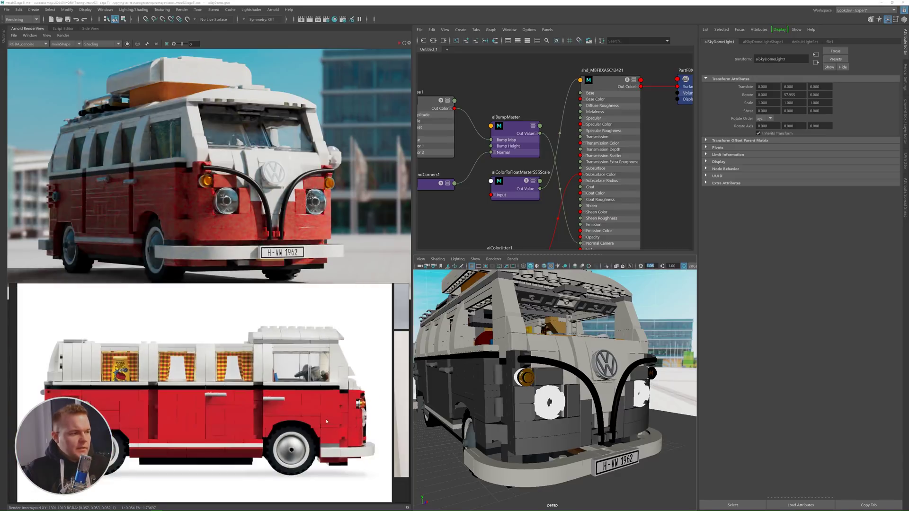
{"action": "scroll", "coordinate": [216, 383], "scroll_direction": "up", "scroll_amount": 5}
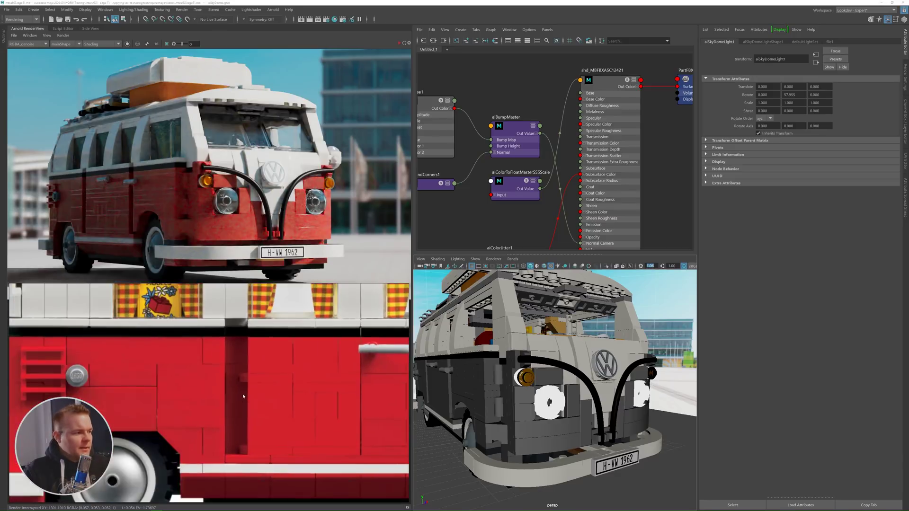
{"action": "scroll", "coordinate": [216, 382], "scroll_direction": "up", "scroll_amount": 2}
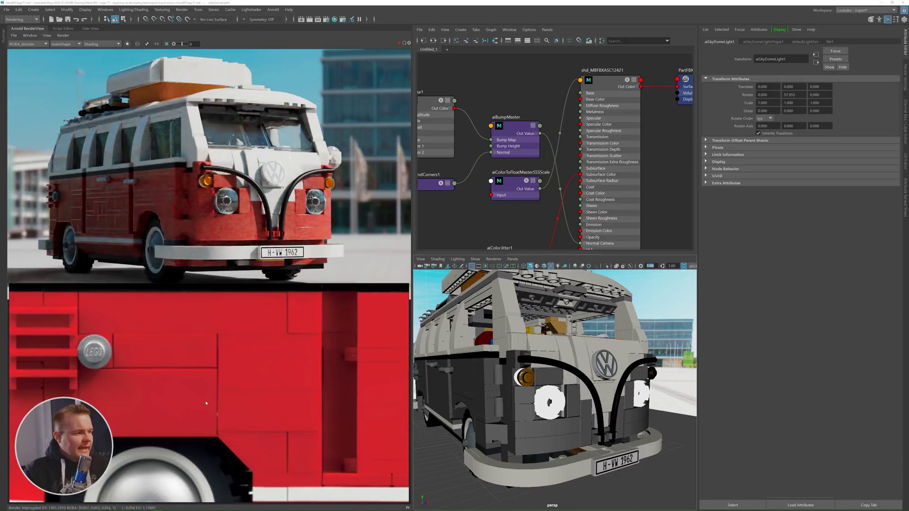
{"action": "scroll", "coordinate": [217, 416], "scroll_direction": "down", "scroll_amount": 4}
- Inspect the model's side bricks up close in the perspective viewport, selecting individual bricks to compare their alignment with the reference
{"action": "left_click_drag", "start_coordinate": [490, 379], "coordinate": [584, 374], "text": "alt"}
{"action": "scroll", "coordinate": [598, 374], "scroll_direction": "up", "scroll_amount": 8}
{"action": "left_click", "coordinate": [561, 368]}
{"action": "left_click", "coordinate": [497, 365]}
{"action": "left_click", "coordinate": [475, 337]}
{"action": "left_click", "coordinate": [594, 307]}
{"action": "middle_click_drag", "start_coordinate": [608, 361], "coordinate": [497, 370], "text": "alt"}
{"action": "middle_click_drag", "start_coordinate": [624, 379], "coordinate": [509, 406], "text": "alt"}
{"action": "left_click_drag", "start_coordinate": [509, 407], "coordinate": [498, 406], "text": "alt"}
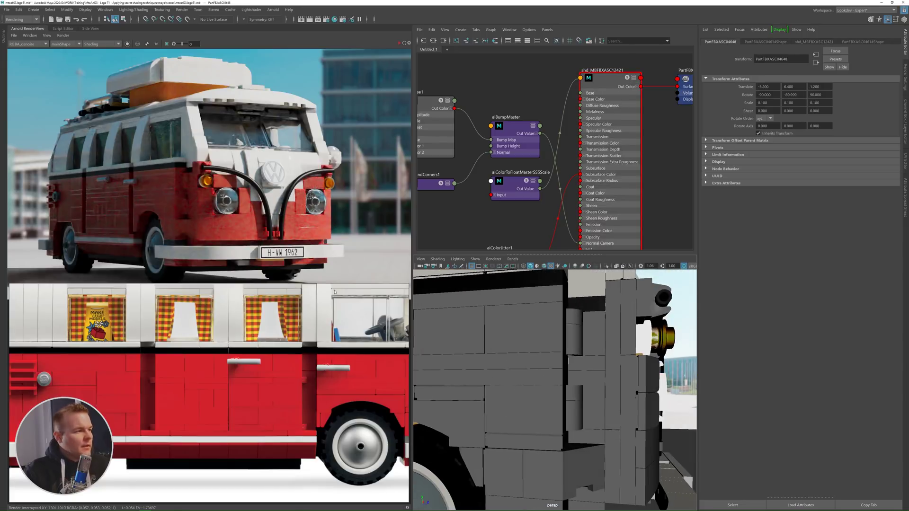
- Open the Script Editor and review the utilities.py loop that adds a random Y offset to selected objects
{"action": "left_click", "coordinate": [63, 29]}
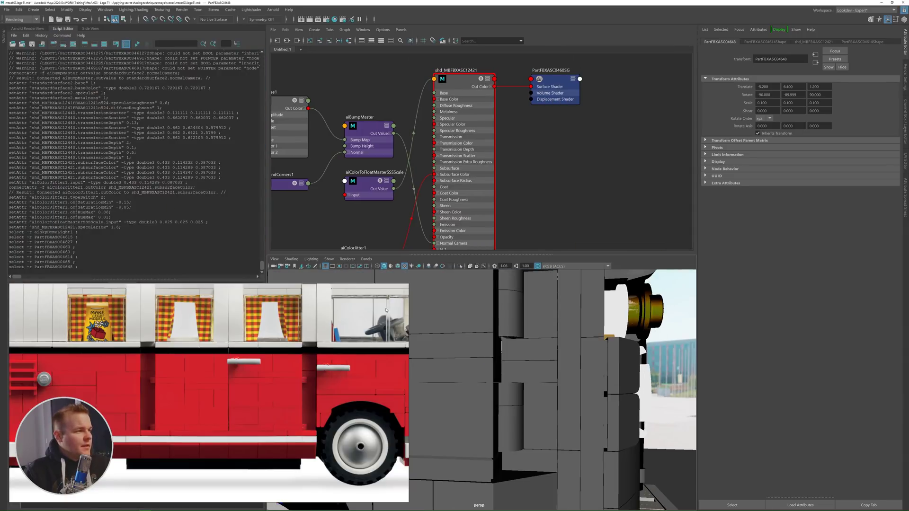
{"action": "left_click_drag", "start_coordinate": [22, 386], "coordinate": [134, 391]}
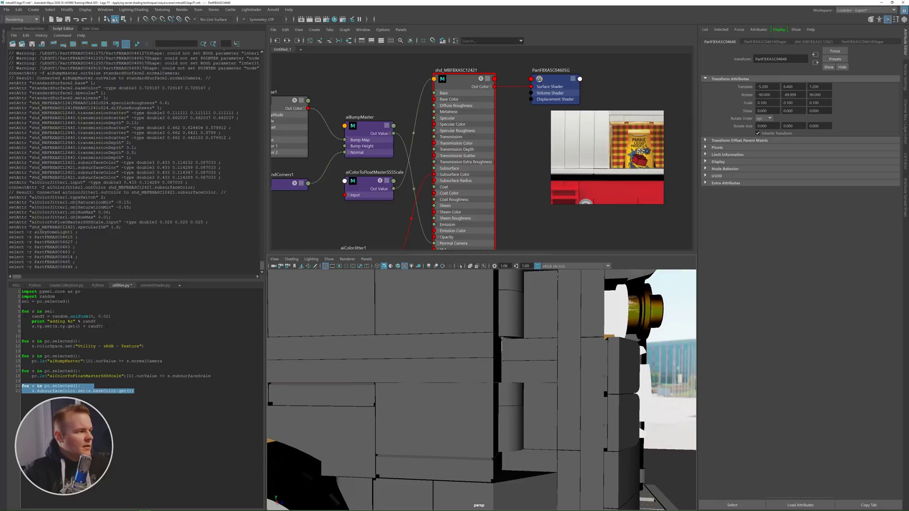
{"action": "left_click_drag", "start_coordinate": [21, 310], "coordinate": [103, 326]}
{"action": "left_click", "coordinate": [55, 311]}
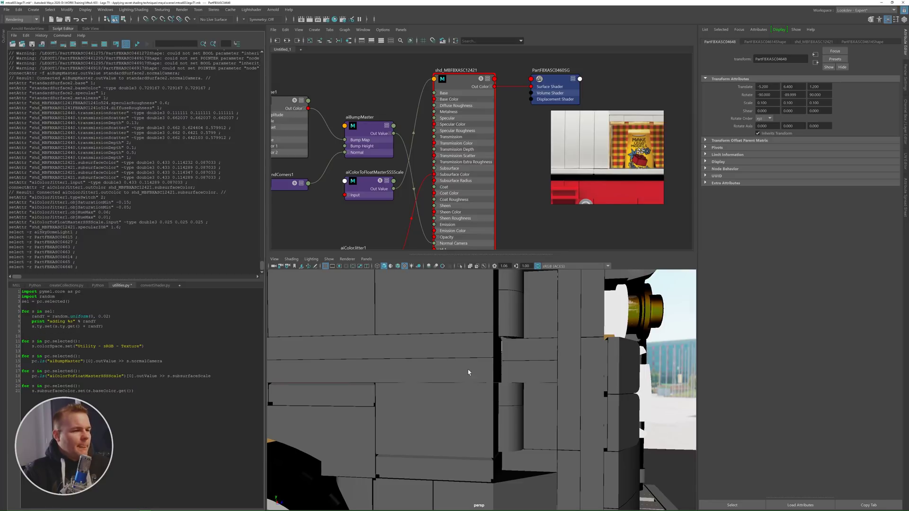
{"action": "scroll", "coordinate": [456, 365], "scroll_direction": "down", "scroll_amount": 5}
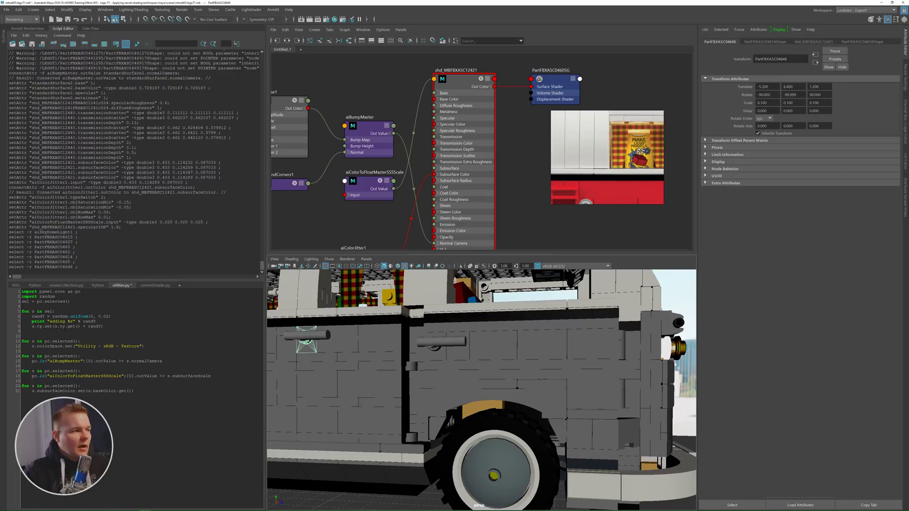
{"action": "left_click", "coordinate": [554, 376]}
{"action": "mouse_move", "coordinate": [555, 376]}
{"action": "left_mouse_down", "text": "alt"}
{"action": "mouse_move", "coordinate": [549, 362]}
{"action": "mouse_move", "coordinate": [540, 375]}
{"action": "left_mouse_up", "text": "alt"}
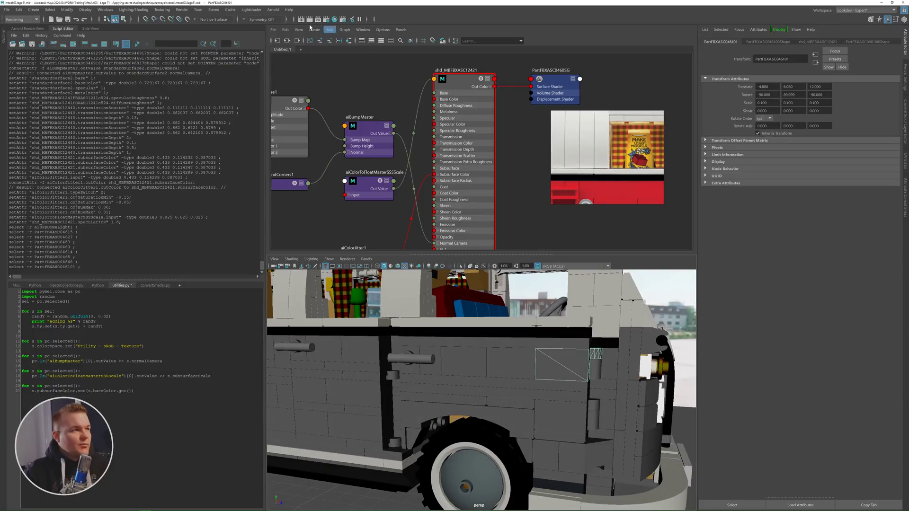
{"action": "left_click", "coordinate": [502, 368]}
{"action": "left_click", "coordinate": [464, 363], "text": "shift"}
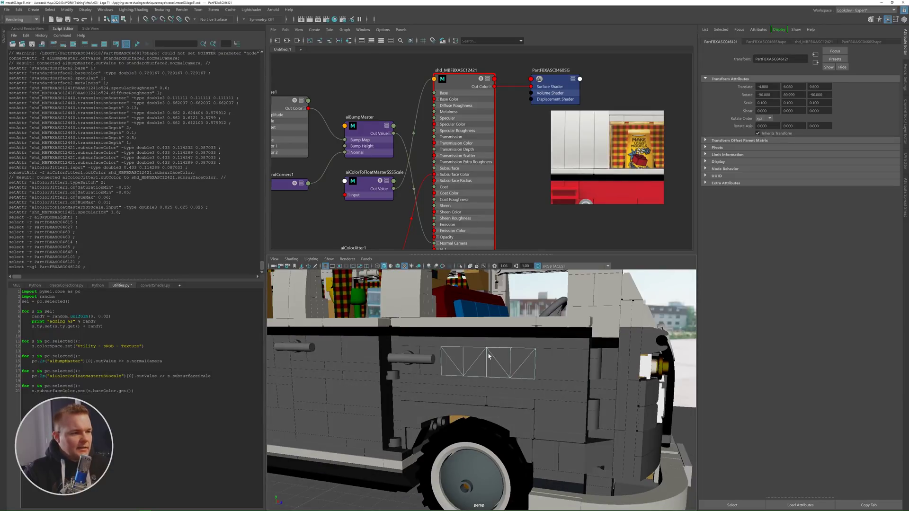
- Select every object that uses the shd_MBFBXASC12421 red body shader, and move the selection up to their transforms
{"action": "right_click", "coordinate": [455, 79]}
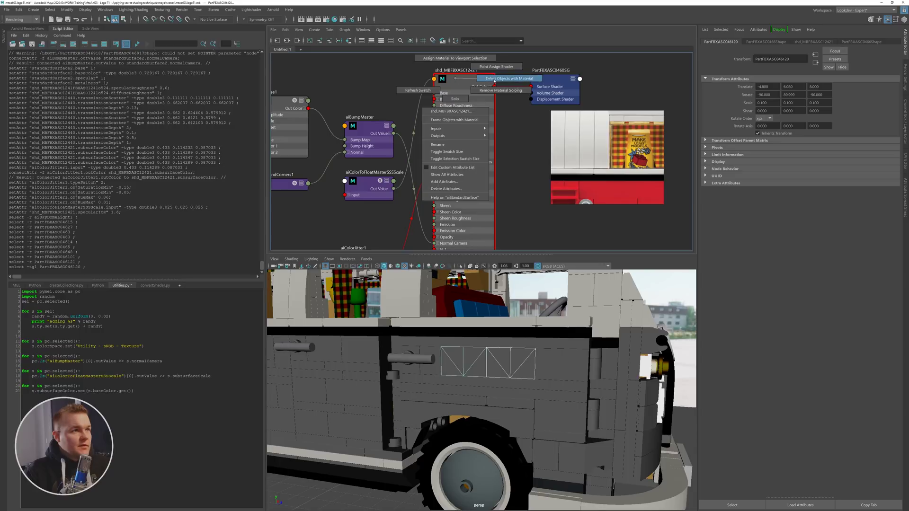
{"action": "left_click", "coordinate": [494, 80]}
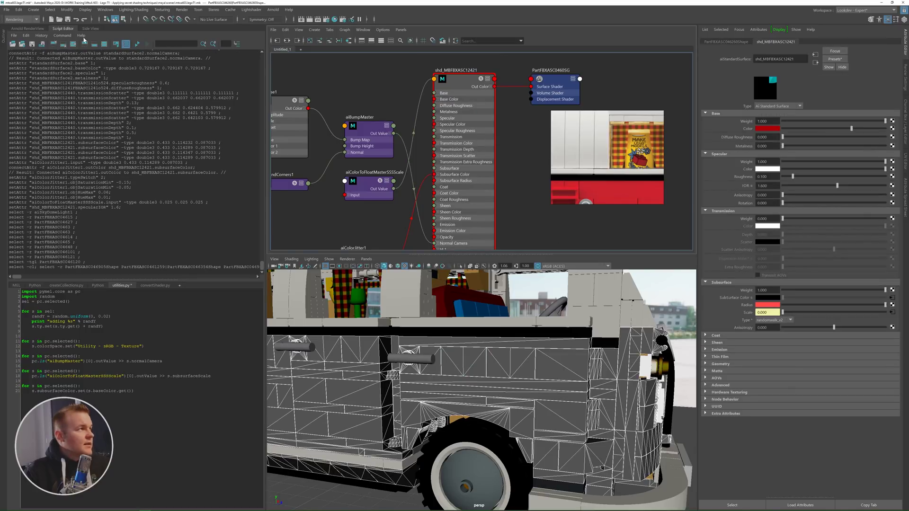
{"action": "left_click", "coordinate": [5, 46]}
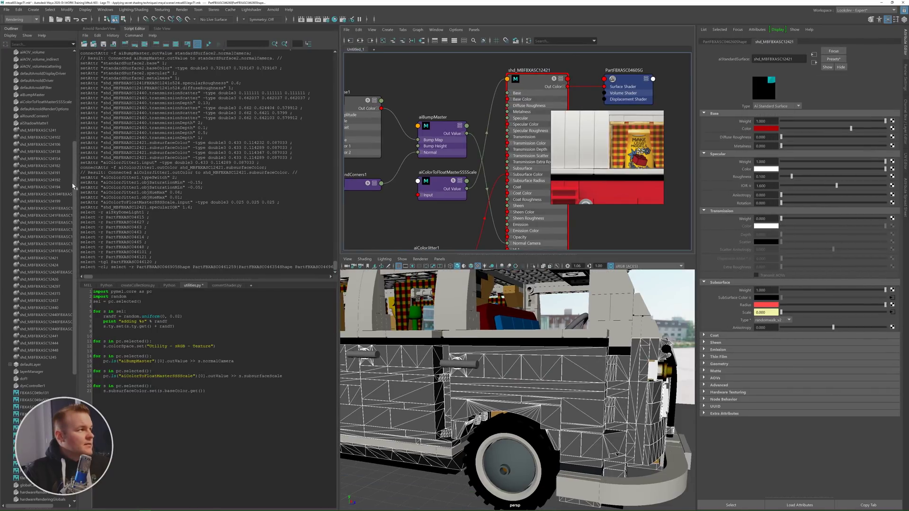
{"action": "left_click_drag", "start_coordinate": [72, 187], "coordinate": [75, 155]}
{"action": "left_click_drag", "start_coordinate": [75, 99], "coordinate": [75, 140]}
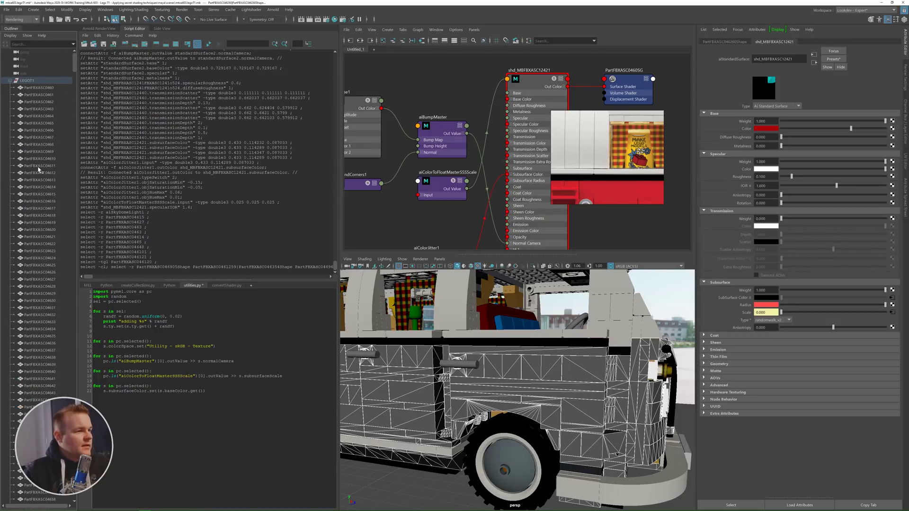
{"action": "key", "text": "Up"}
- Remove a few lower parts of the van from the brick selection, undoing the last deselection
{"action": "left_click_drag", "start_coordinate": [563, 361], "coordinate": [473, 457], "text": "alt"}
{"action": "key", "text": "f"}
{"action": "left_click_drag", "start_coordinate": [441, 421], "coordinate": [535, 416], "text": "alt"}
{"action": "left_click", "coordinate": [498, 440], "text": "ctrl"}
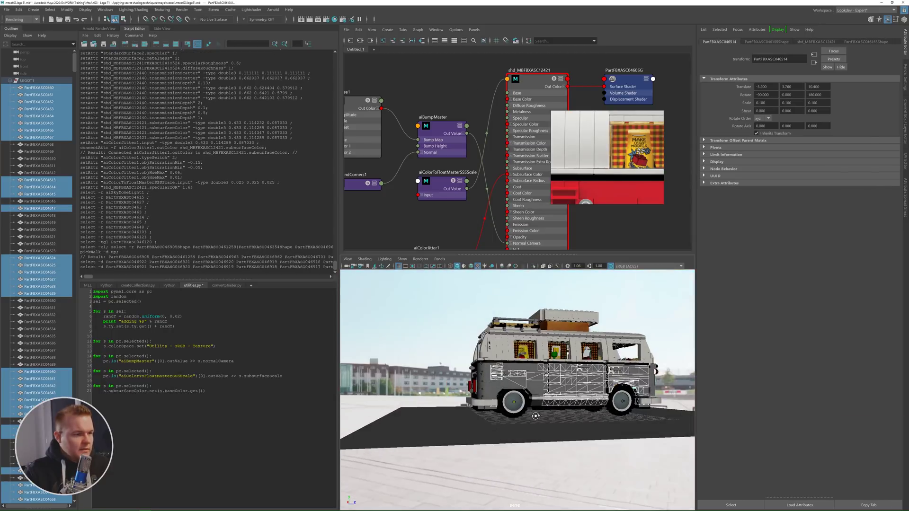
{"action": "left_click_drag", "start_coordinate": [450, 327], "coordinate": [496, 399], "text": "alt"}
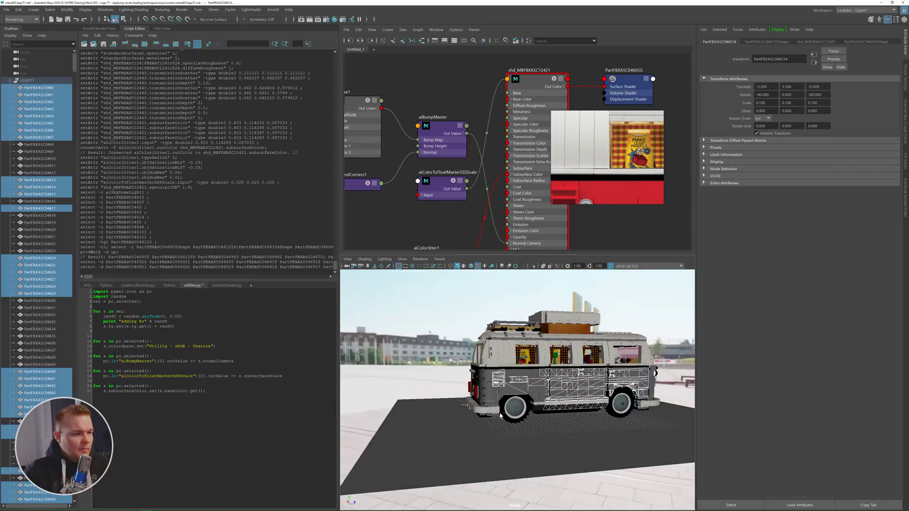
{"action": "left_click", "coordinate": [512, 446], "text": "ctrl"}
{"action": "left_click_drag", "start_coordinate": [513, 446], "coordinate": [591, 443], "text": "alt"}
{"action": "left_click", "coordinate": [570, 440], "text": "ctrl"}
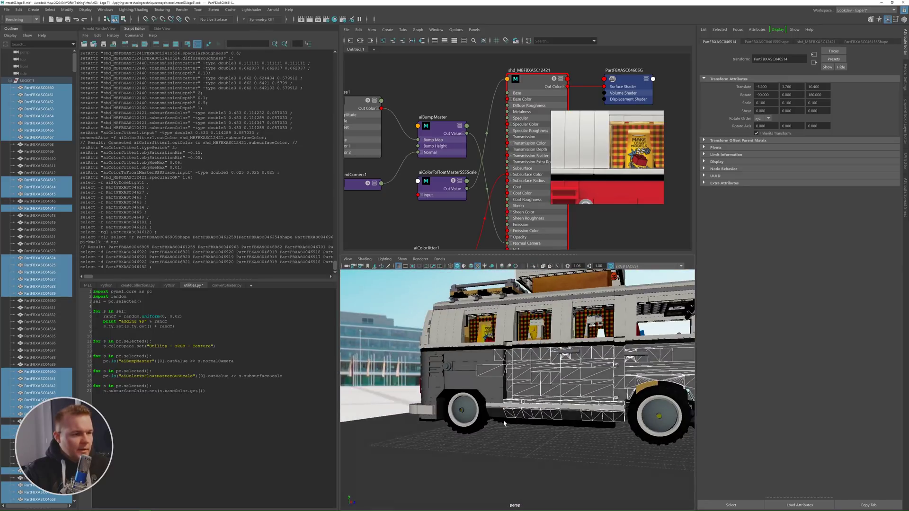
{"action": "left_click_drag", "start_coordinate": [505, 423], "coordinate": [534, 426], "text": "alt"}
{"action": "key", "text": "ctrl+z"}
{"action": "left_click_drag", "start_coordinate": [608, 414], "coordinate": [525, 398], "text": "alt"}
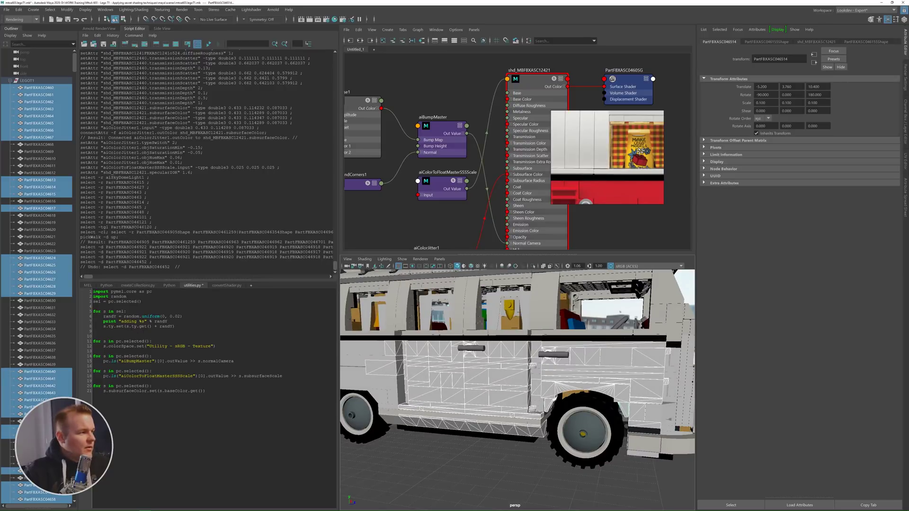
- Run the utilities.py imports, selection line and loop to add a random Y offset of 0 to 0.02 to the selected red bricks
{"action": "left_click_drag", "start_coordinate": [94, 301], "coordinate": [141, 302]}
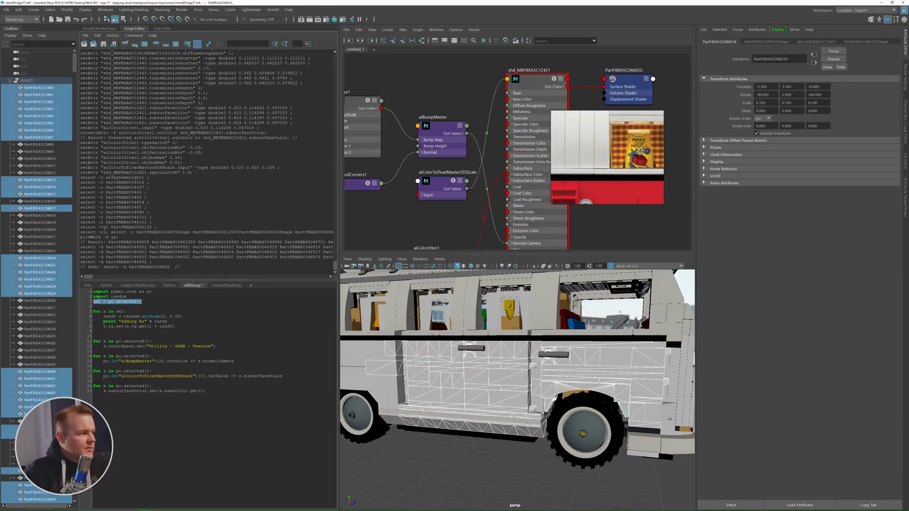
{"action": "key", "text": "ctrl+Return"}
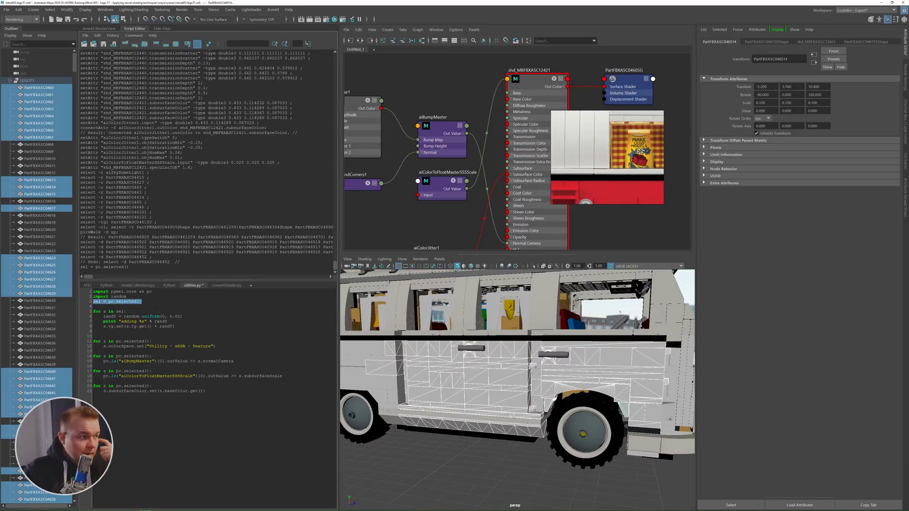
{"action": "left_click", "coordinate": [125, 44]}
{"action": "left_click_drag", "start_coordinate": [175, 326], "coordinate": [92, 314]}
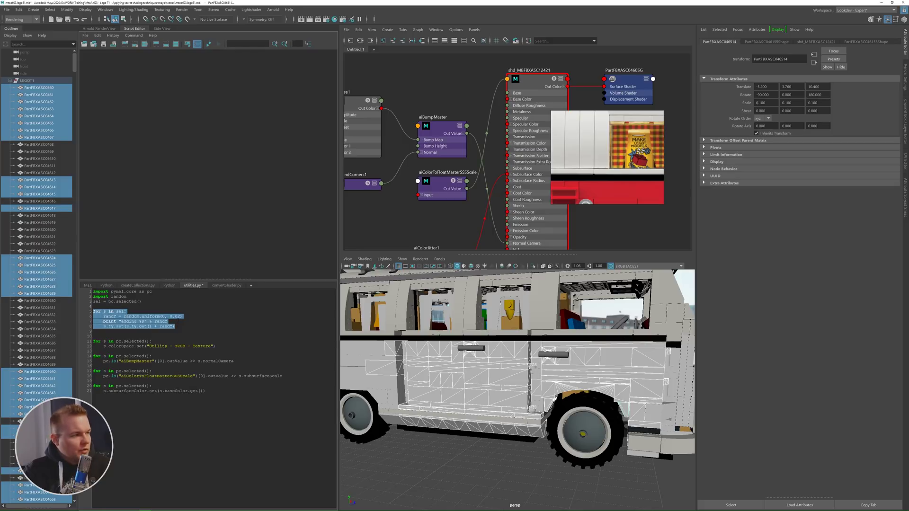
{"action": "key", "text": "ctrl+Return"}
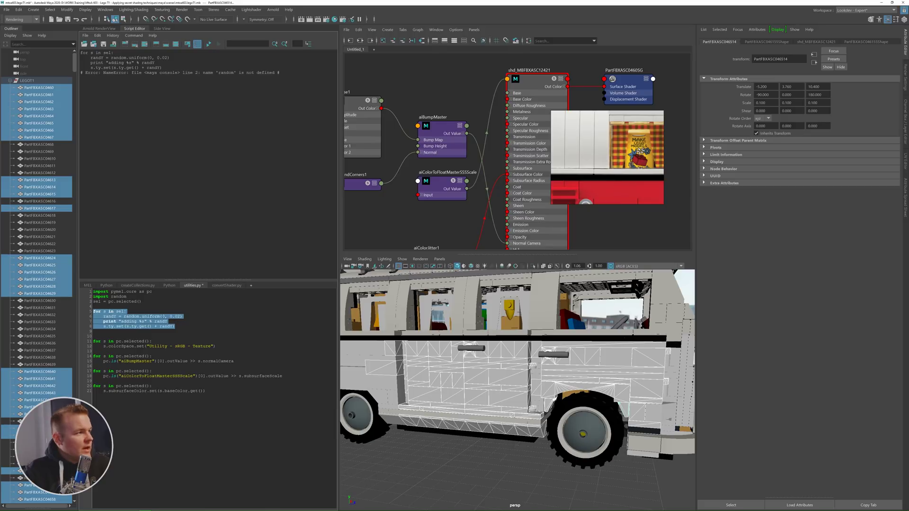
{"action": "left_click_drag", "start_coordinate": [176, 326], "coordinate": [93, 291]}
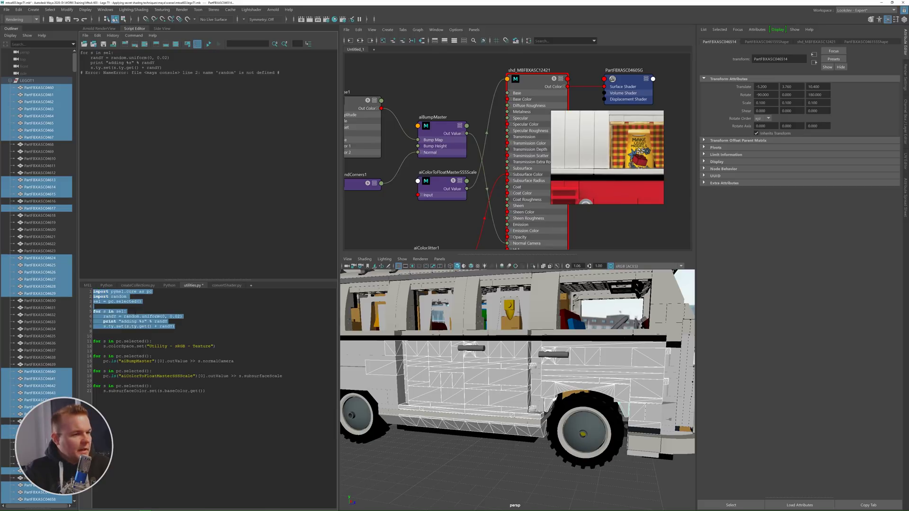
{"action": "key", "text": "ctrl+Return"}
- Examine the brick gaps and offsets around the wheel arches and along the van's side in the viewport
{"action": "scroll", "coordinate": [475, 385], "scroll_direction": "up", "scroll_amount": 5}
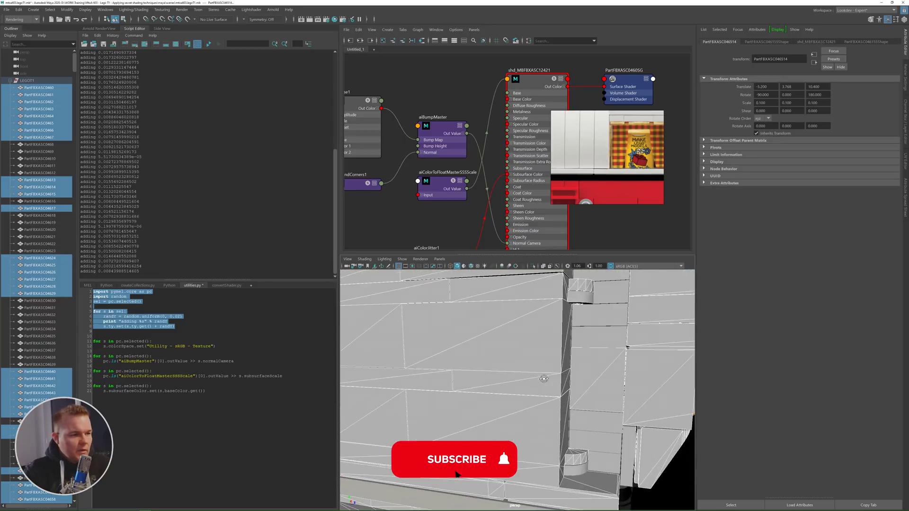
{"action": "scroll", "coordinate": [486, 375], "scroll_direction": "down", "scroll_amount": 2}
{"action": "left_click_drag", "start_coordinate": [487, 375], "coordinate": [519, 412], "text": "alt"}
{"action": "left_click", "coordinate": [552, 405]}
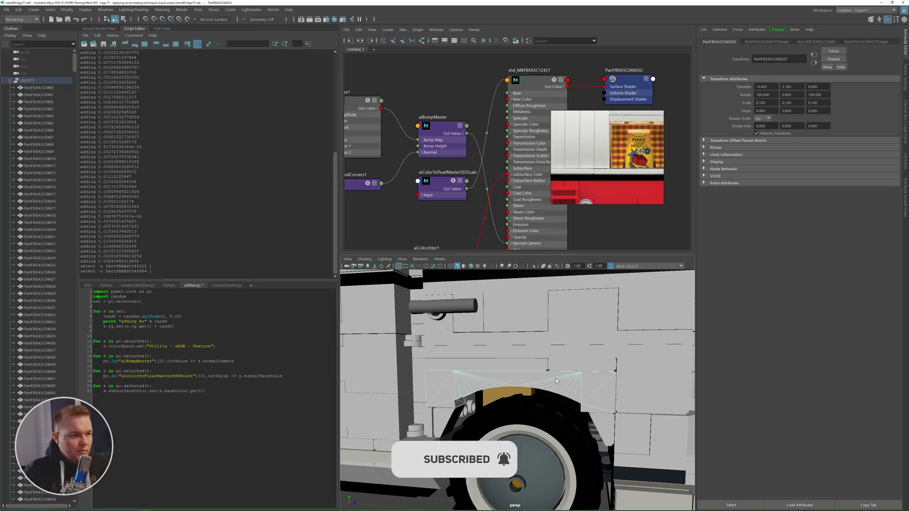
{"action": "key", "text": "f"}
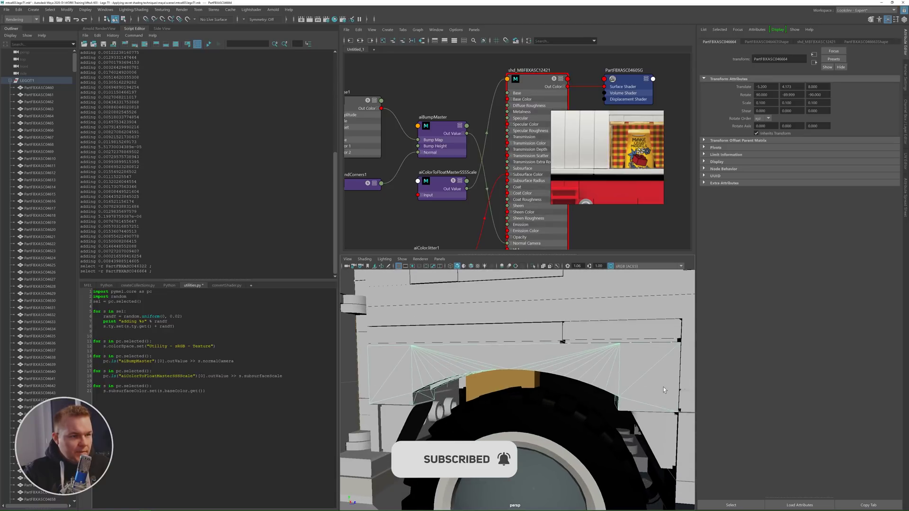
{"action": "right_click_drag", "start_coordinate": [663, 390], "coordinate": [635, 400], "text": "alt"}
{"action": "middle_click_drag", "start_coordinate": [635, 400], "coordinate": [609, 410], "text": "alt"}
{"action": "left_click", "coordinate": [569, 415]}
{"action": "left_click_drag", "start_coordinate": [569, 415], "coordinate": [503, 370], "text": "alt"}
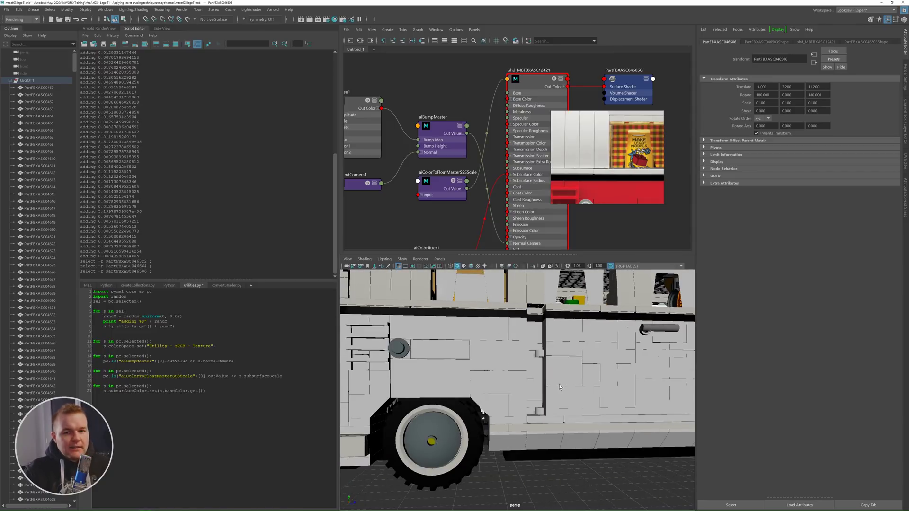
{"action": "left_click_drag", "start_coordinate": [561, 380], "coordinate": [485, 382], "text": "alt"}
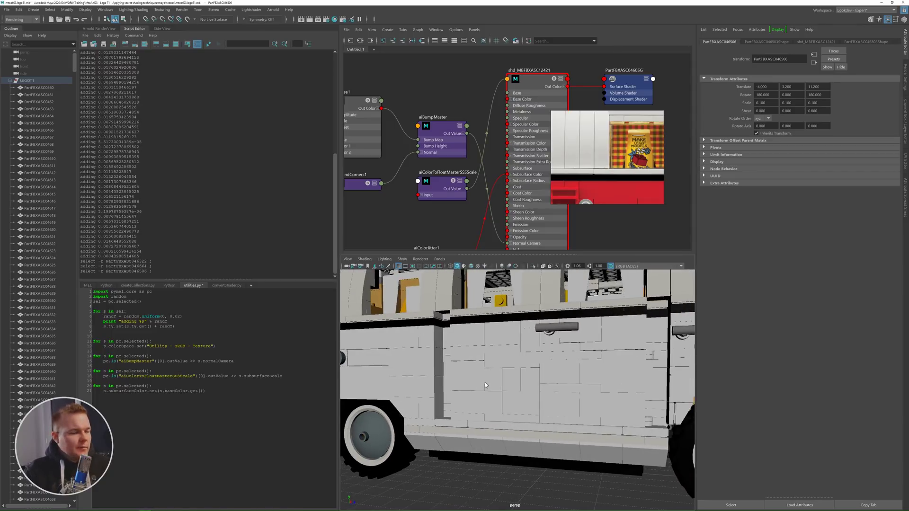
- Select the white roof bricks one by one and run the script to give them a random Y offset of 0 to 0.02
{"action": "mouse_move", "coordinate": [567, 371]}
{"action": "left_mouse_down", "text": "alt"}
{"action": "mouse_move", "coordinate": [591, 365]}
{"action": "mouse_move", "coordinate": [540, 385]}
{"action": "mouse_move", "coordinate": [551, 380]}
{"action": "left_mouse_up", "text": "alt"}
{"action": "left_click", "coordinate": [577, 348]}
{"action": "left_click_drag", "start_coordinate": [631, 345], "coordinate": [602, 361], "text": "alt"}
{"action": "left_click", "coordinate": [622, 351], "text": "shift"}
{"action": "left_click", "coordinate": [659, 358], "text": "shift"}
{"action": "left_click", "coordinate": [635, 357], "text": "shift"}
{"action": "left_click", "coordinate": [616, 356], "text": "shift"}
{"action": "left_click", "coordinate": [584, 354], "text": "shift"}
{"action": "left_click", "coordinate": [575, 359], "text": "shift"}
{"action": "left_click", "coordinate": [575, 359], "text": "shift"}
{"action": "left_click", "coordinate": [527, 356], "text": "shift"}
{"action": "left_click", "coordinate": [486, 353], "text": "shift"}
{"action": "left_click", "coordinate": [441, 348], "text": "shift"}
{"action": "left_click", "coordinate": [461, 351], "text": "shift"}
{"action": "left_click", "coordinate": [433, 345], "text": "shift"}
{"action": "left_click", "coordinate": [417, 342], "text": "shift"}
{"action": "left_click_drag", "start_coordinate": [93, 291], "coordinate": [175, 327]}
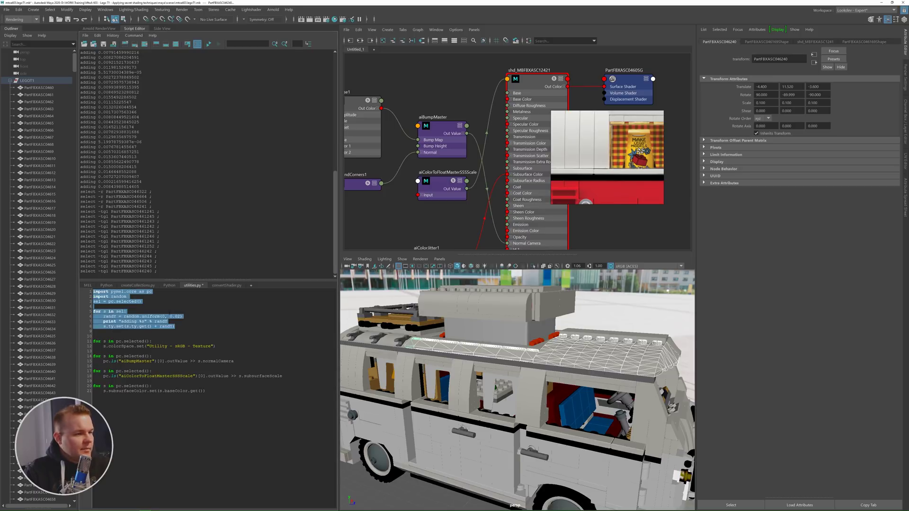
{"action": "key", "text": "ctrl+Return"}
{"action": "left_click", "coordinate": [623, 315]}
- Select the nose bricks around the headlights and run the script to give them a random Y offset of 0 to 0.02
{"action": "scroll", "coordinate": [601, 341], "scroll_direction": "up", "scroll_amount": 10}
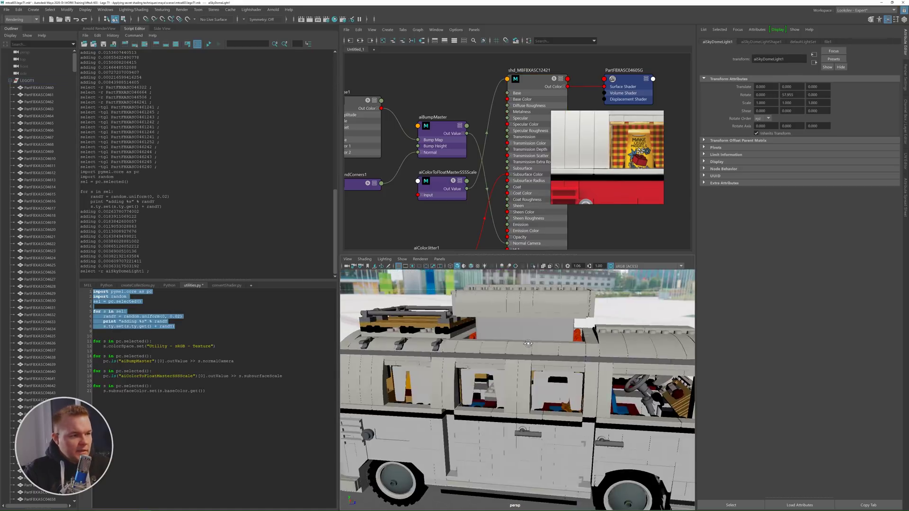
{"action": "middle_click_drag", "start_coordinate": [576, 368], "coordinate": [501, 367], "text": "alt"}
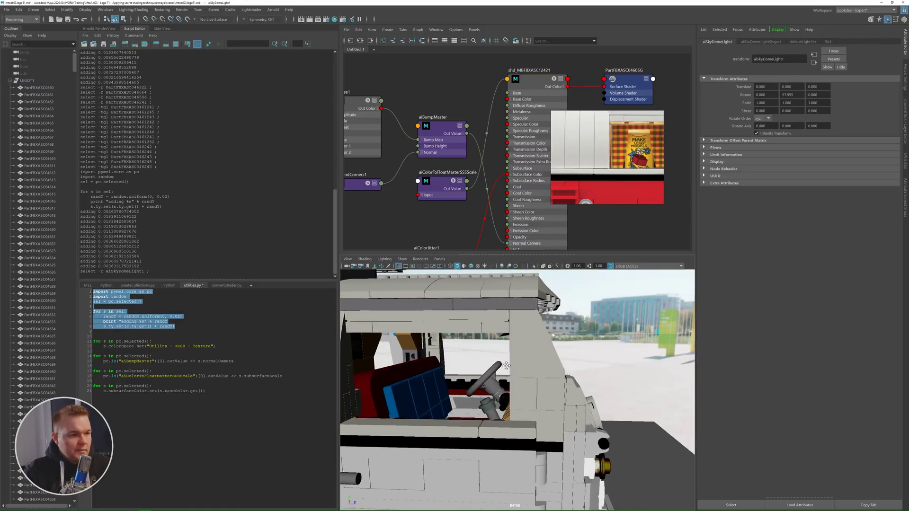
{"action": "left_click_drag", "start_coordinate": [502, 367], "coordinate": [438, 374], "text": "alt"}
{"action": "middle_click_drag", "start_coordinate": [438, 374], "coordinate": [592, 360], "text": "alt"}
{"action": "middle_click_drag", "start_coordinate": [540, 432], "coordinate": [547, 401], "text": "alt"}
{"action": "left_click", "coordinate": [524, 399], "text": "shift"}
{"action": "left_click", "coordinate": [524, 416], "text": "shift"}
{"action": "left_click", "coordinate": [534, 433], "text": "shift"}
{"action": "left_click", "coordinate": [548, 451], "text": "shift"}
{"action": "left_click", "coordinate": [578, 401], "text": "shift"}
{"action": "left_click", "coordinate": [586, 348], "text": "shift"}
{"action": "left_click", "coordinate": [570, 341], "text": "shift"}
{"action": "left_click", "coordinate": [548, 335], "text": "shift"}
{"action": "left_click", "coordinate": [637, 337], "text": "shift"}
{"action": "left_click", "coordinate": [658, 335], "text": "shift"}
{"action": "left_click", "coordinate": [625, 331], "text": "shift"}
{"action": "left_click", "coordinate": [655, 312], "text": "shift"}
{"action": "left_click", "coordinate": [644, 294], "text": "shift"}
{"action": "left_click", "coordinate": [637, 389], "text": "shift"}
{"action": "left_click", "coordinate": [643, 415], "text": "shift"}
{"action": "left_click", "coordinate": [611, 384], "text": "shift"}
{"action": "left_click", "coordinate": [198, 325]}
{"action": "left_click_drag", "start_coordinate": [197, 327], "coordinate": [93, 291]}
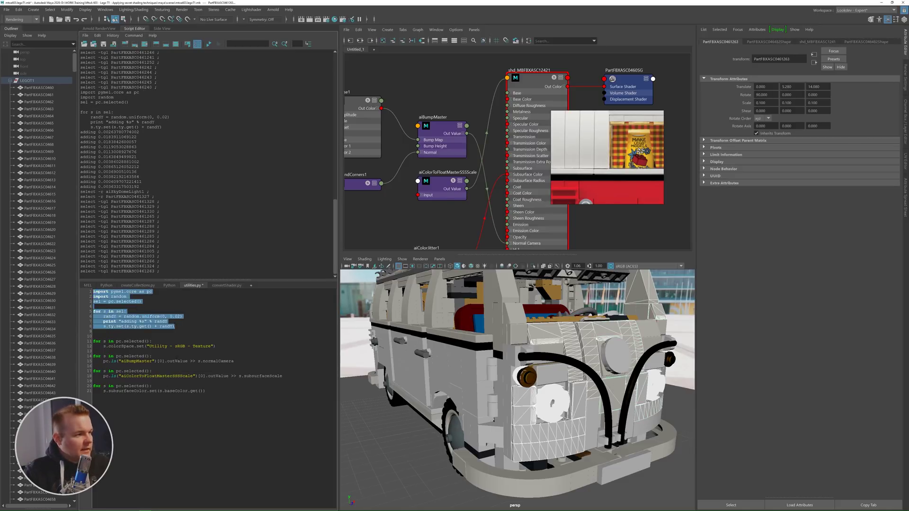
{"action": "key", "text": "ctrl+Return"}
{"action": "left_click", "coordinate": [570, 478]}
- Inspect the red side bricks in the Arnold RenderView and set a render region just above the front wheel arch
{"action": "scroll", "coordinate": [442, 411], "scroll_direction": "down", "scroll_amount": 4}
{"action": "left_click_drag", "start_coordinate": [441, 414], "coordinate": [468, 407], "text": "alt"}
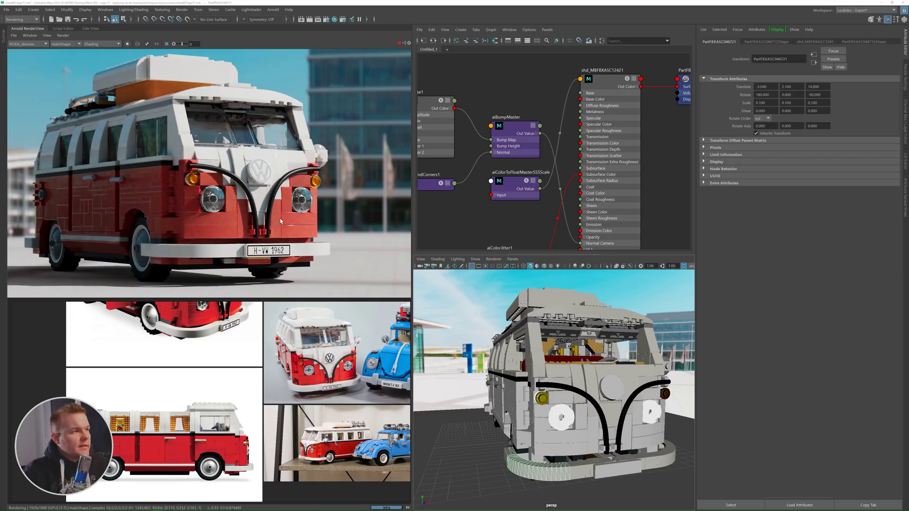
{"action": "scroll", "coordinate": [312, 234], "scroll_direction": "up", "scroll_amount": 3}
{"action": "middle_click_drag", "start_coordinate": [80, 210], "coordinate": [263, 217]}
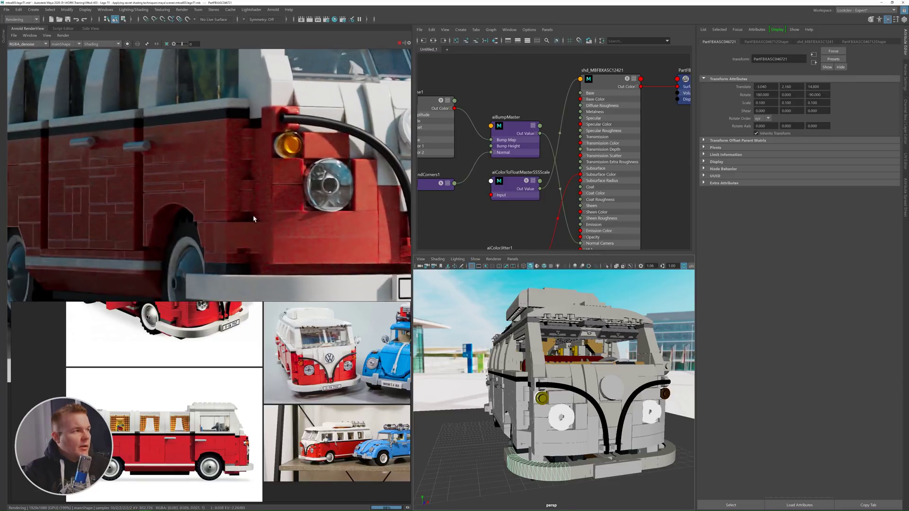
{"action": "scroll", "coordinate": [167, 197], "scroll_direction": "up", "scroll_amount": 3}
{"action": "middle_click_drag", "start_coordinate": [189, 186], "coordinate": [275, 195]}
{"action": "scroll", "coordinate": [243, 192], "scroll_direction": "down", "scroll_amount": 3}
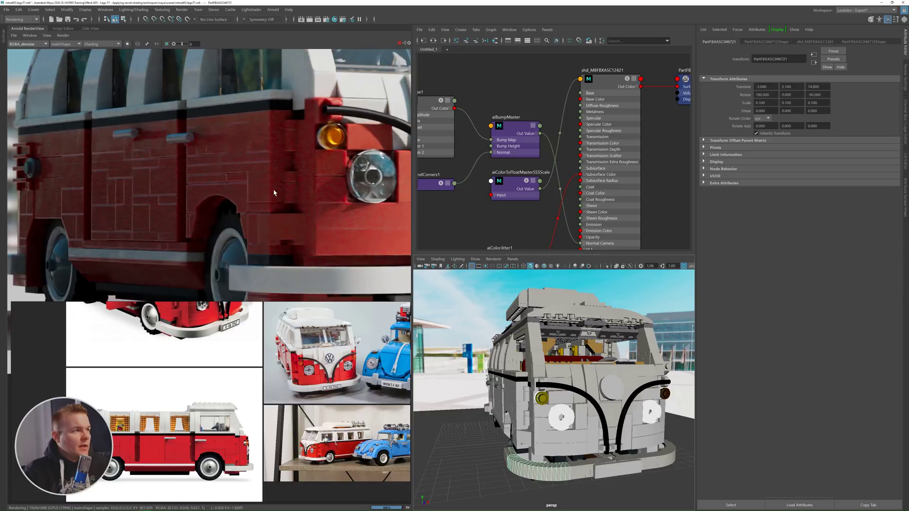
{"action": "scroll", "coordinate": [143, 194], "scroll_direction": "up", "scroll_amount": 3}
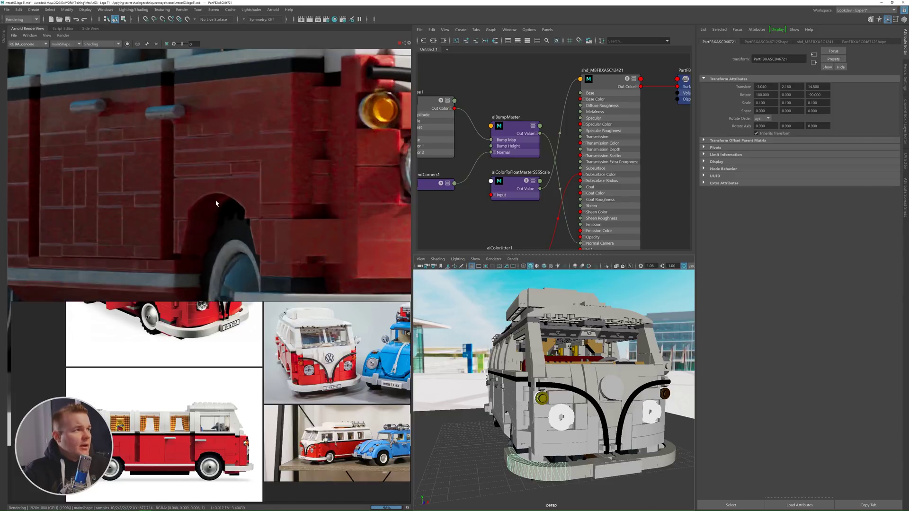
{"action": "left_click_drag", "start_coordinate": [141, 133], "coordinate": [290, 188]}
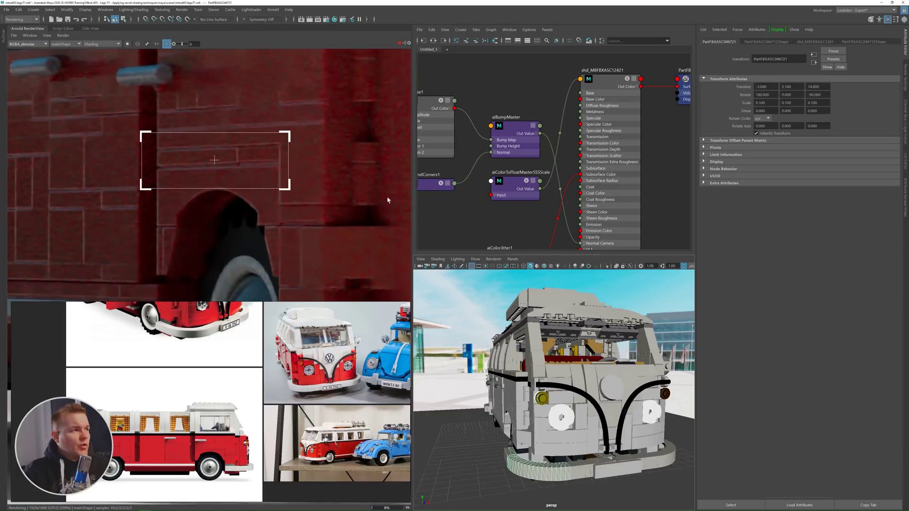
- Set the samples of the aiRoundCorners1 node to 8
{"action": "middle_click_drag", "start_coordinate": [423, 193], "coordinate": [480, 205]}
{"action": "left_click", "coordinate": [479, 203]}
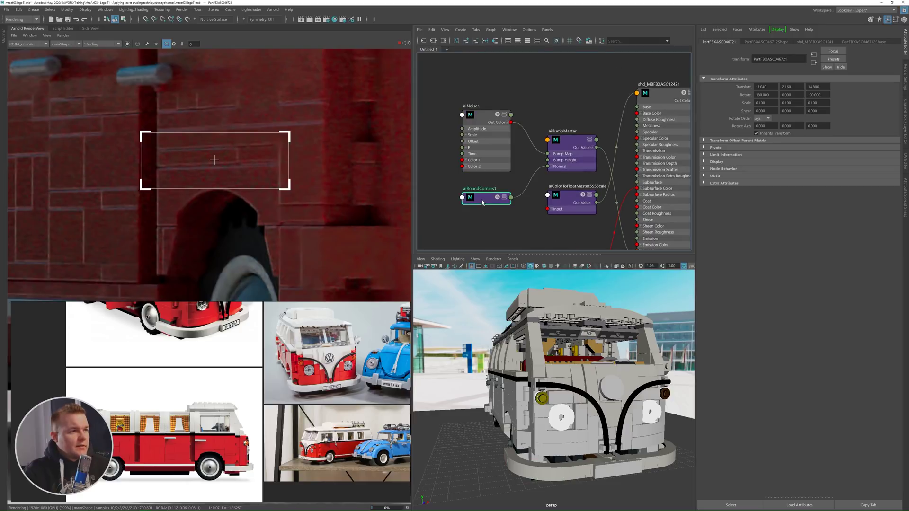
{"action": "left_click", "coordinate": [760, 89]}
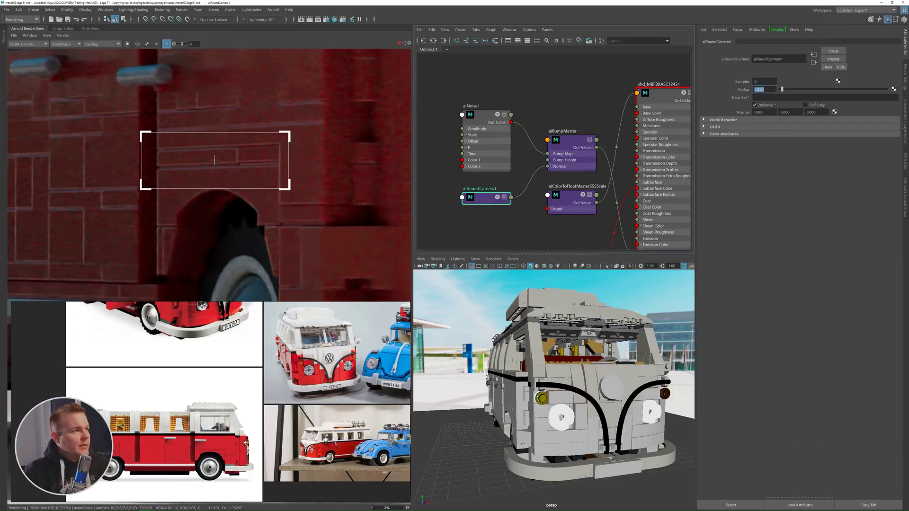
{"action": "left_click", "coordinate": [746, 82]}
{"action": "type", "text": "8"}
{"action": "key", "text": "Return"}
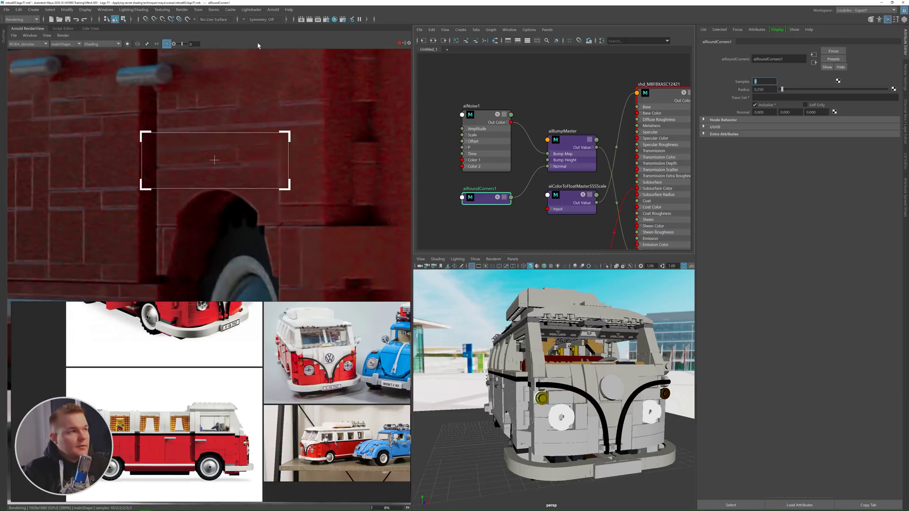
- Examine the whole van in the Arnold RenderView to judge the brick offsets and rounded edges
{"action": "scroll", "coordinate": [304, 129], "scroll_direction": "down", "scroll_amount": 5}
{"action": "scroll", "coordinate": [312, 137], "scroll_direction": "down", "scroll_amount": 3}
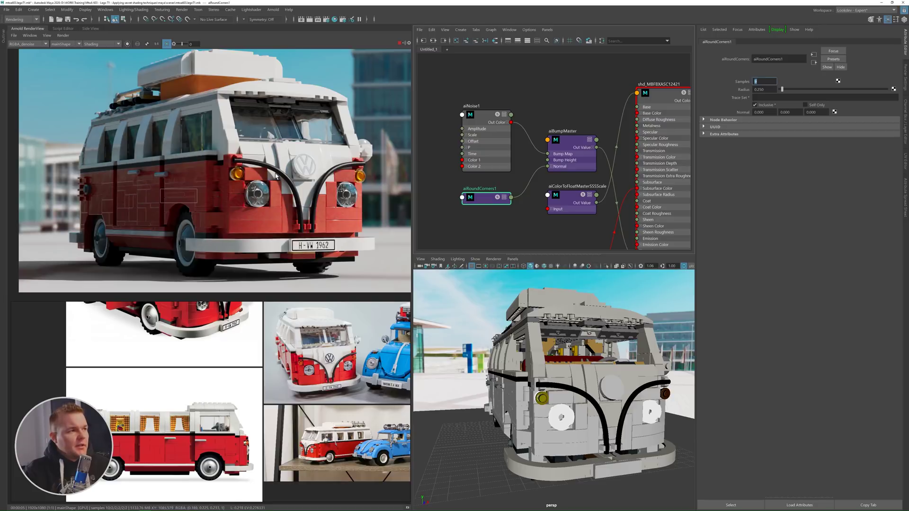
{"action": "left_click", "coordinate": [440, 260]}
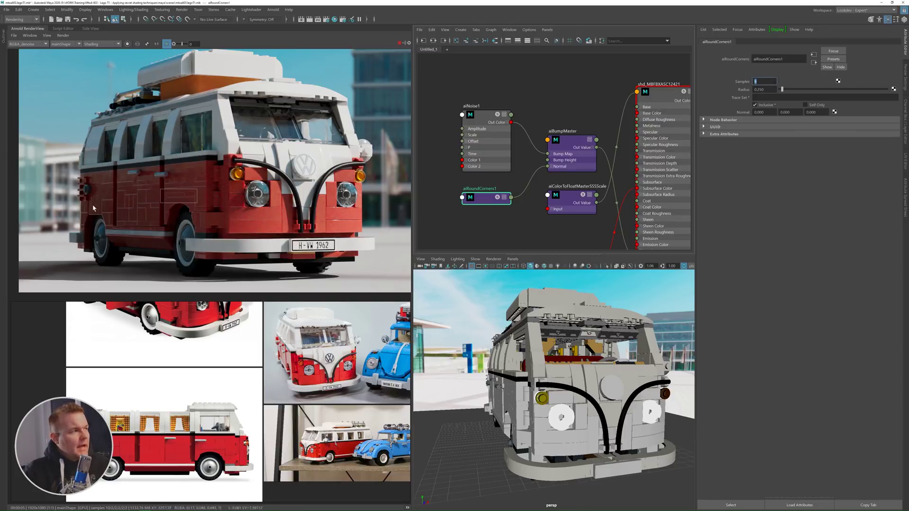
{"action": "scroll", "coordinate": [79, 218], "scroll_direction": "up", "scroll_amount": 1}
{"action": "scroll", "coordinate": [274, 201], "scroll_direction": "down", "scroll_amount": 2}
{"action": "scroll", "coordinate": [554, 379], "scroll_direction": "down", "scroll_amount": 3}
- Create a locator and snap it to the bricks at the van's front just below the windscreen as a focal point
{"action": "left_click_drag", "start_coordinate": [554, 378], "coordinate": [544, 360], "text": "alt"}
{"action": "scroll", "coordinate": [573, 354], "scroll_direction": "up", "scroll_amount": 2}
{"action": "left_click", "coordinate": [33, 10]}
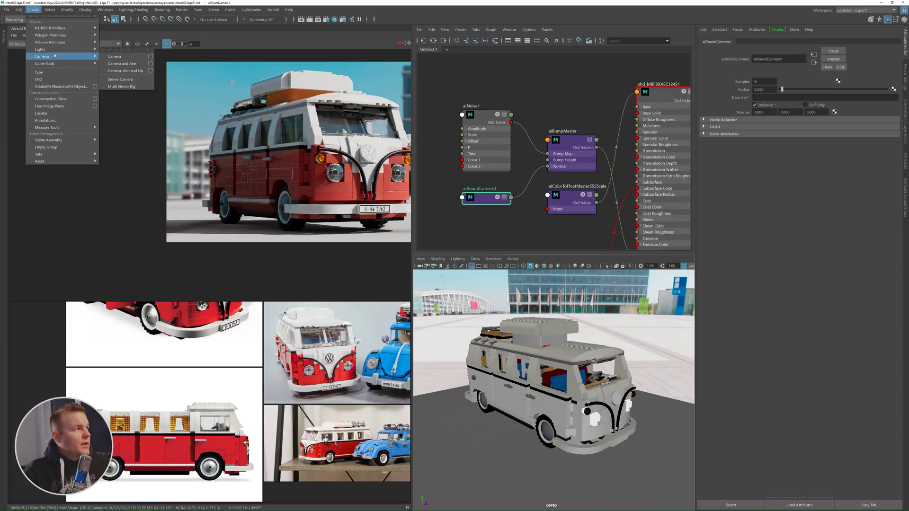
{"action": "left_click", "coordinate": [52, 115]}
{"action": "scroll", "coordinate": [605, 353], "scroll_direction": "up", "scroll_amount": 5}
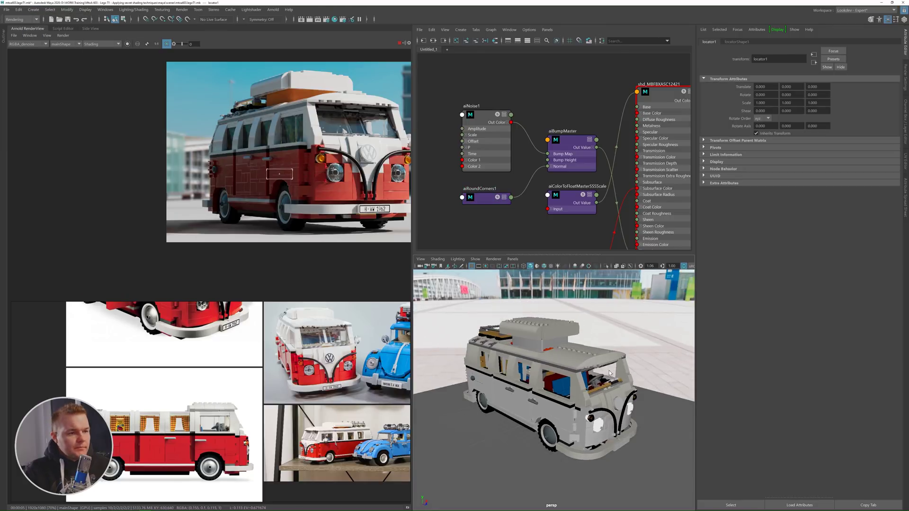
{"action": "key", "text": "v"}
{"action": "left_click_drag", "start_coordinate": [468, 404], "coordinate": [552, 369]}
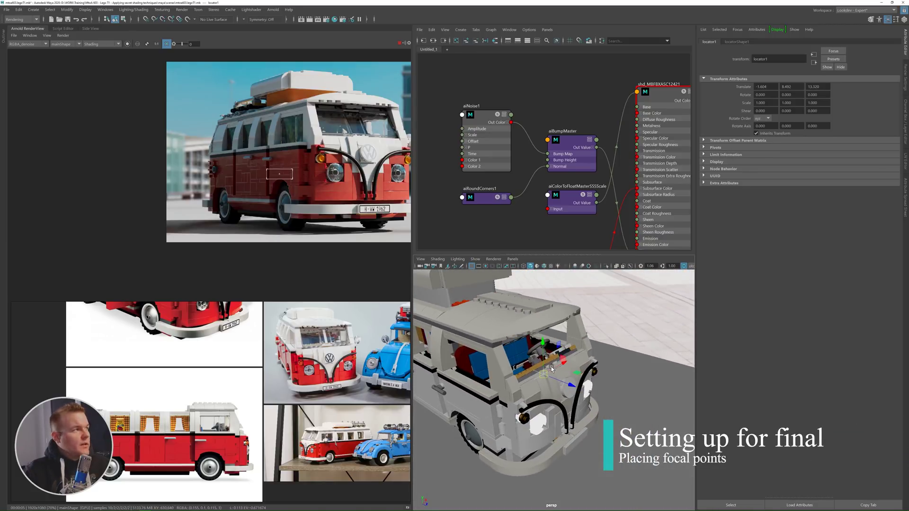
- Show the Outliner and collapse the LEGOT1 group to reach the camera and the locator
{"action": "left_click", "coordinate": [6, 42]}
{"action": "middle_click_drag", "start_coordinate": [29, 347], "coordinate": [96, 338]}
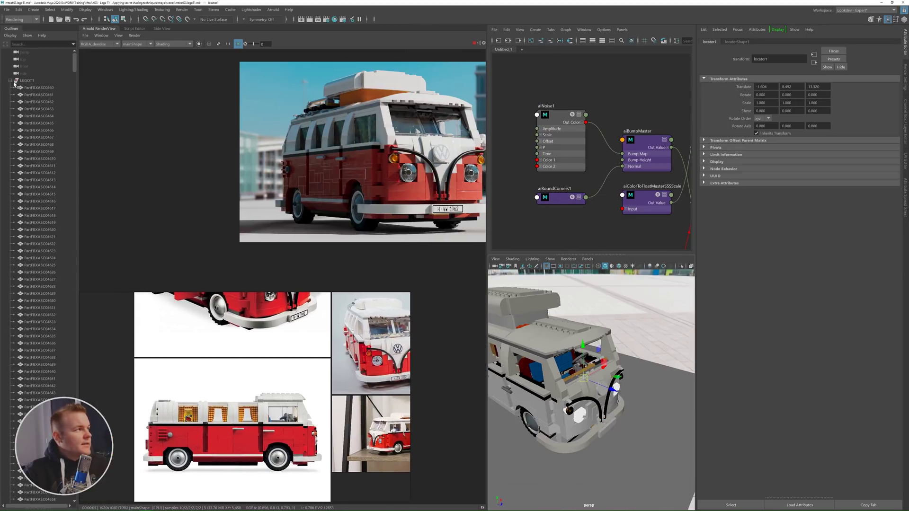
{"action": "left_click", "coordinate": [10, 82]}
{"action": "left_click", "coordinate": [8, 36]}
{"action": "left_click", "coordinate": [45, 109]}
- Create a Focus Rig from the main camera and locator1, and check the rig against the van
{"action": "left_click", "coordinate": [24, 102]}
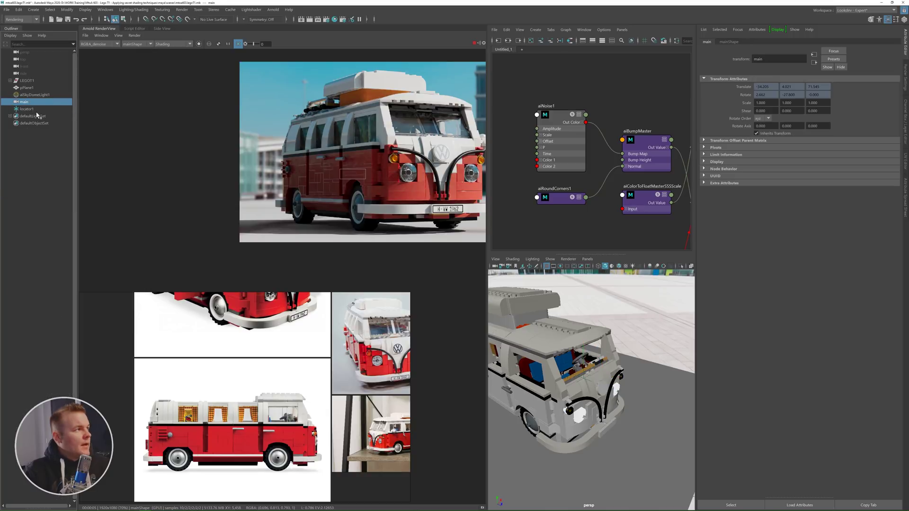
{"action": "left_click", "coordinate": [26, 109], "text": "ctrl"}
{"action": "left_click", "coordinate": [250, 9]}
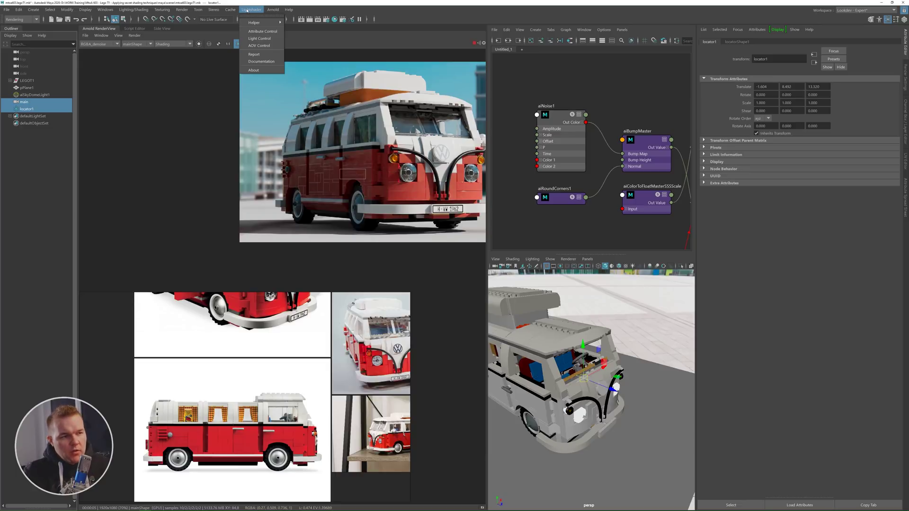
{"action": "mouse_move", "coordinate": [258, 22]}
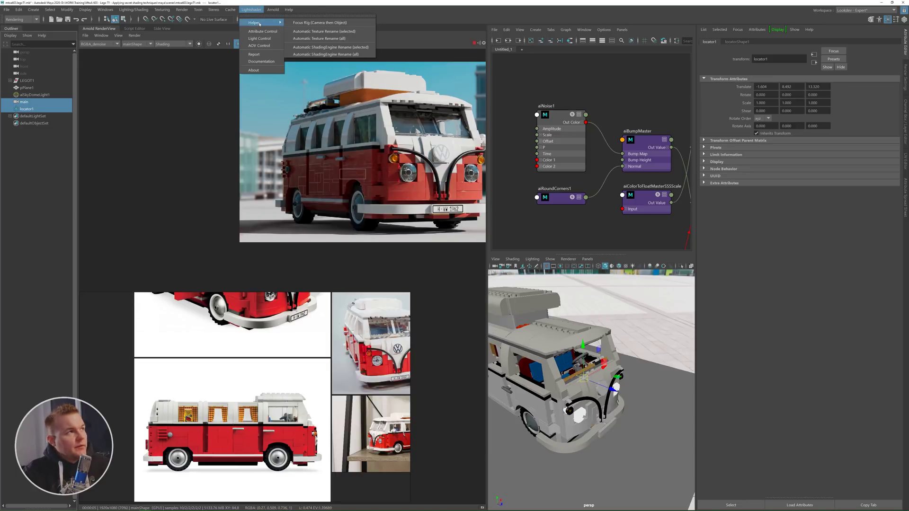
{"action": "left_click", "coordinate": [311, 23]}
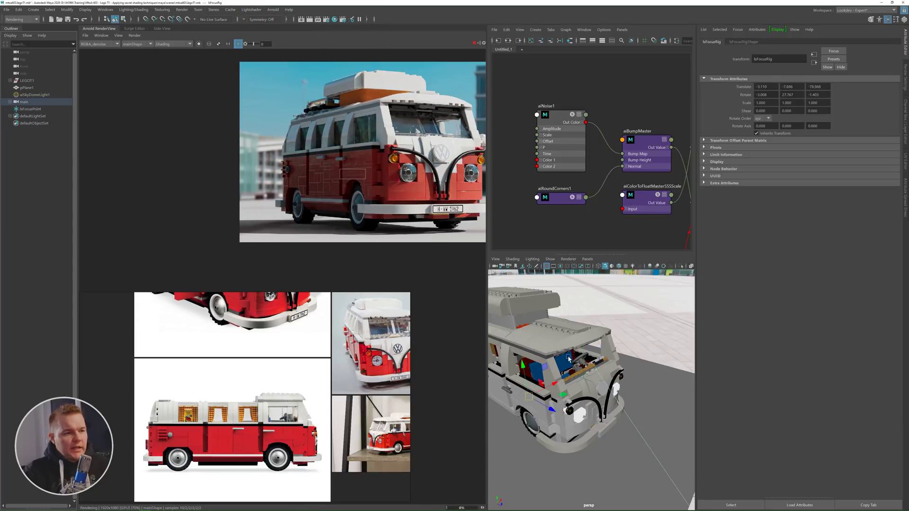
{"action": "scroll", "coordinate": [576, 360], "scroll_direction": "down", "scroll_amount": 7}
{"action": "left_click_drag", "start_coordinate": [578, 372], "coordinate": [622, 373], "text": "alt"}
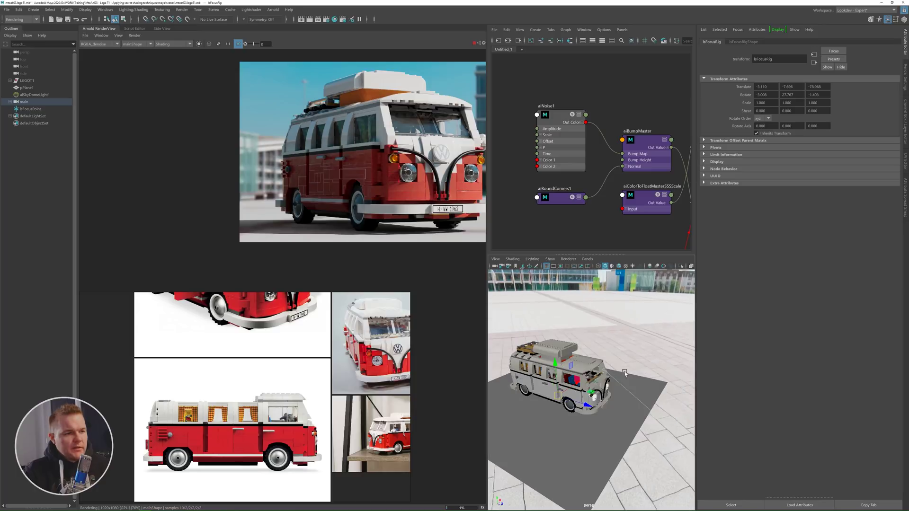
{"action": "key", "text": "f"}
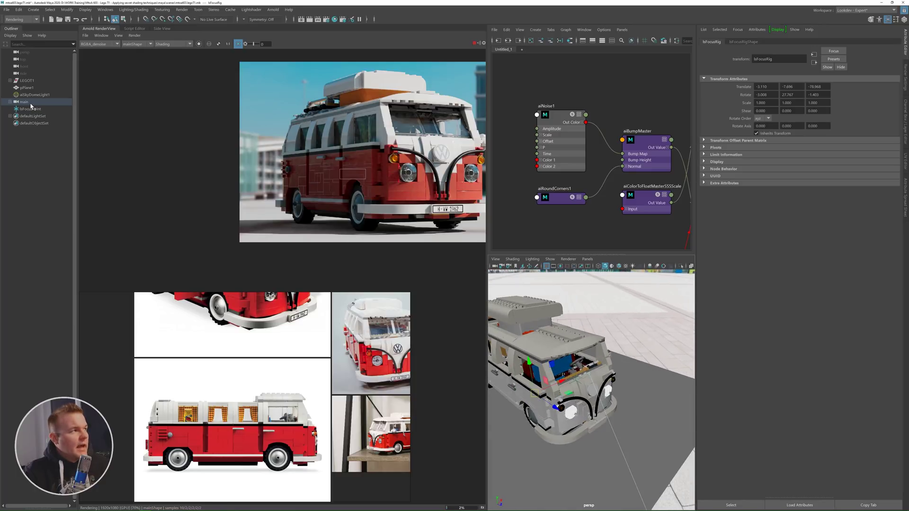
- Switch the Arnold RenderView to Basic shading and set the main camera's Arnold aperture size to 0.5
{"action": "left_click", "coordinate": [30, 102]}
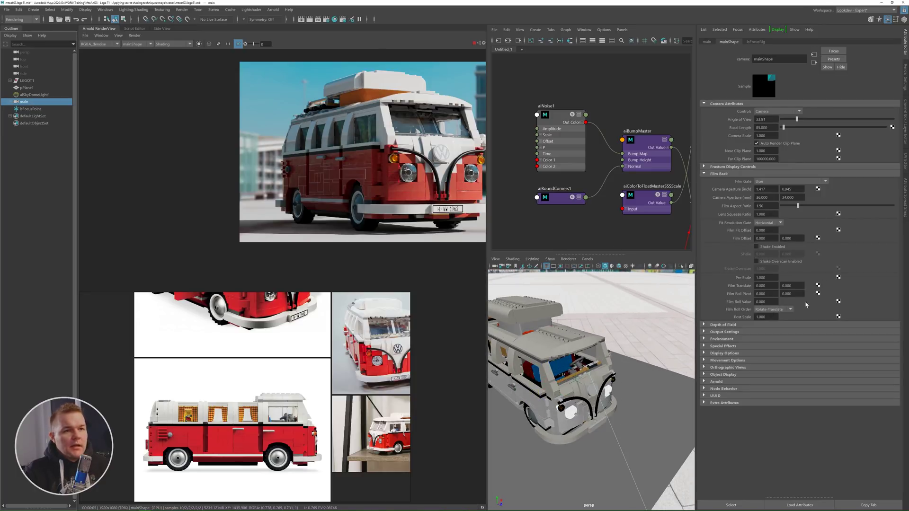
{"action": "left_click", "coordinate": [717, 381]}
{"action": "scroll", "coordinate": [741, 429], "scroll_direction": "down", "scroll_amount": 3}
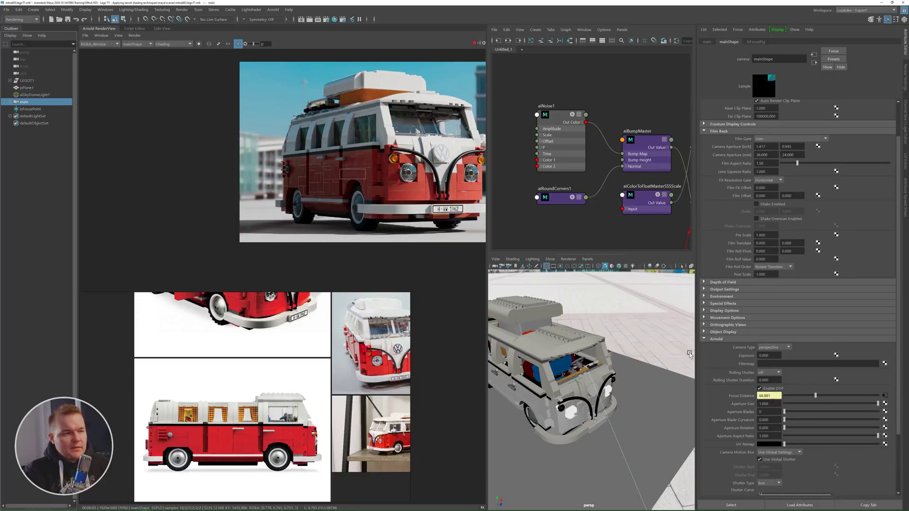
{"action": "middle_click_drag", "start_coordinate": [268, 106], "coordinate": [191, 57]}
{"action": "left_click", "coordinate": [228, 44]}
{"action": "left_click", "coordinate": [174, 44]}
{"action": "left_click", "coordinate": [172, 54]}
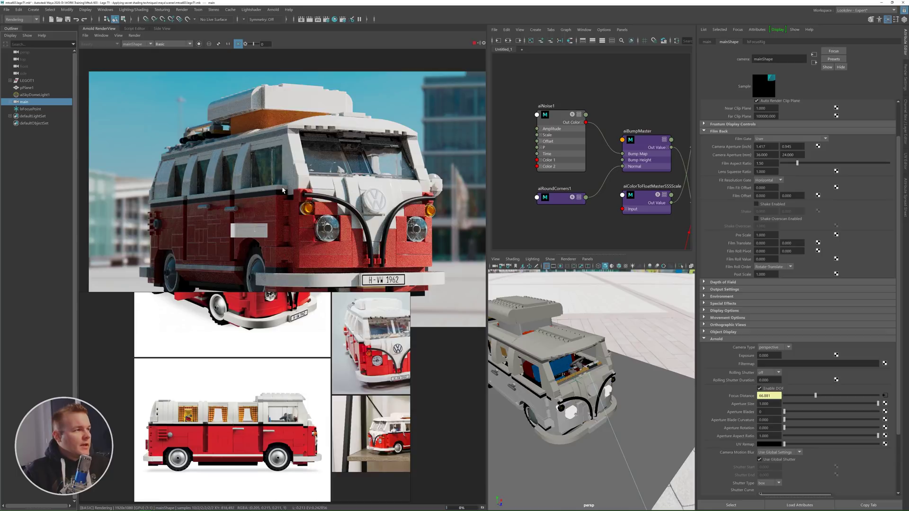
{"action": "middle_click_drag", "start_coordinate": [286, 234], "coordinate": [287, 206]}
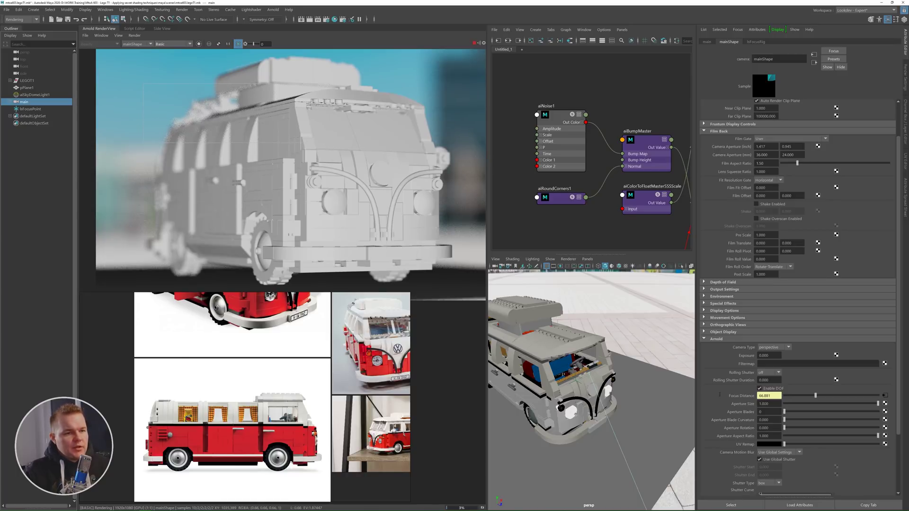
{"action": "key", "text": "Return"}
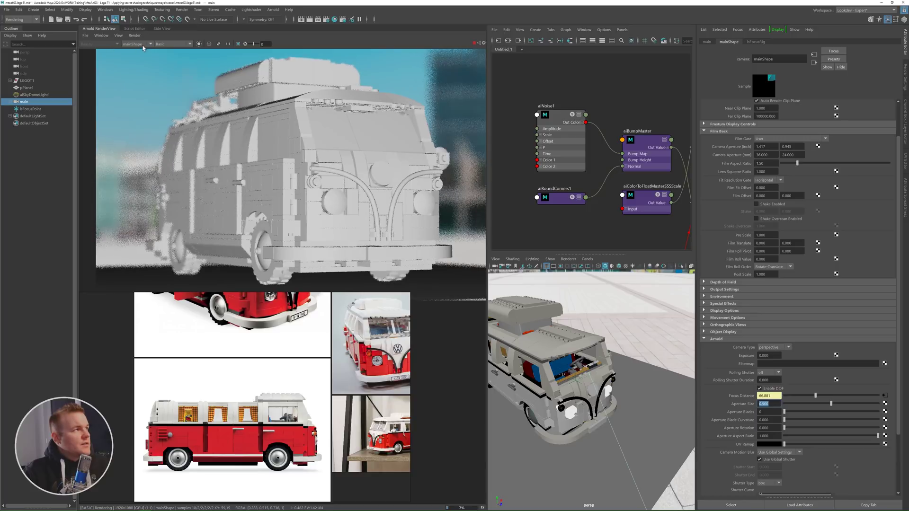
- Return the Arnold RenderView to full Shading mode and display the RGBA_denoise output
{"action": "left_click", "coordinate": [159, 44]}
{"action": "left_click", "coordinate": [162, 50]}
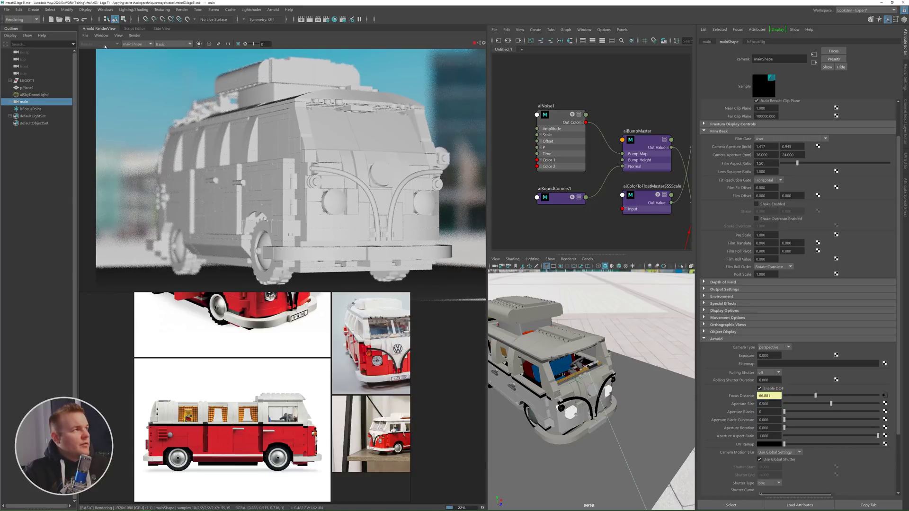
{"action": "left_click", "coordinate": [99, 44]}
{"action": "left_click", "coordinate": [97, 56]}
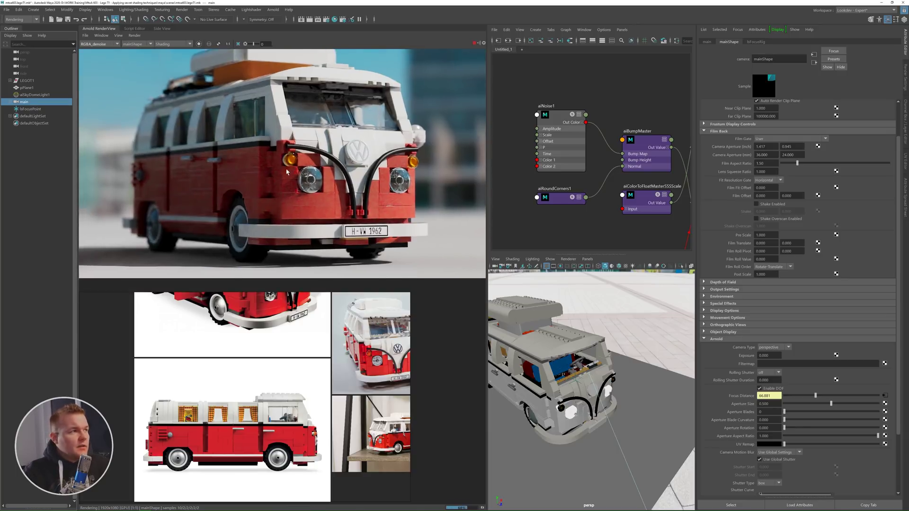
- Open the Arnold RenderView's snapshot panel and reposition the reference images below the render
{"action": "right_click_drag", "start_coordinate": [372, 445], "coordinate": [394, 402], "text": "ctrl"}
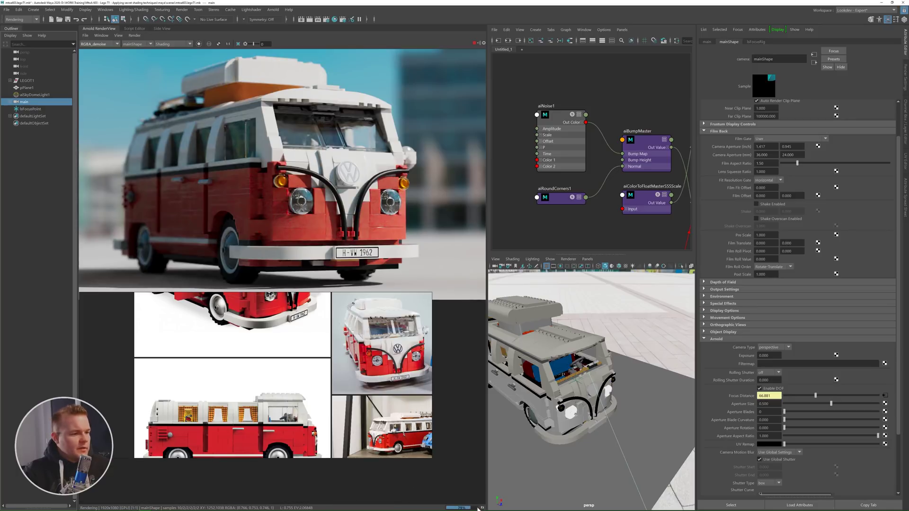
{"action": "left_click", "coordinate": [482, 509]}
{"action": "left_click_drag", "start_coordinate": [378, 340], "coordinate": [393, 341]}
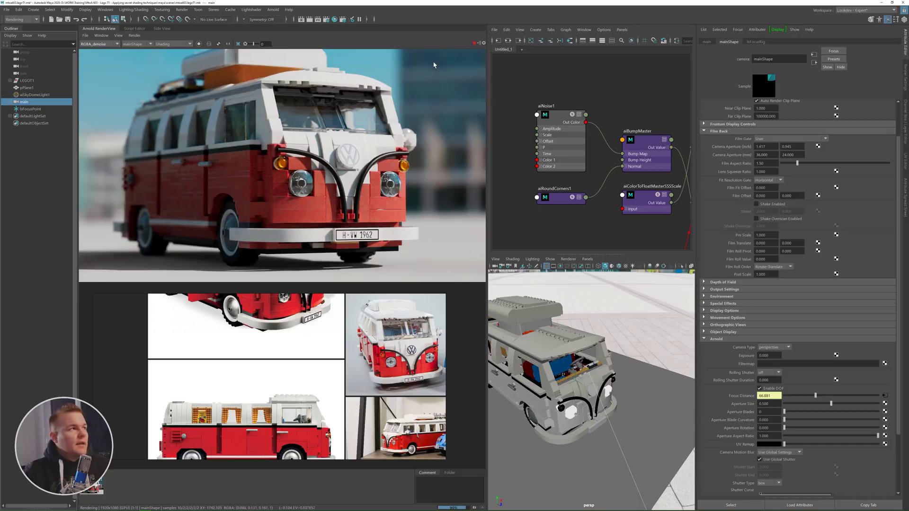
- Graph the aiSkyDomeLight1 network and add a new file texture node below the day_stuttgart one
{"action": "left_click", "coordinate": [36, 95]}
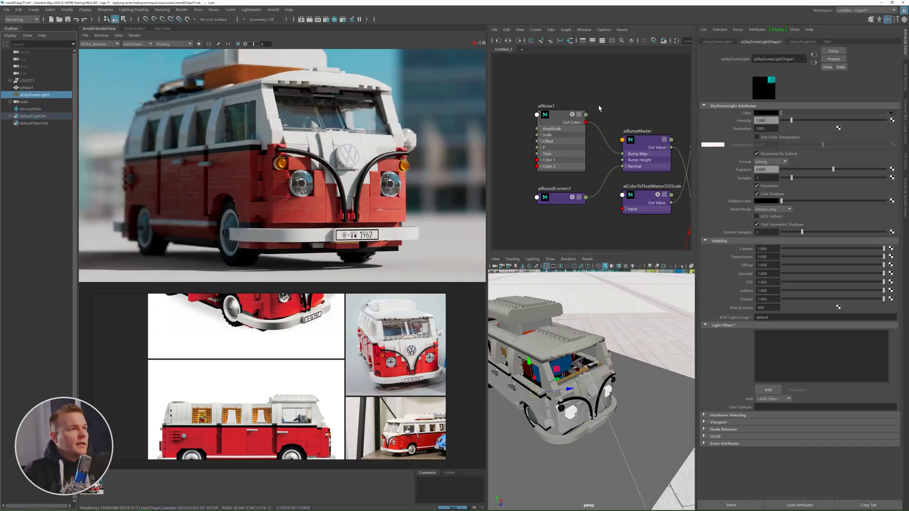
{"action": "left_click", "coordinate": [508, 41]}
{"action": "key", "text": "Tab"}
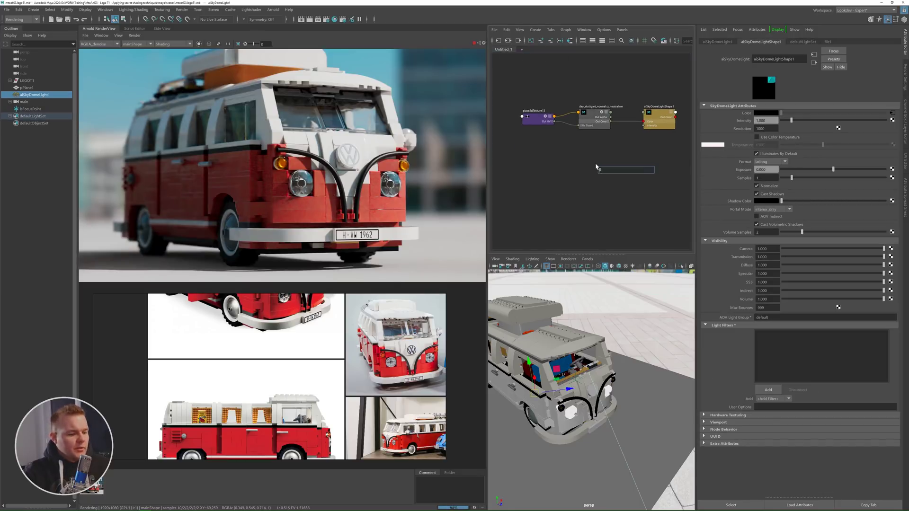
{"action": "type", "text": "file"}
{"action": "key", "text": "Return"}
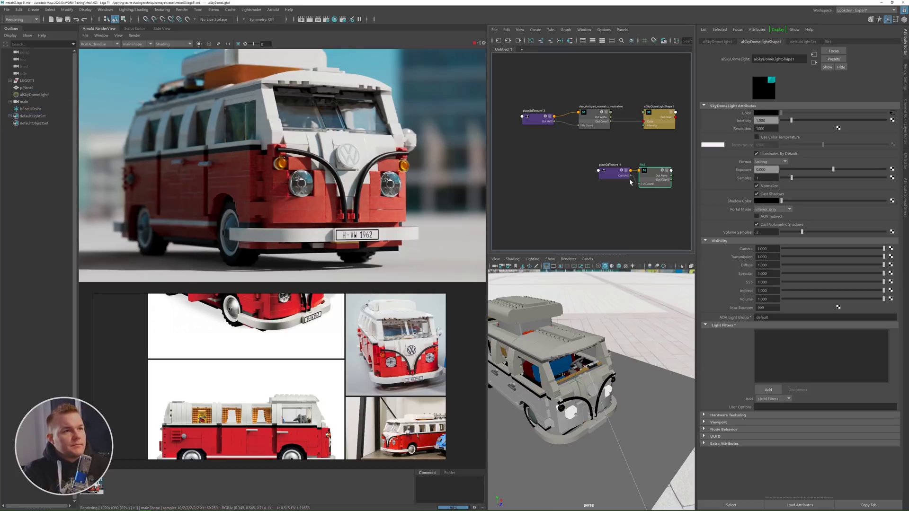
{"action": "left_click_drag", "start_coordinate": [630, 183], "coordinate": [574, 162]}
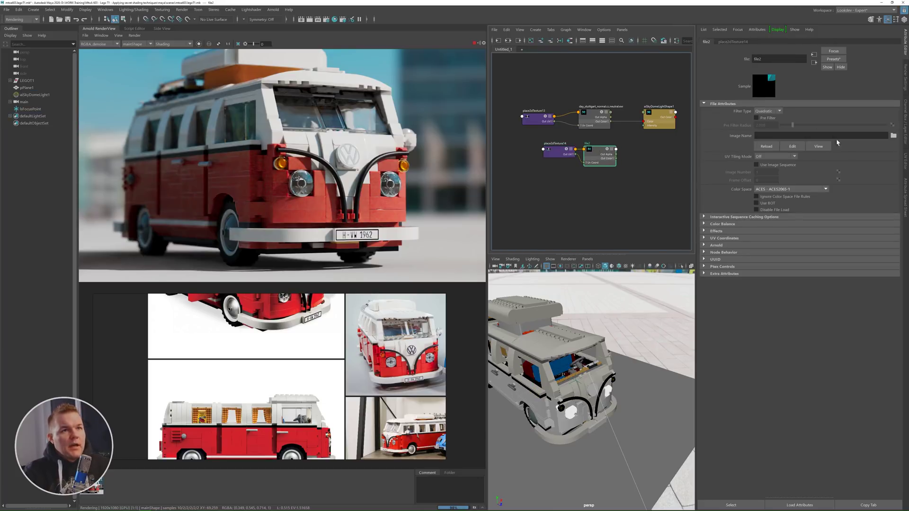
- Replace the new file node's settings with the studio 2k preset and connect its Out Color to the sky dome light's Color
{"action": "left_click", "coordinate": [833, 59]}
{"action": "mouse_move", "coordinate": [848, 86]}
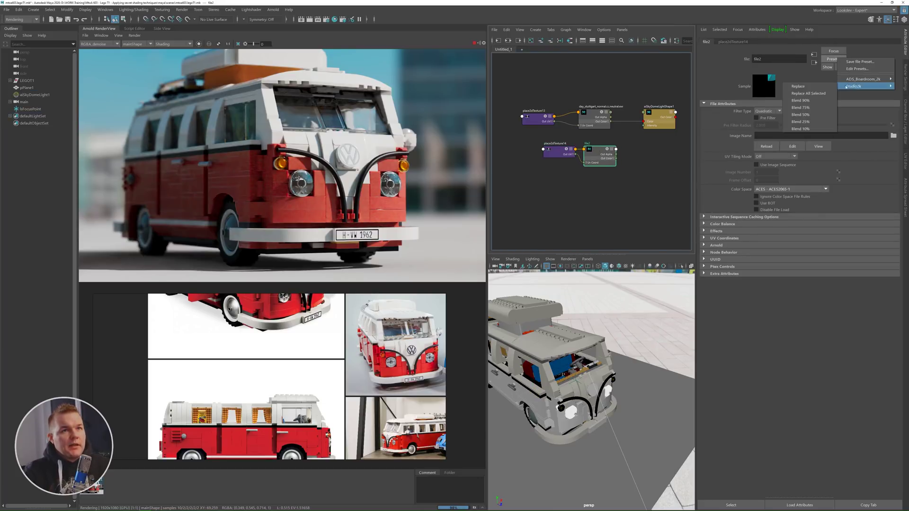
{"action": "left_click", "coordinate": [805, 87]}
{"action": "left_click", "coordinate": [633, 160]}
{"action": "middle_click_drag", "start_coordinate": [644, 149], "coordinate": [638, 163], "text": "alt"}
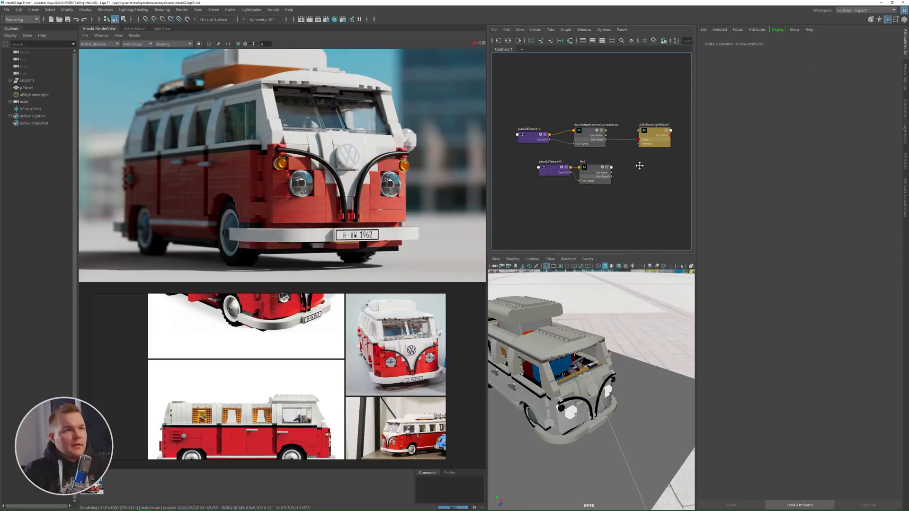
{"action": "scroll", "coordinate": [634, 164], "scroll_direction": "up", "scroll_amount": 4}
{"action": "left_click_drag", "start_coordinate": [595, 186], "coordinate": [650, 115]}
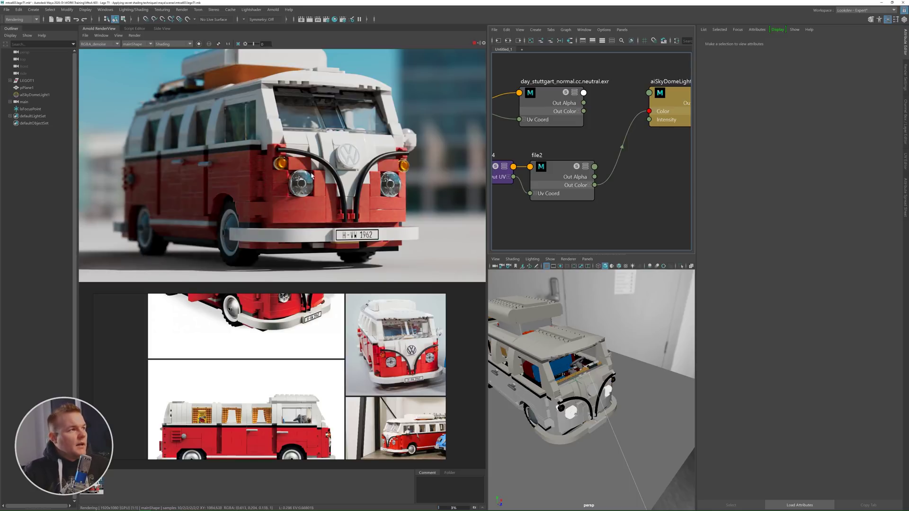
- Refresh the full scene in the Arnold RenderView and examine the van's front under the studio lighting
{"action": "left_click", "coordinate": [132, 37]}
{"action": "left_click", "coordinate": [142, 87]}
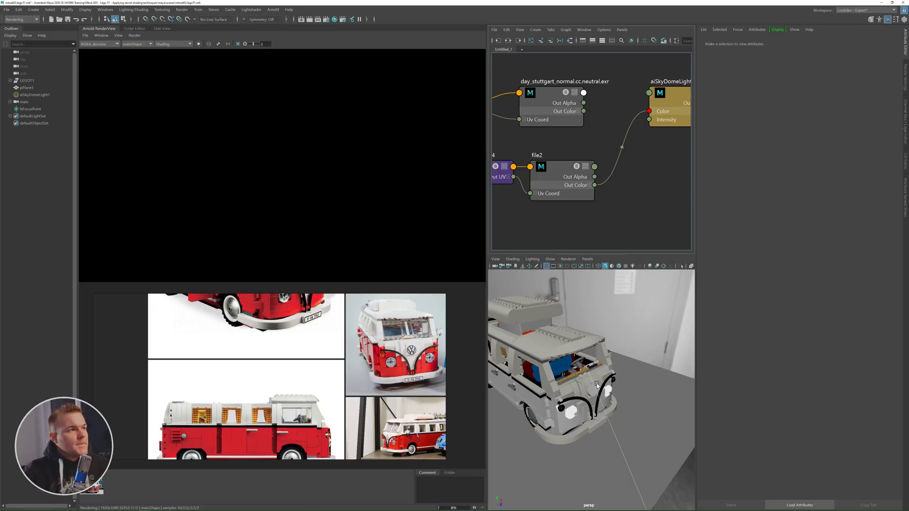
{"action": "left_click_drag", "start_coordinate": [597, 385], "coordinate": [625, 368], "text": "alt"}
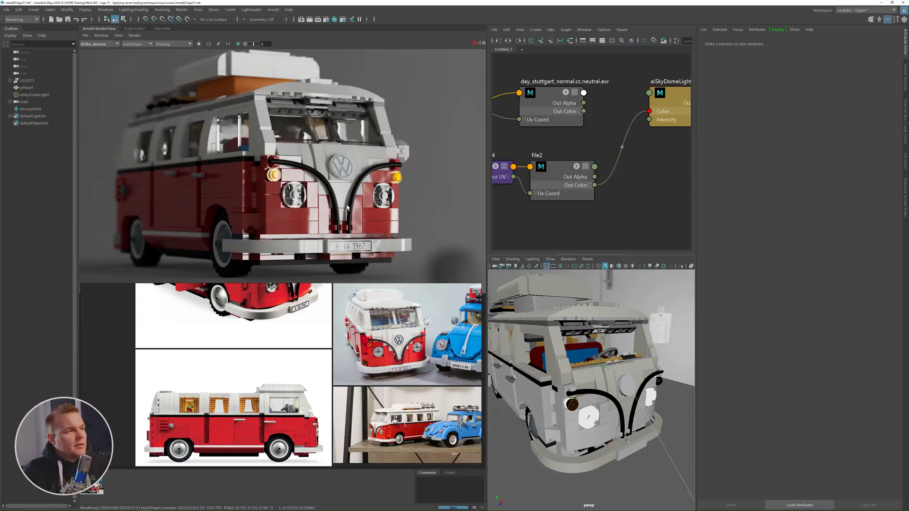
{"action": "scroll", "coordinate": [368, 207], "scroll_direction": "up", "scroll_amount": 3}
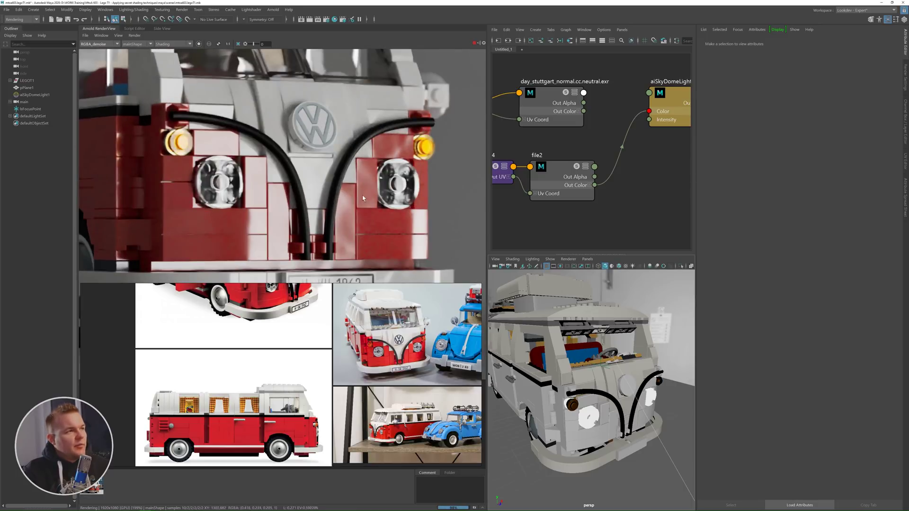
{"action": "scroll", "coordinate": [402, 241], "scroll_direction": "down", "scroll_amount": 2}
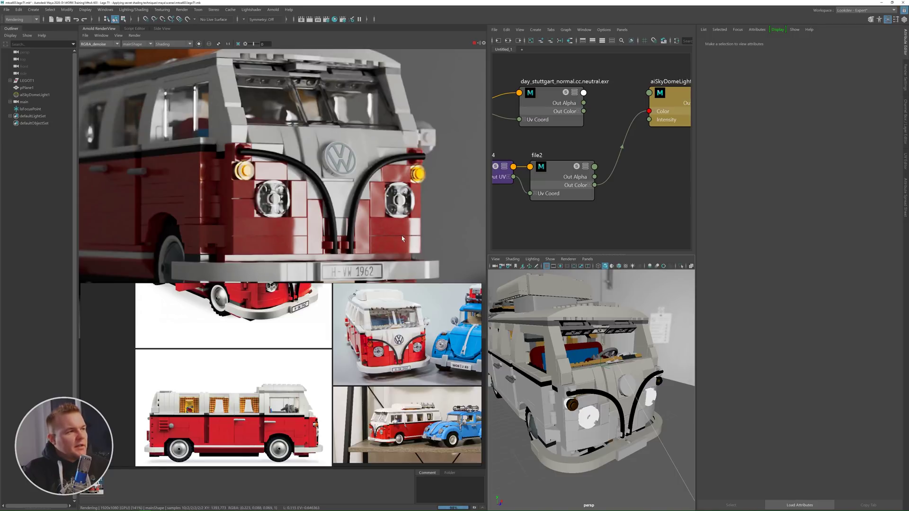
{"action": "scroll", "coordinate": [402, 236], "scroll_direction": "down", "scroll_amount": 2}
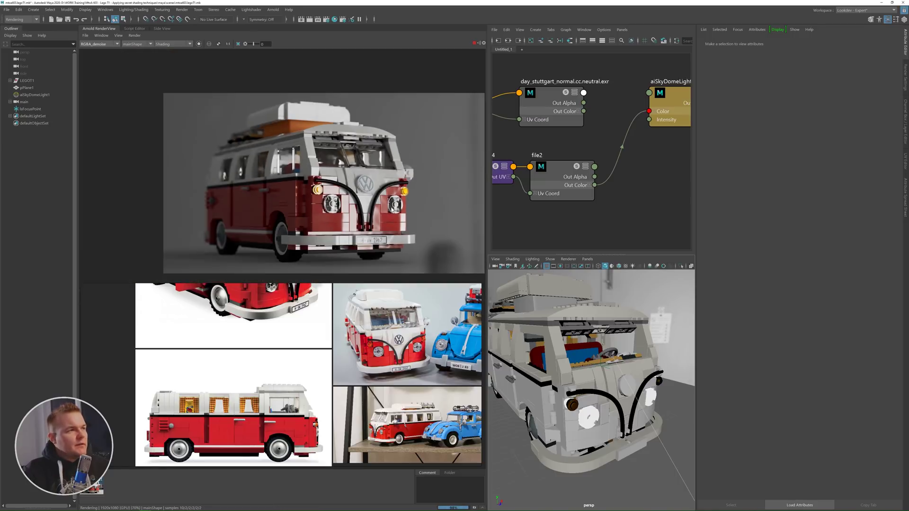
{"action": "left_click", "coordinate": [228, 44]}
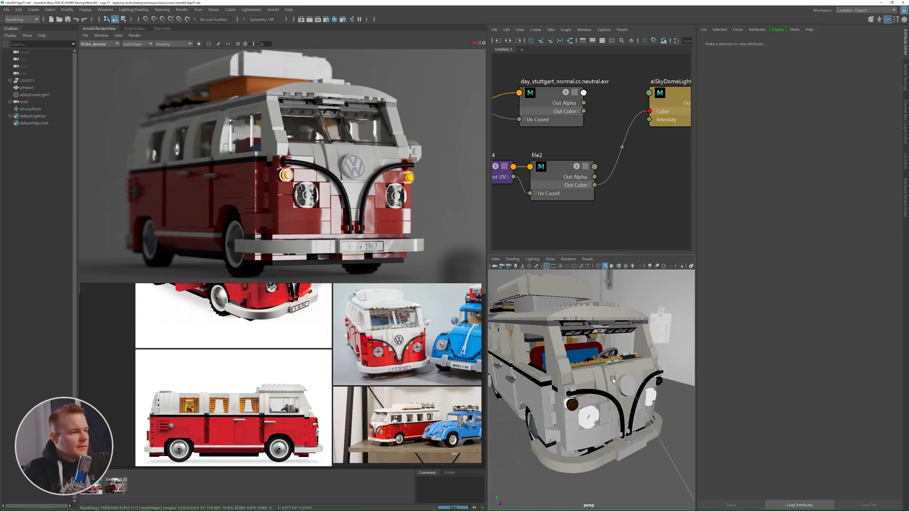
- Add an Arnold area light and set a small render region on the empty background beside the van
{"action": "left_click", "coordinate": [273, 10]}
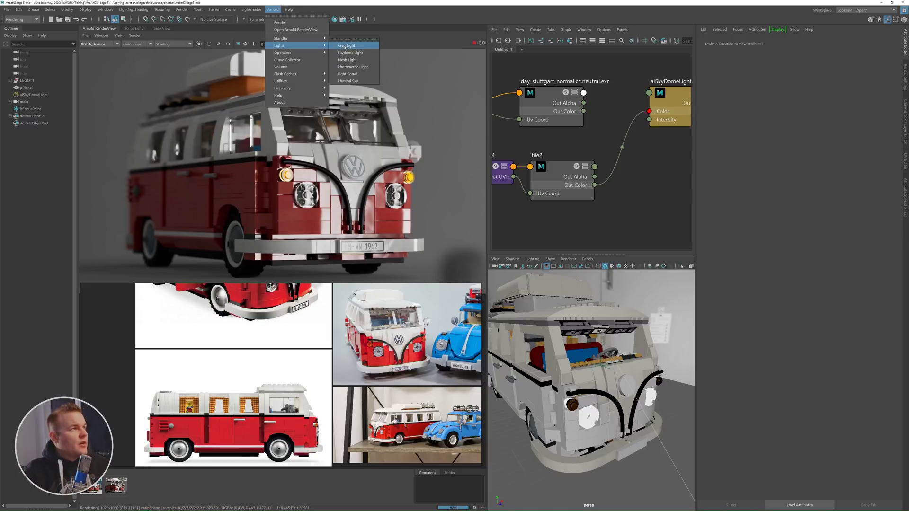
{"action": "left_click", "coordinate": [482, 153]}
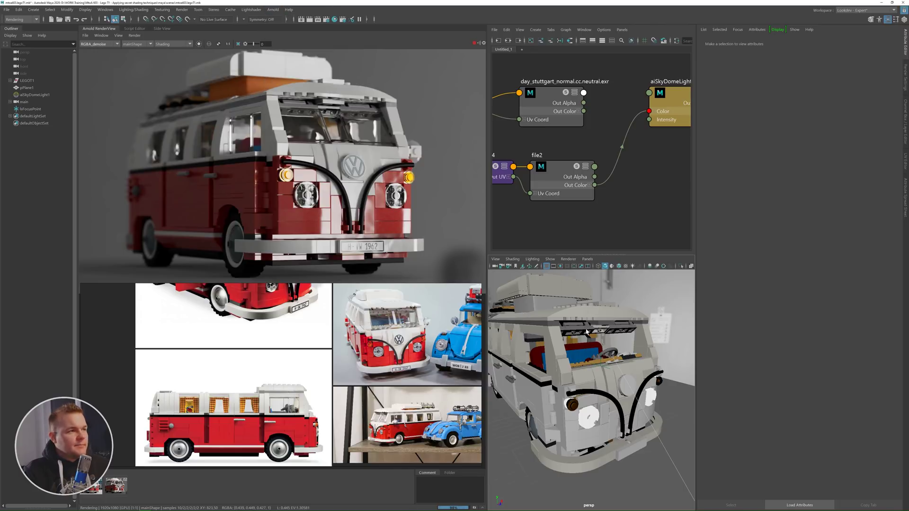
{"action": "left_click_drag", "start_coordinate": [432, 182], "coordinate": [457, 208]}
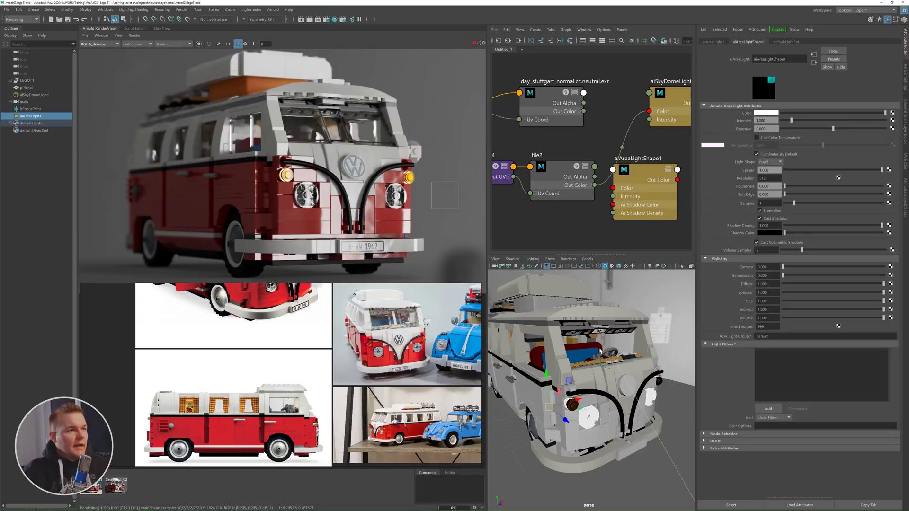
- Position the area light off to the van's side, enlarge it and rotate it to face the van
{"action": "scroll", "coordinate": [601, 355], "scroll_direction": "down", "scroll_amount": 5}
{"action": "left_click_drag", "start_coordinate": [610, 356], "coordinate": [515, 349], "text": "alt"}
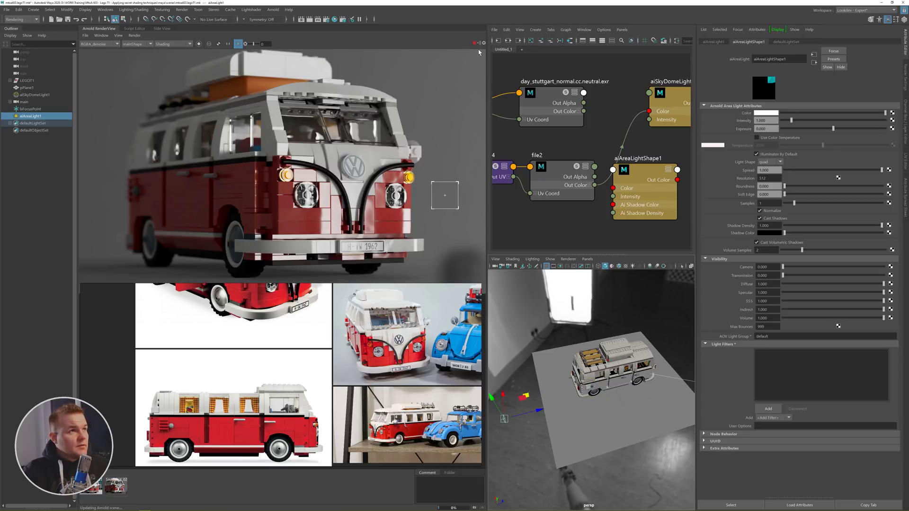
{"action": "left_click_drag", "start_coordinate": [504, 419], "coordinate": [583, 396], "text": "alt"}
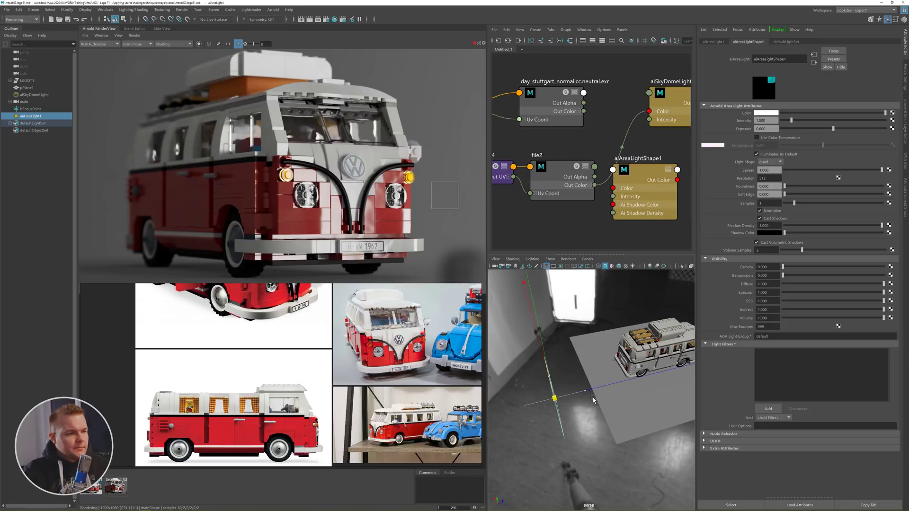
{"action": "key", "text": "e"}
{"action": "left_click_drag", "start_coordinate": [549, 423], "coordinate": [645, 391]}
{"action": "key", "text": "w"}
- Set the area light's exposure to 8 and check its effect on the van's rear side, first in a render region
{"action": "type", "text": "8"}
{"action": "key", "text": "Return"}
{"action": "left_click_drag", "start_coordinate": [116, 157], "coordinate": [173, 224]}
{"action": "left_click", "coordinate": [480, 43]}
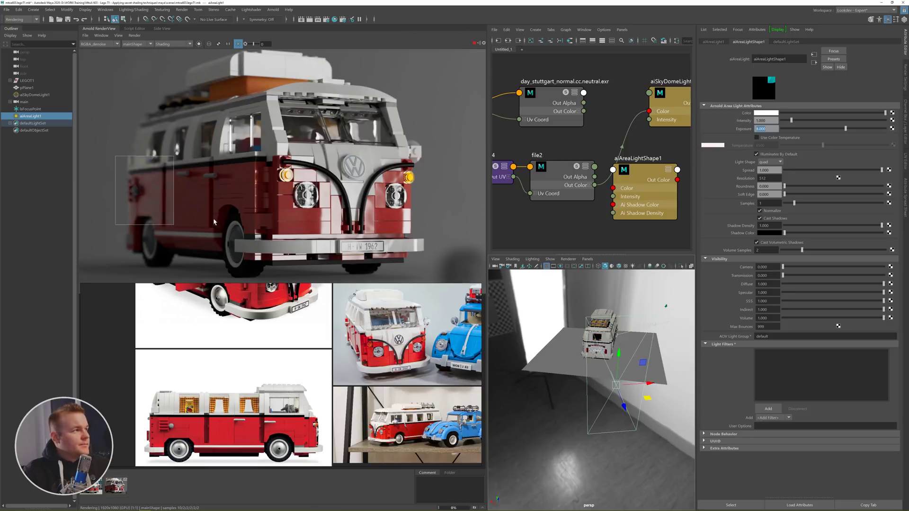
{"action": "left_click_drag", "start_coordinate": [615, 374], "coordinate": [522, 324], "text": "alt"}
{"action": "left_click", "coordinate": [239, 43]}
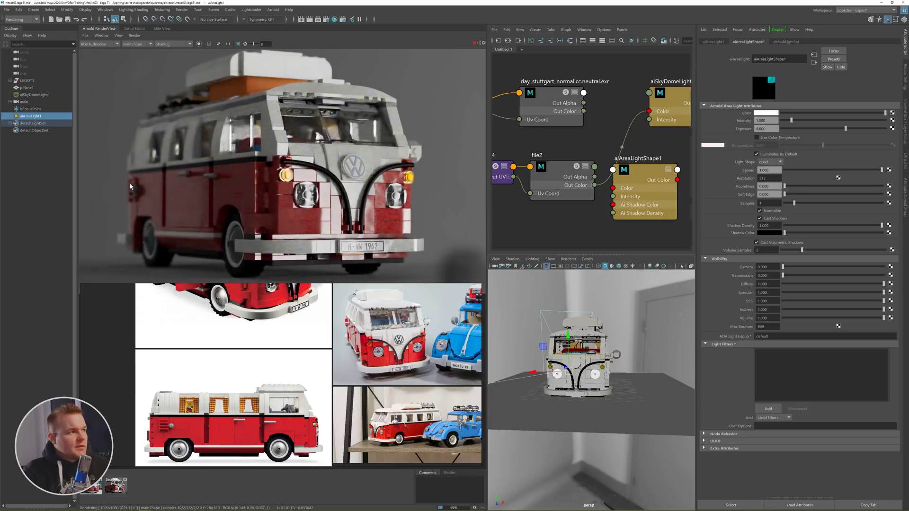
- Raise the area light's exposure to 10, testing it in a region over the van's rear side before examining the full render
{"action": "left_click_drag", "start_coordinate": [115, 101], "coordinate": [170, 250]}
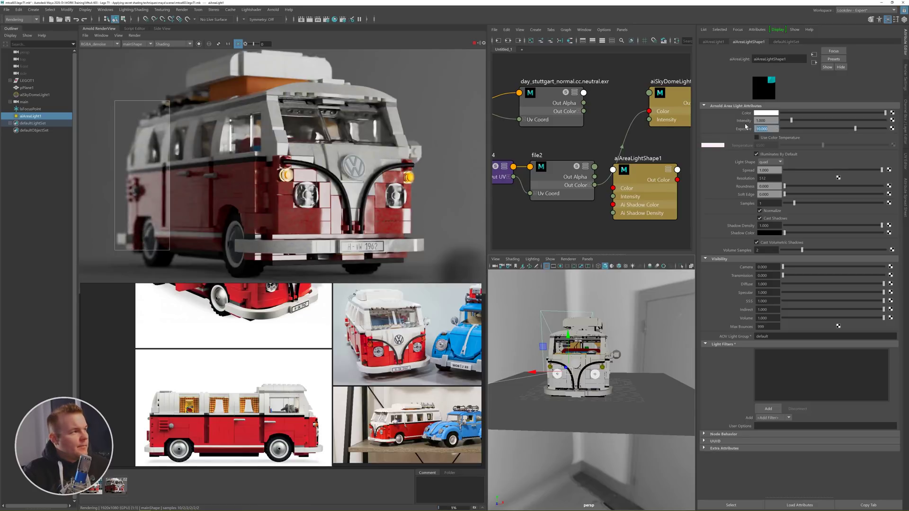
{"action": "left_click", "coordinate": [237, 44]}
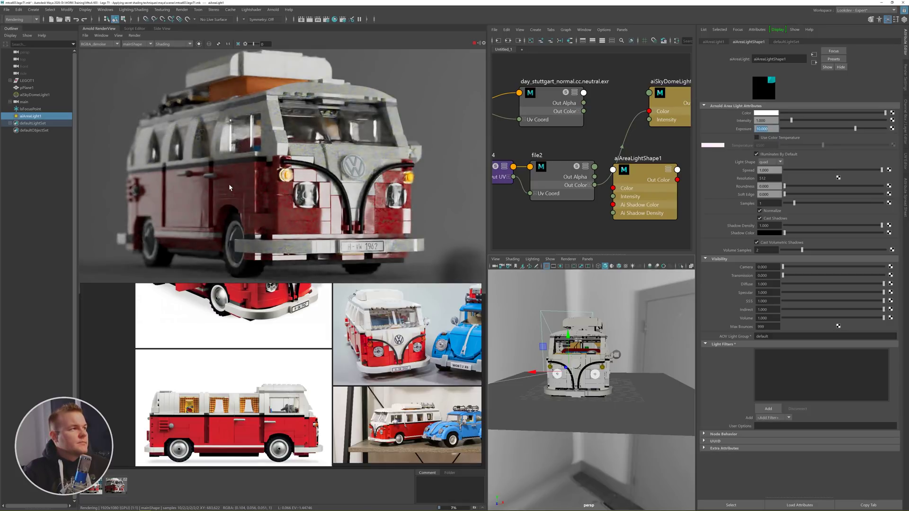
{"action": "scroll", "coordinate": [229, 187], "scroll_direction": "down", "scroll_amount": 2}
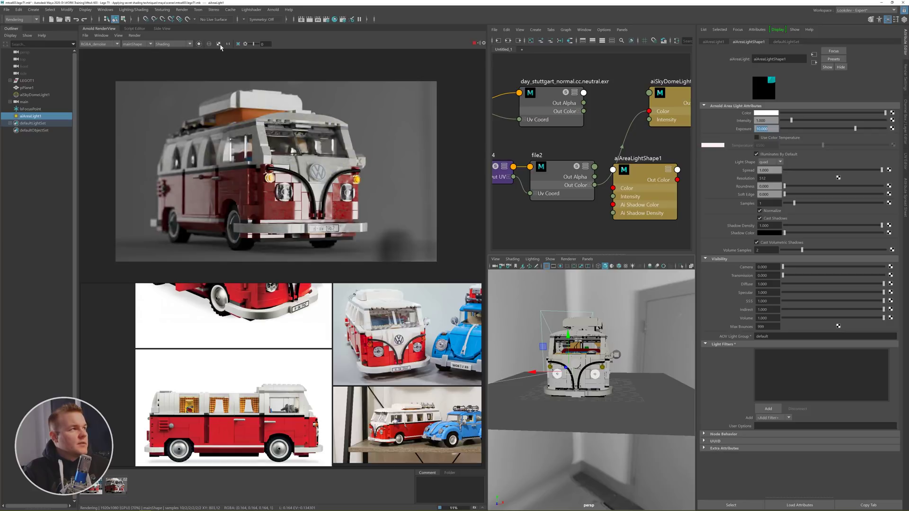
{"action": "left_click", "coordinate": [227, 44]}
{"action": "middle_click_drag", "start_coordinate": [265, 156], "coordinate": [271, 185]}
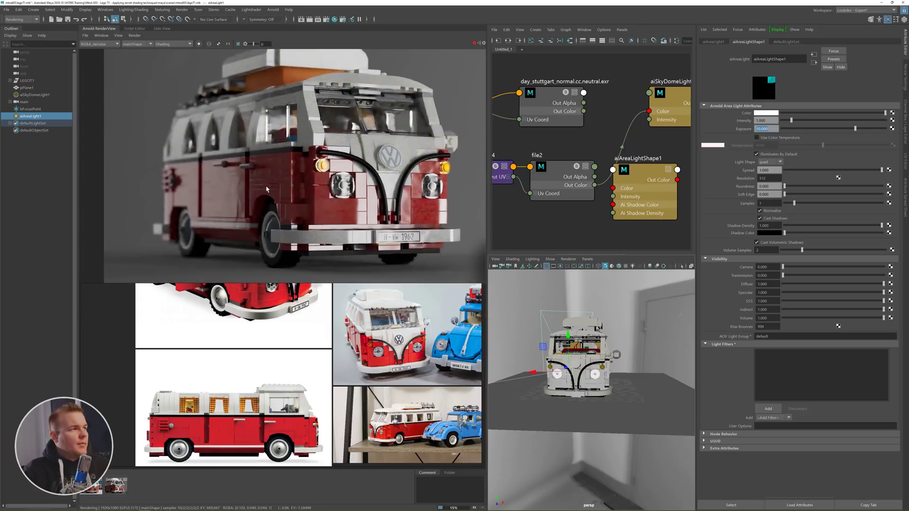
- Select the van's red plastic material on the side panels and lower its specular IOR
{"action": "left_click", "coordinate": [267, 190]}
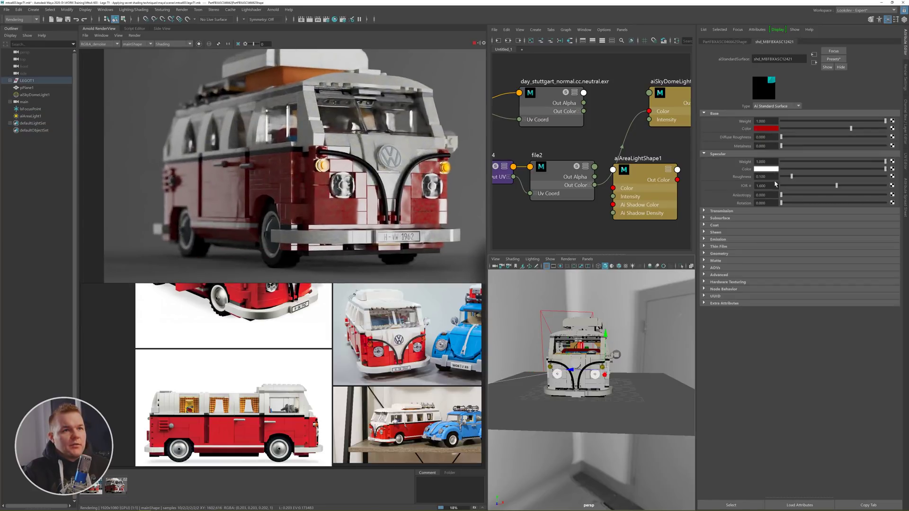
{"action": "left_click_drag", "start_coordinate": [772, 183], "coordinate": [733, 181], "text": "ctrl"}
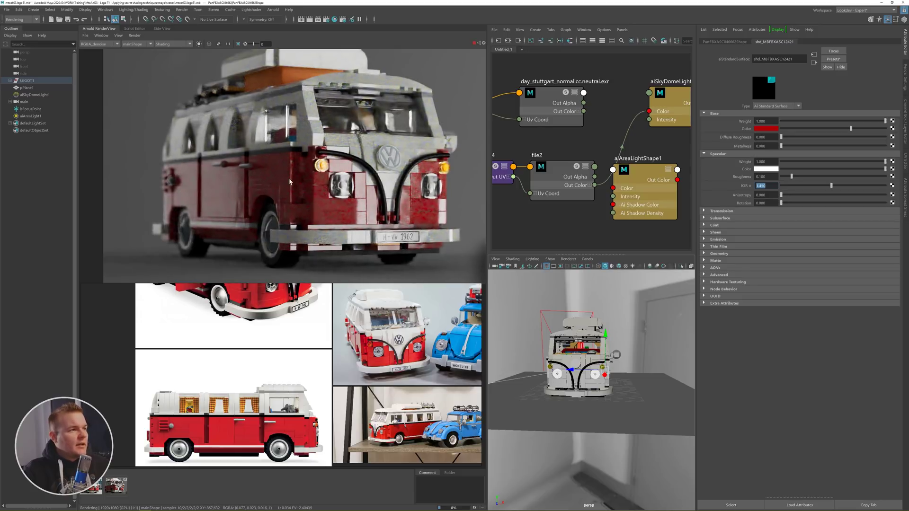
{"action": "left_click", "coordinate": [290, 181]}
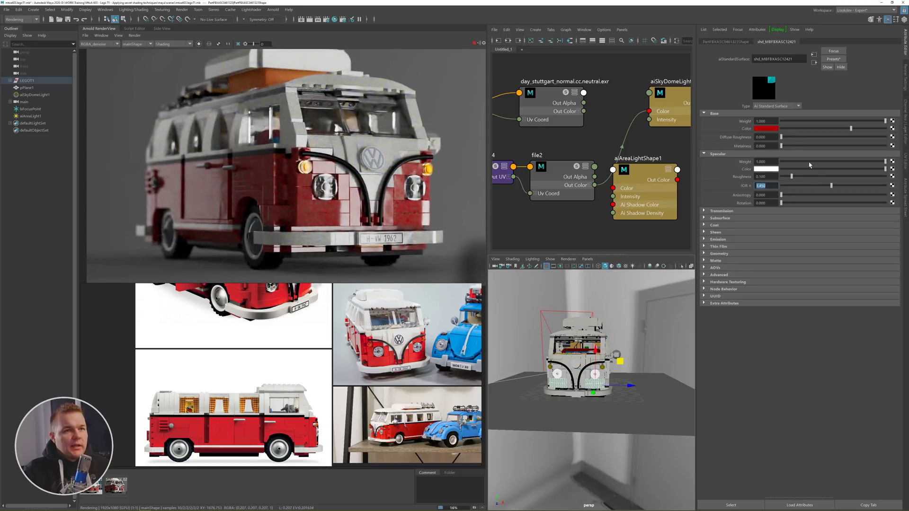
- Open the color jitter node feeding the red material's subsurface color and brighten its red input color
{"action": "left_click", "coordinate": [715, 226]}
{"action": "left_click", "coordinate": [718, 218]}
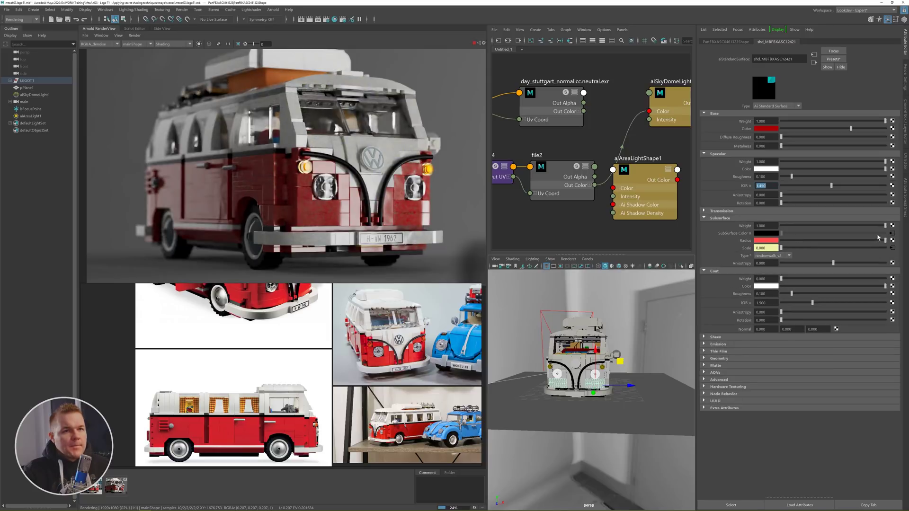
{"action": "left_click", "coordinate": [892, 235]}
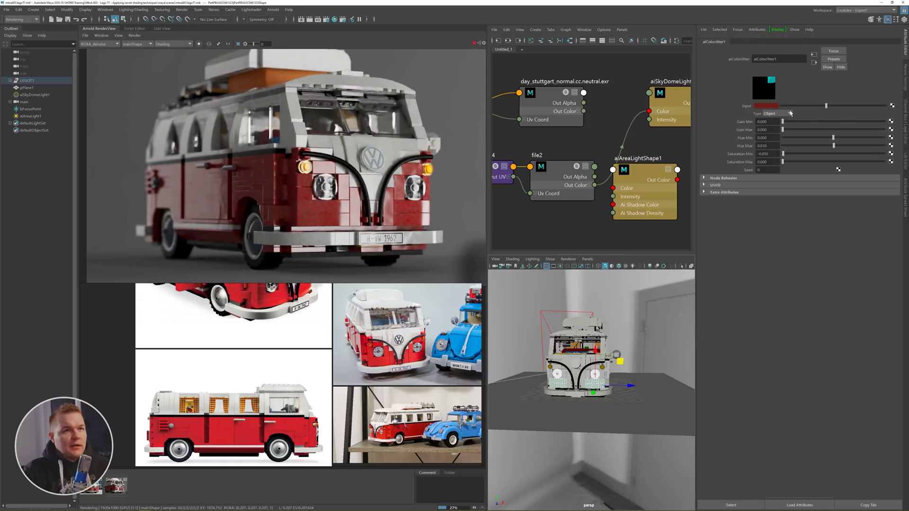
{"action": "left_click", "coordinate": [845, 106]}
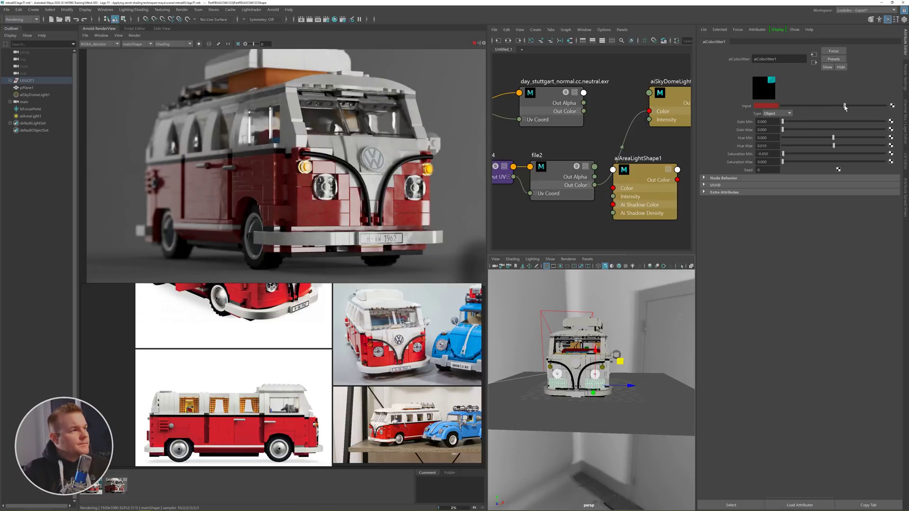